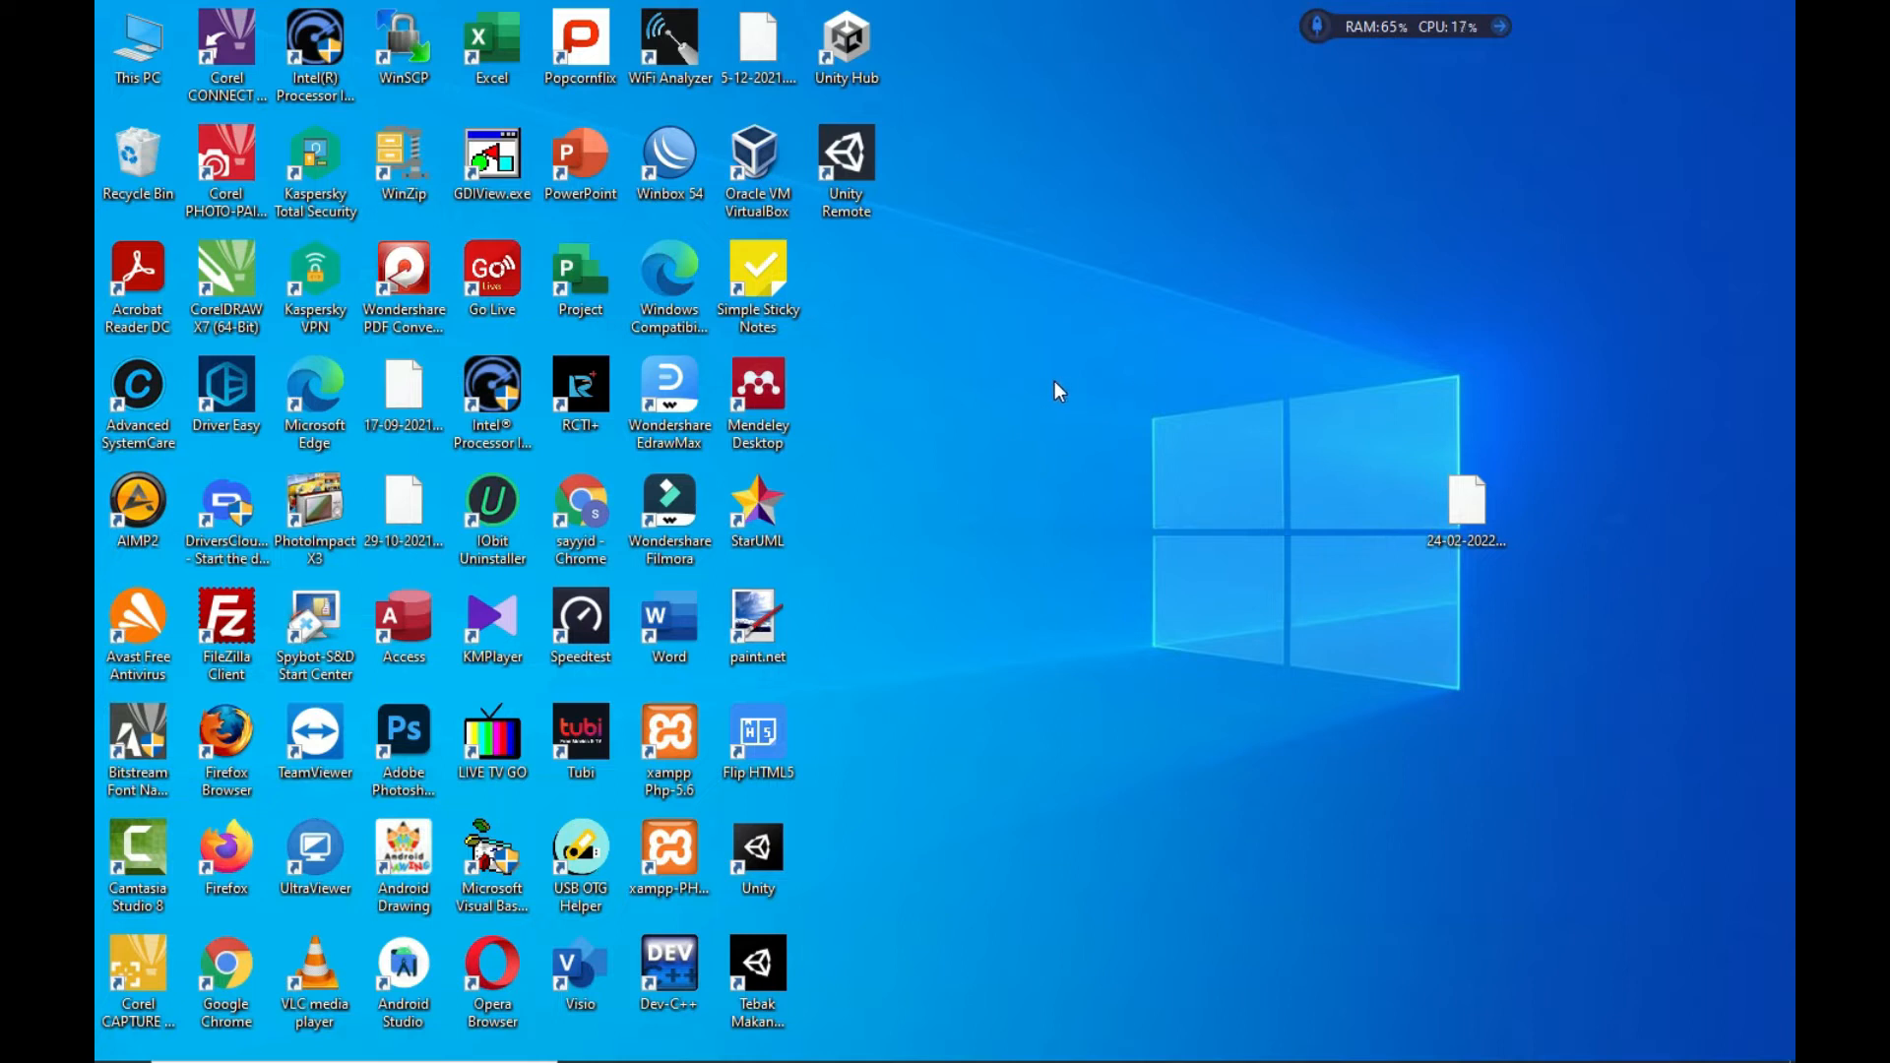
# Search Windows for 'remote', then dismiss the search panel without opening anything
pyautogui.click(291, 1039)
pyautogui.write('r')
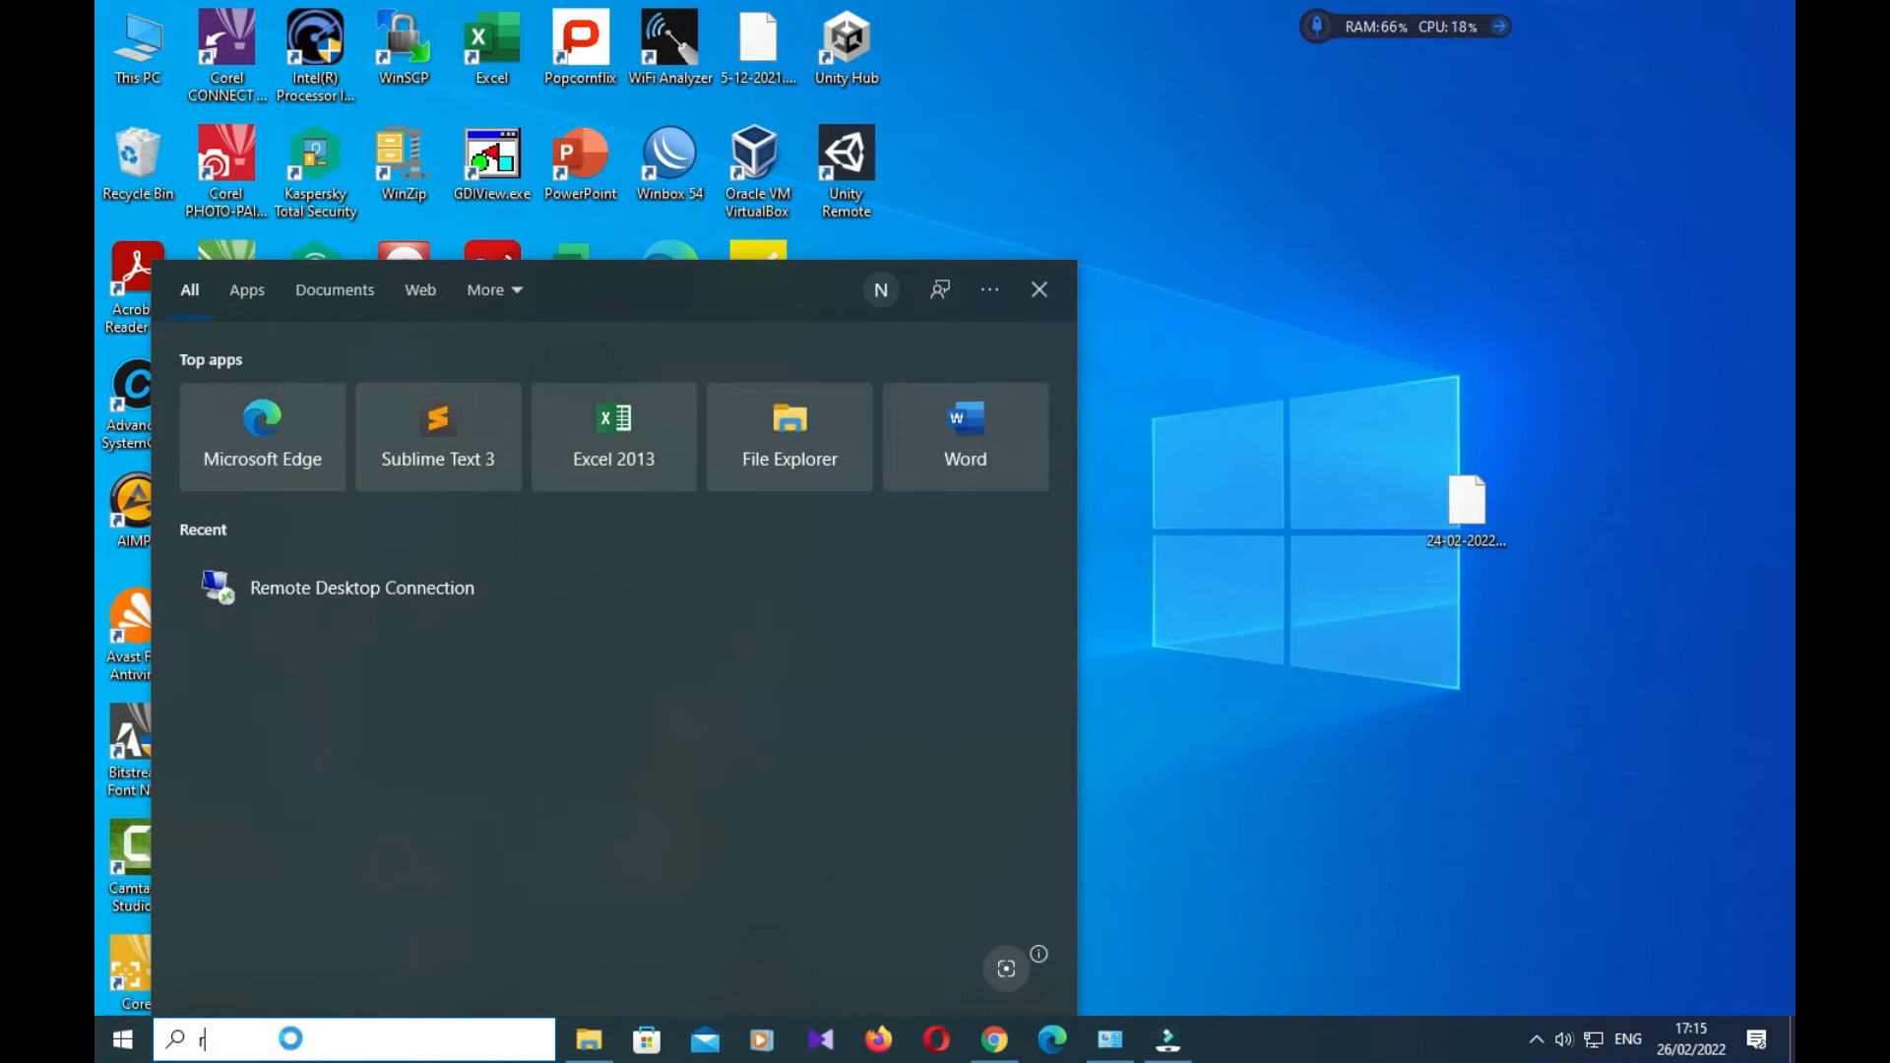
pyautogui.write('emote')
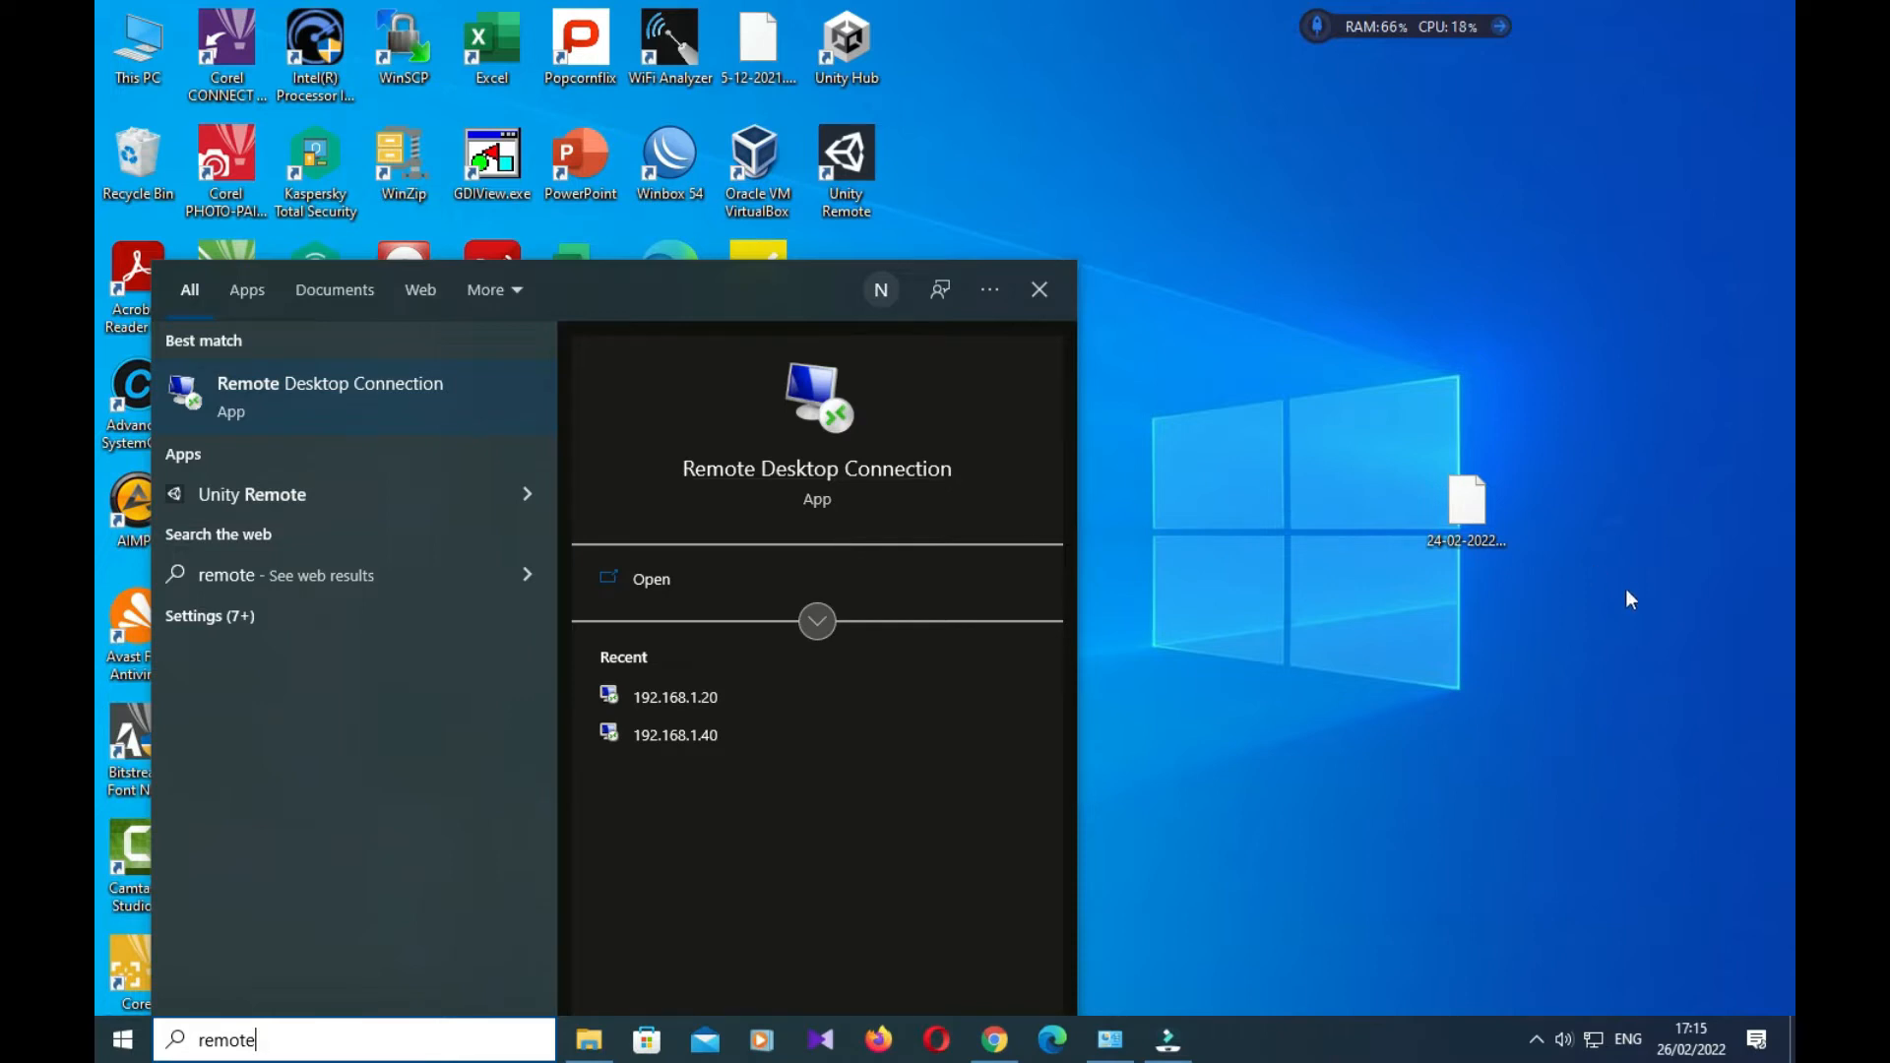
pyautogui.click(1543, 655)
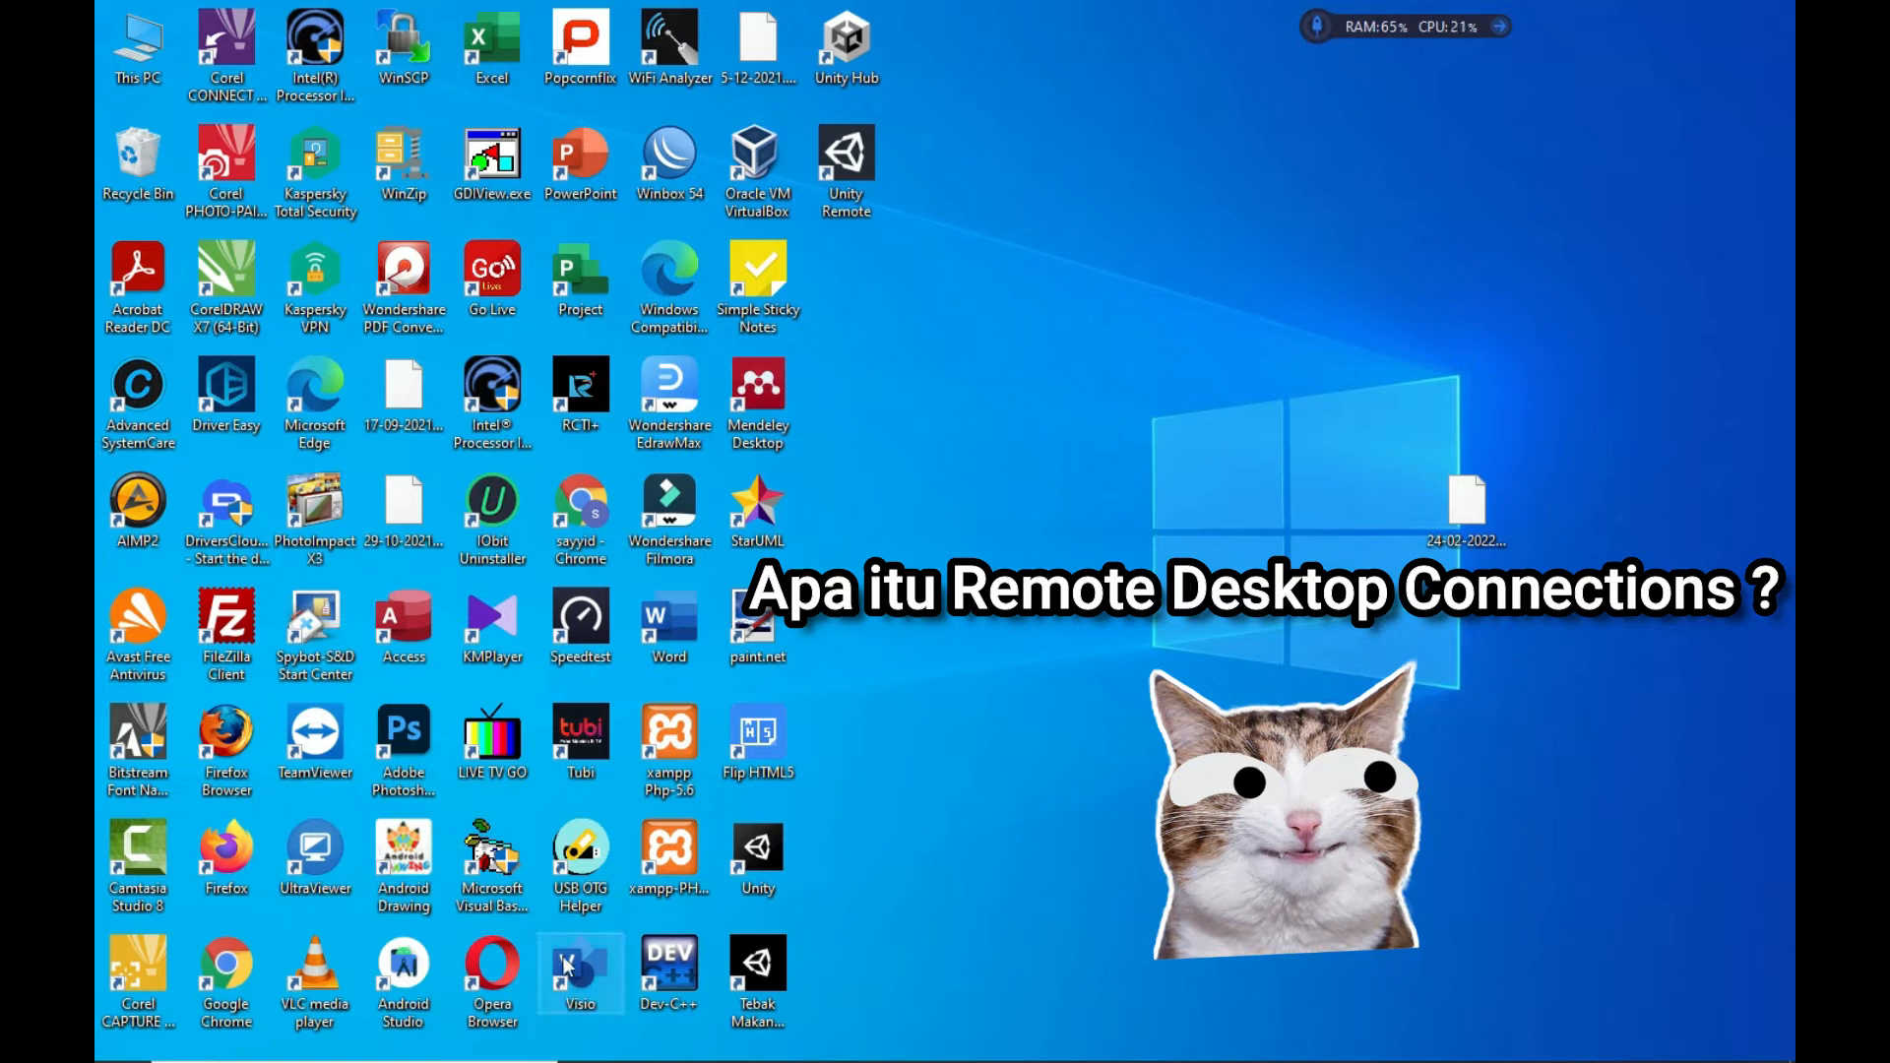
# Search for 'system' and launch System Information from the results
pyautogui.moveTo(366, 1057)
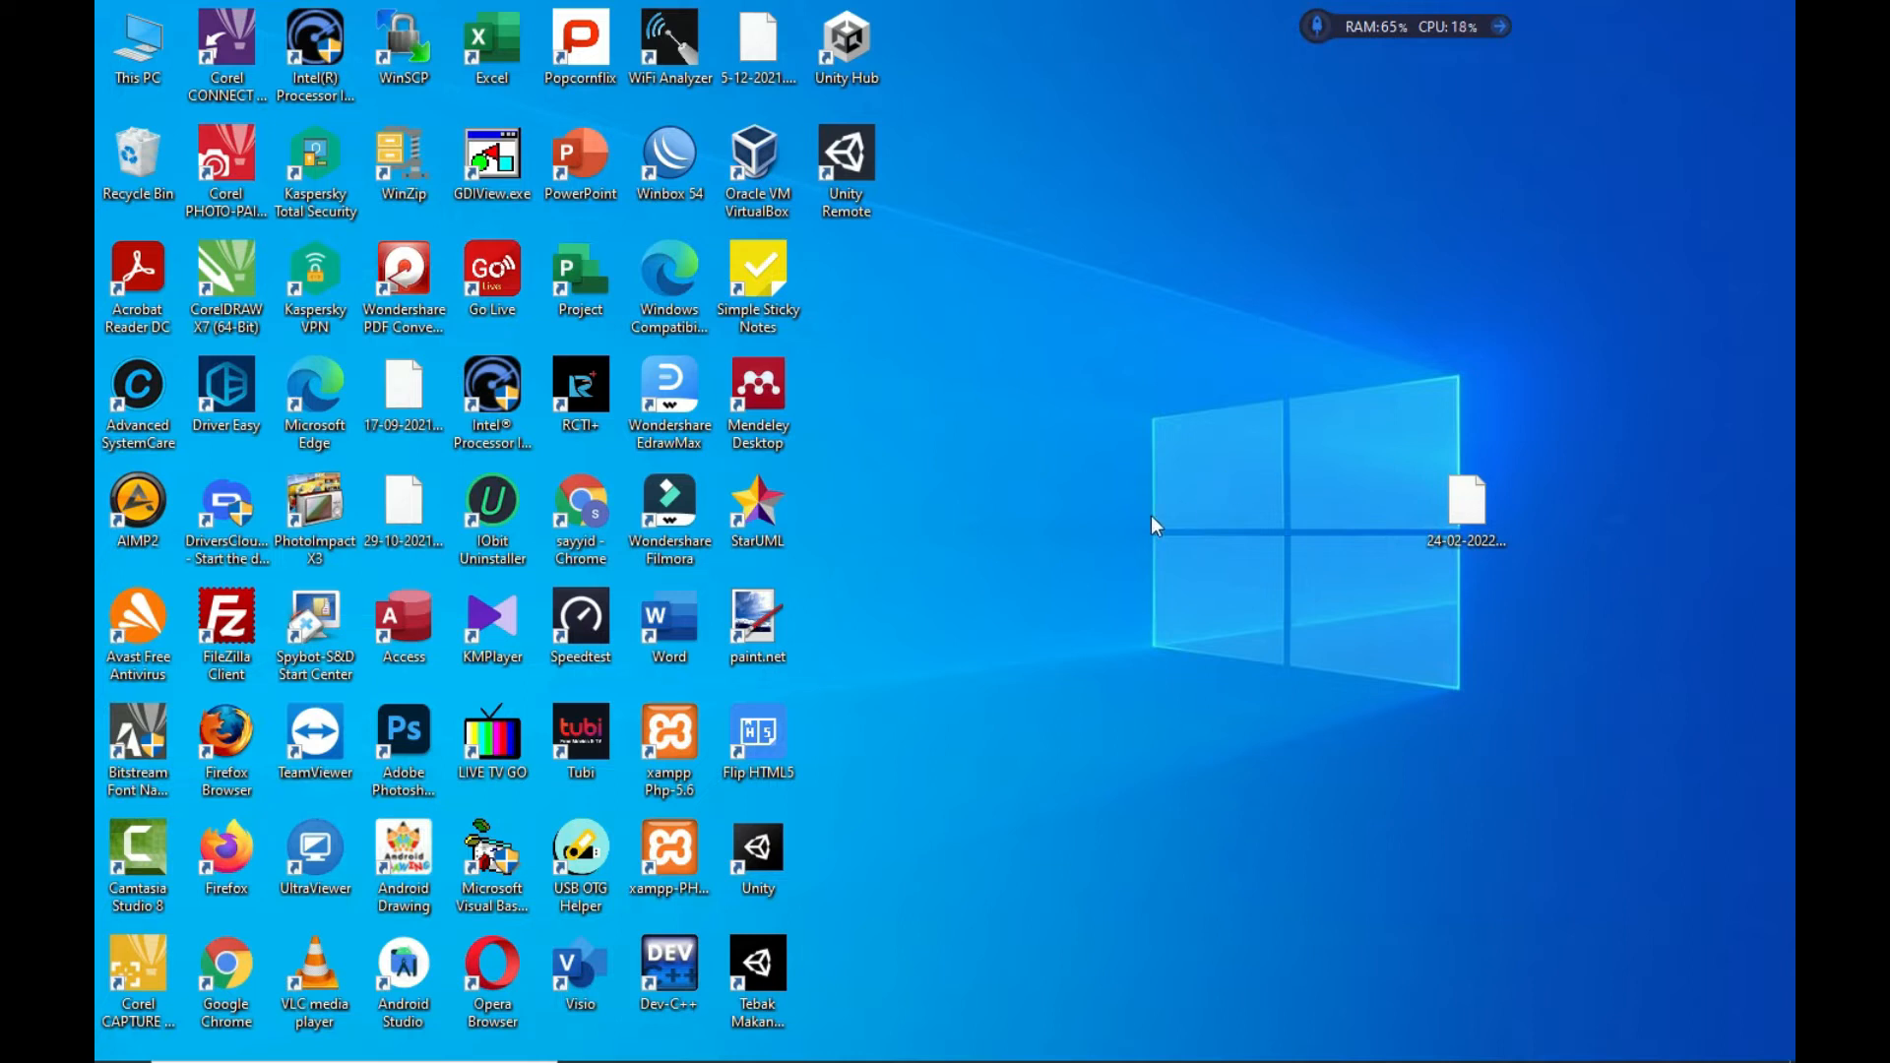
pyautogui.moveTo(292, 1051)
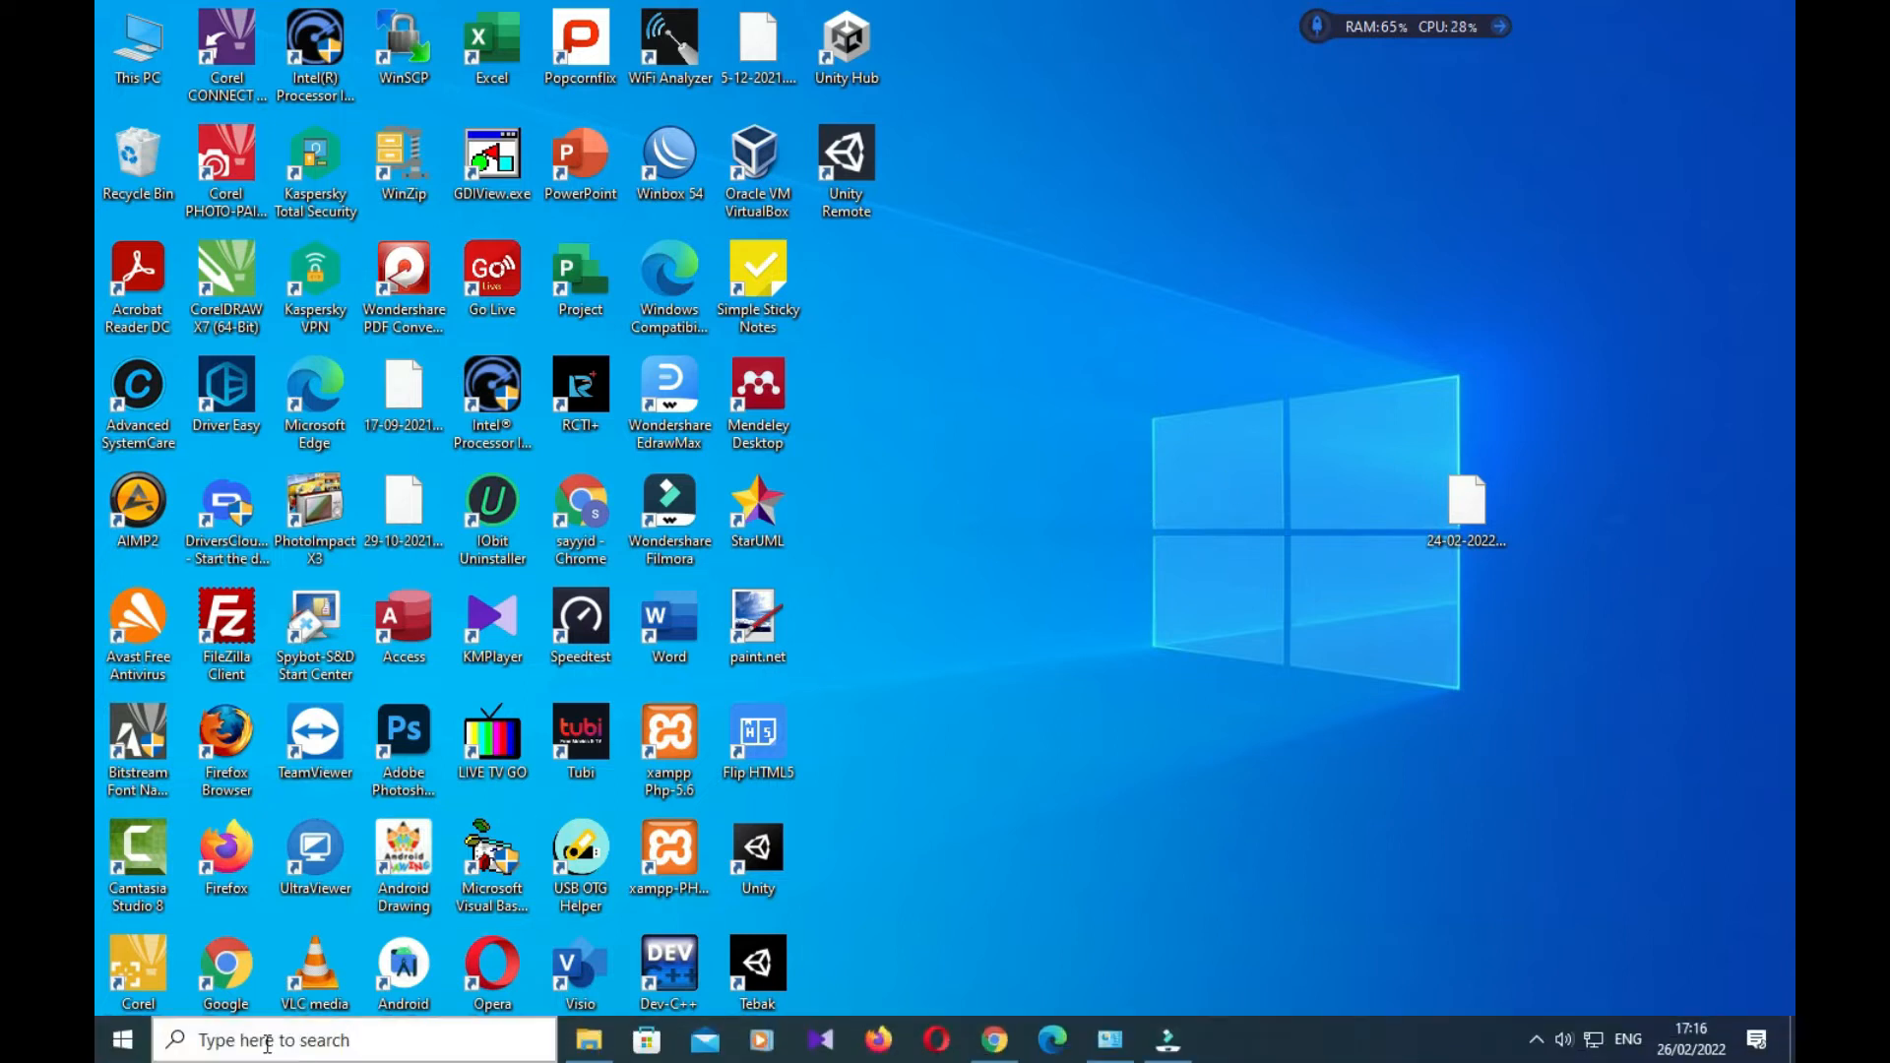
pyautogui.click(266, 1042)
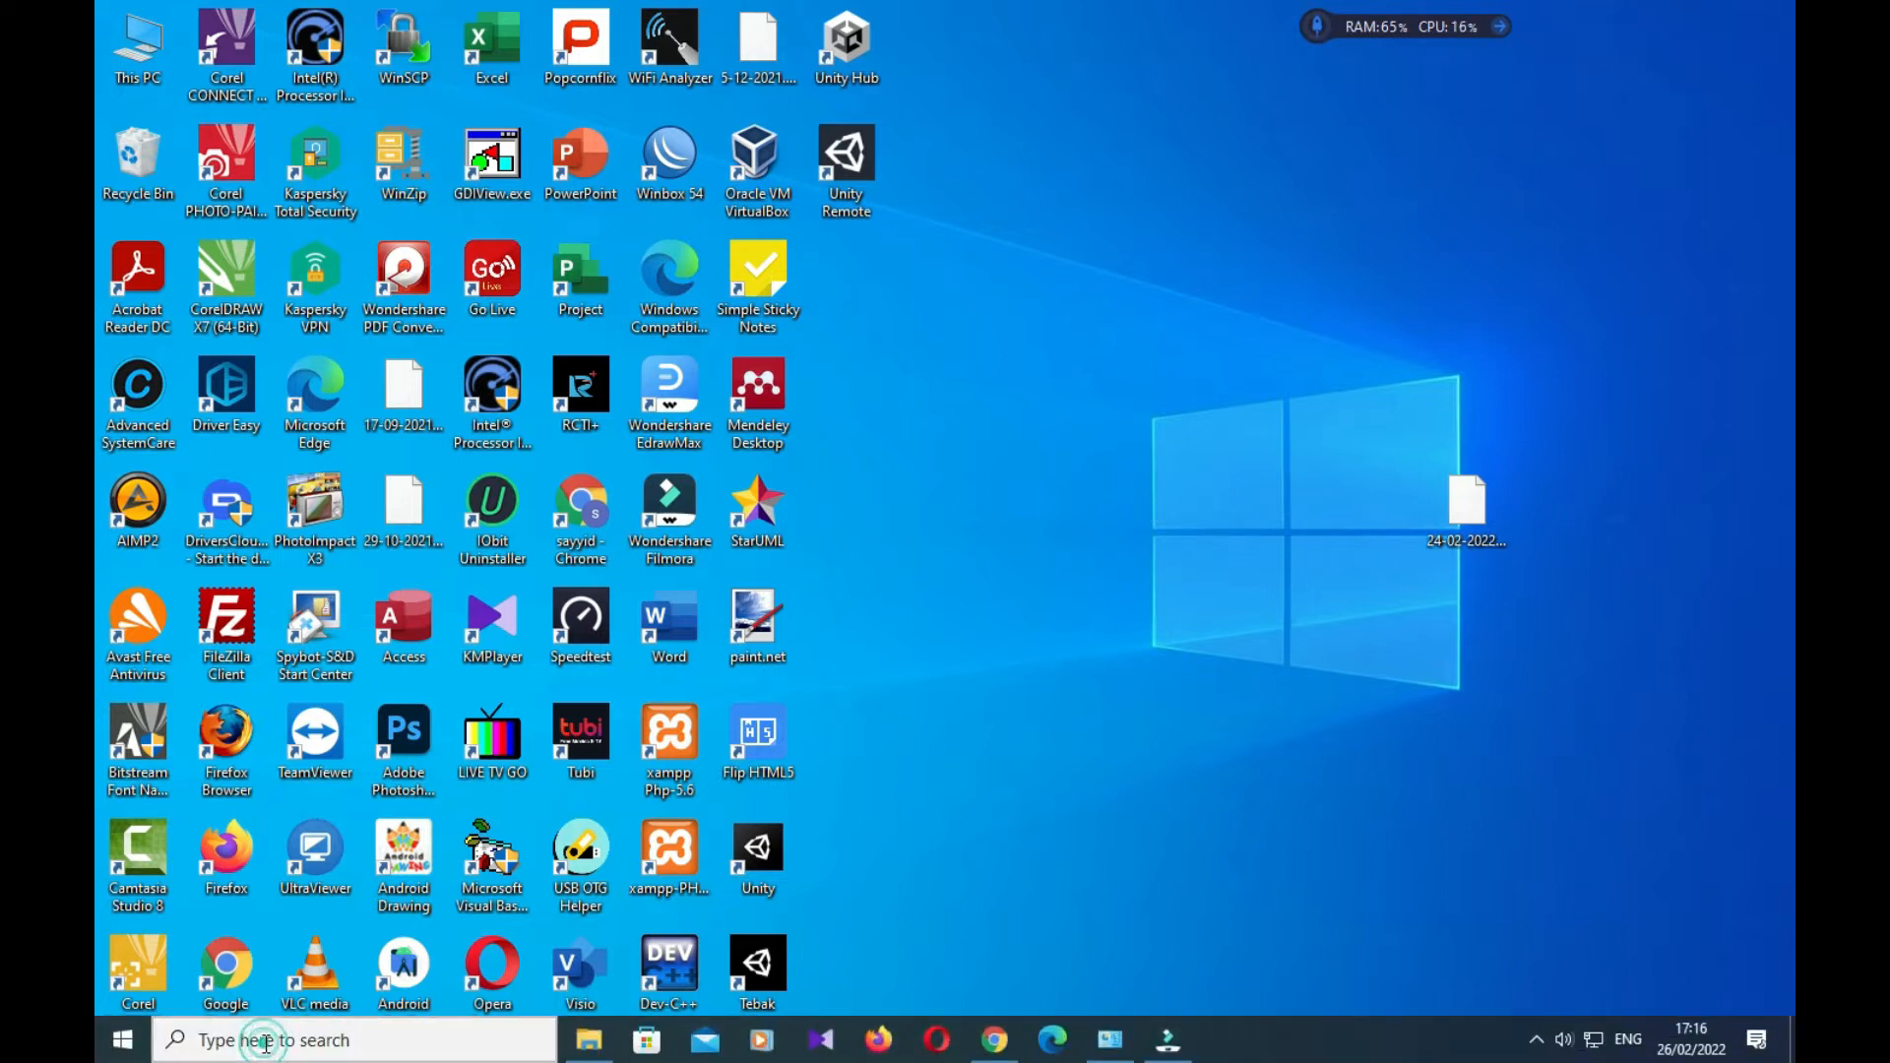
pyautogui.write('system')
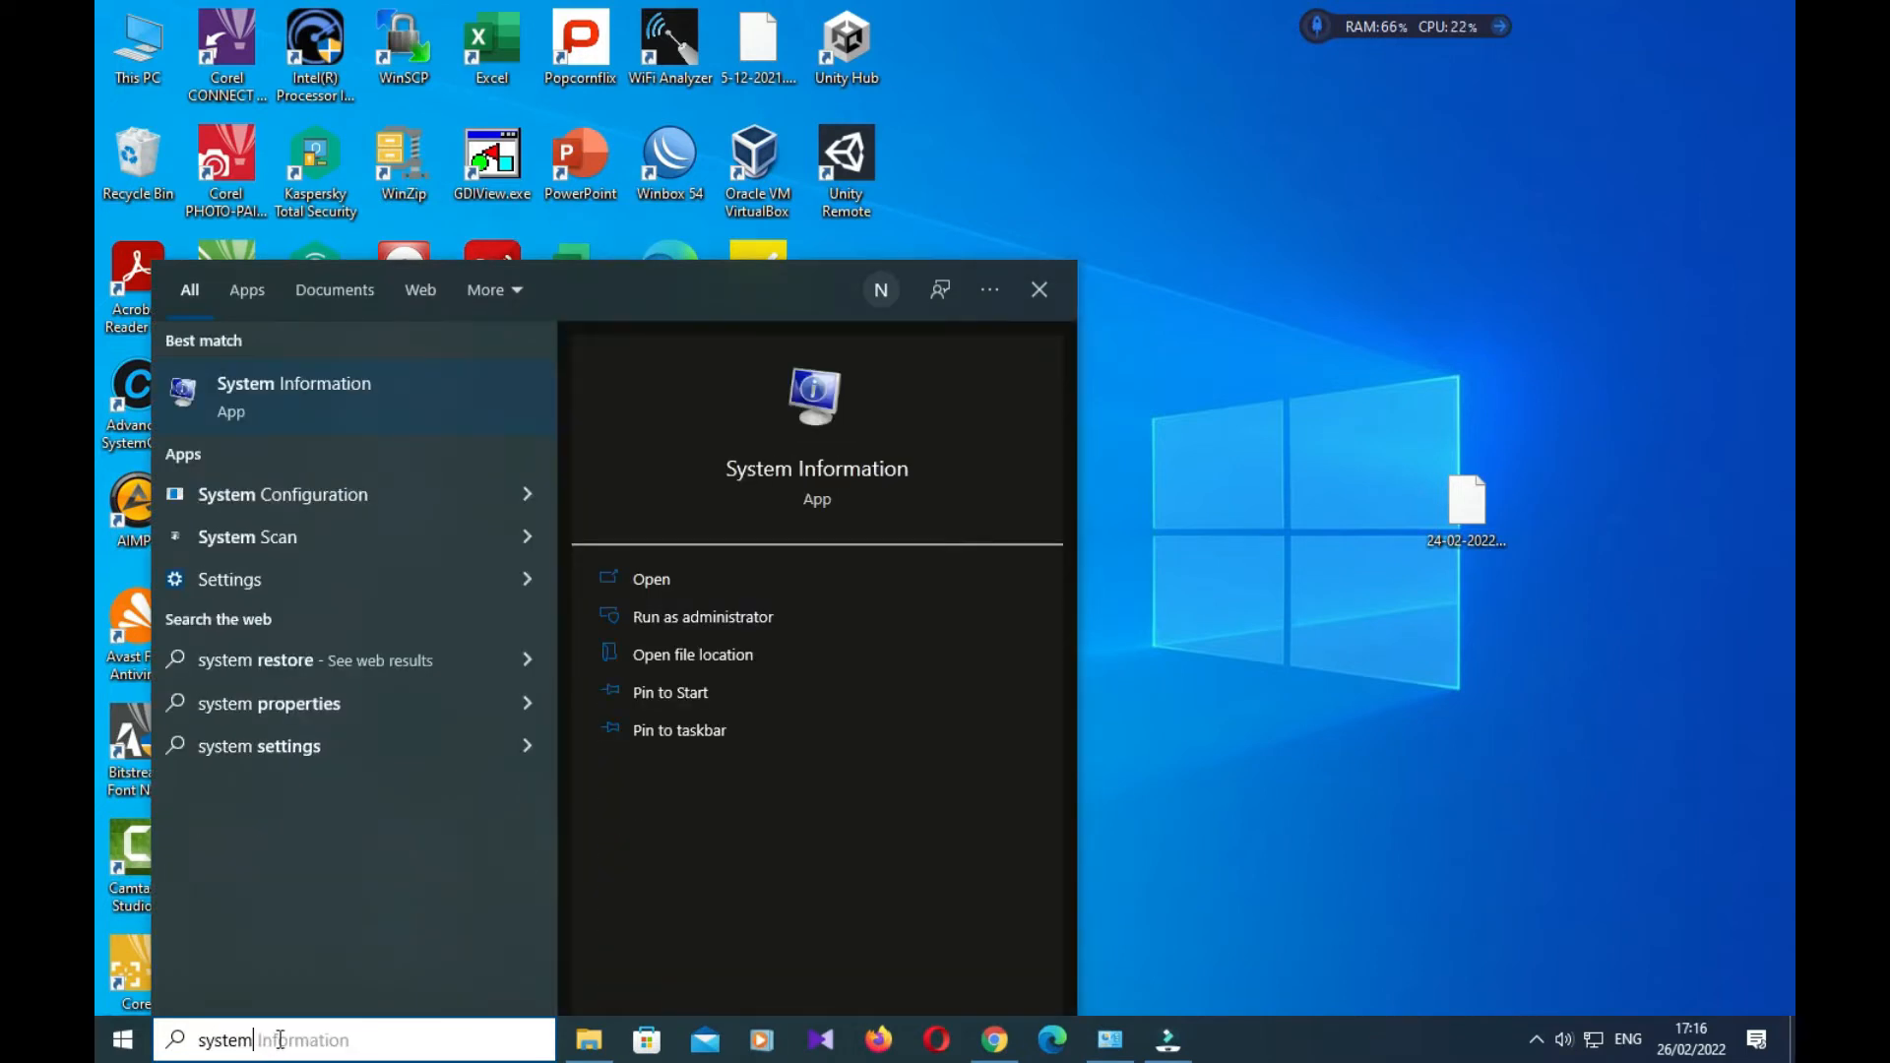
pyautogui.click(853, 474)
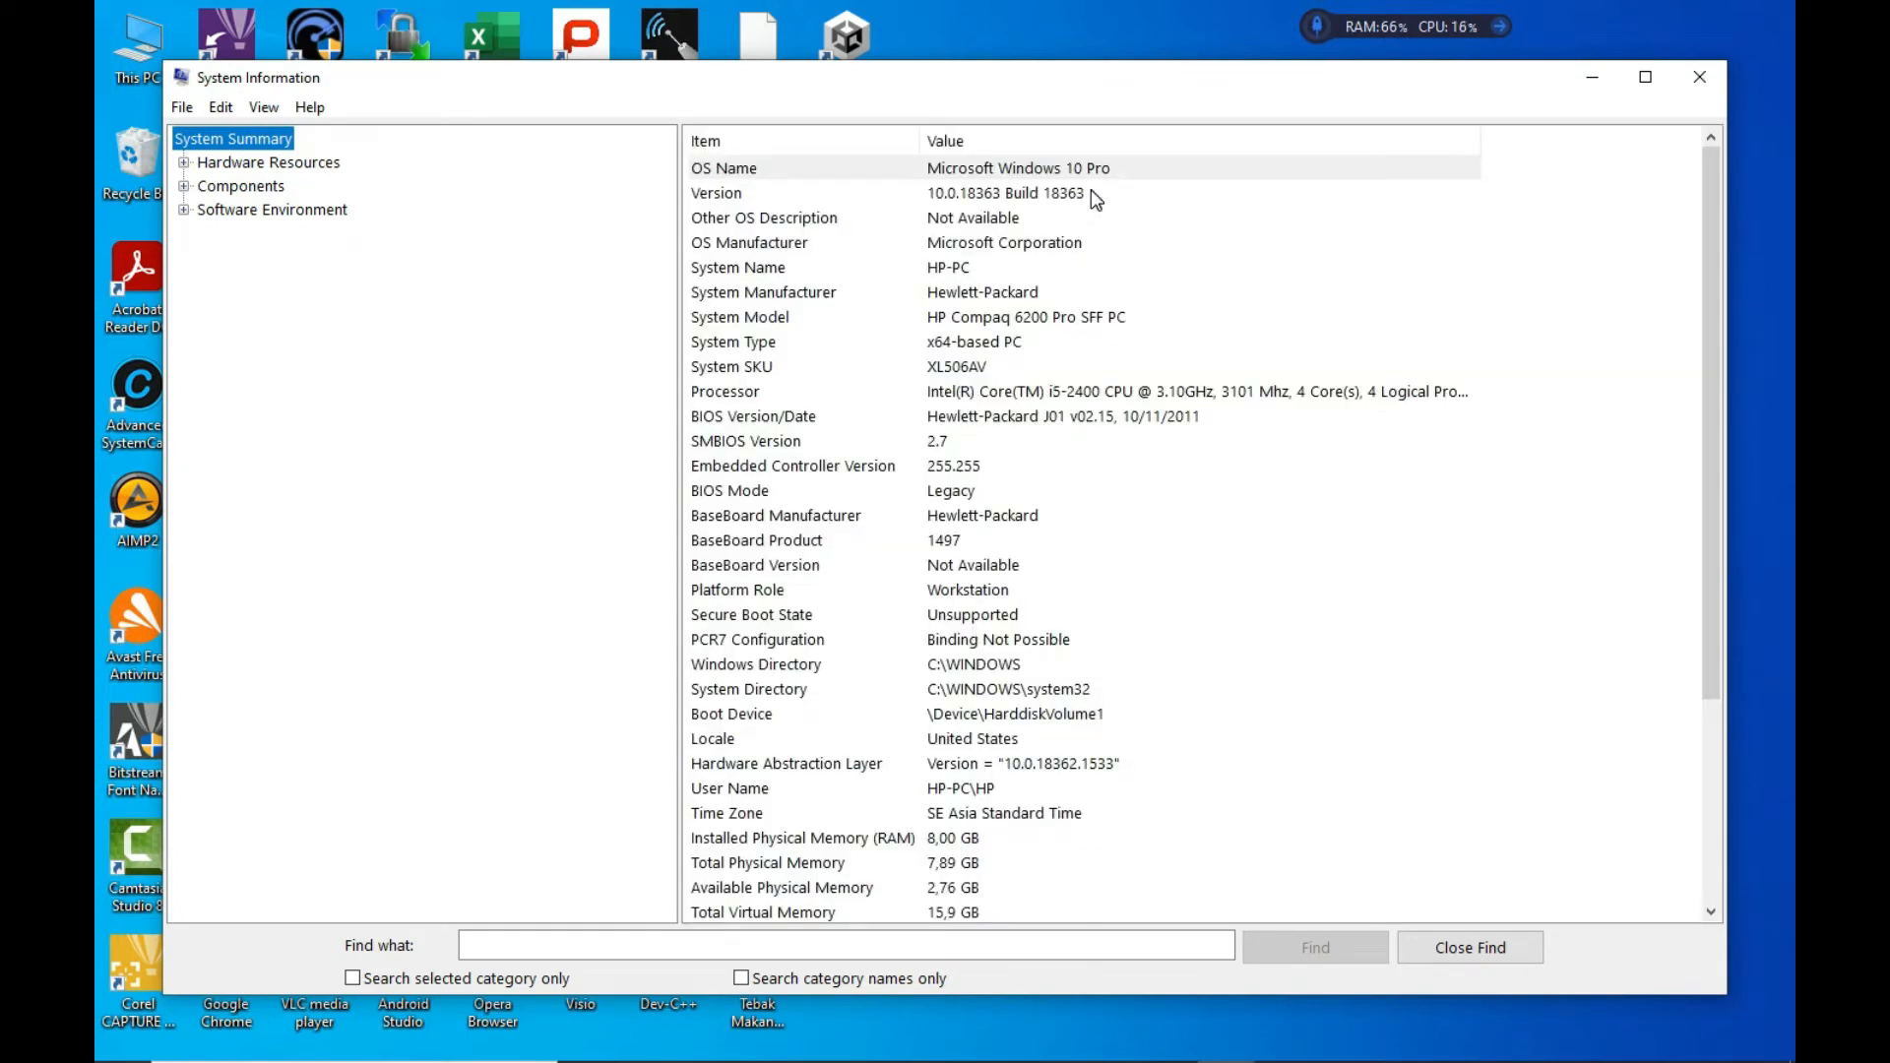
# Highlight the 8,00 GB Installed Physical Memory (RAM) entry, then close System Information
pyautogui.click(948, 844)
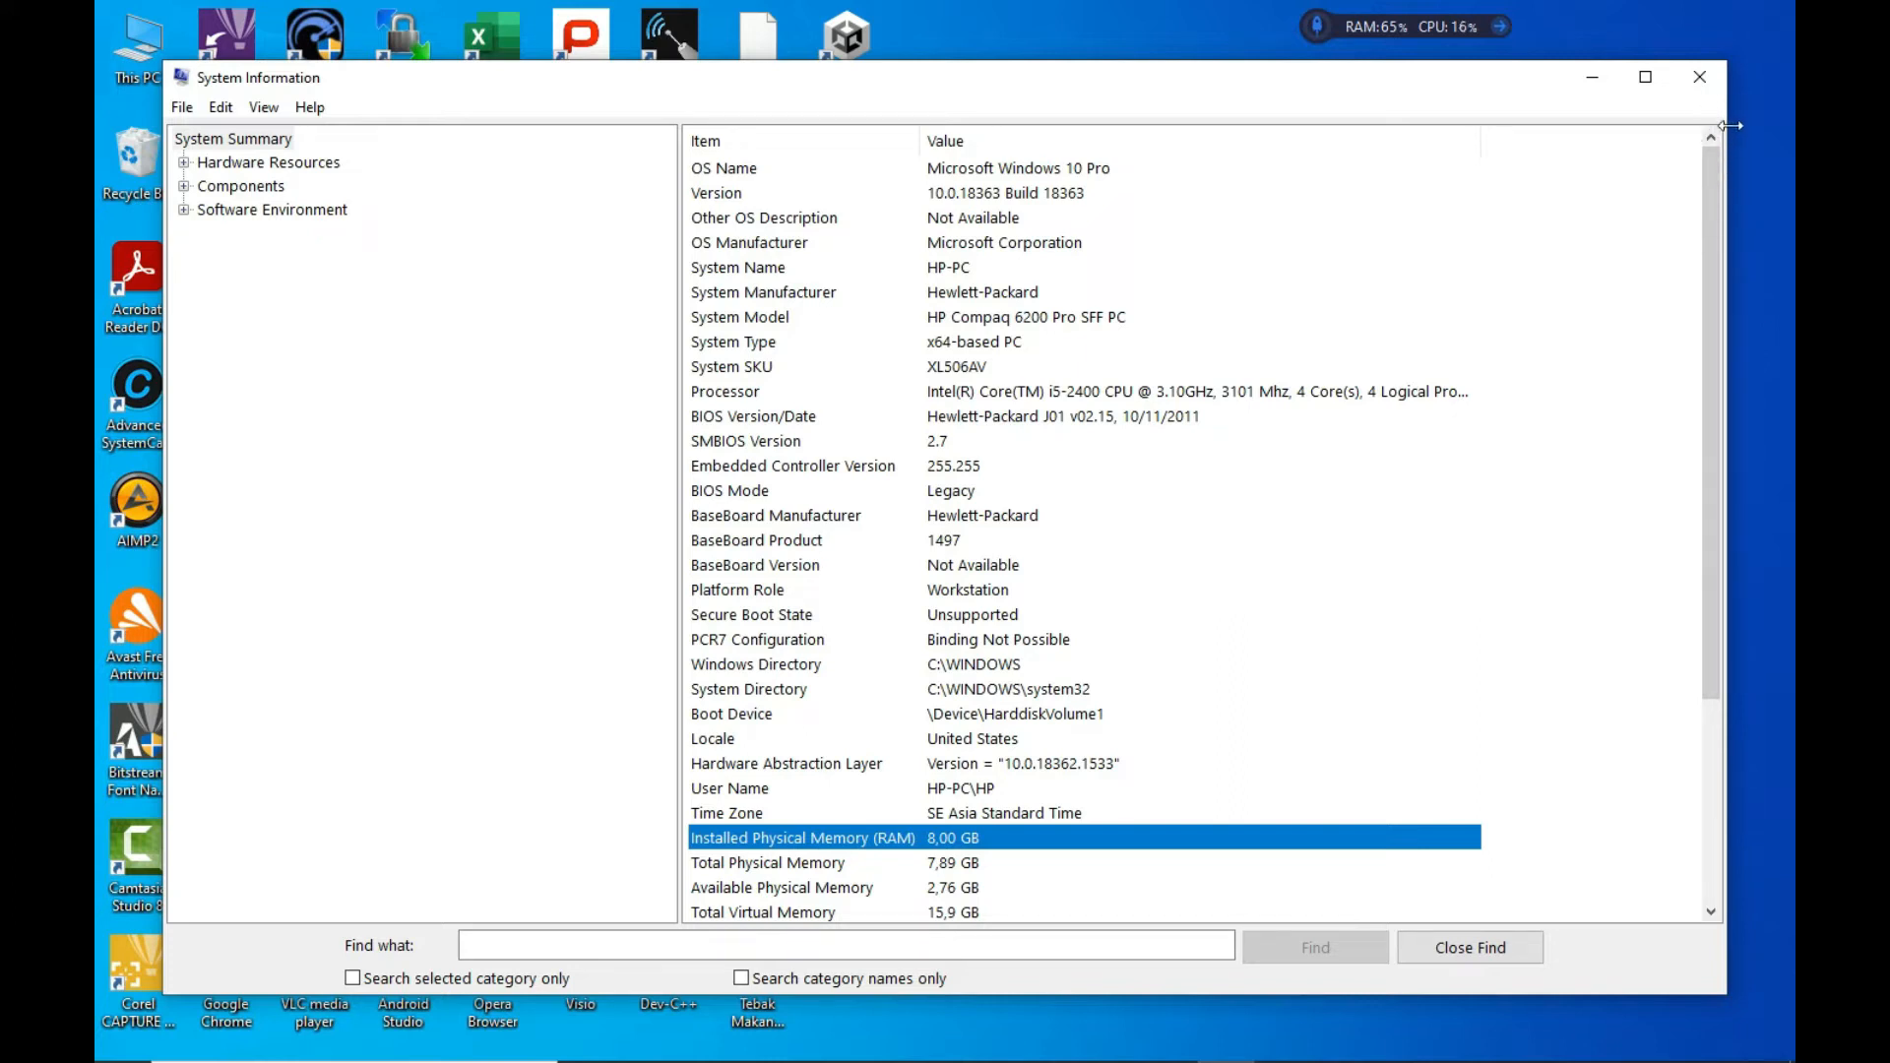
pyautogui.click(1700, 79)
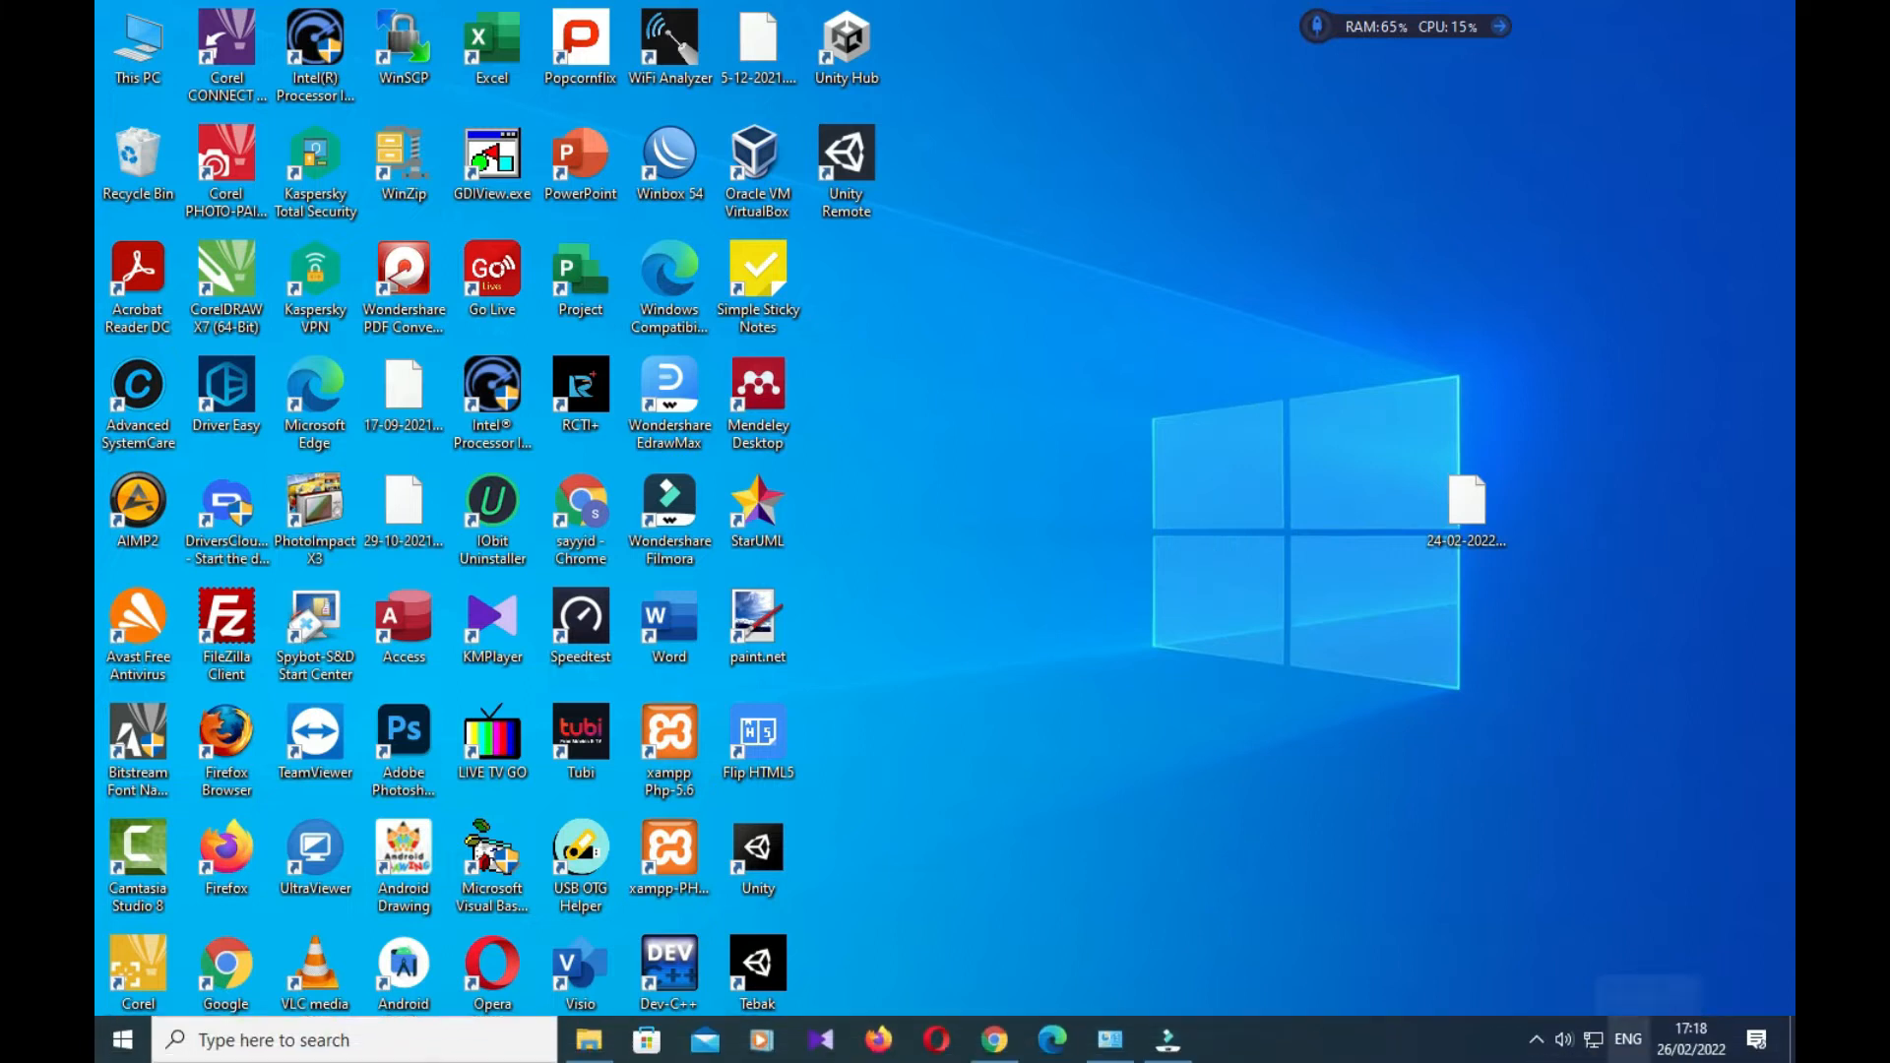
# Reach the network adapter list via Network & Internet settings, Ethernet, Change adapter options
pyautogui.rightClick(1595, 1041)
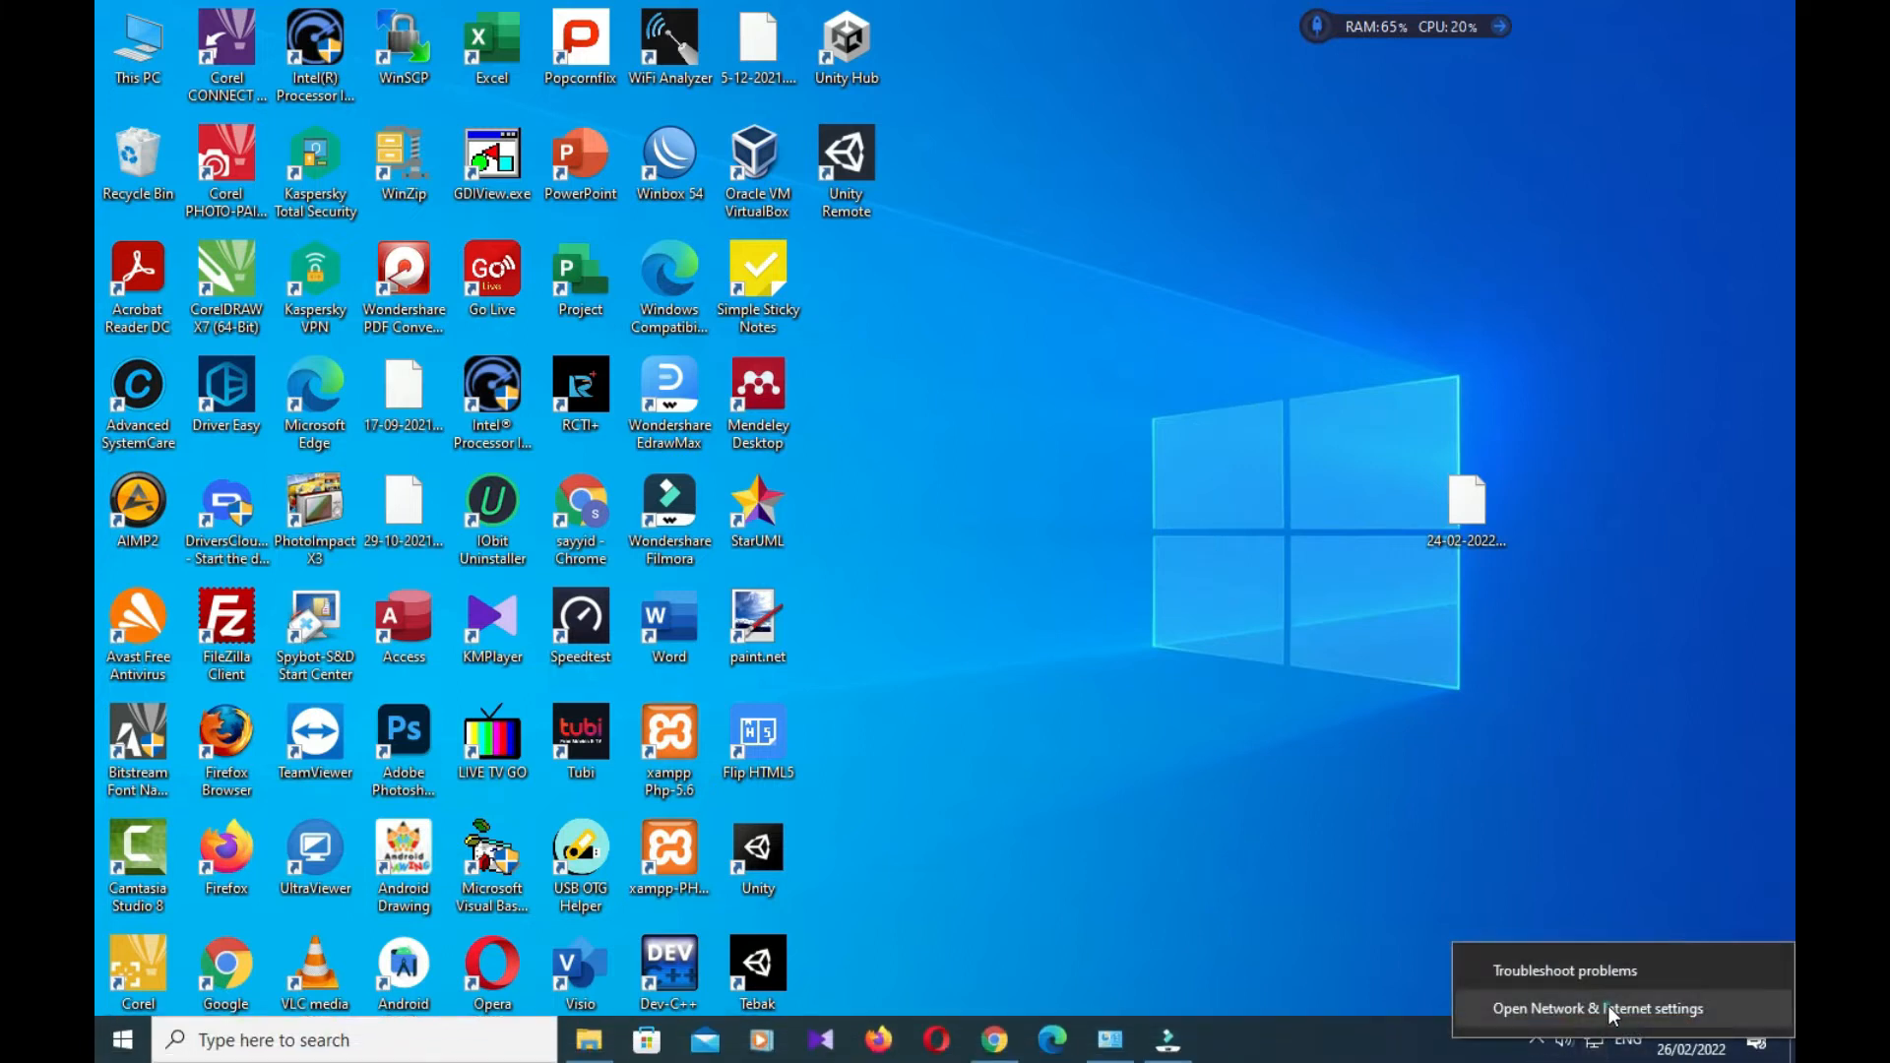
pyautogui.click(1609, 1006)
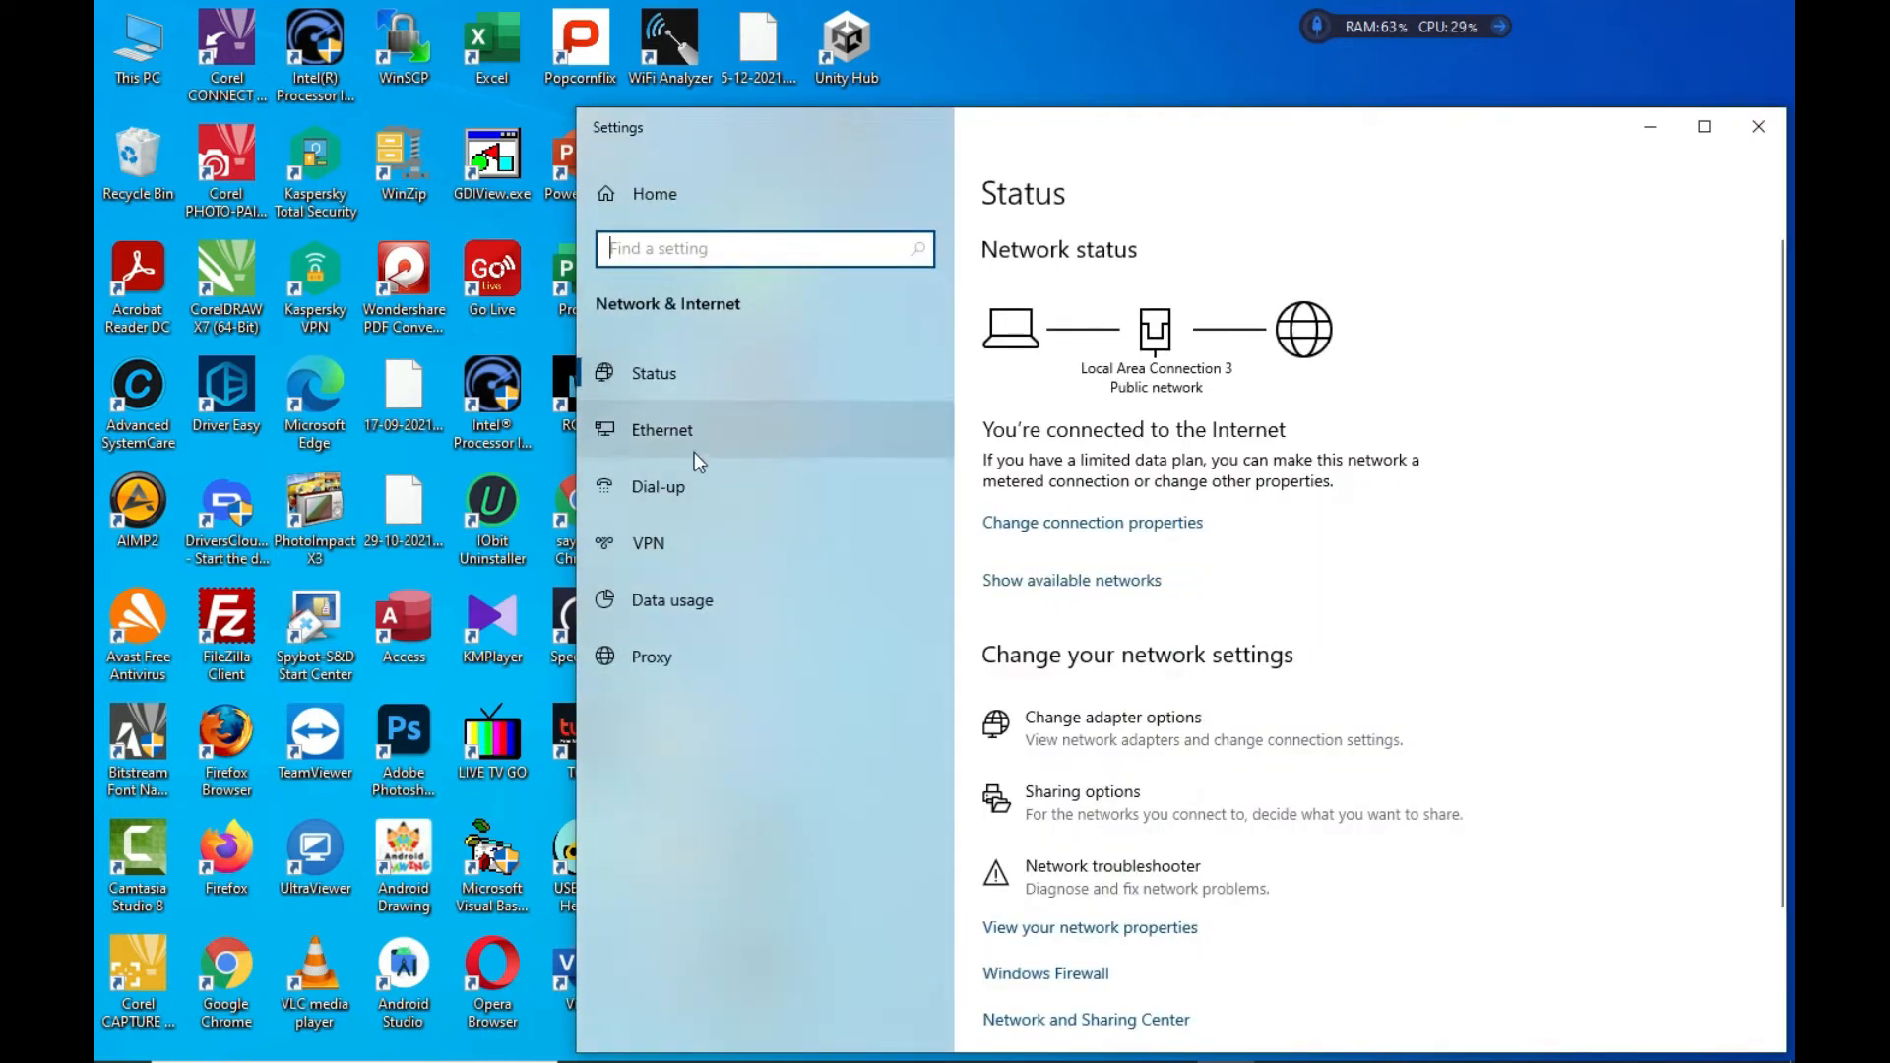
pyautogui.click(722, 430)
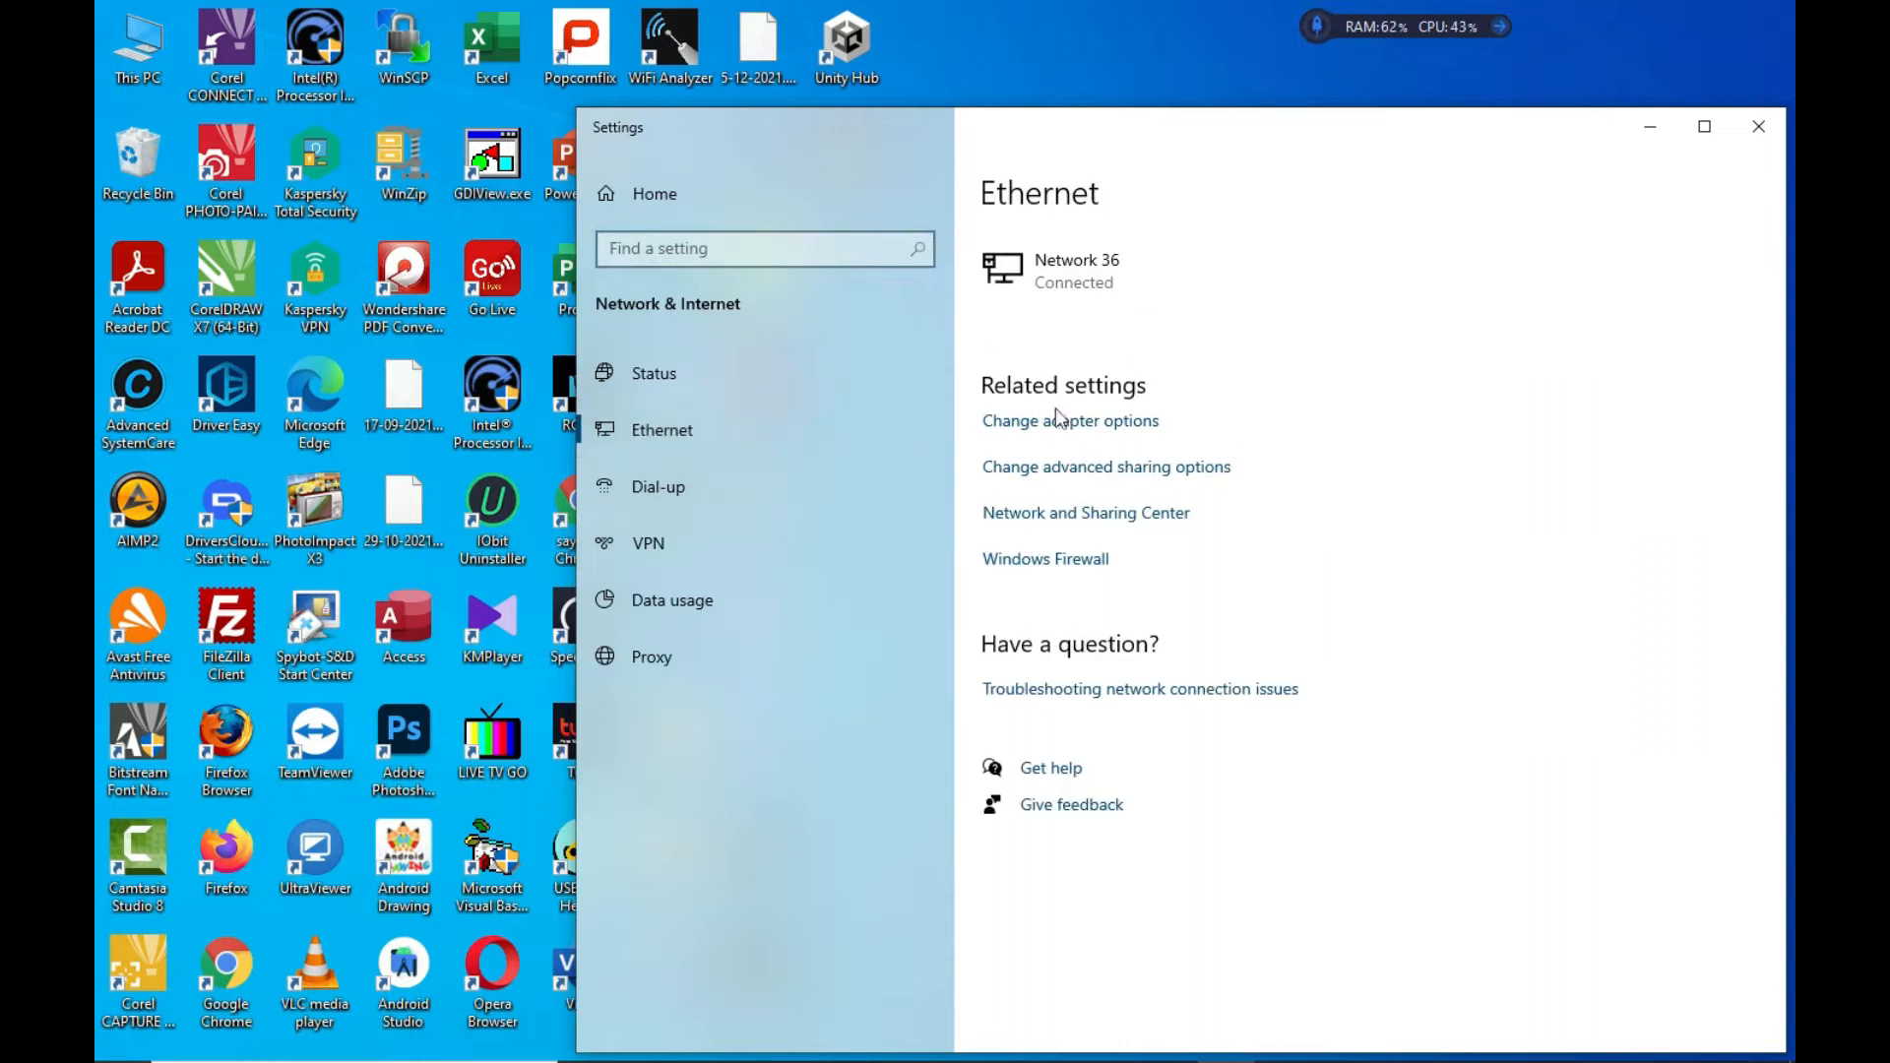
pyautogui.click(1096, 423)
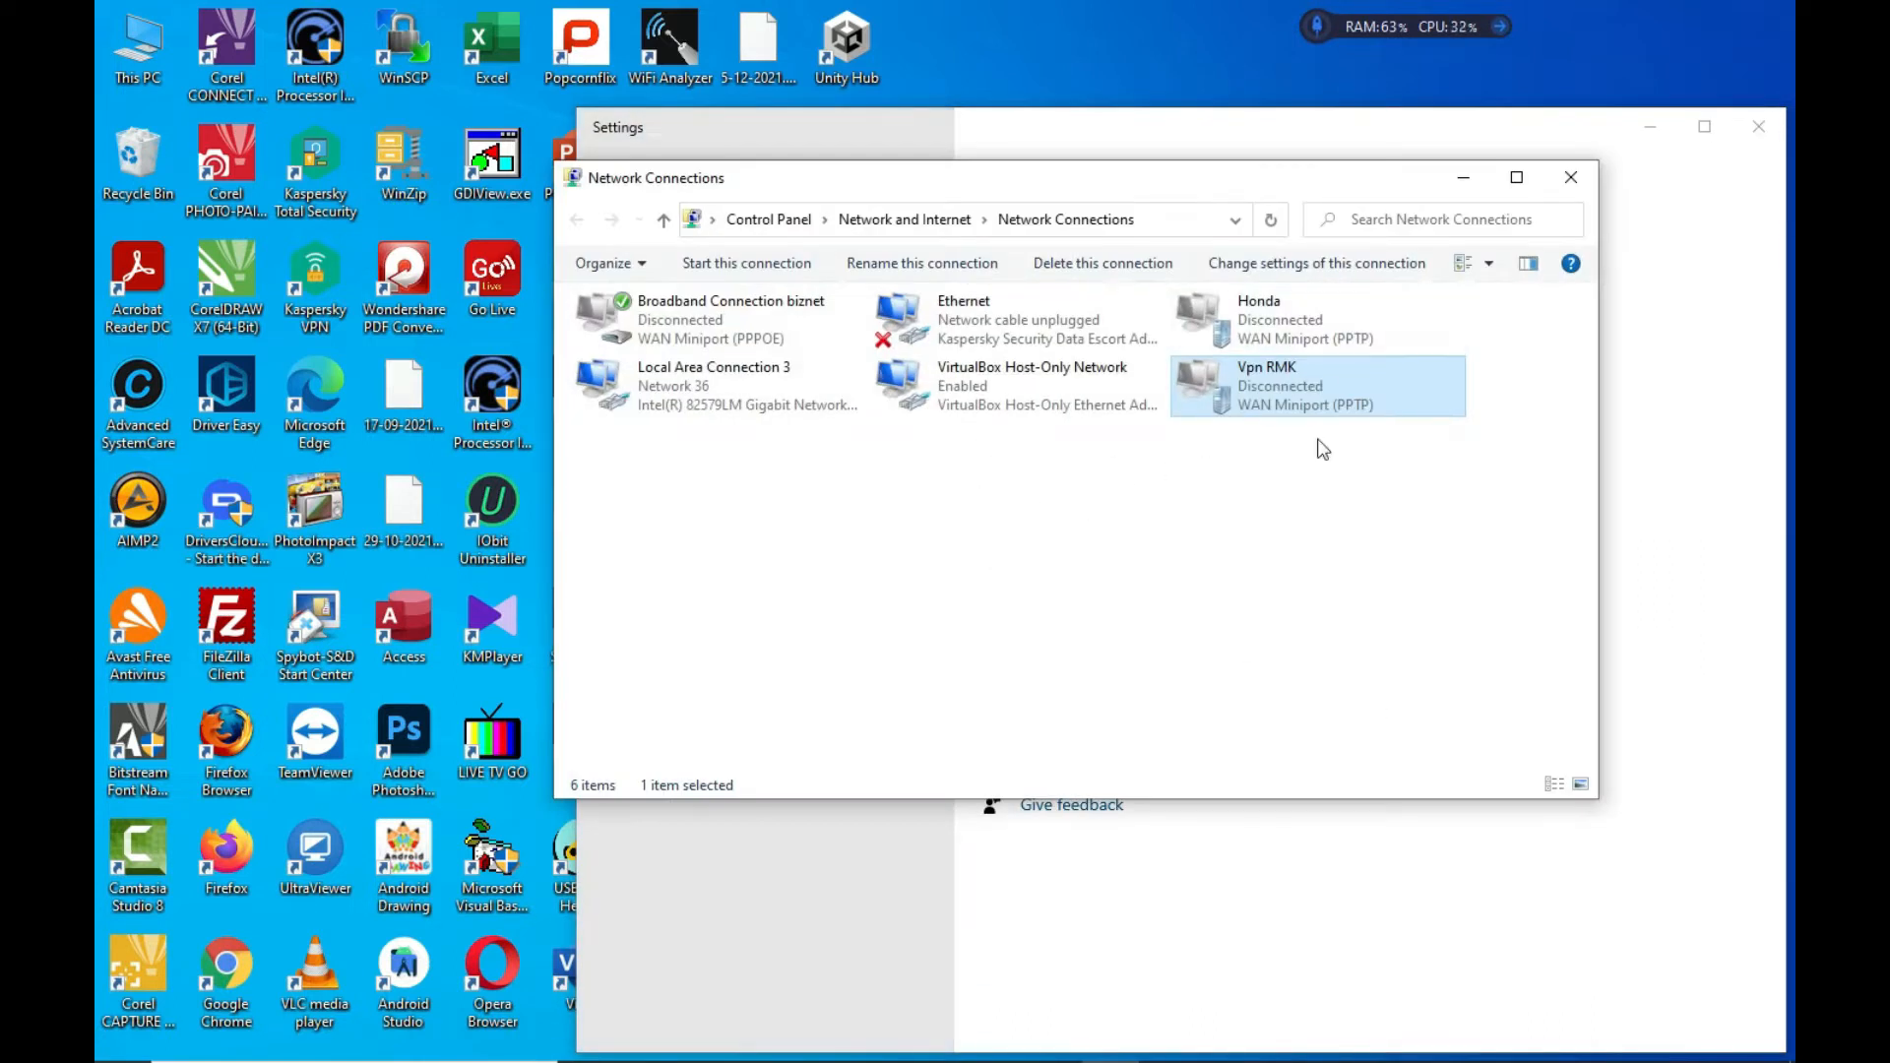
# Connect the Vpn RMK VPN from the network flyout, then launch File Explorer
pyautogui.click(1593, 1039)
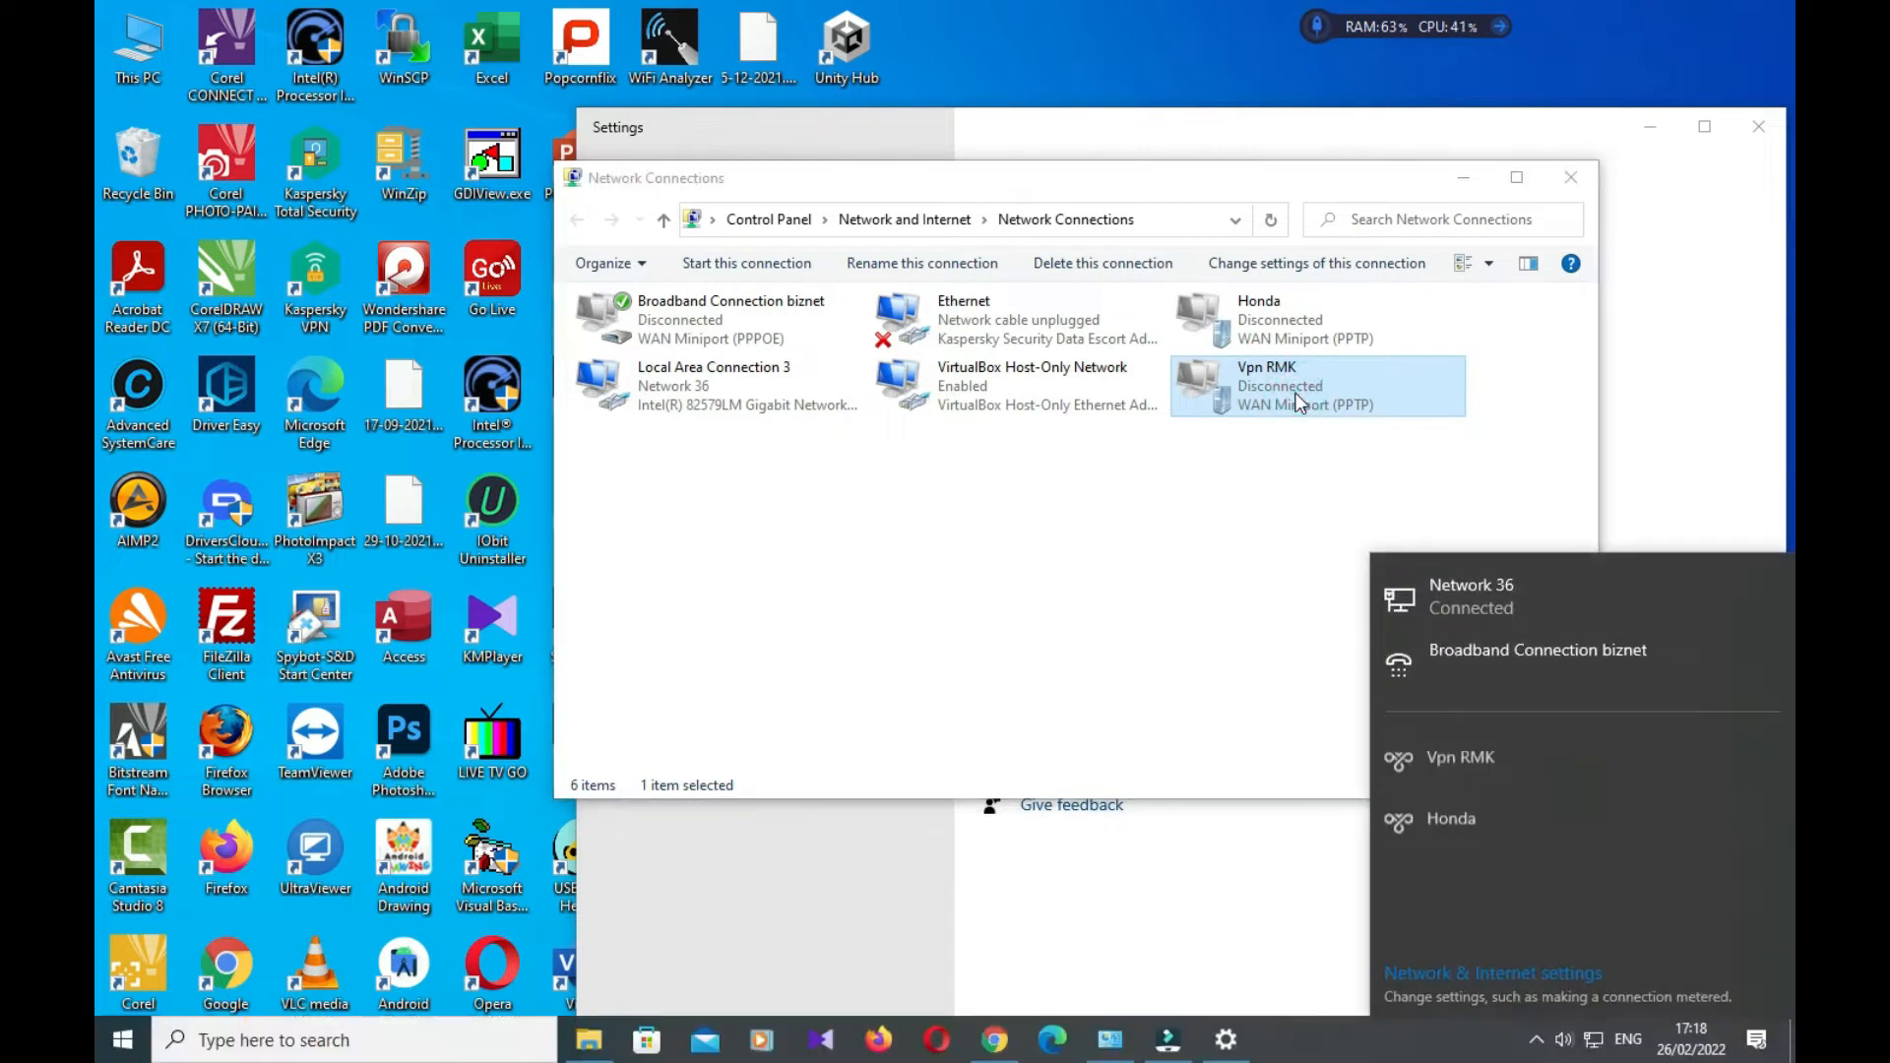
pyautogui.click(1559, 753)
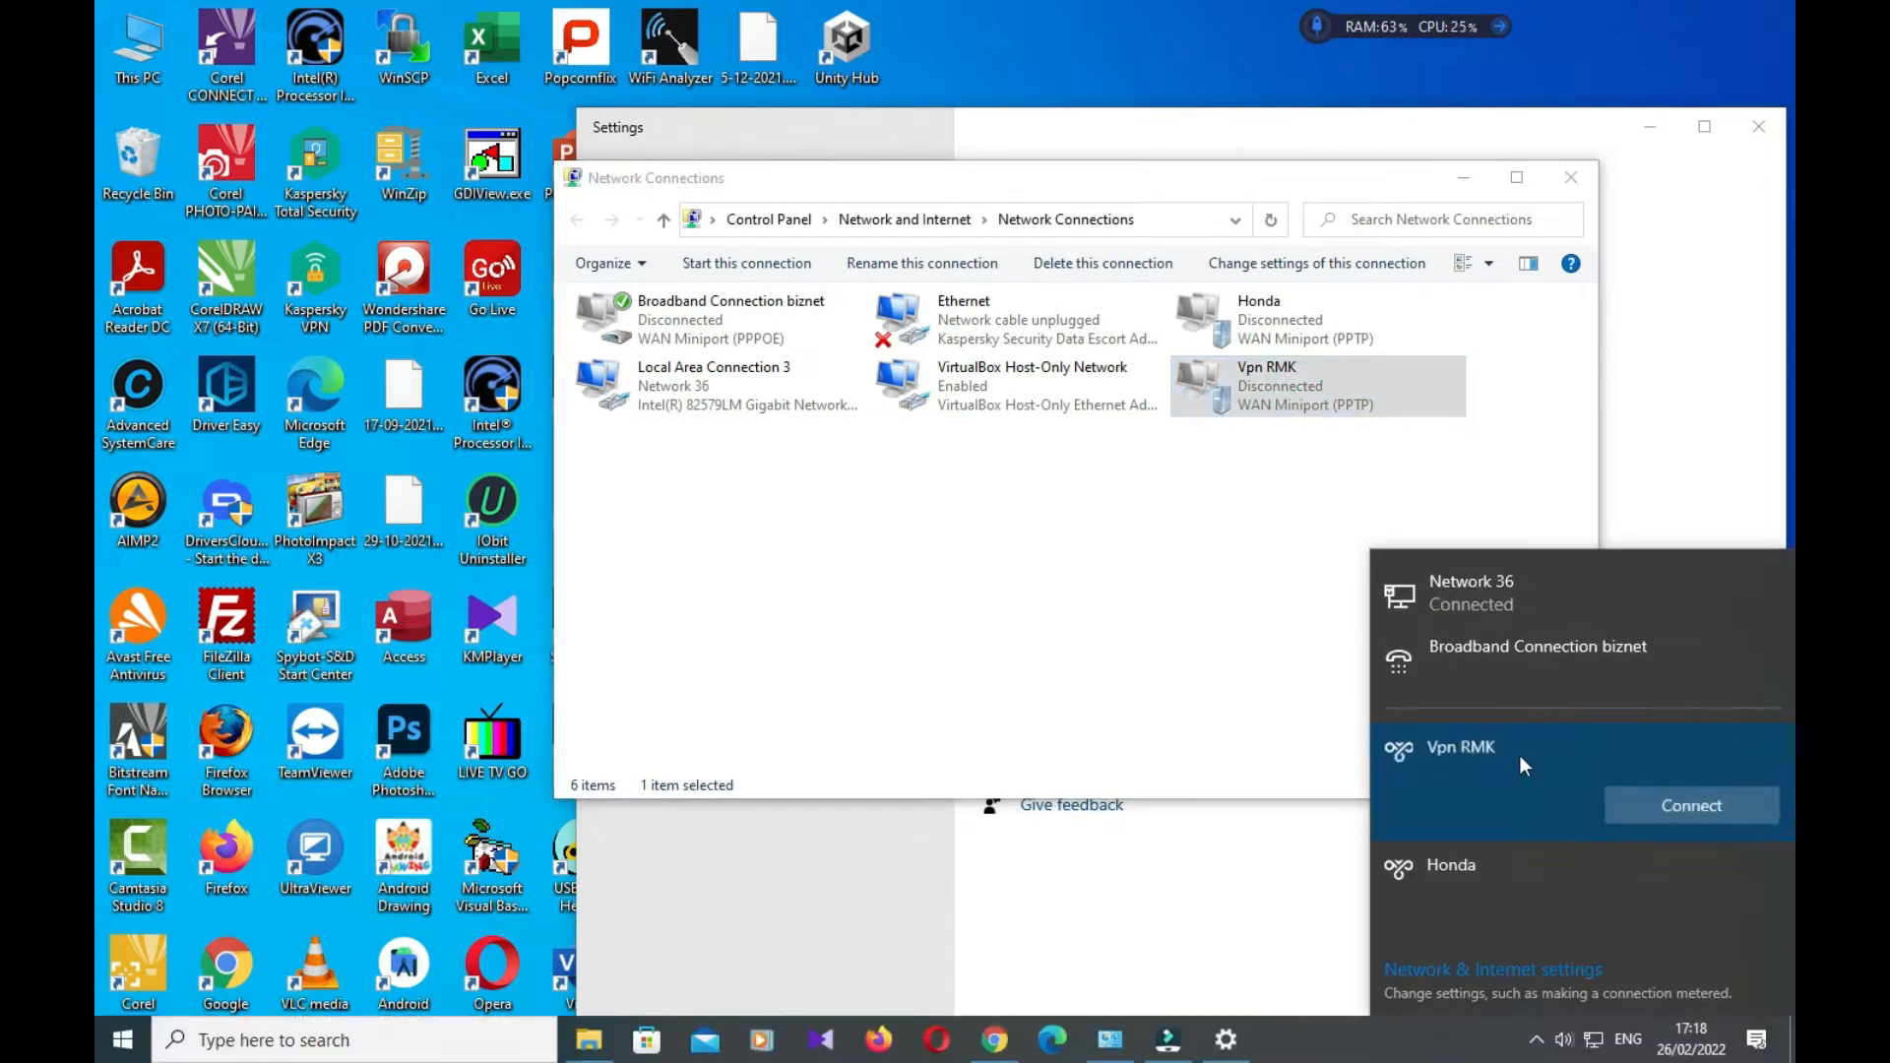
pyautogui.click(1722, 810)
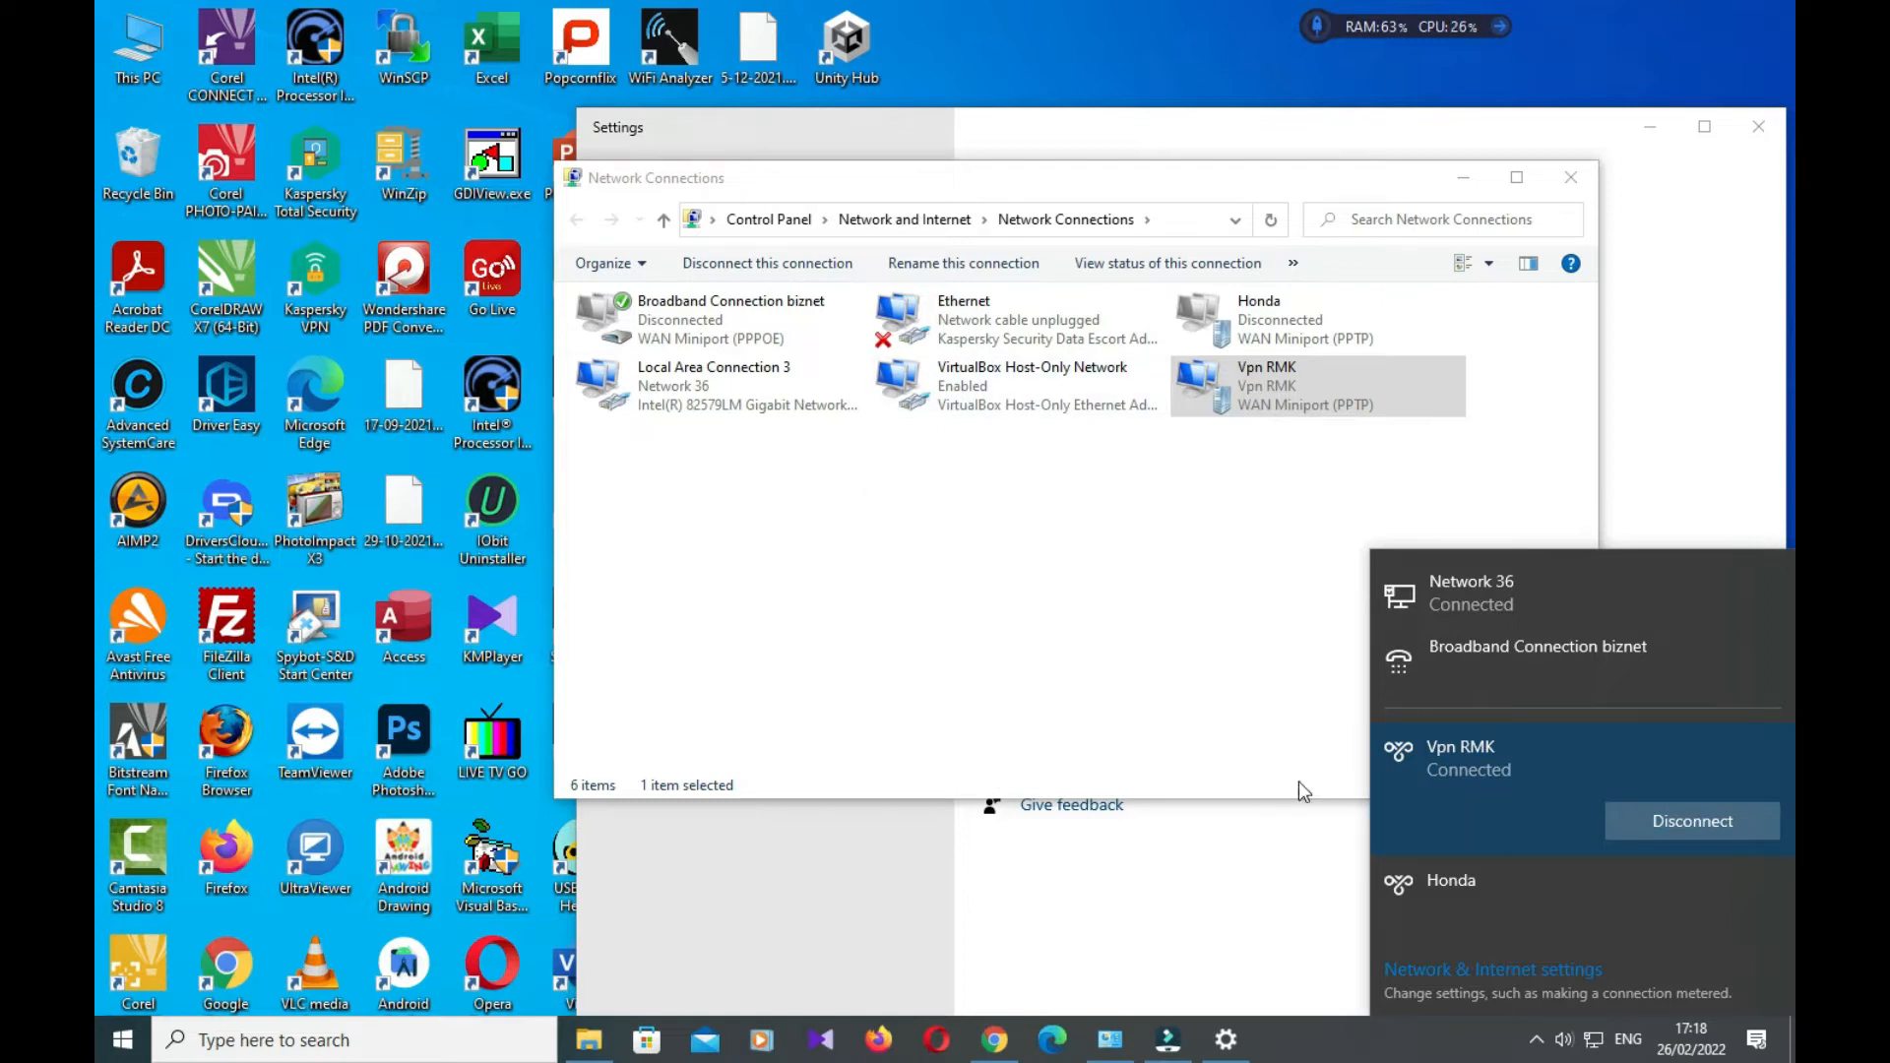
pyautogui.click(589, 1040)
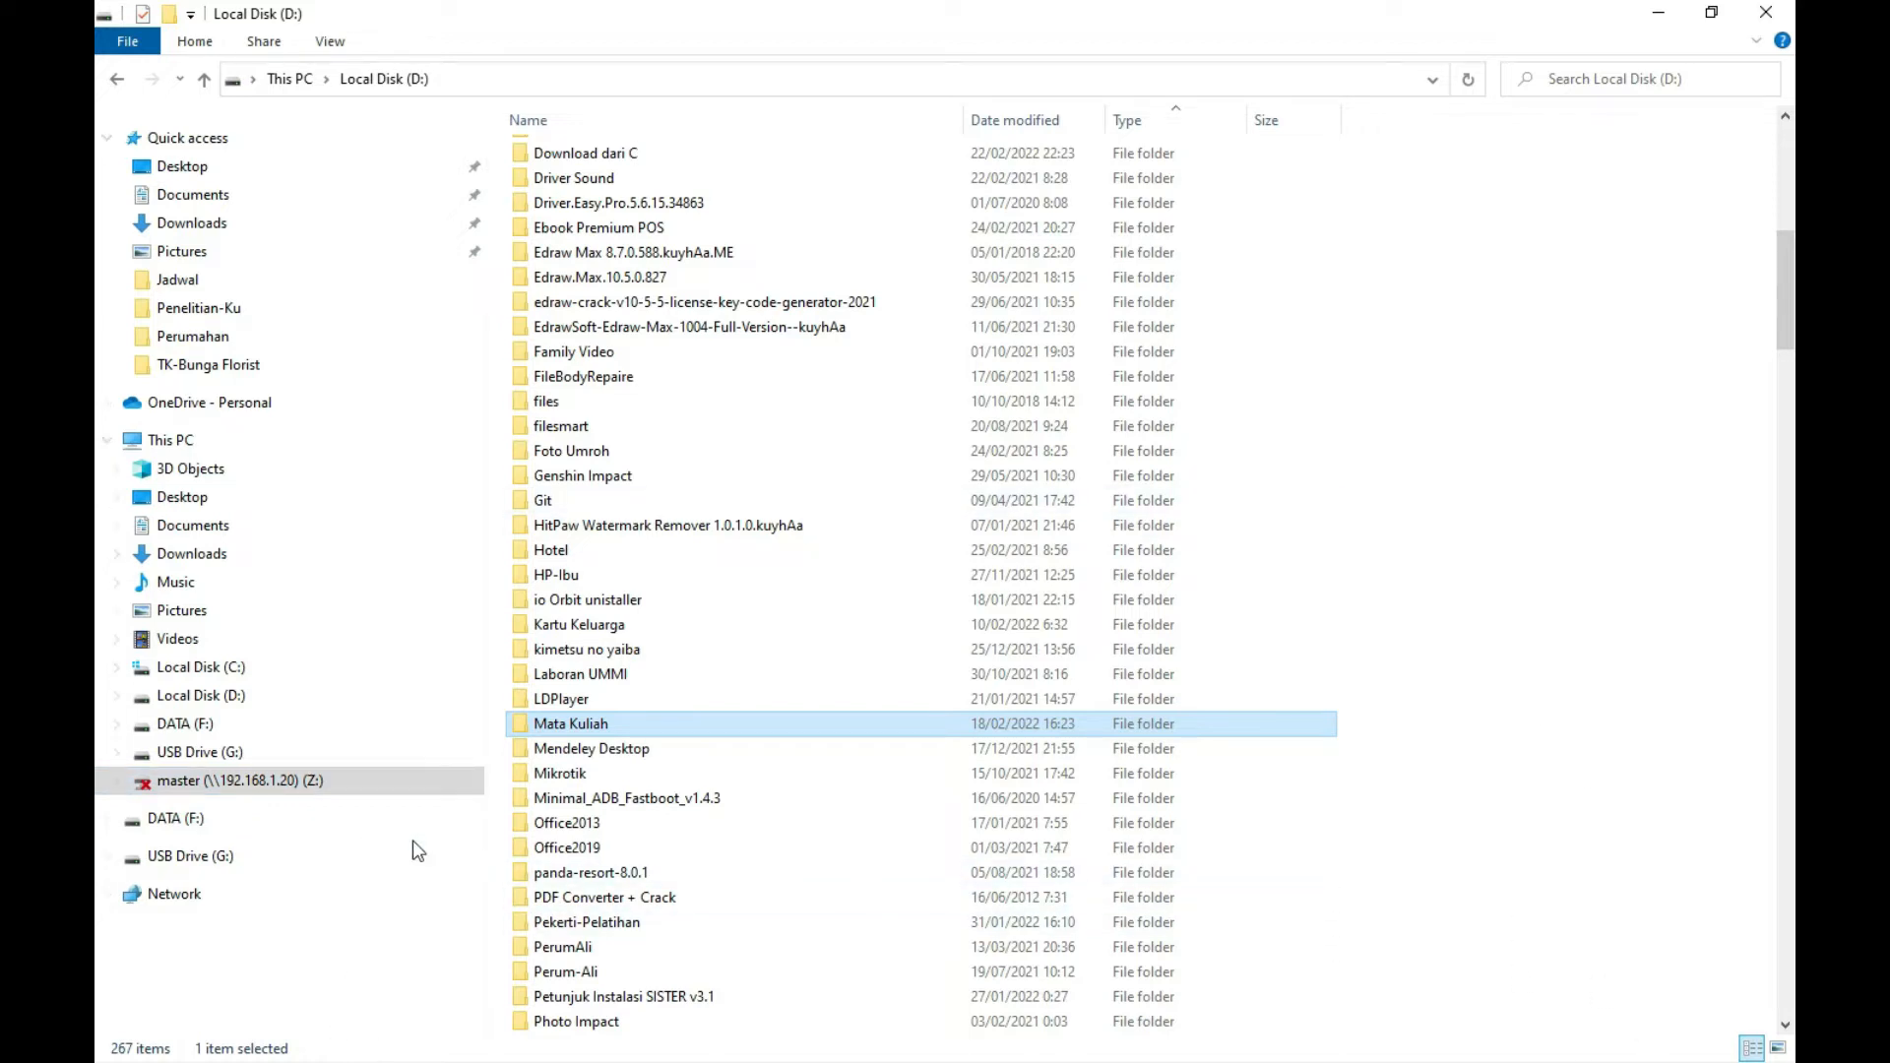
# Open the master (\\192.168.1.20) (Z:) network drive from the navigation pane
pyautogui.click(256, 784)
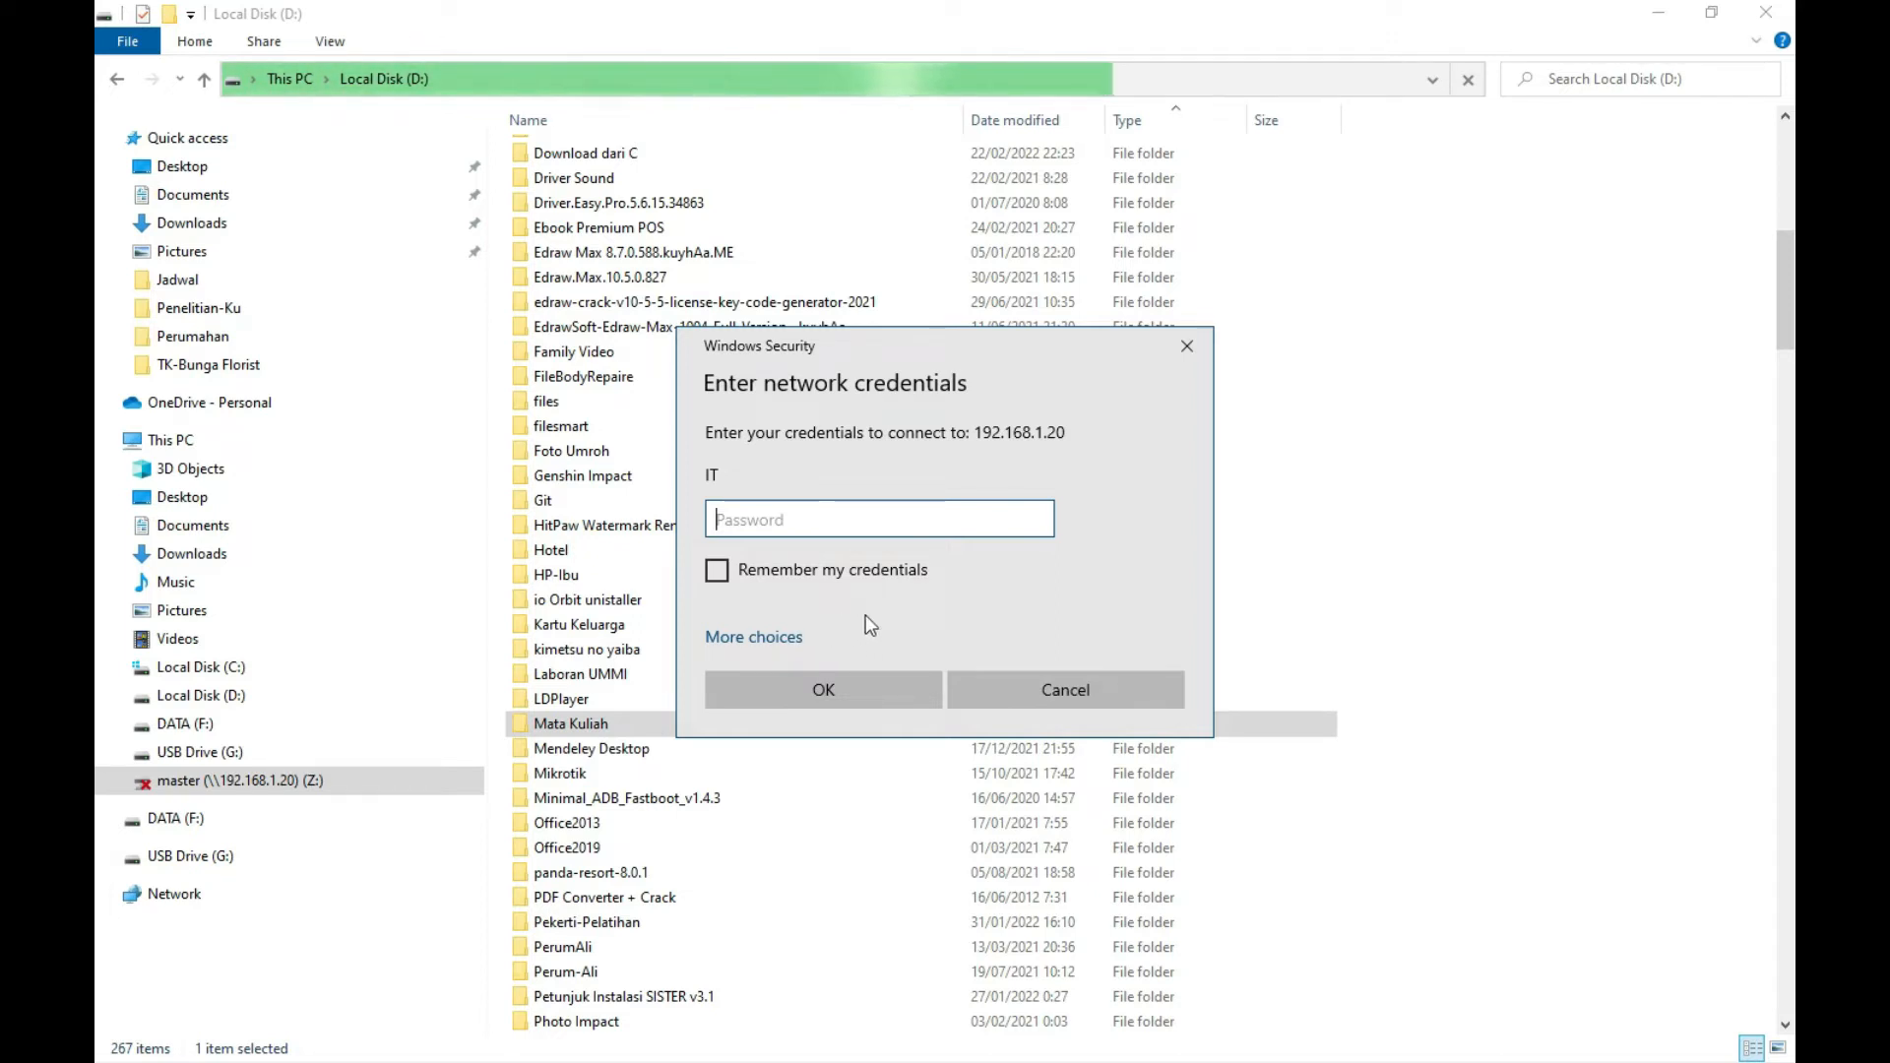
# Sign in to 192.168.1.20 as a different account, administrator, with its password, then minimize File Explorer
pyautogui.click(788, 638)
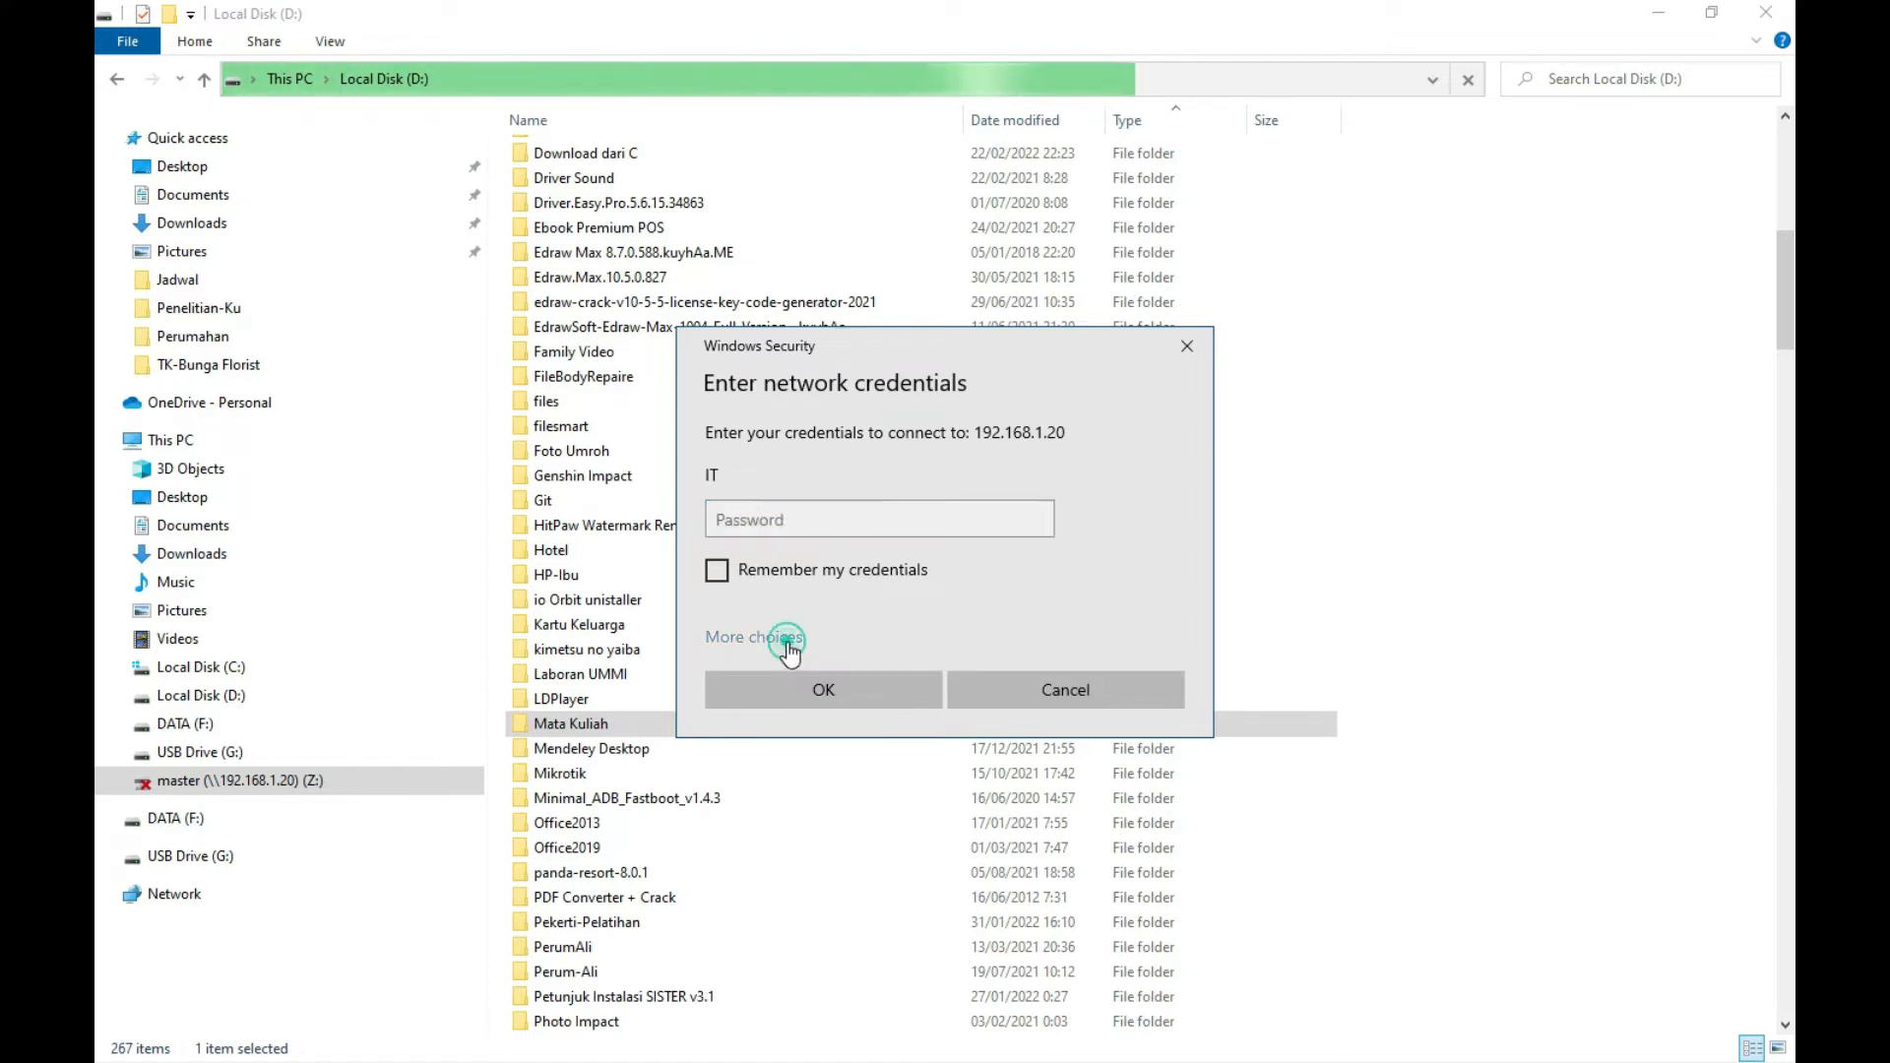
pyautogui.click(858, 765)
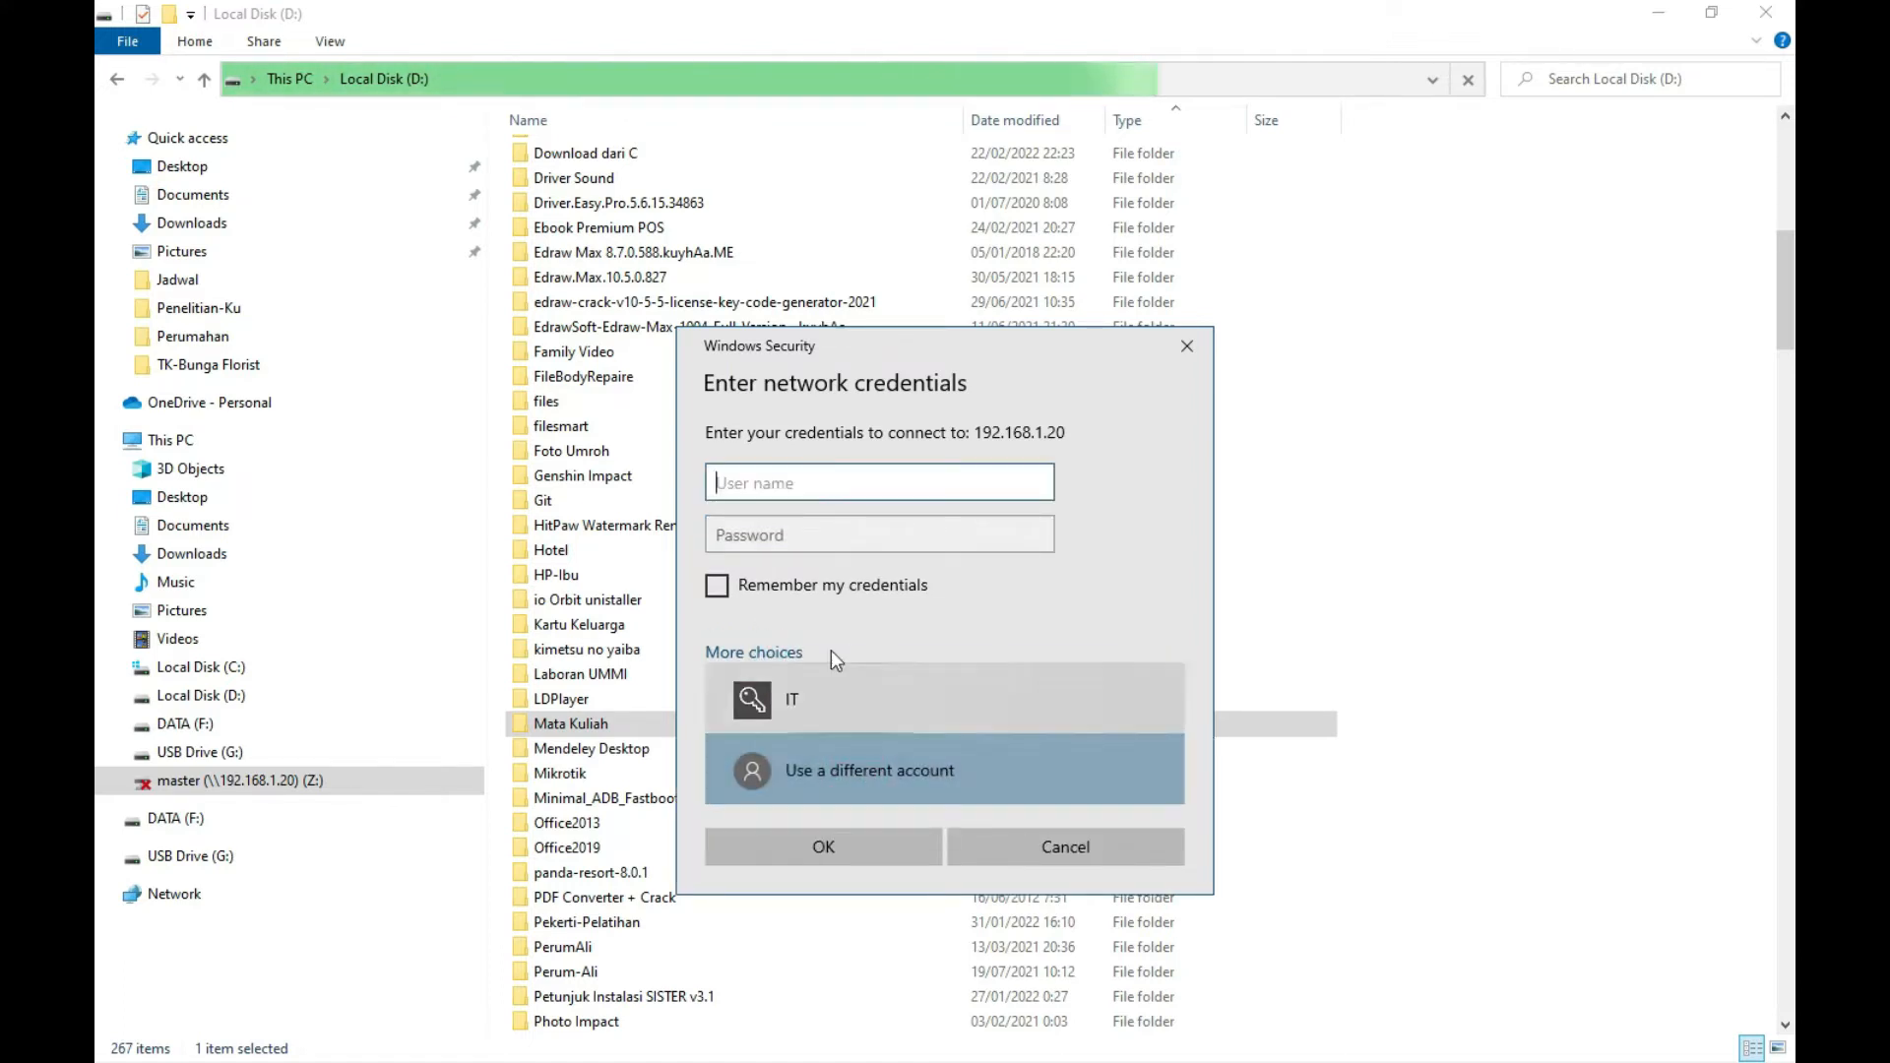
pyautogui.write('adminis')
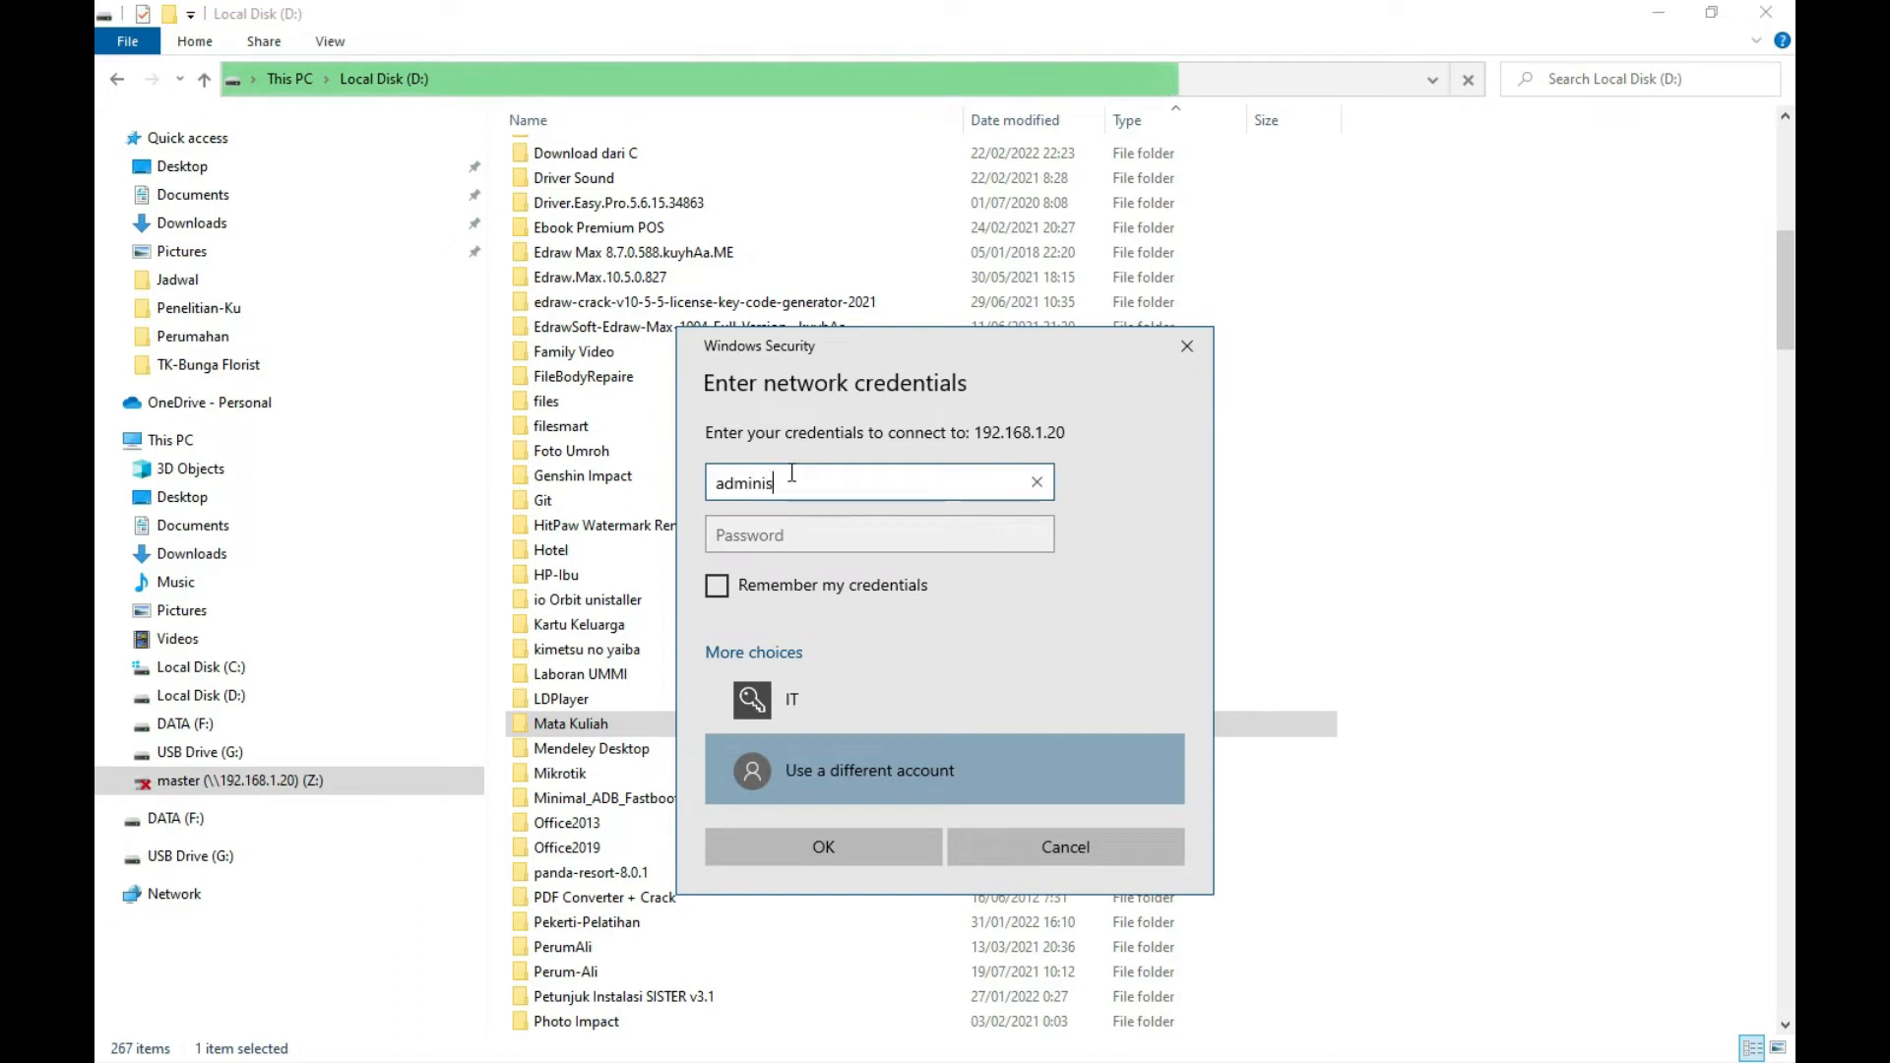
pyautogui.write('trator')
pyautogui.press('Tab')
pyautogui.write('123456')
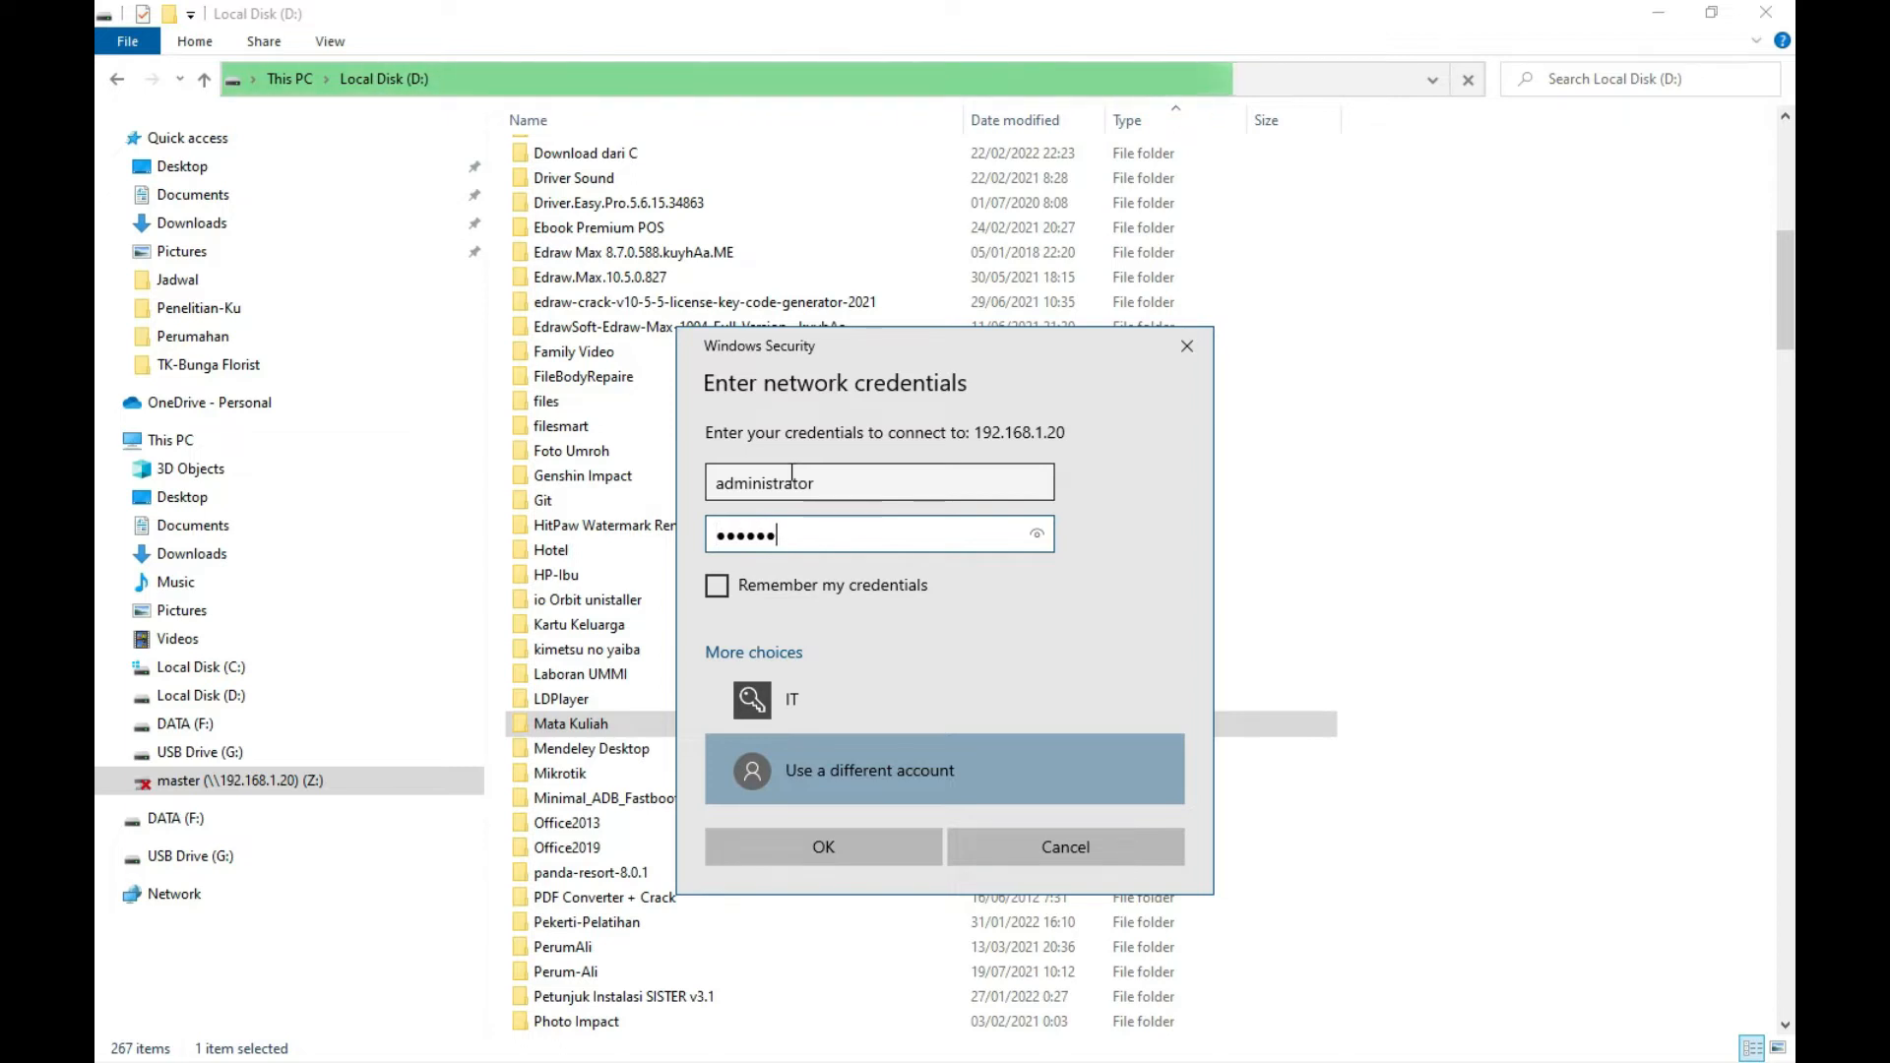
pyautogui.write('78')
pyautogui.press('Return')
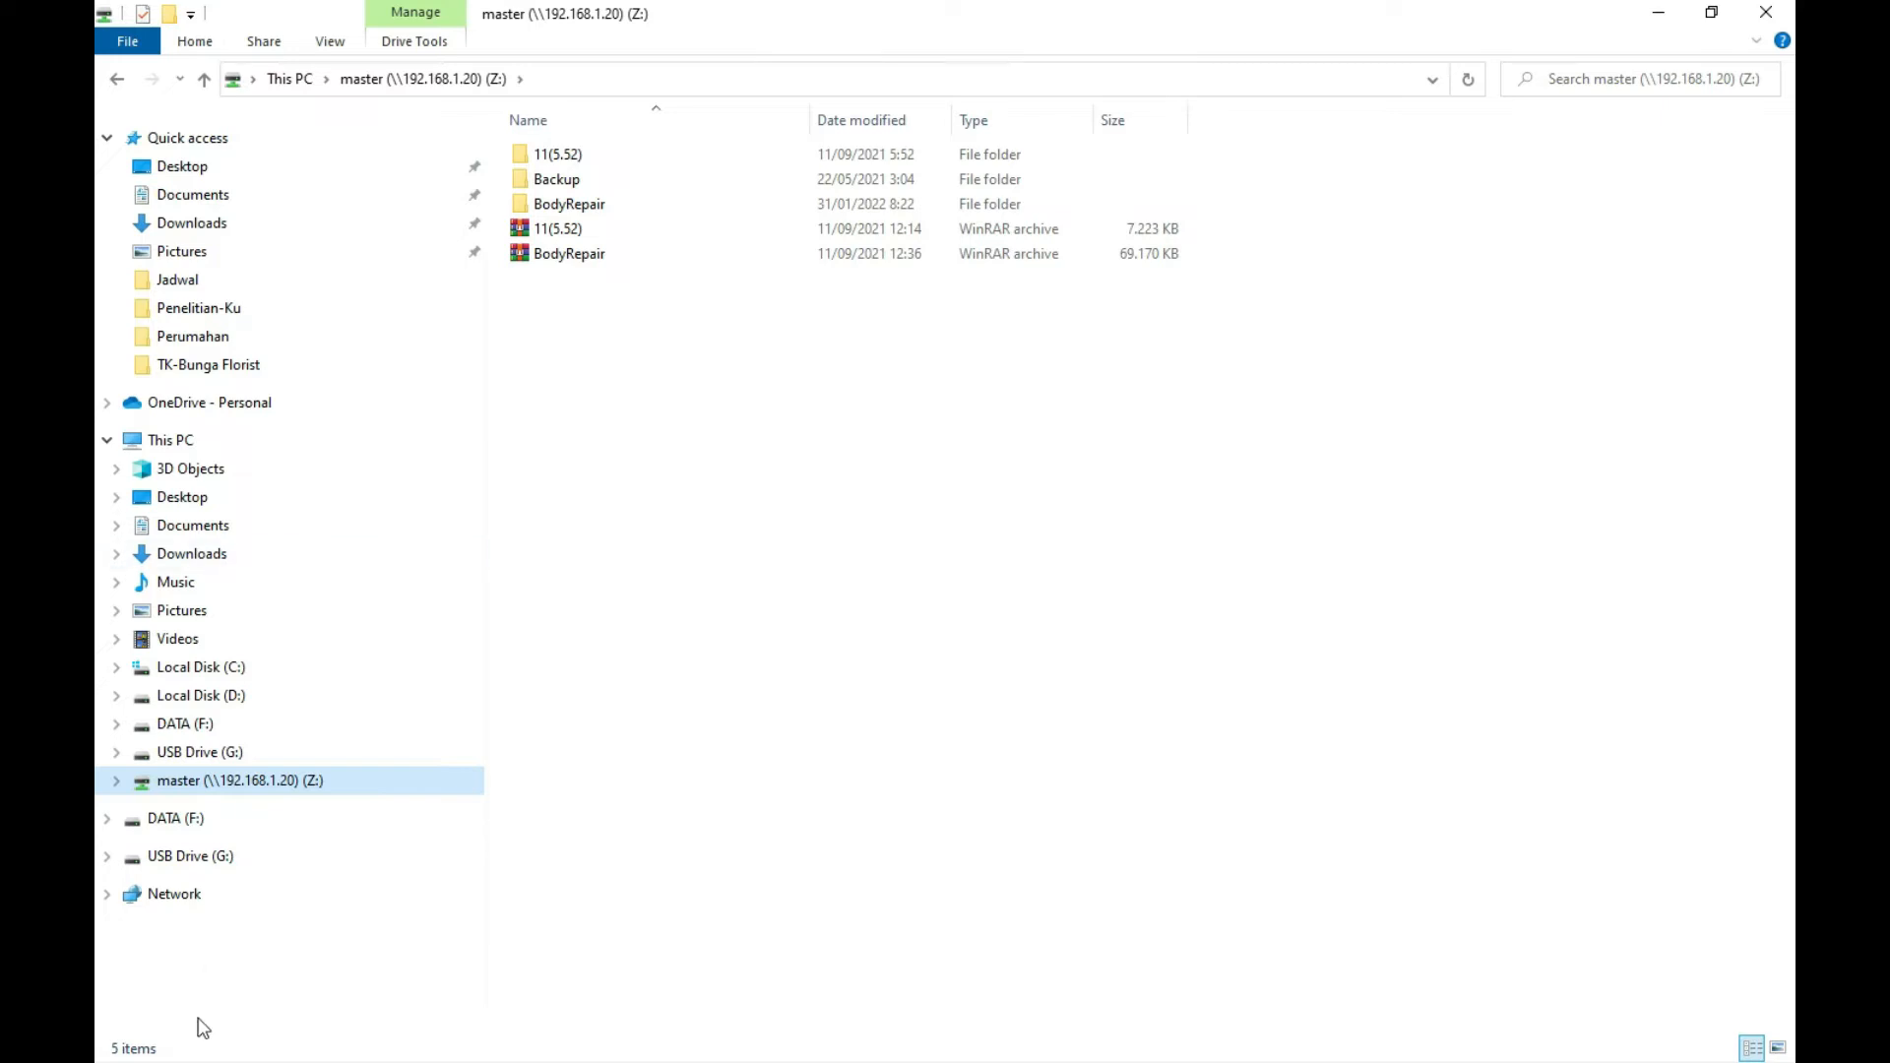
pyautogui.click(1661, 22)
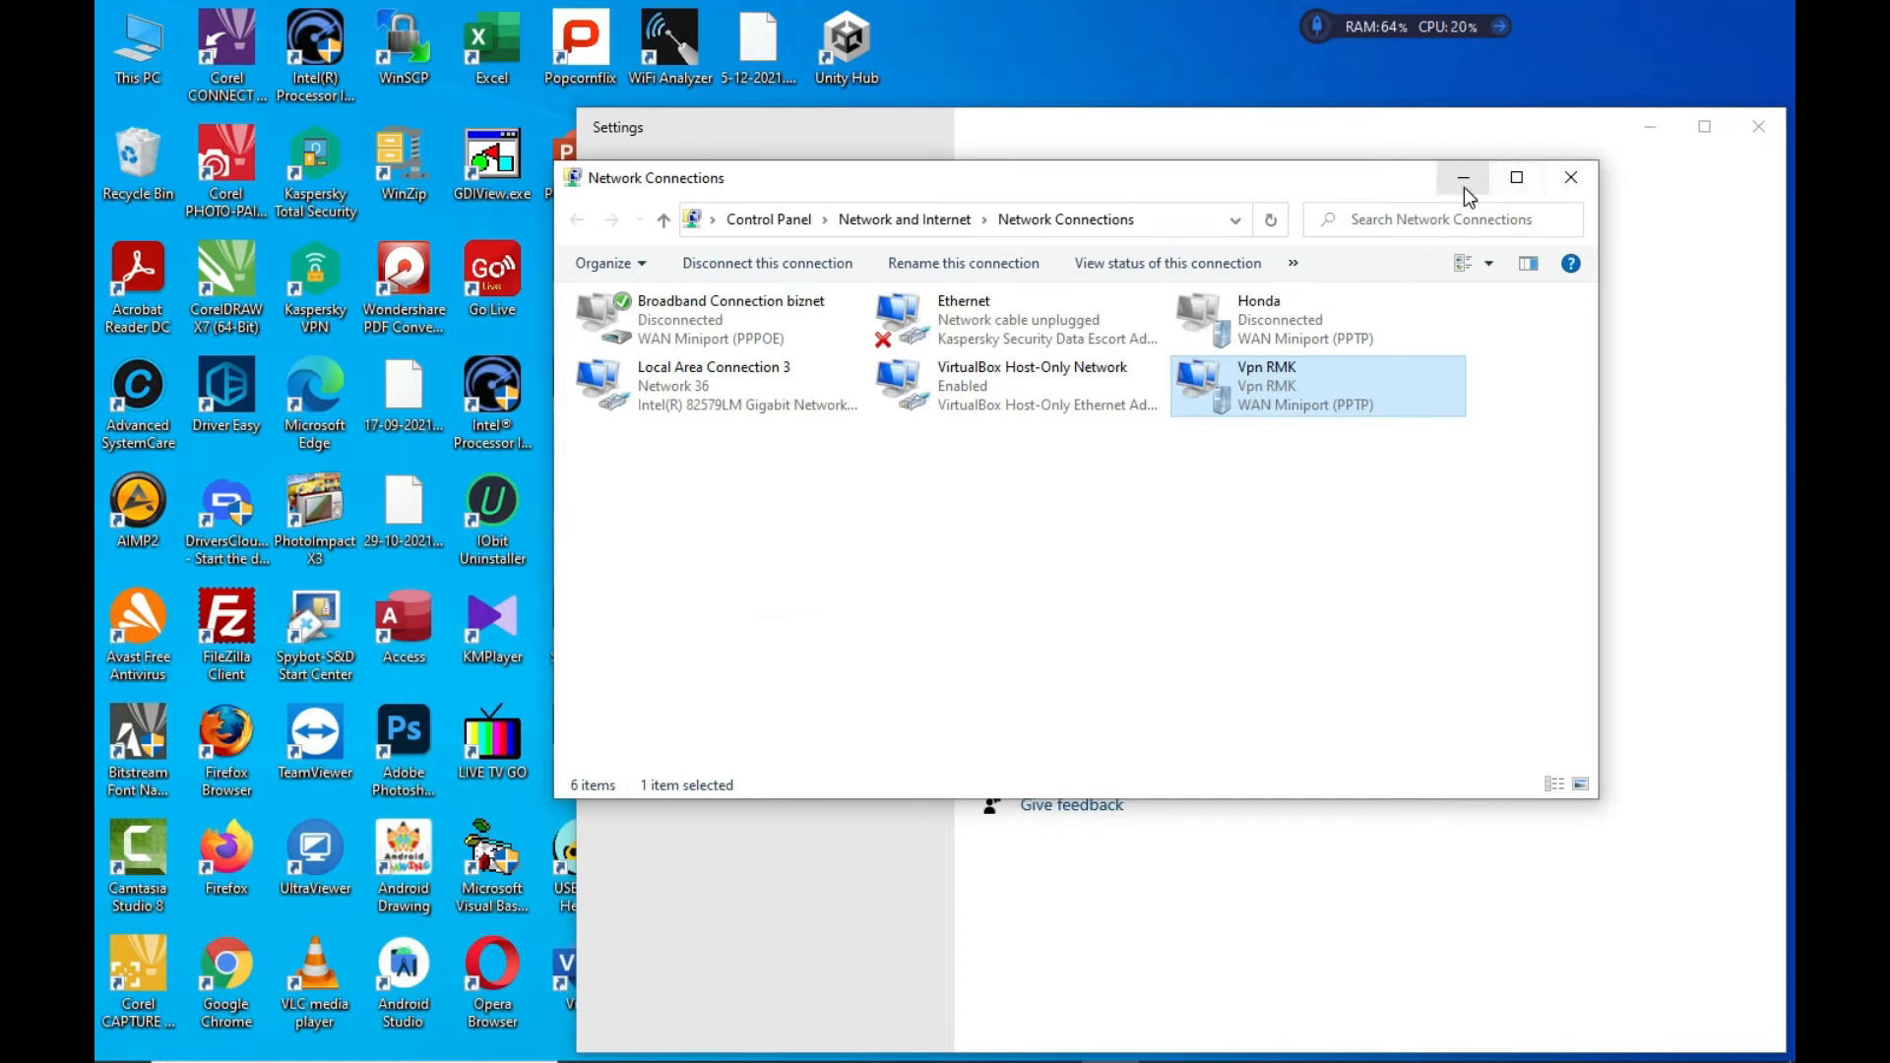
# Minimize Network Connections and Settings, then search 'remo' and launch Remote Desktop Connection
pyautogui.click(1463, 180)
pyautogui.click(1650, 127)
pyautogui.moveTo(391, 1056)
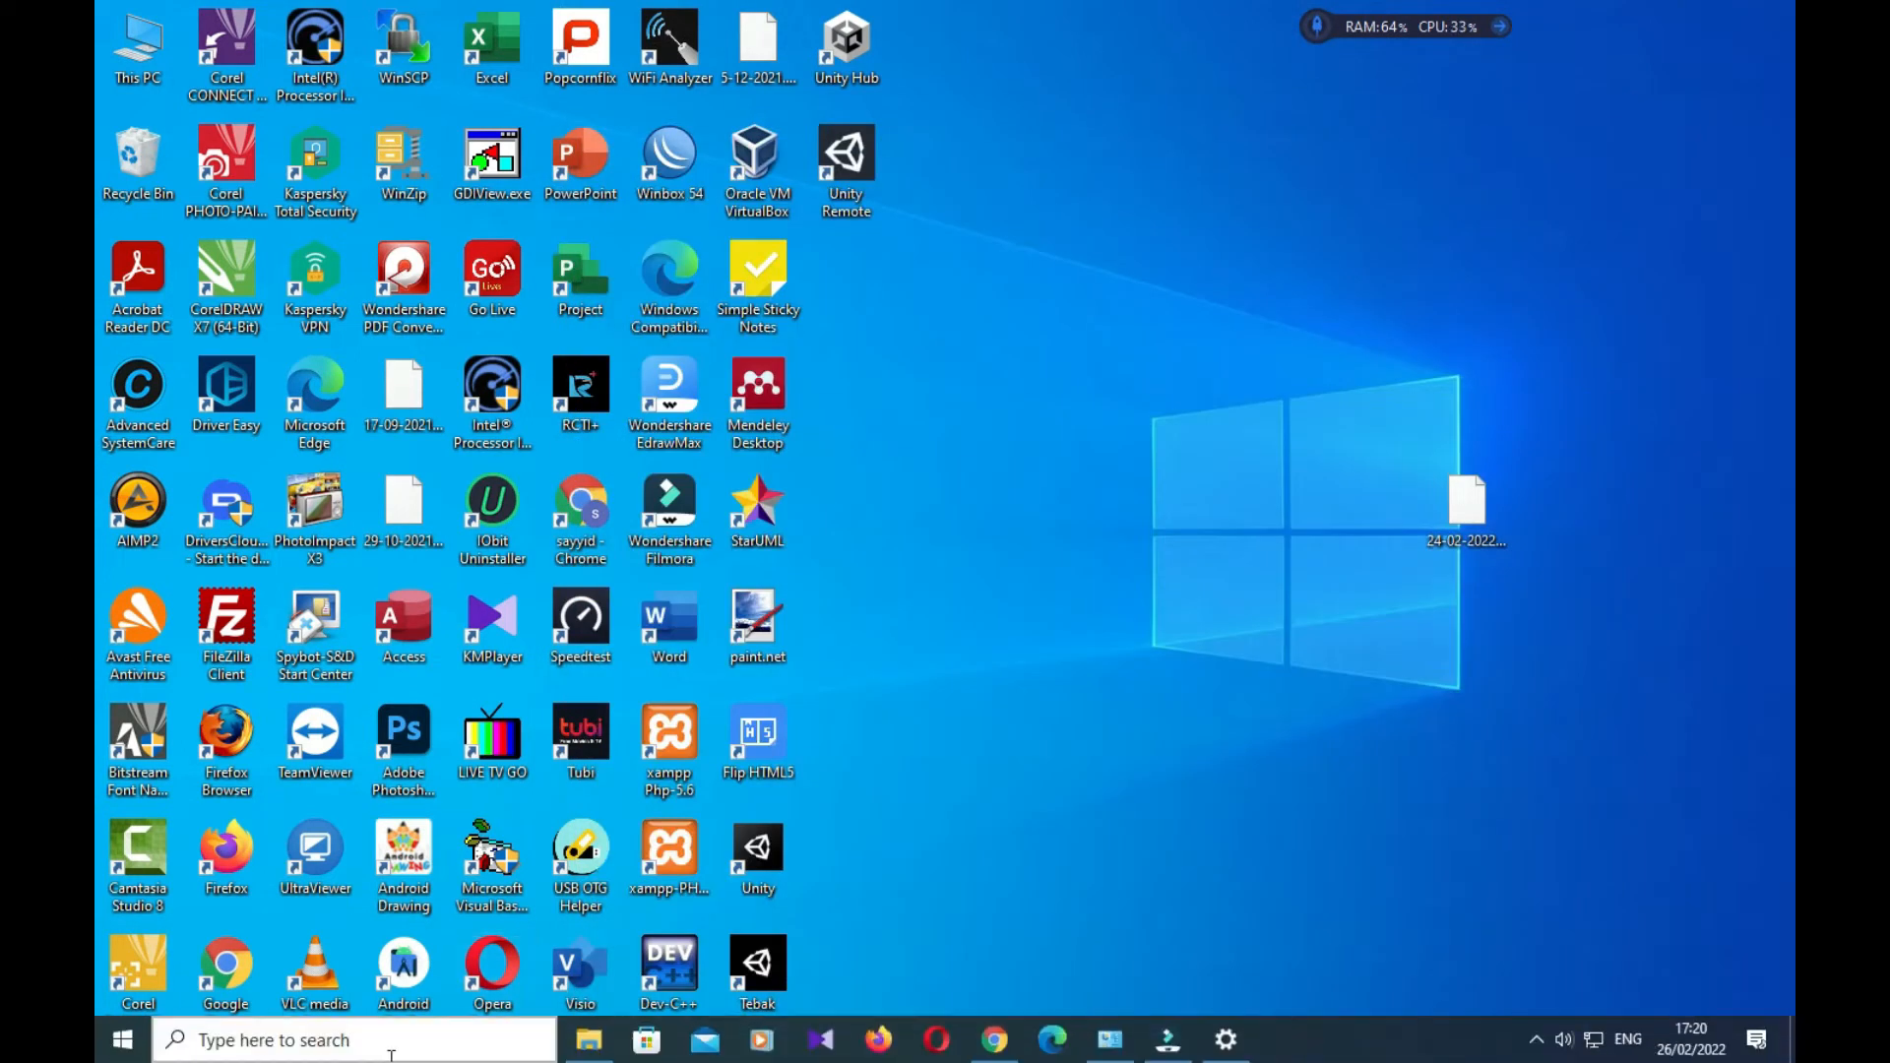
pyautogui.click(324, 1046)
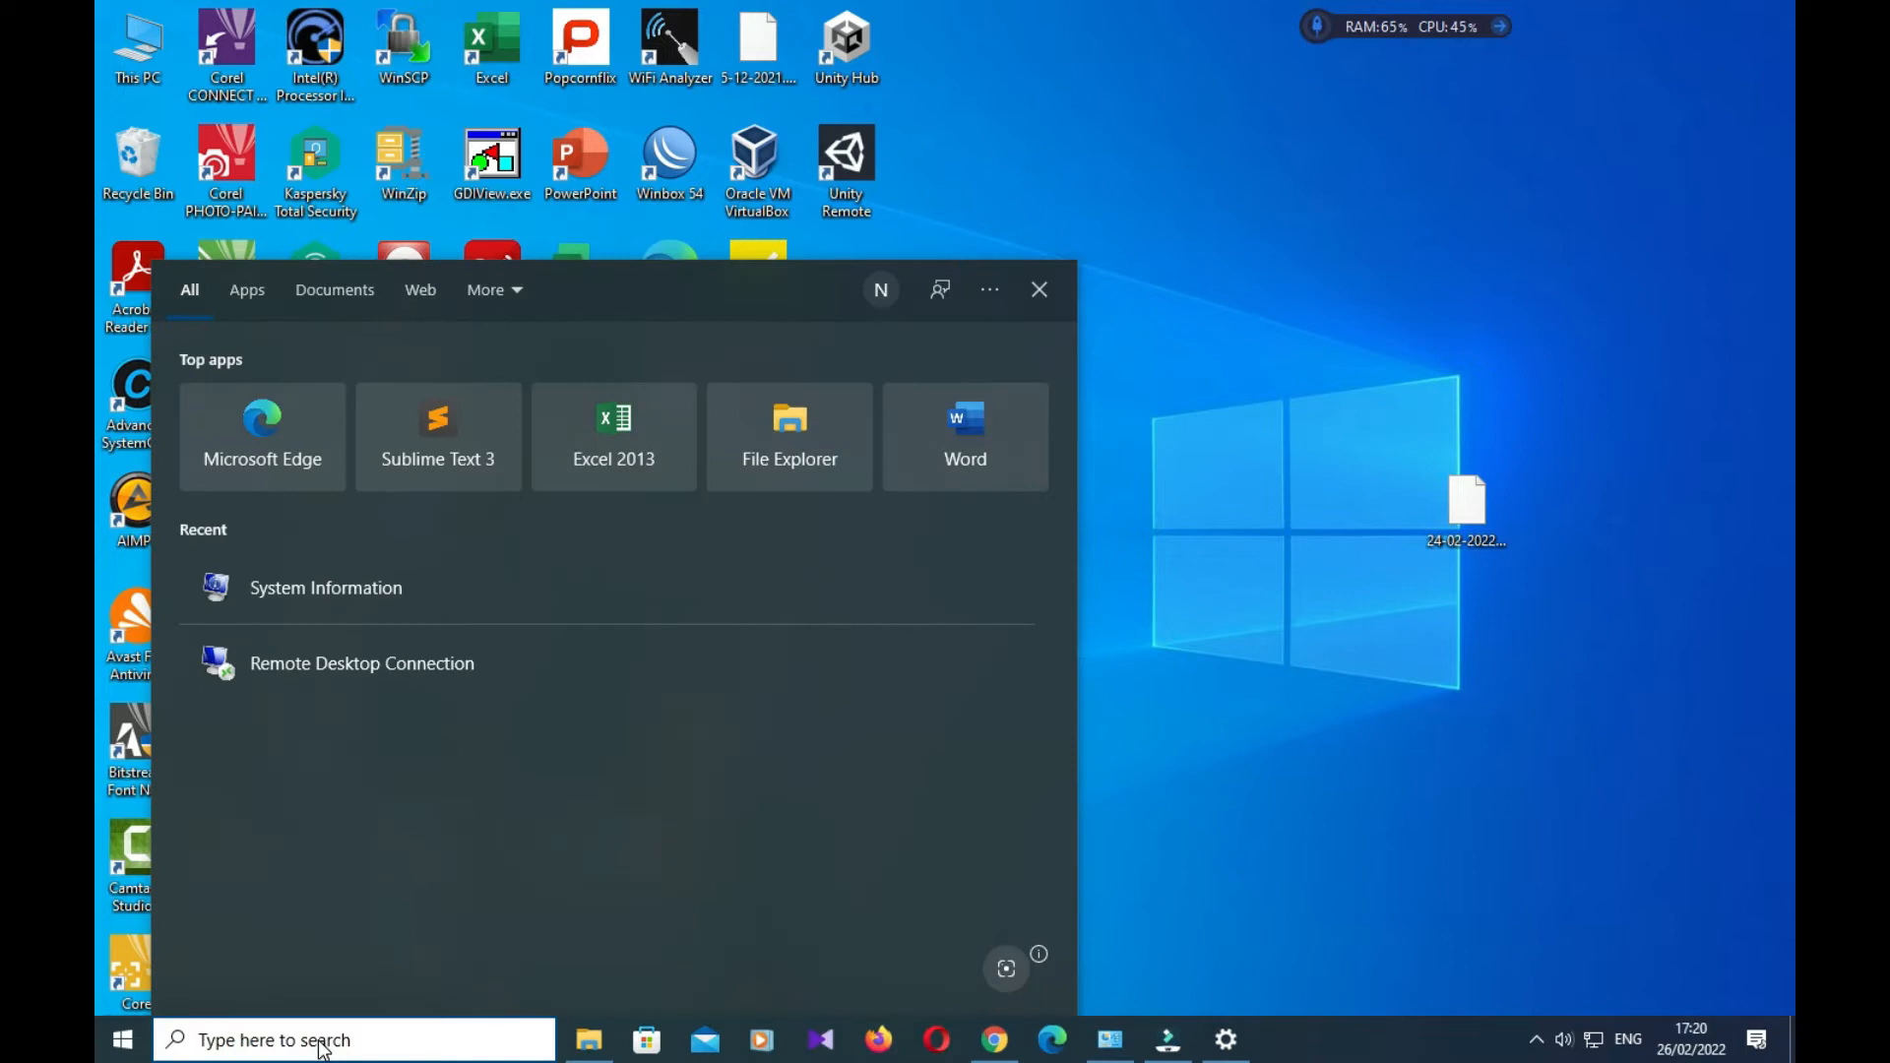
pyautogui.write('re,')
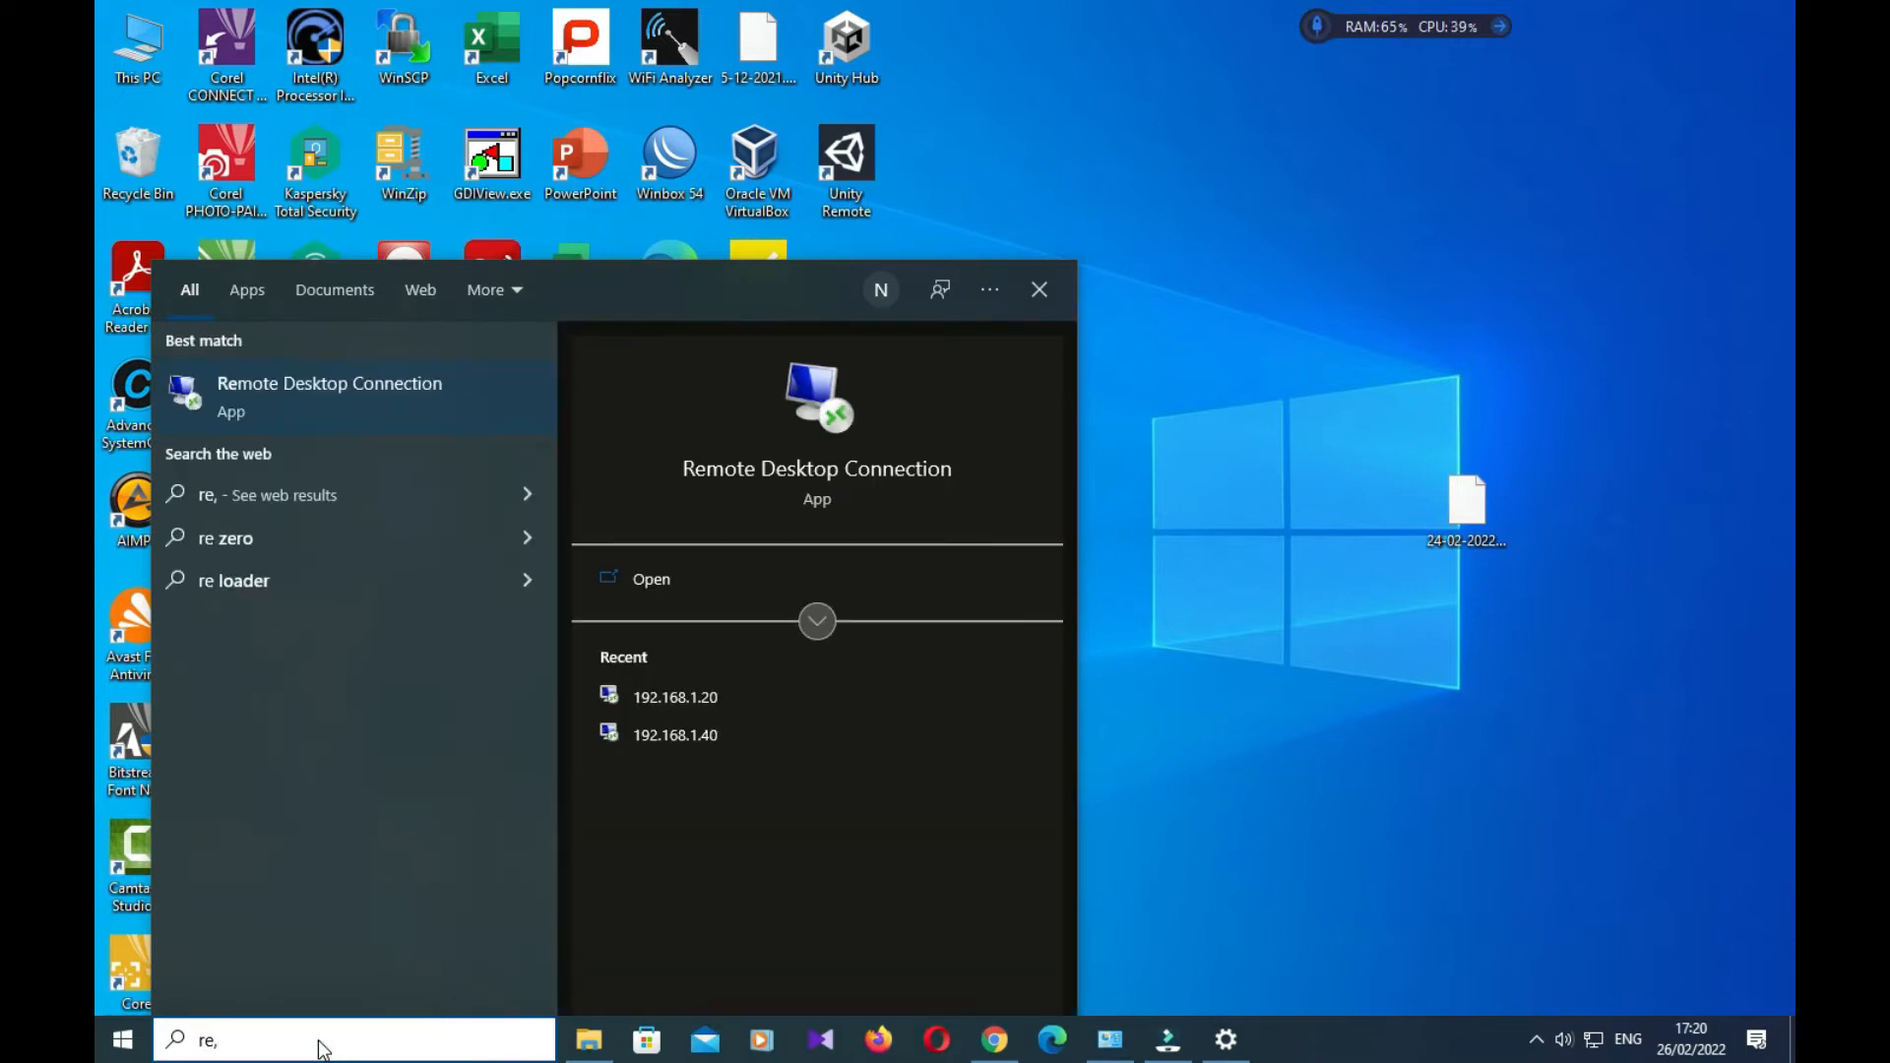
pyautogui.press('BackSpace')
pyautogui.press('BackSpace')
pyautogui.press('BackSpace')
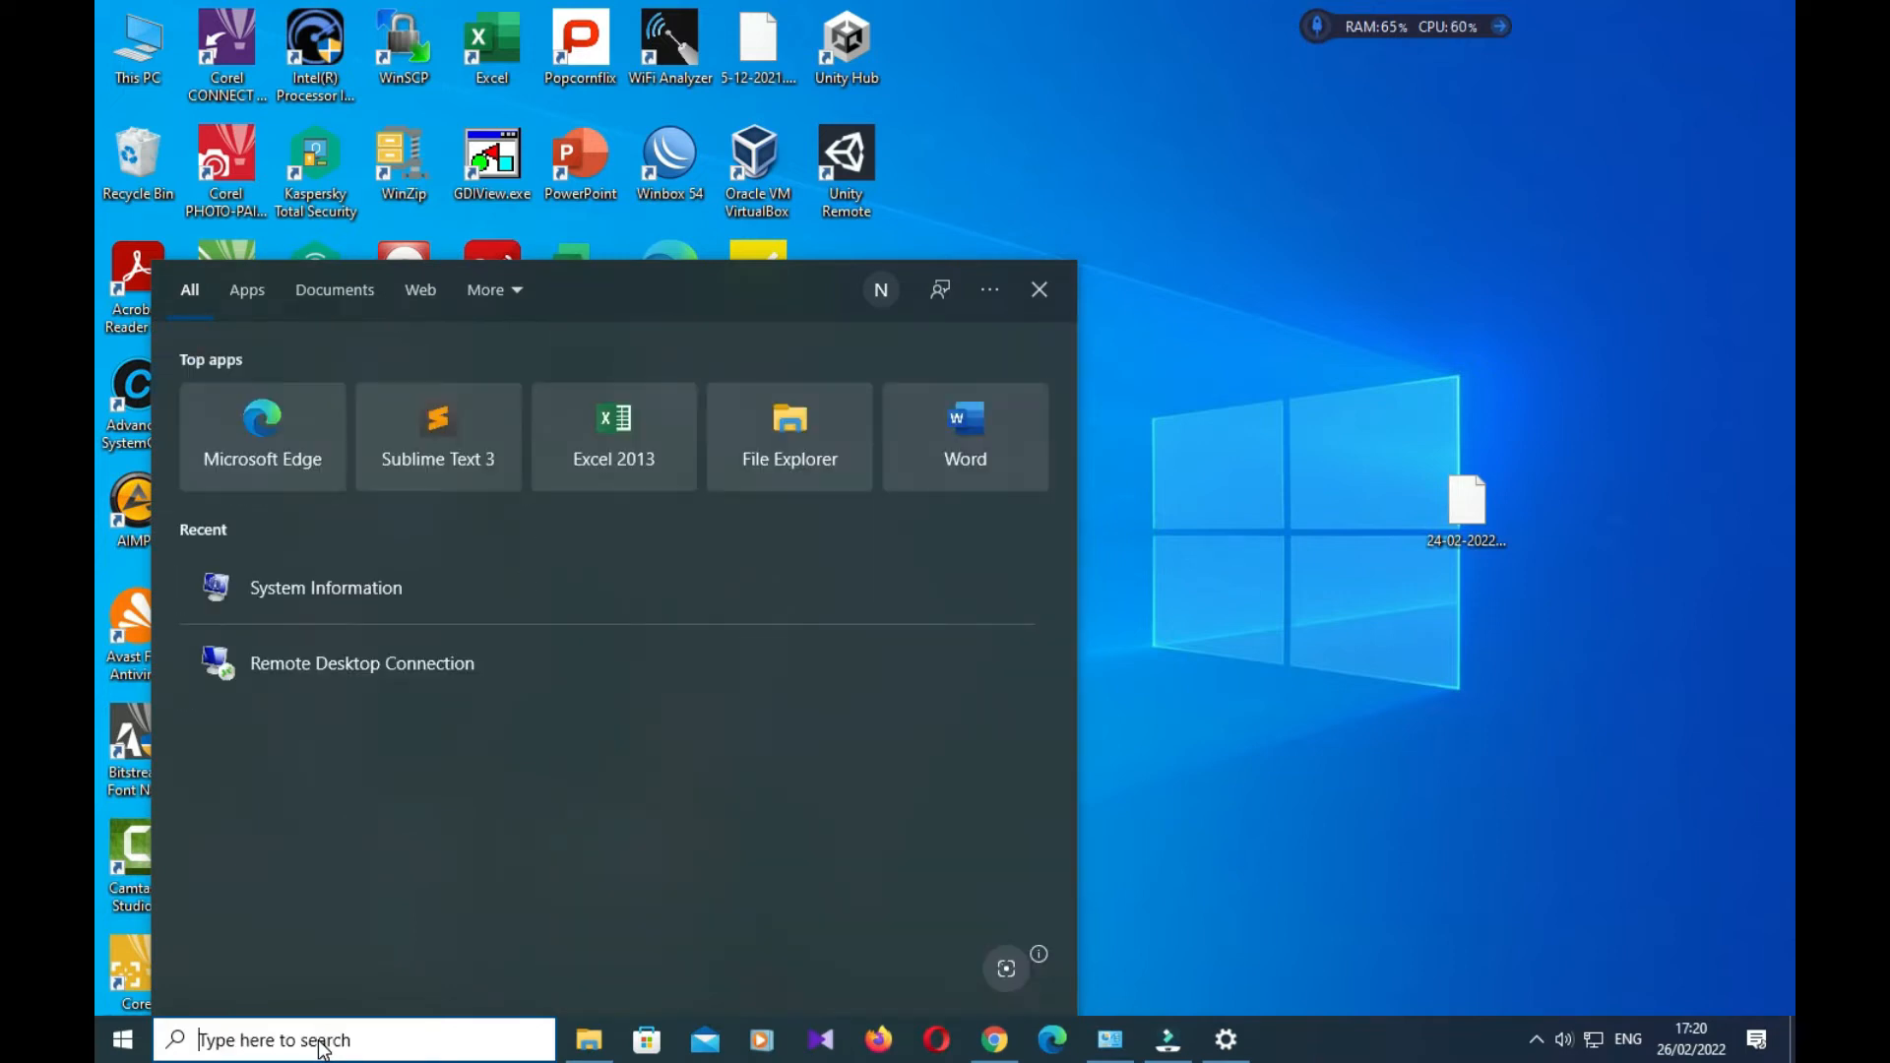
pyautogui.write('remo')
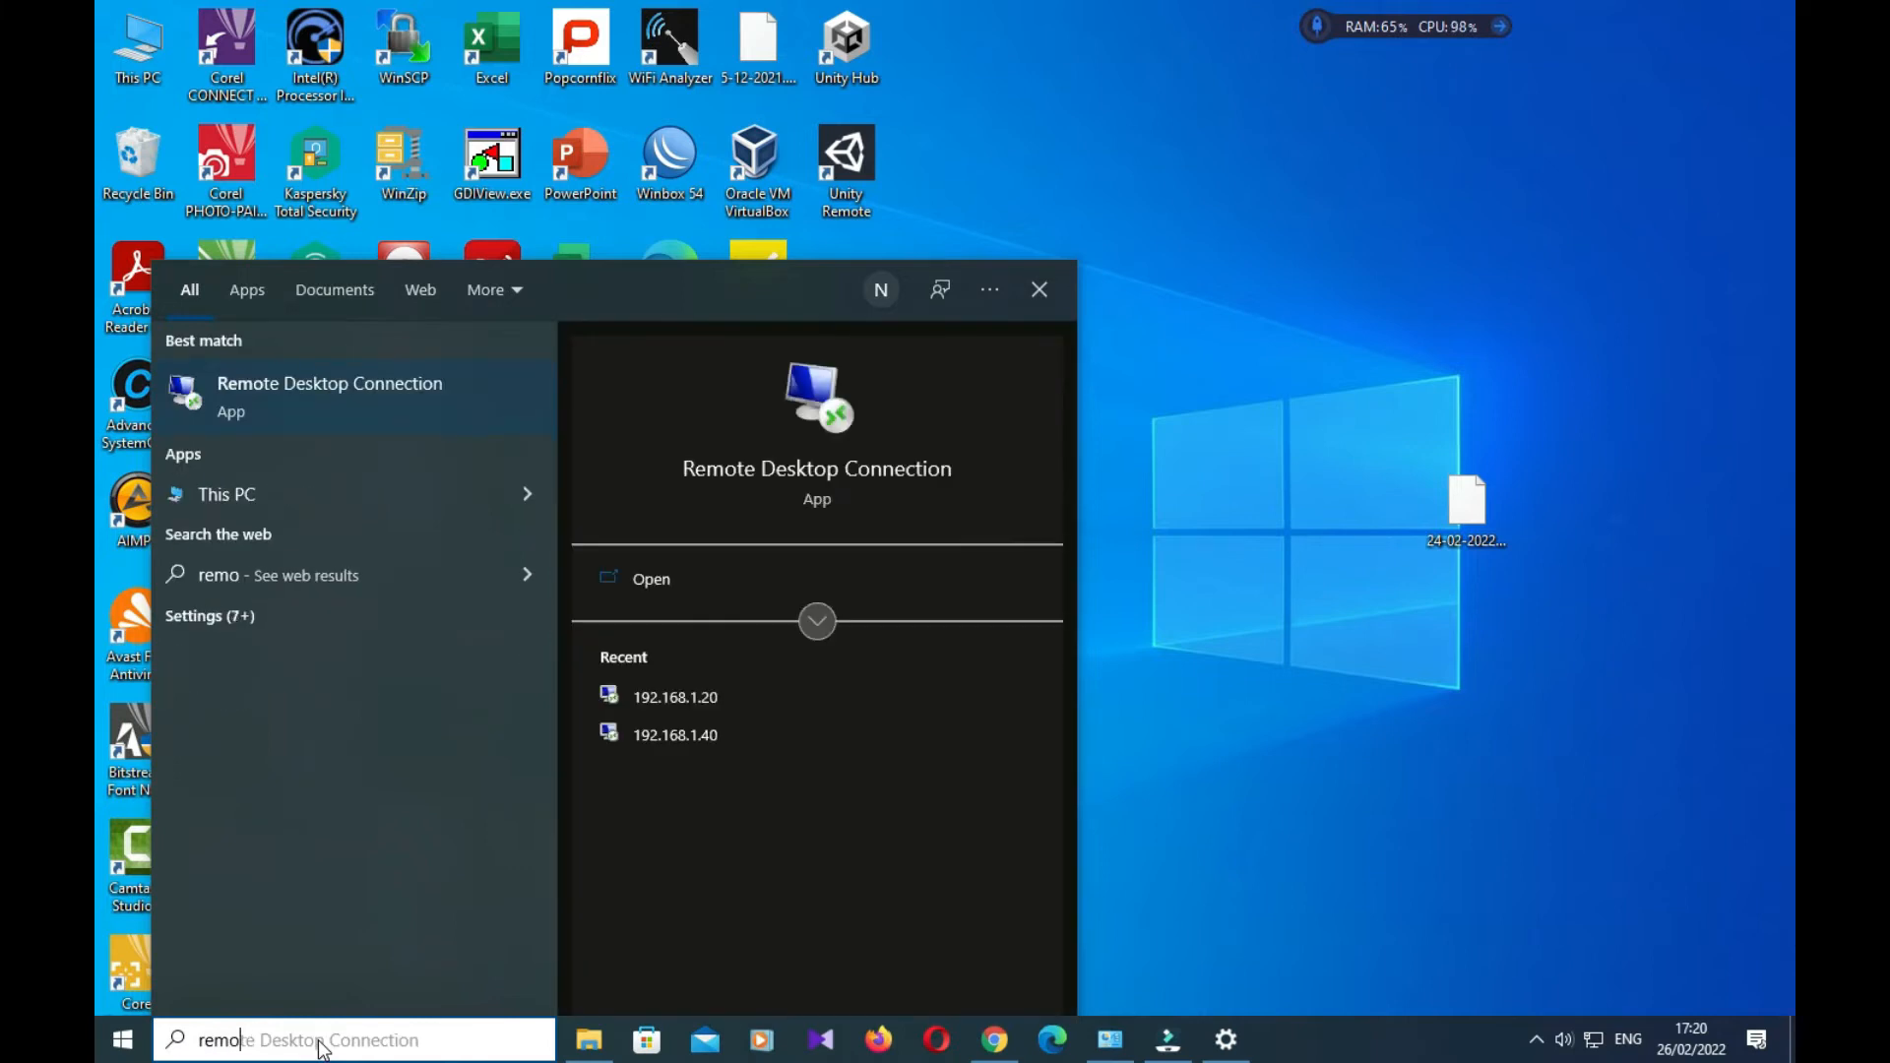
pyautogui.click(808, 473)
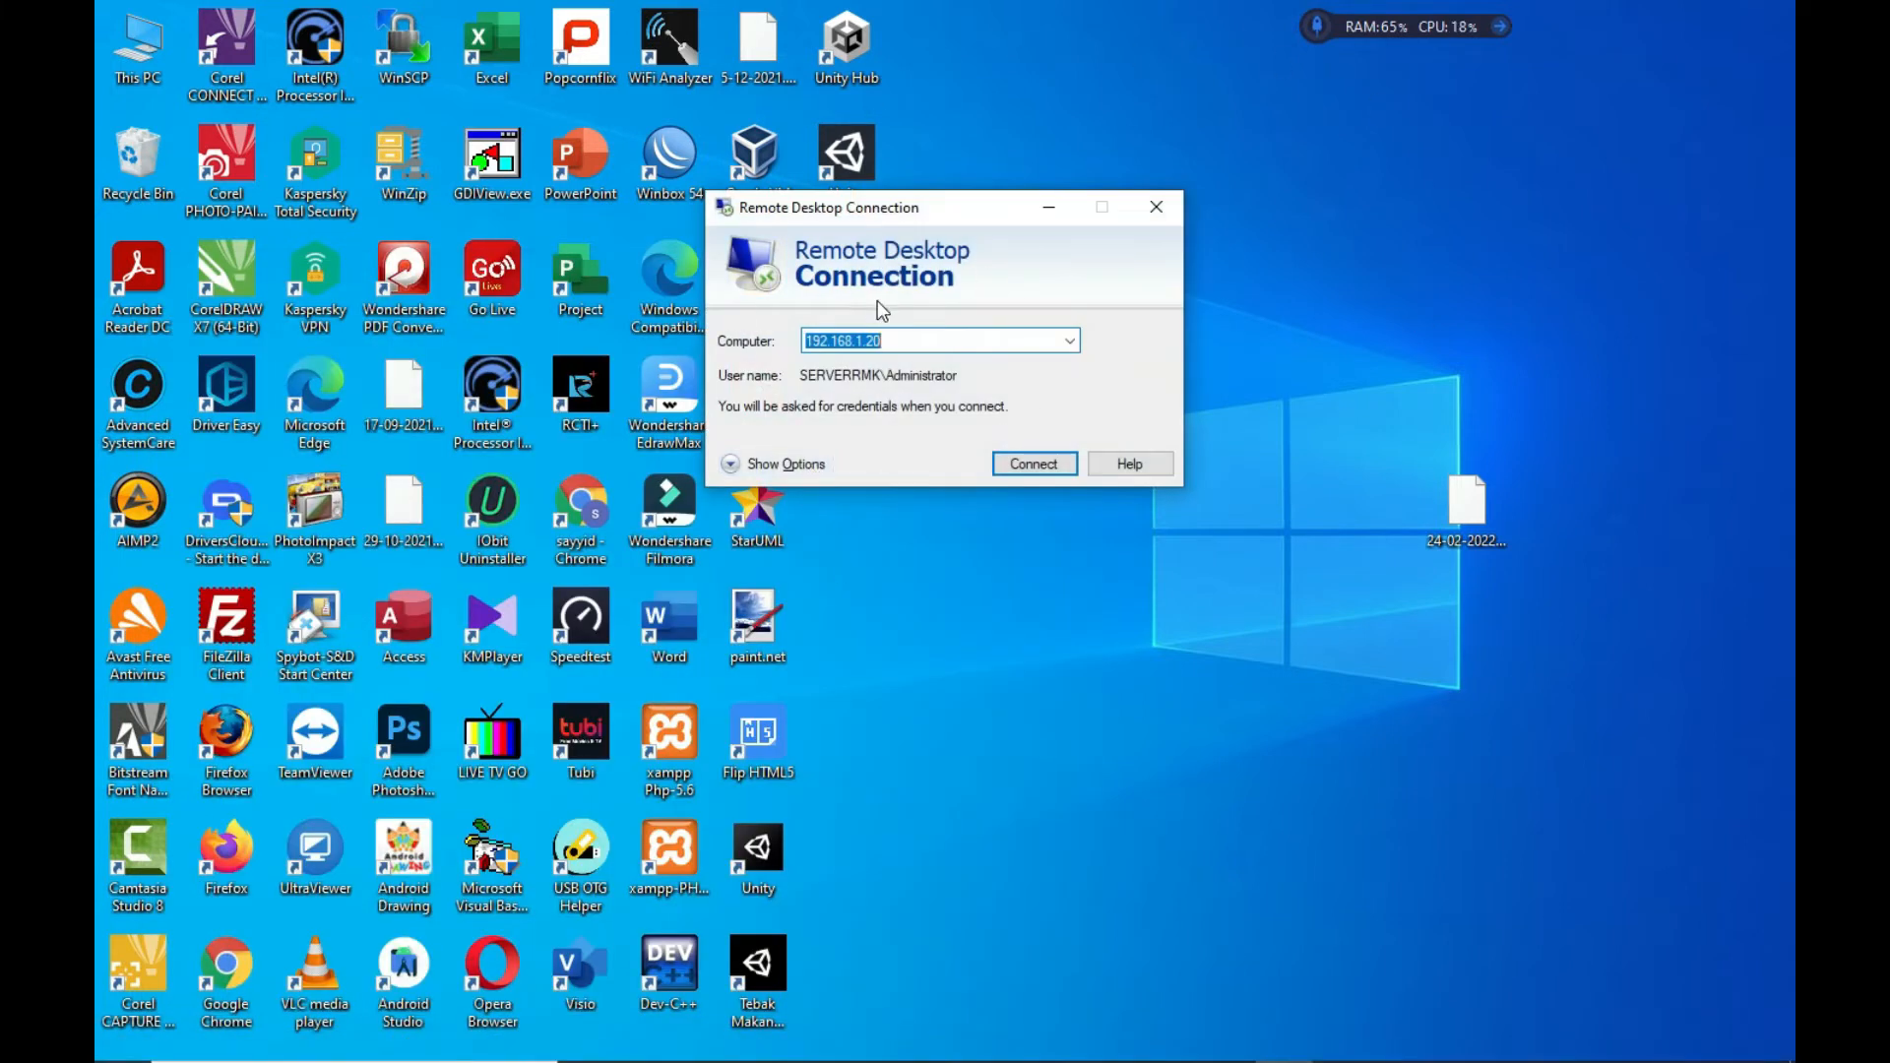
# Connect to 192.168.1.20 and enter the Administrator password to sign in
pyautogui.click(896, 341)
pyautogui.doubleClick(918, 340)
pyautogui.click(1054, 465)
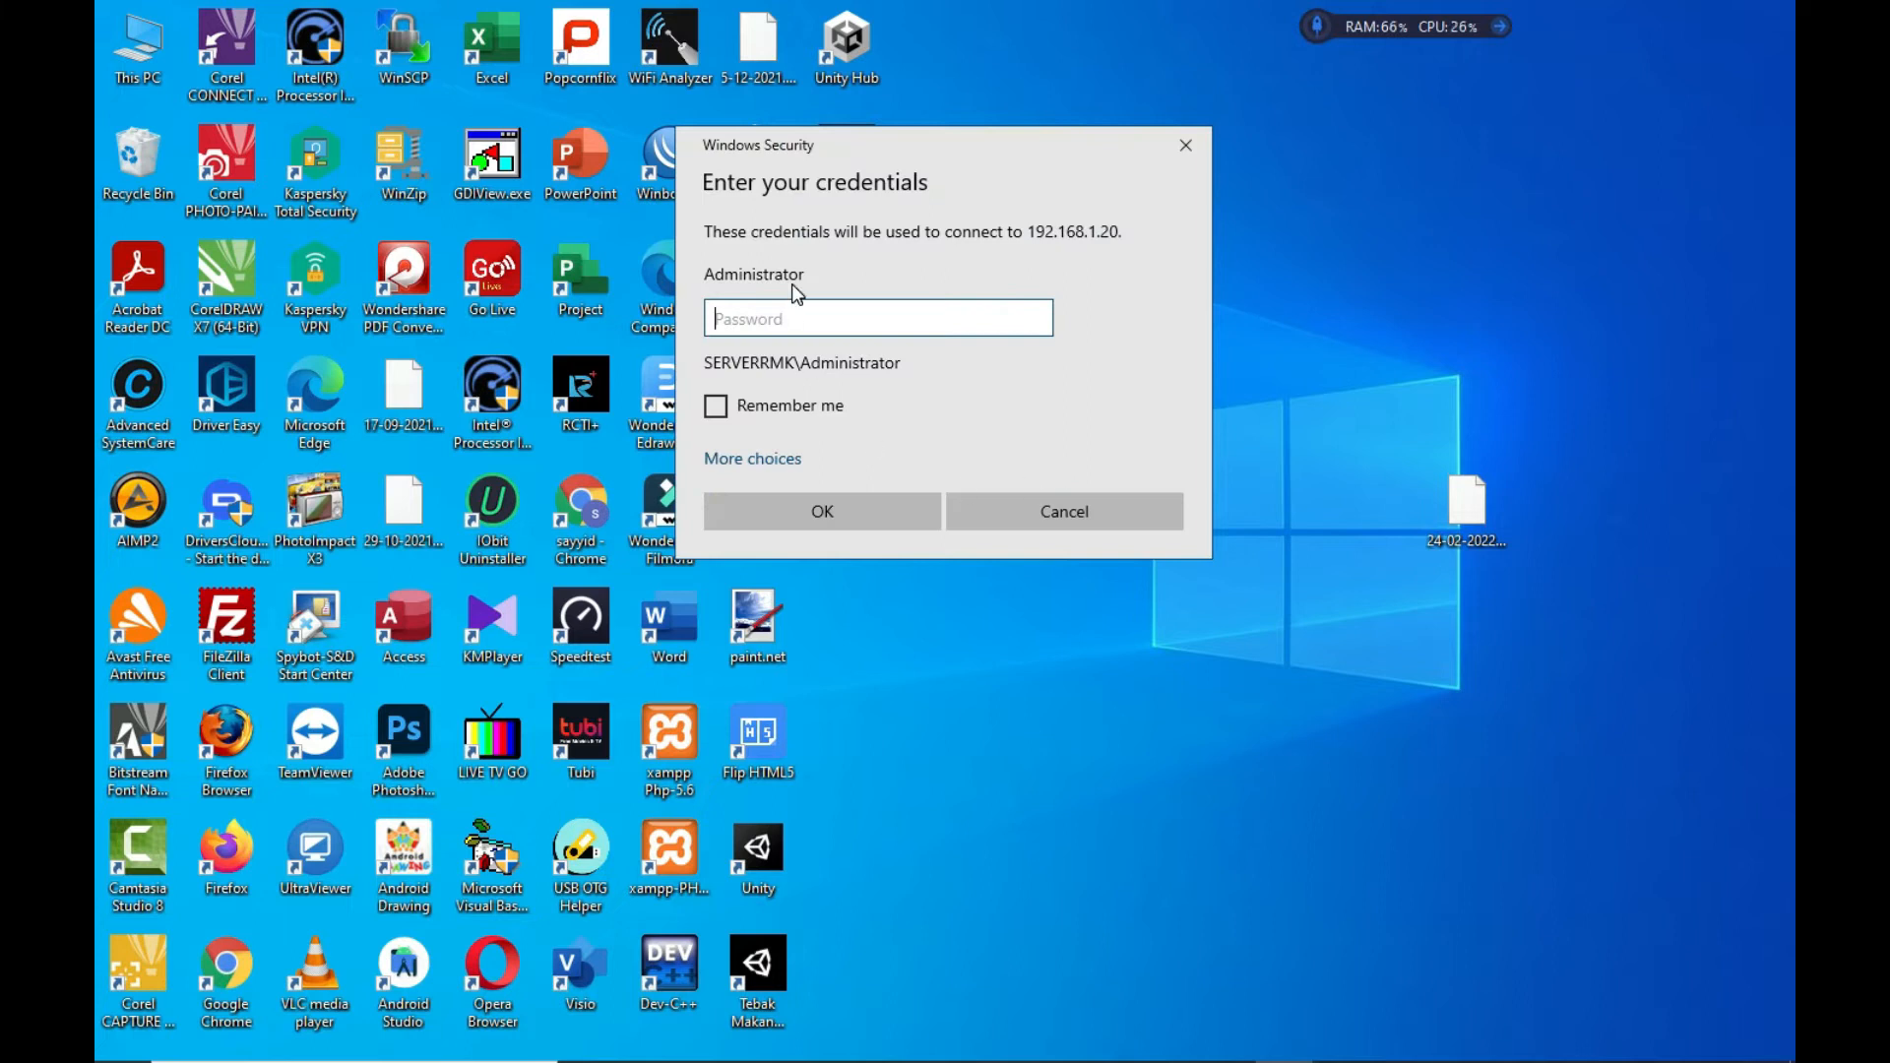
pyautogui.write('••')
pyautogui.press('Return')
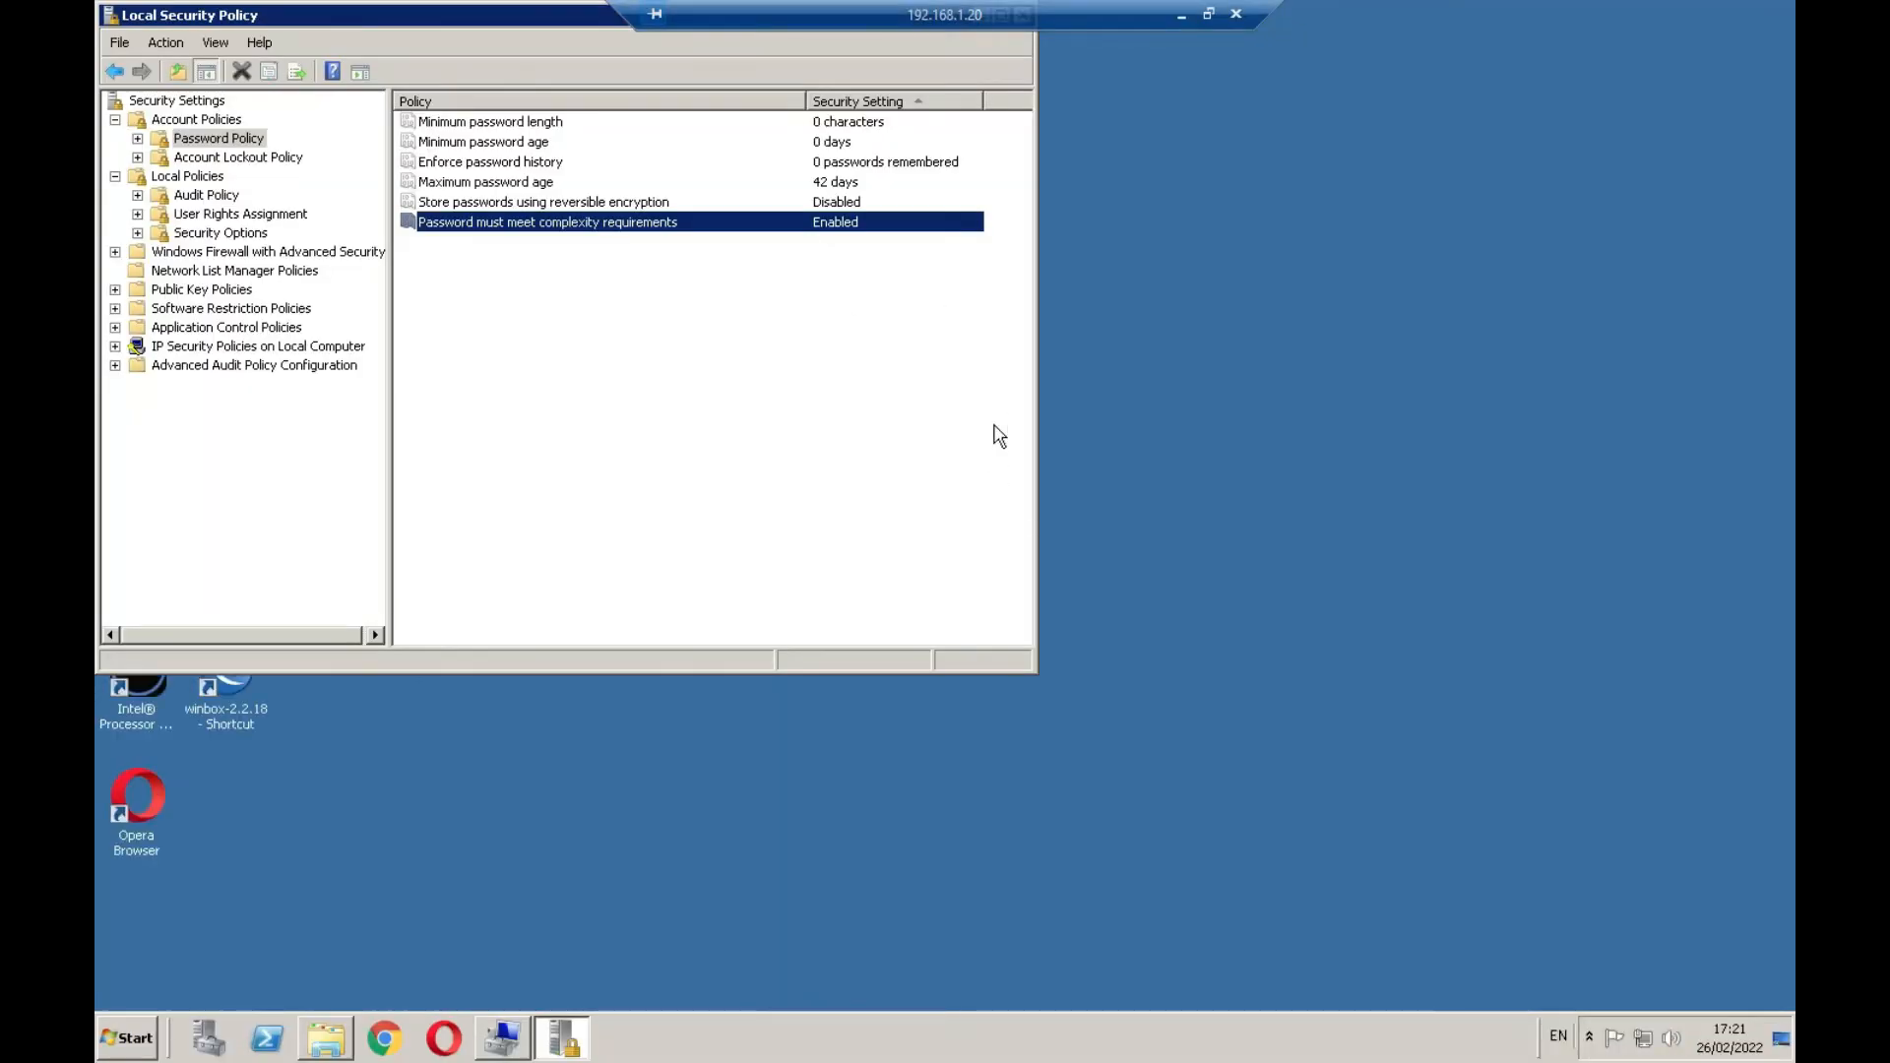
# Drag the server's Local Security Policy window into view and close it
pyautogui.moveTo(504, 15); pyautogui.dragTo(594, 339)
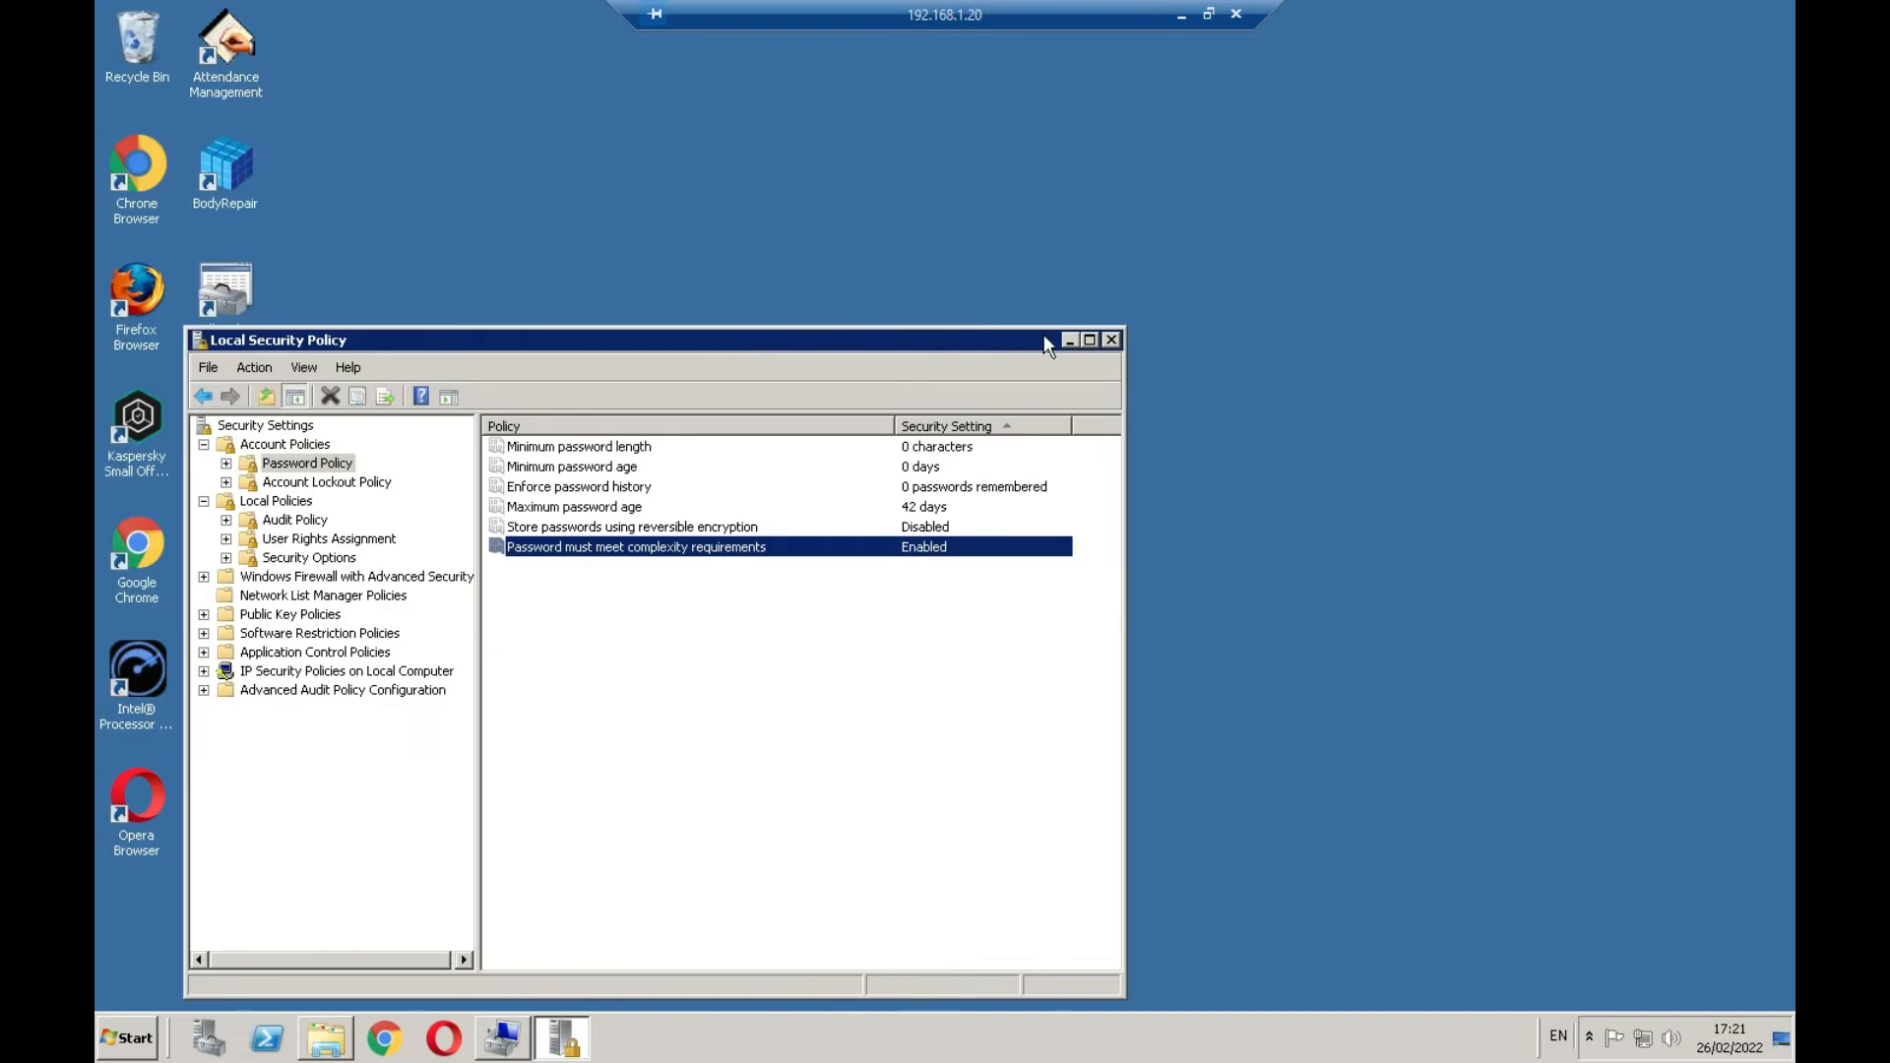
pyautogui.click(1112, 341)
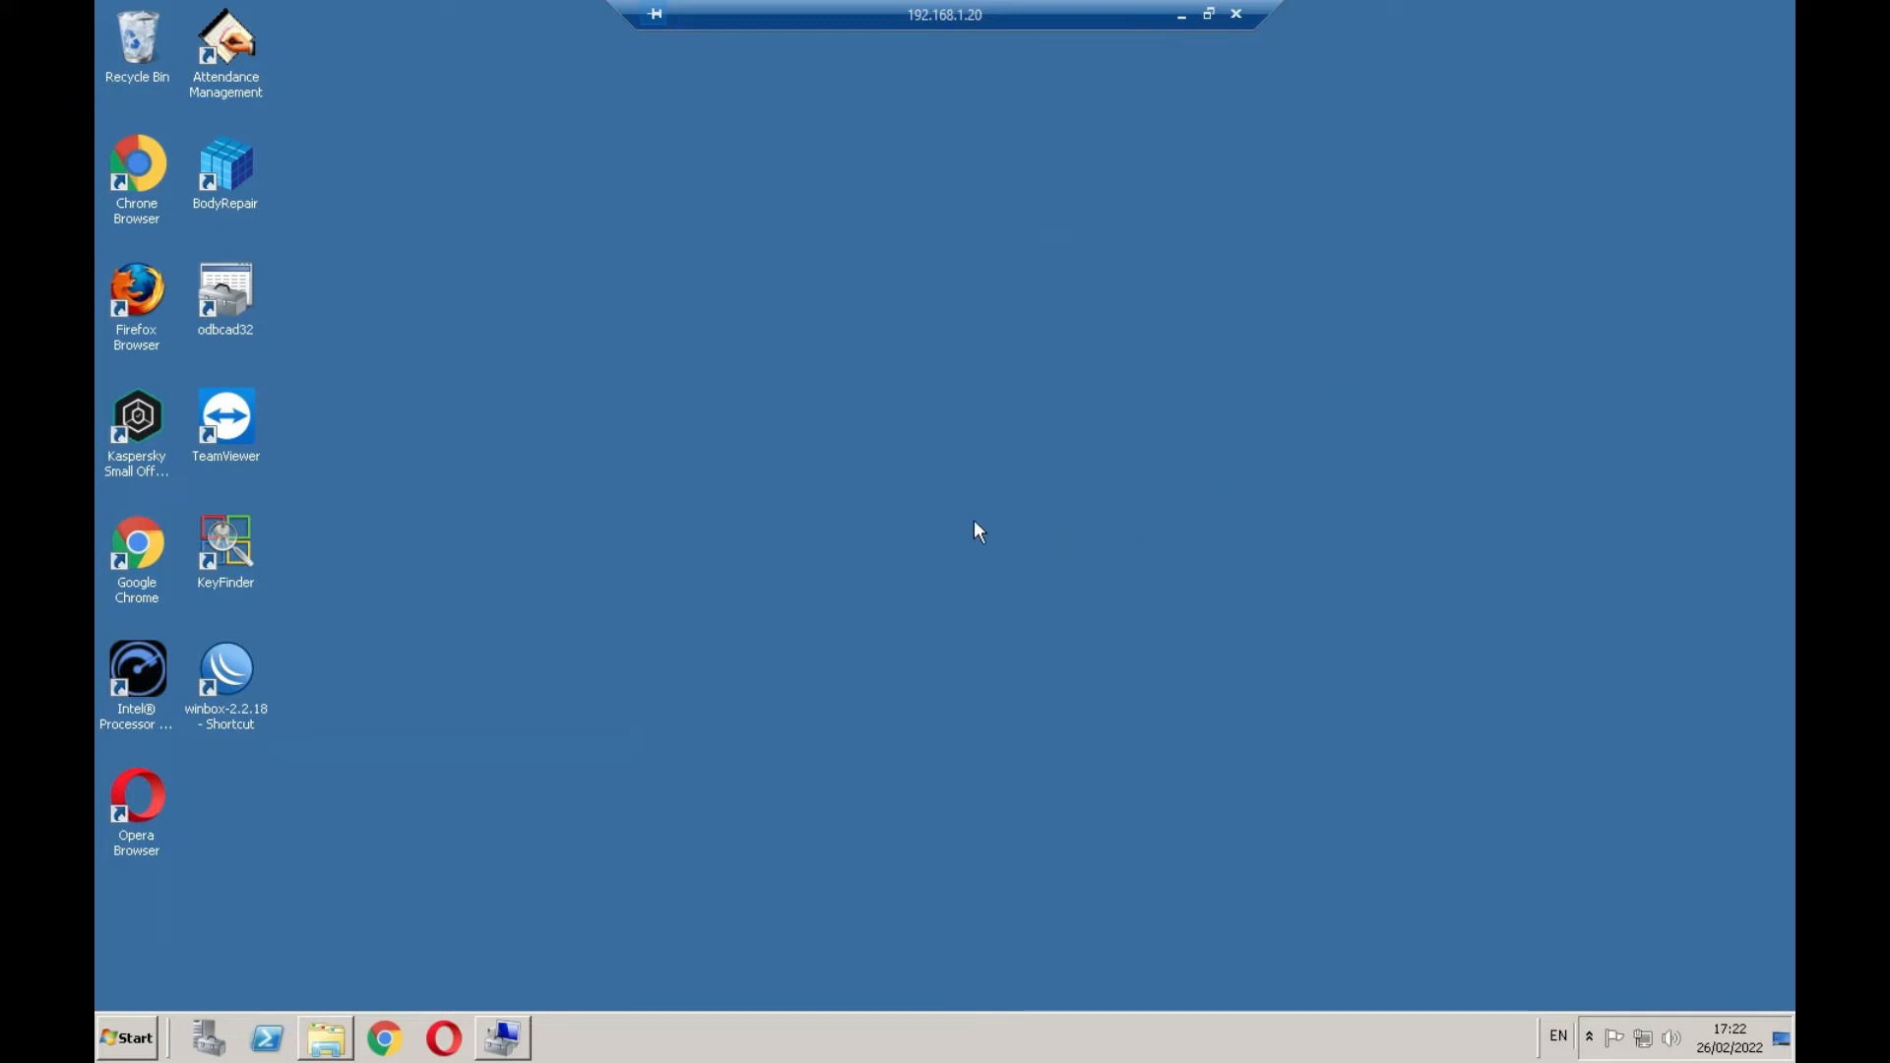
# Open the remote server's Start menu and place the cursor in its search box
pyautogui.click(133, 1037)
pyautogui.click(241, 984)
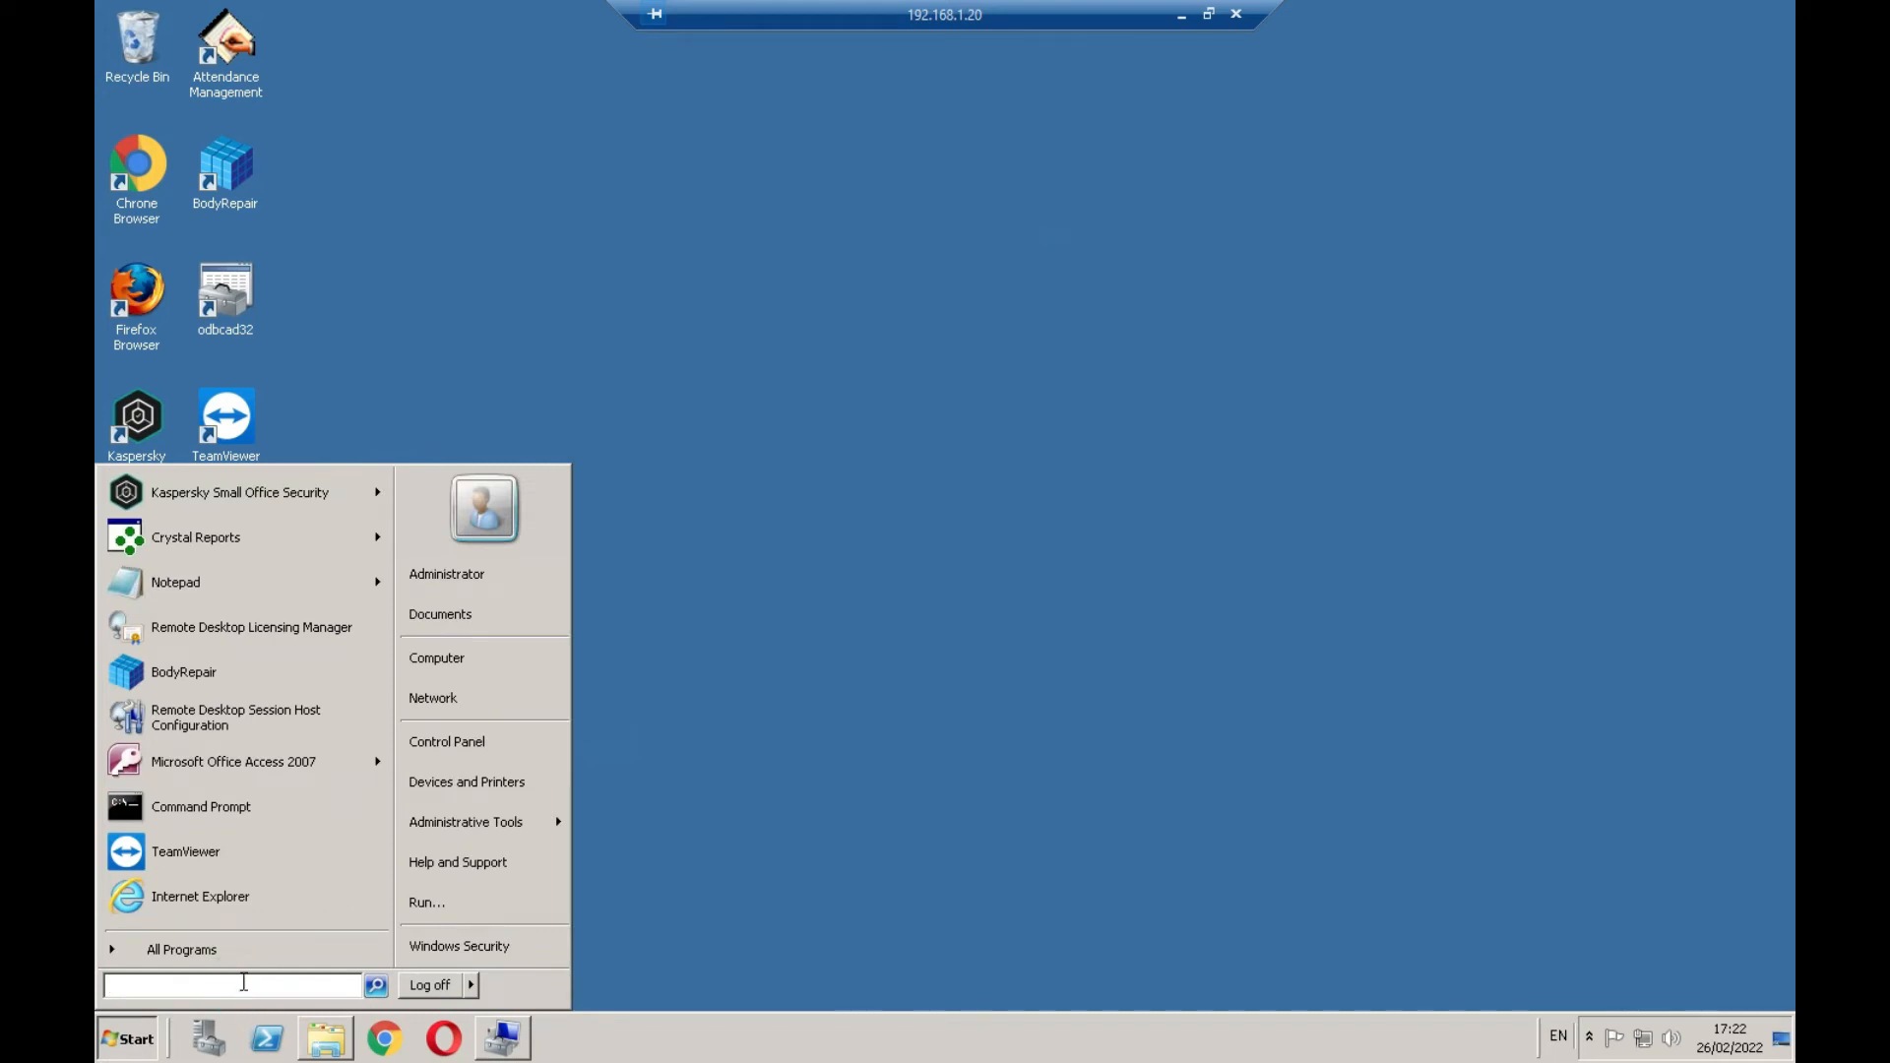
# Search 'sys' on the server, open System Information, highlight the 4,00 GB RAM entry, then close it
pyautogui.write('sys')
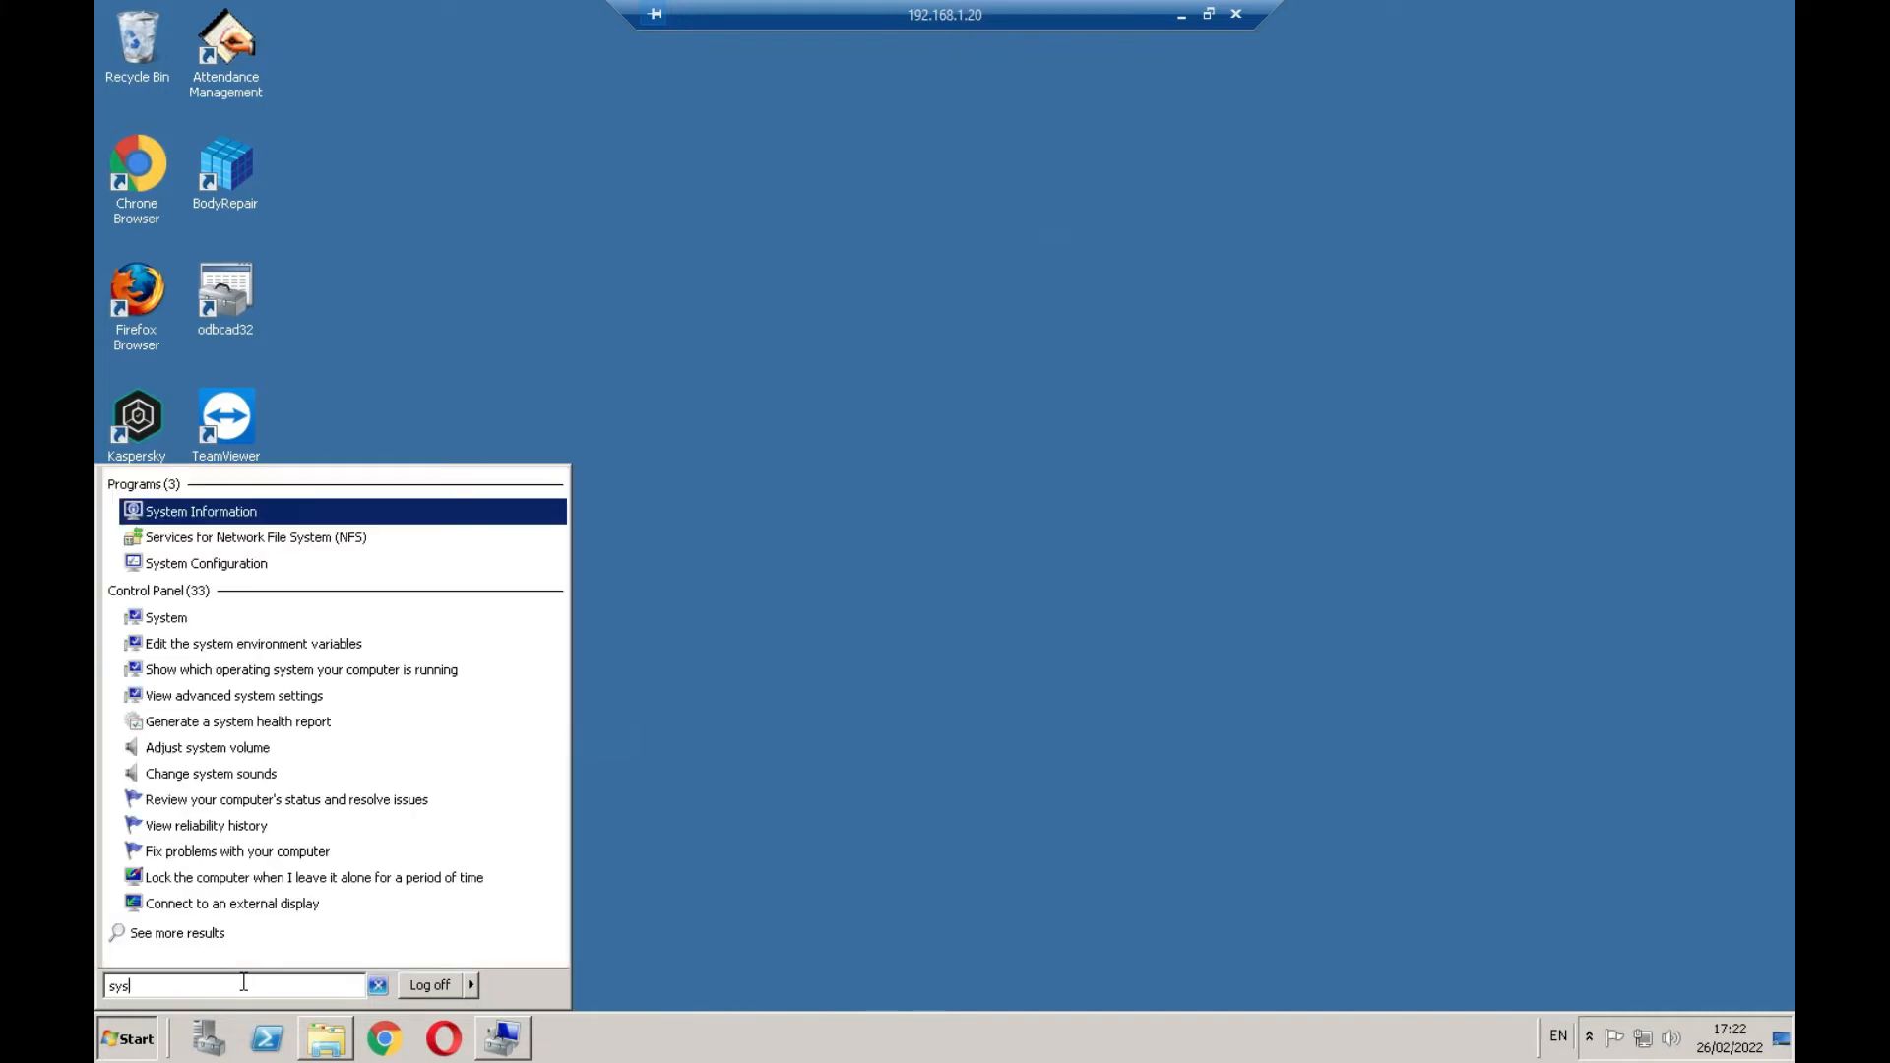
pyautogui.click(246, 510)
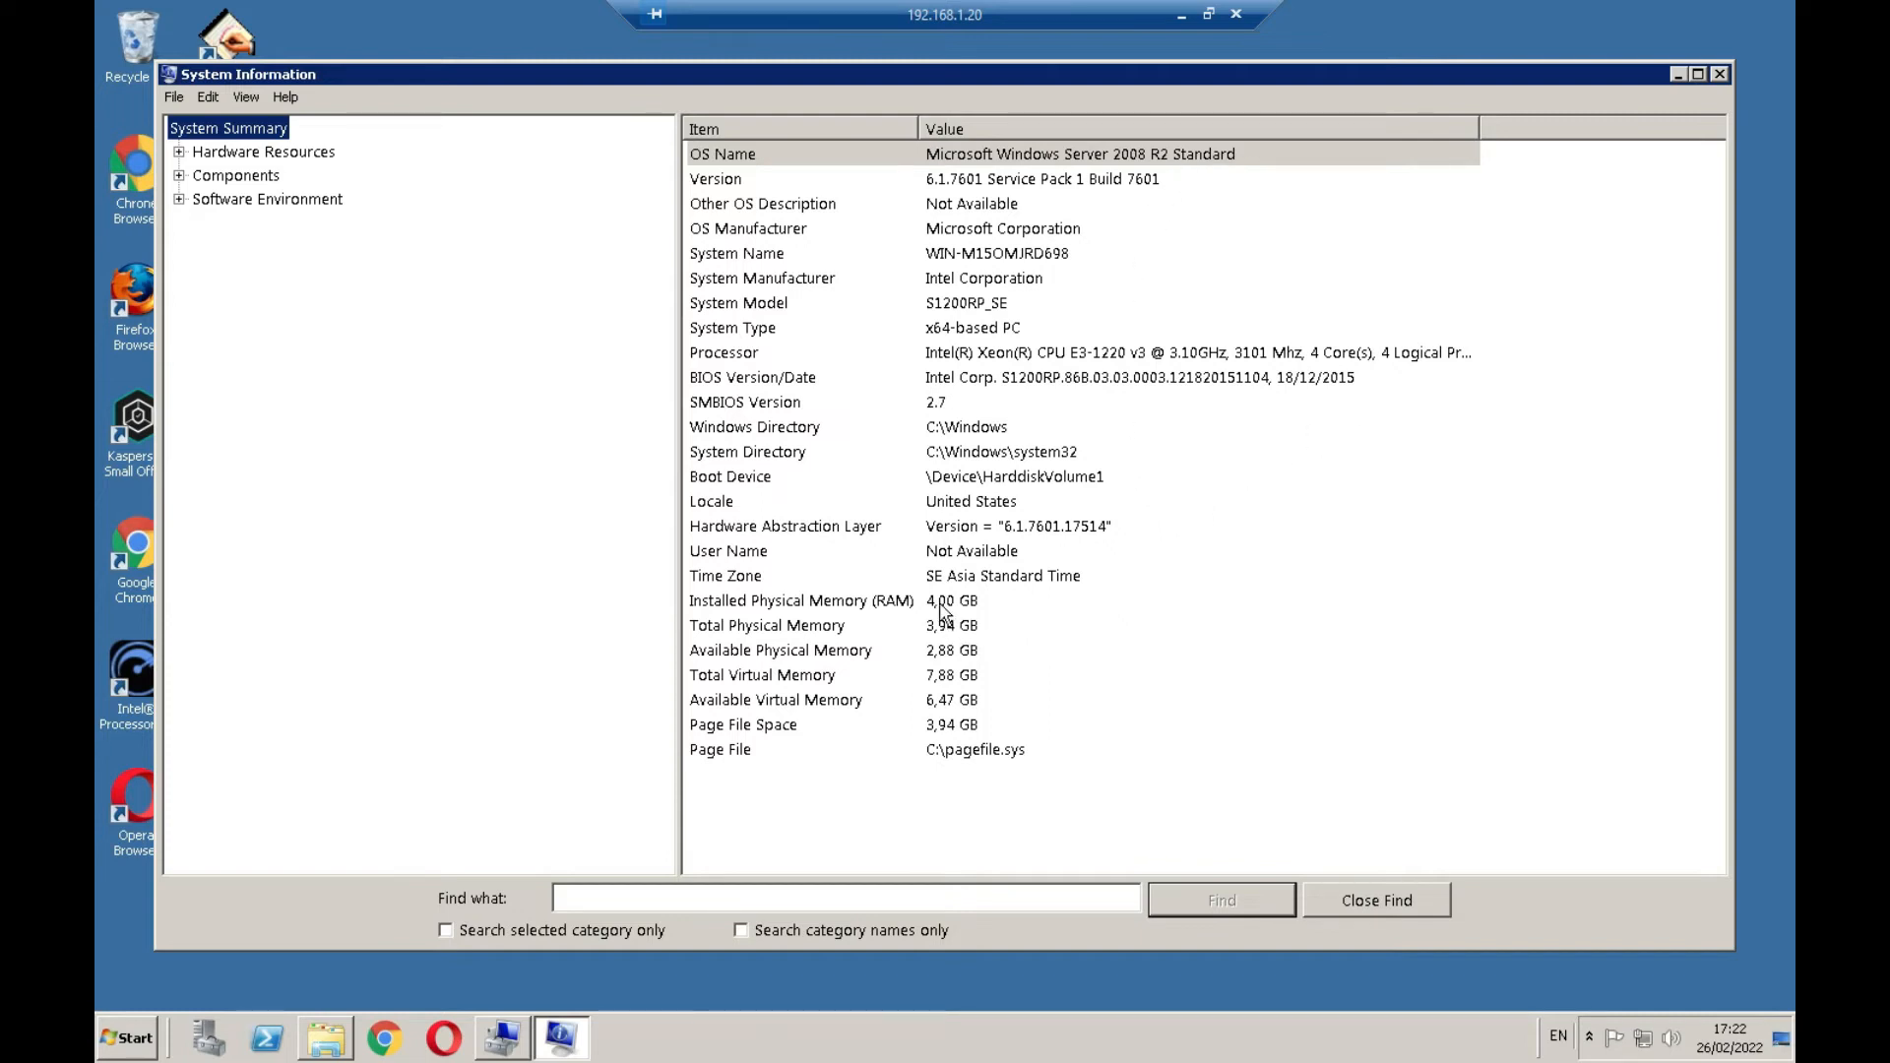
pyautogui.click(1159, 605)
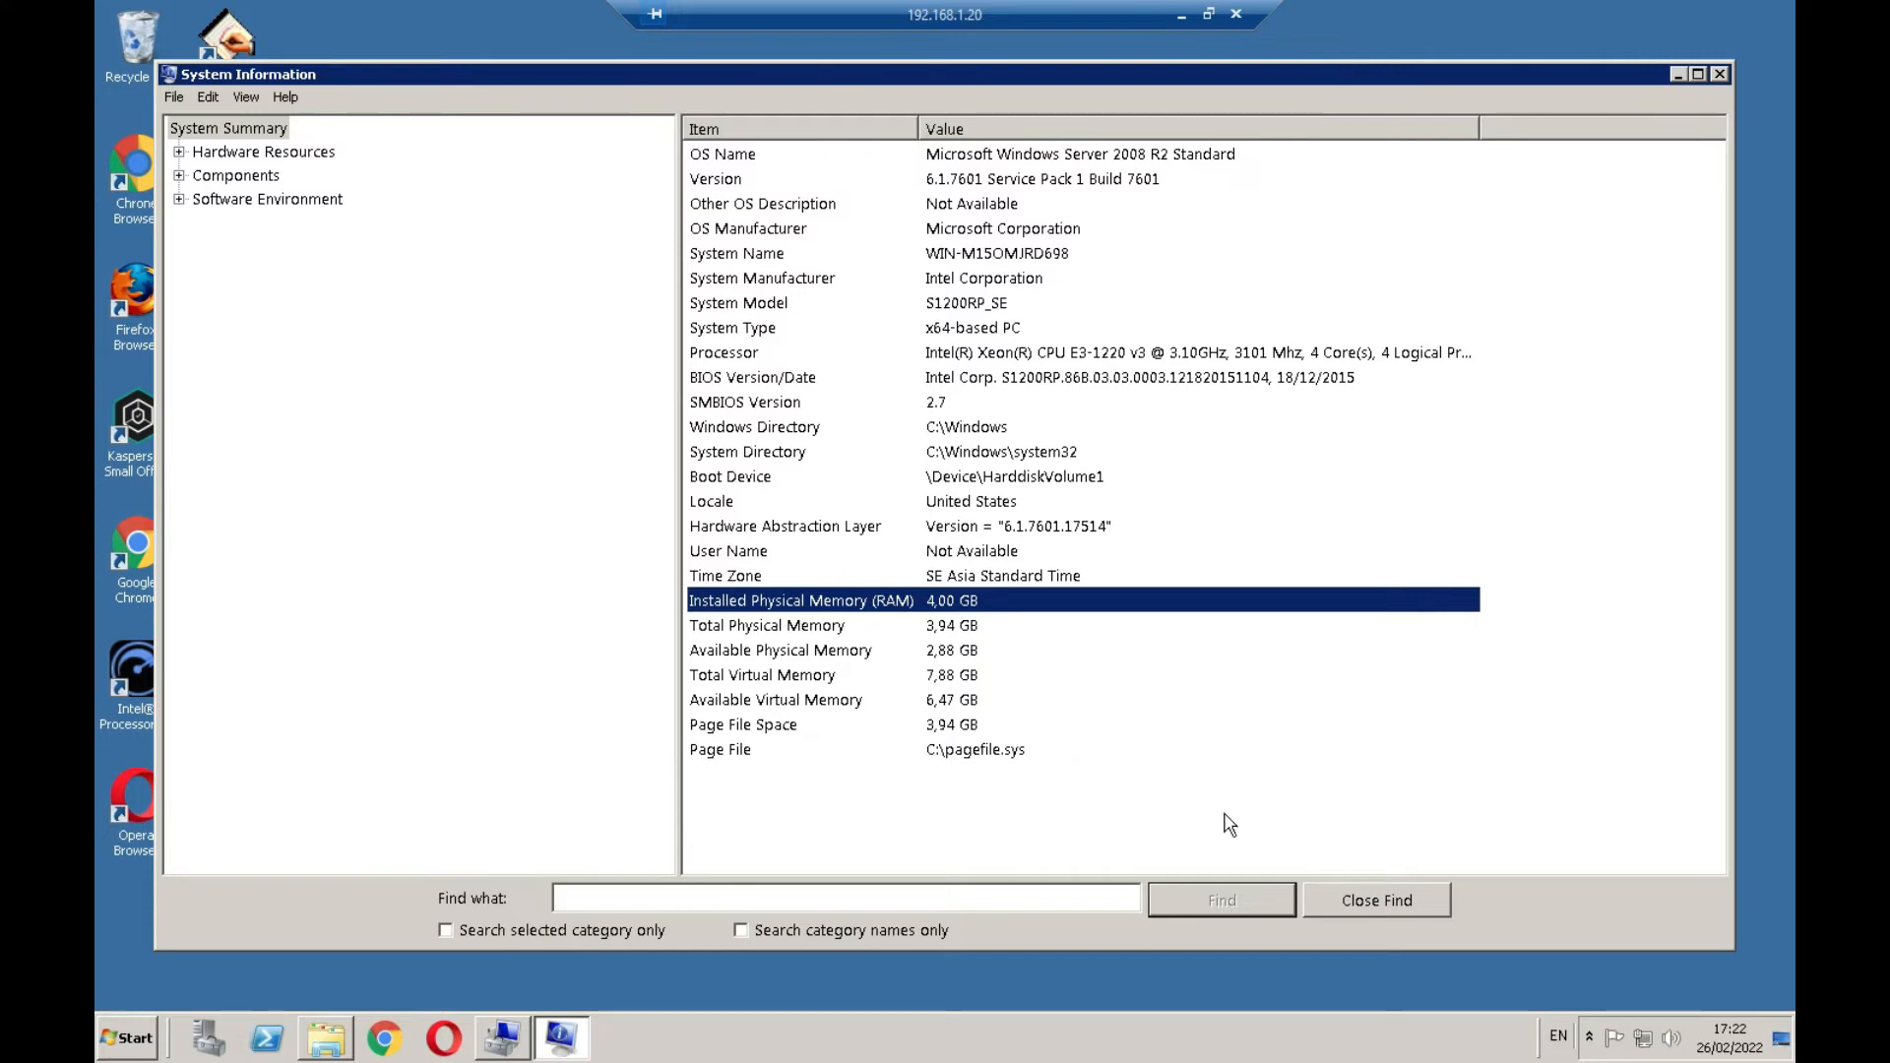
pyautogui.click(1721, 74)
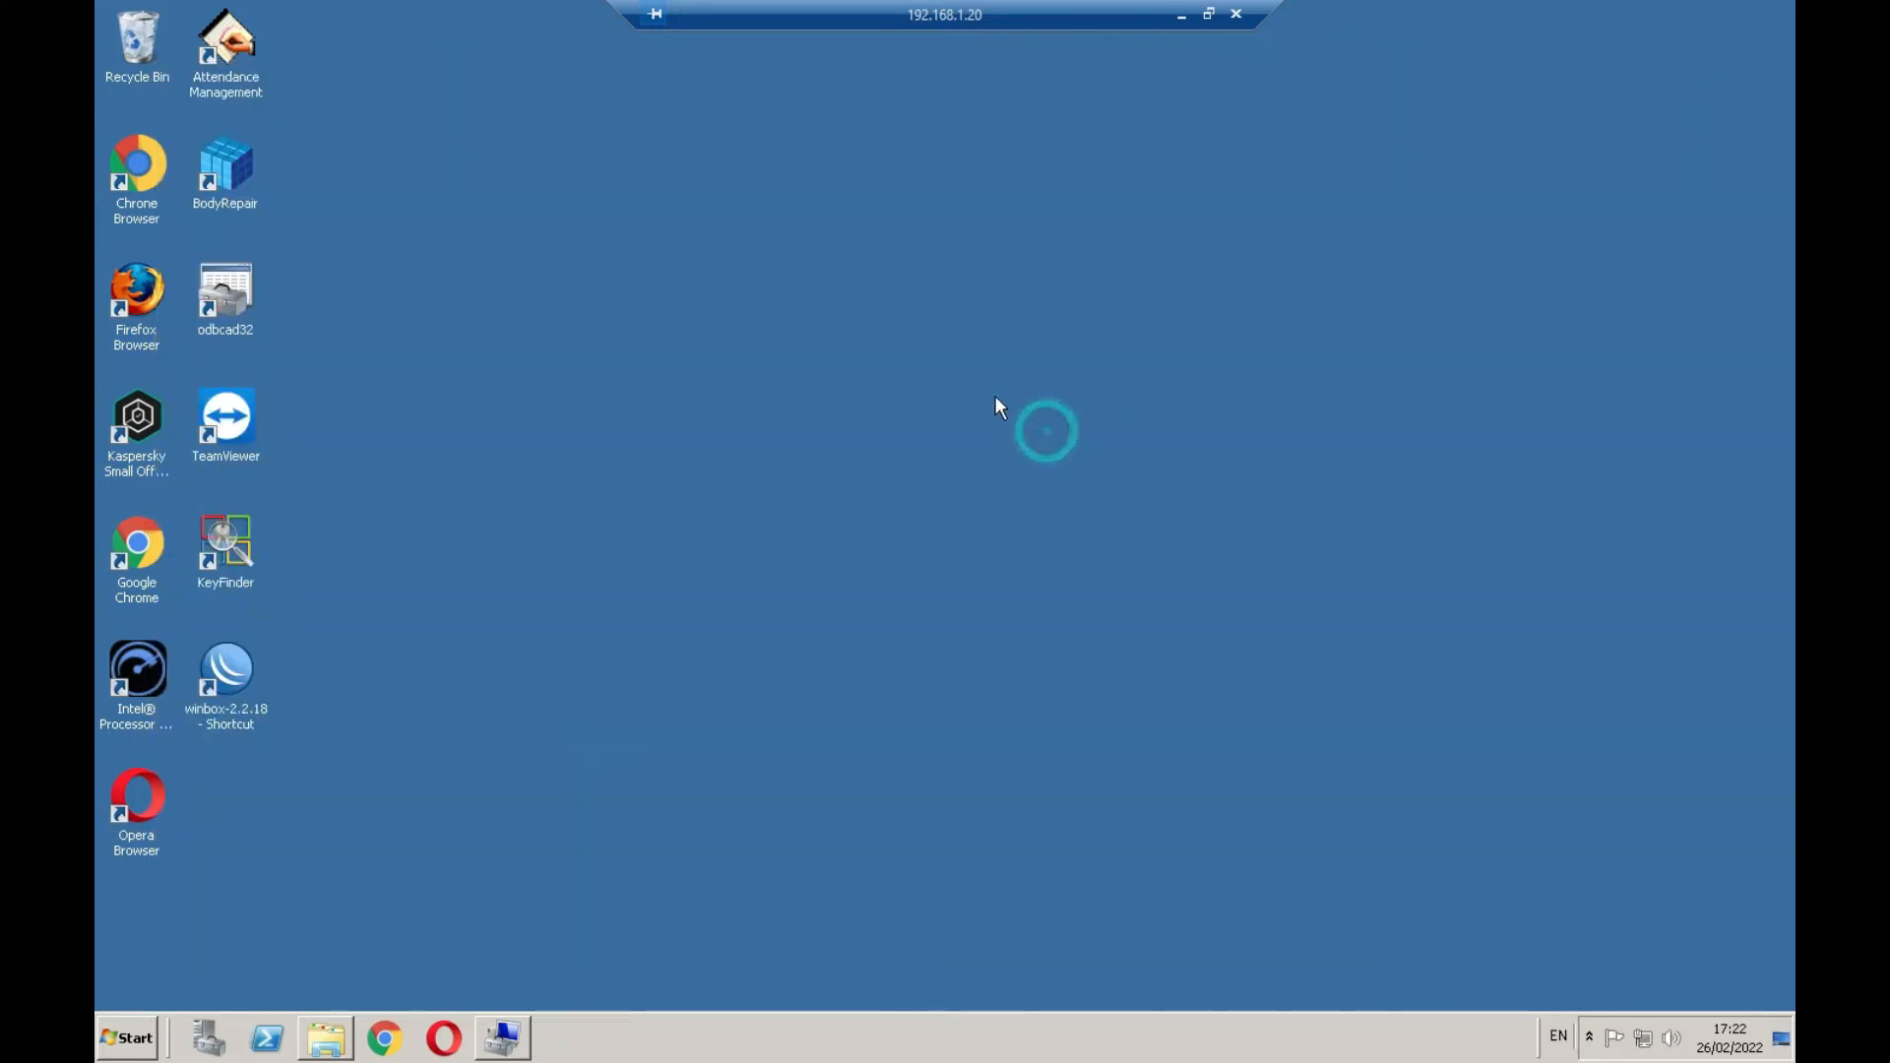
# Launch BodyRepair from the desktop and sign in with the administrator login name and password
pyautogui.doubleClick(236, 171)
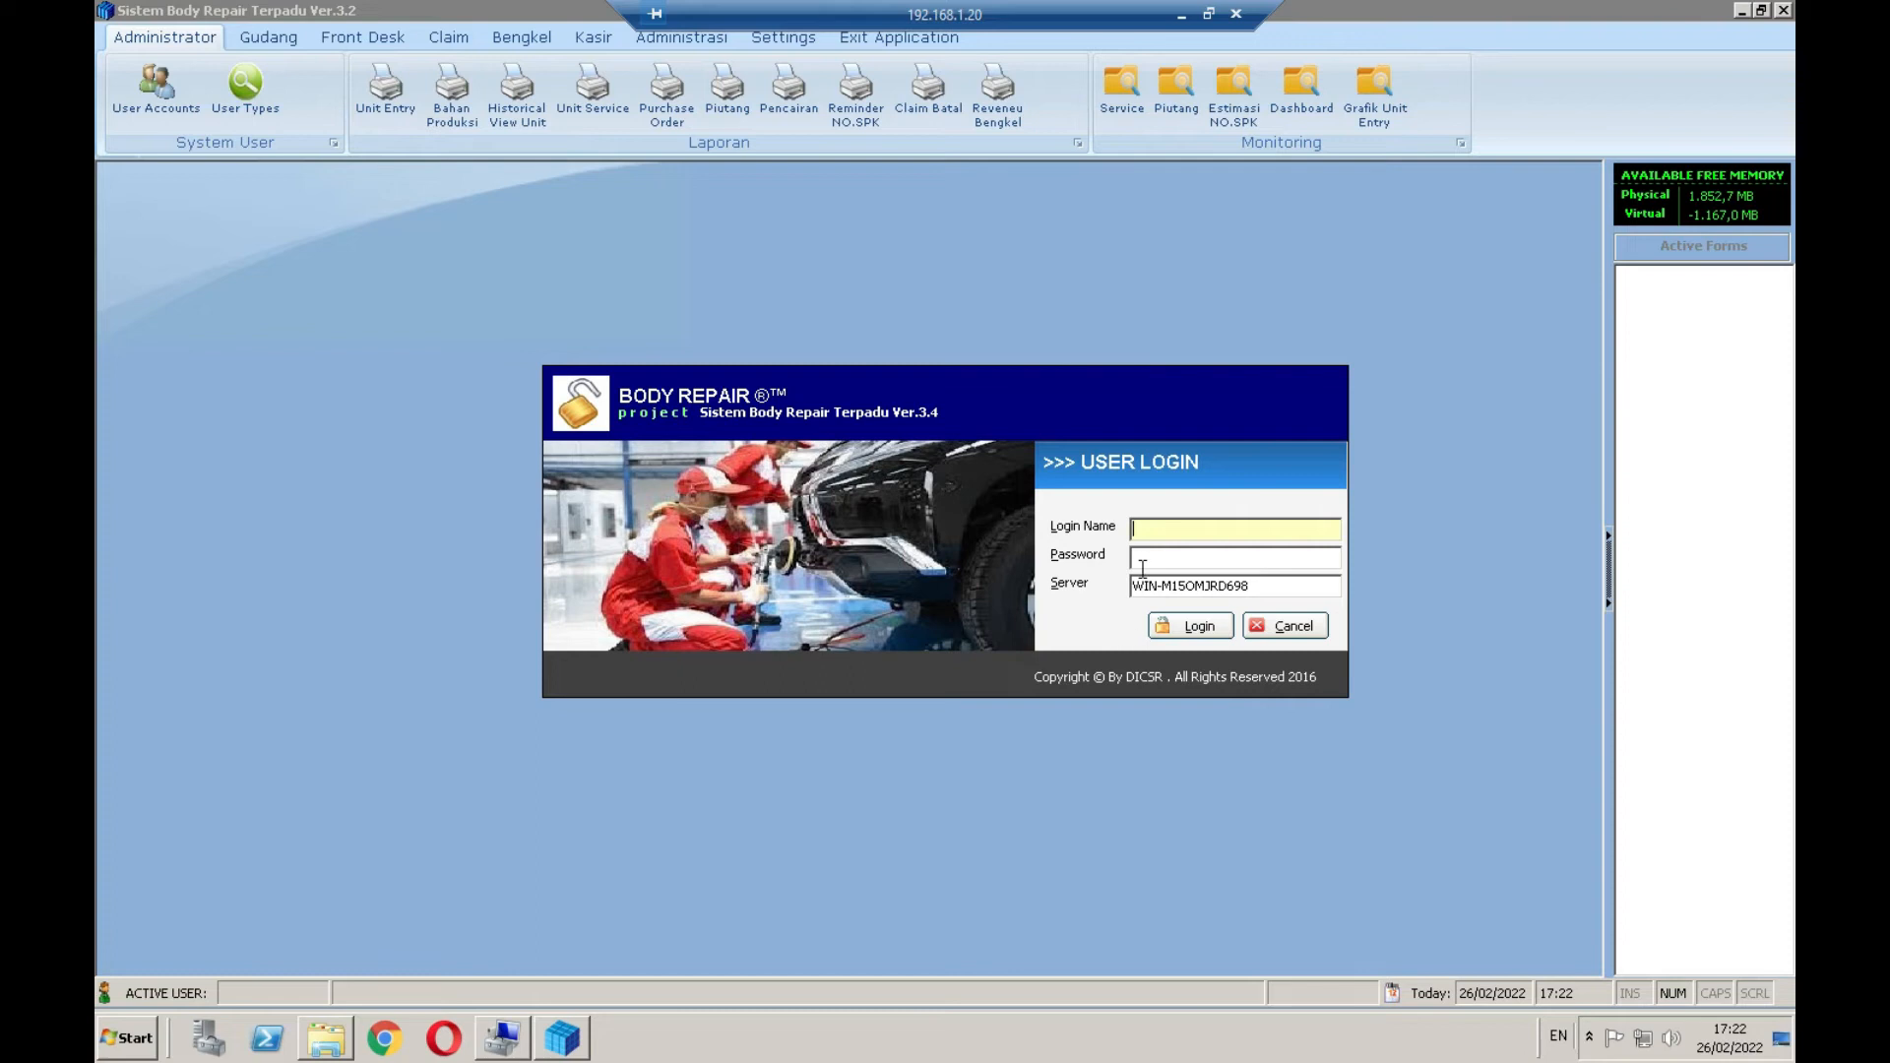
pyautogui.write('admin')
pyautogui.press('Tab')
pyautogui.write('admin')
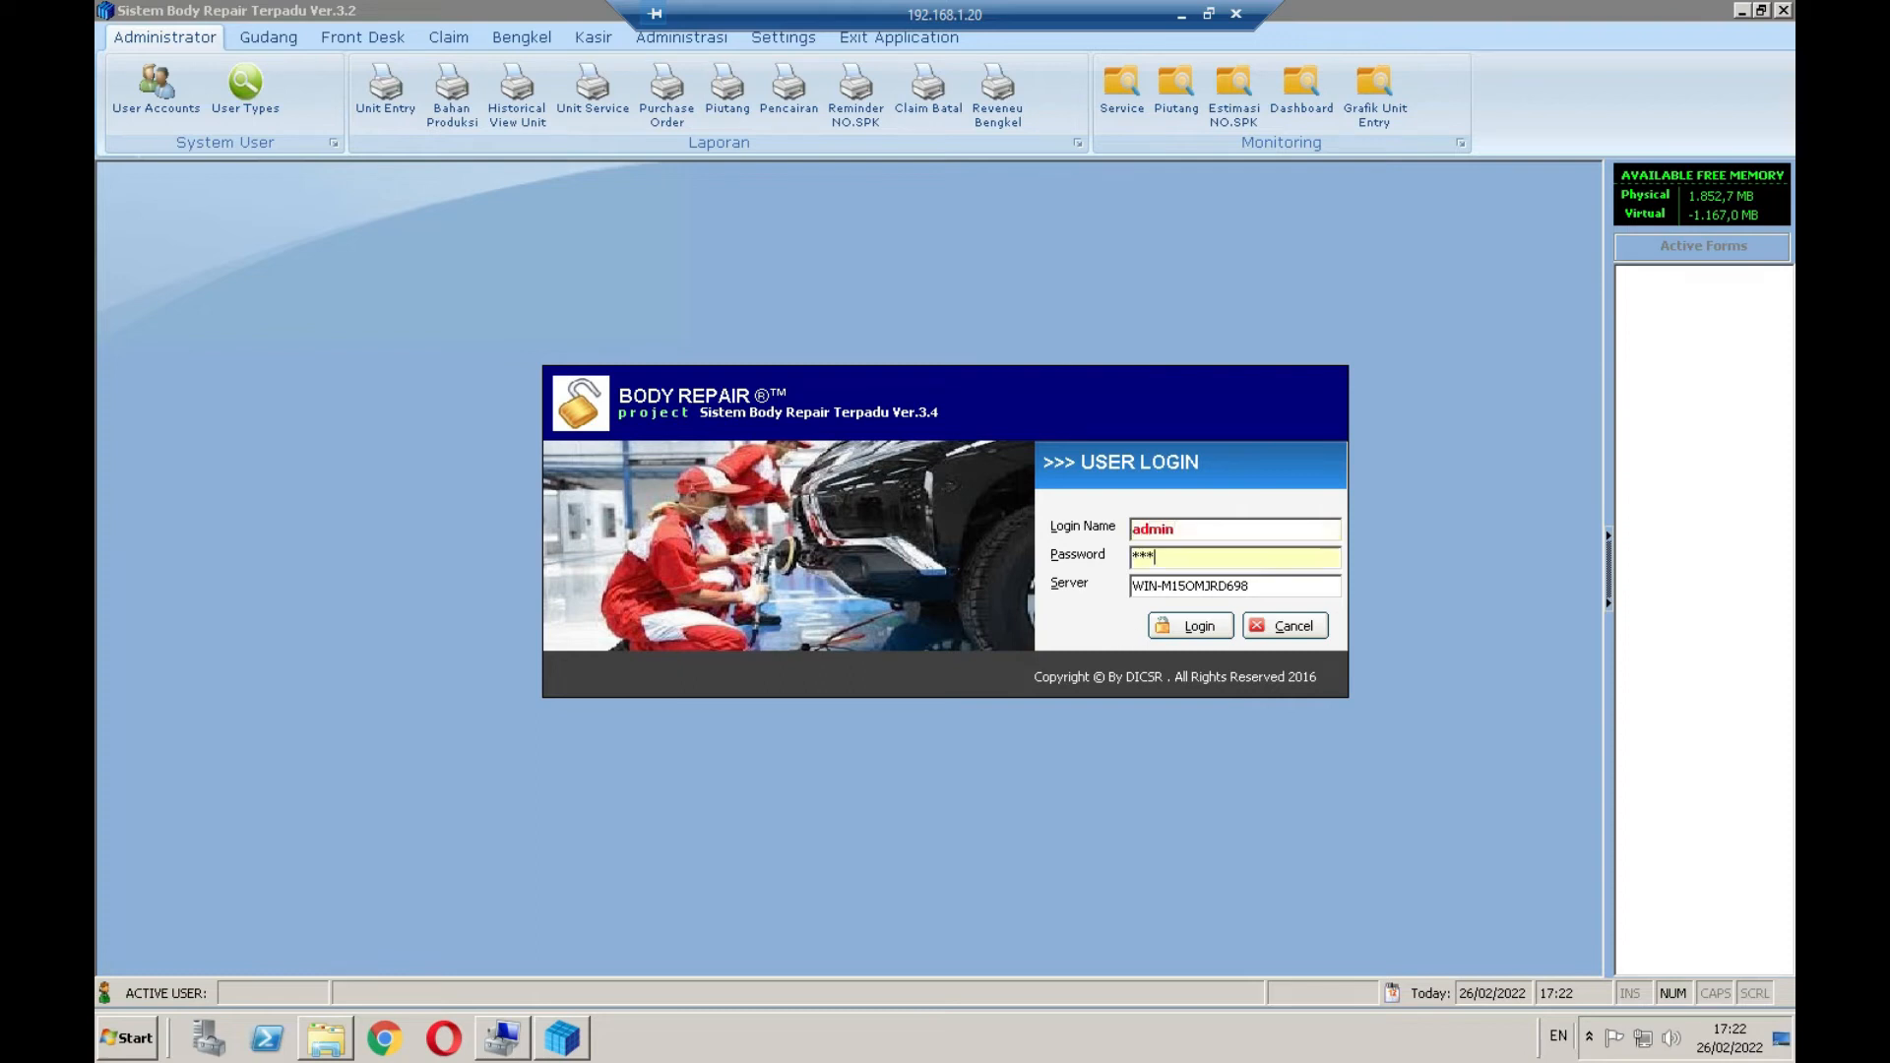
pyautogui.write('1234')
pyautogui.press('Tab')
pyautogui.press('Tab')
pyautogui.press('Return')
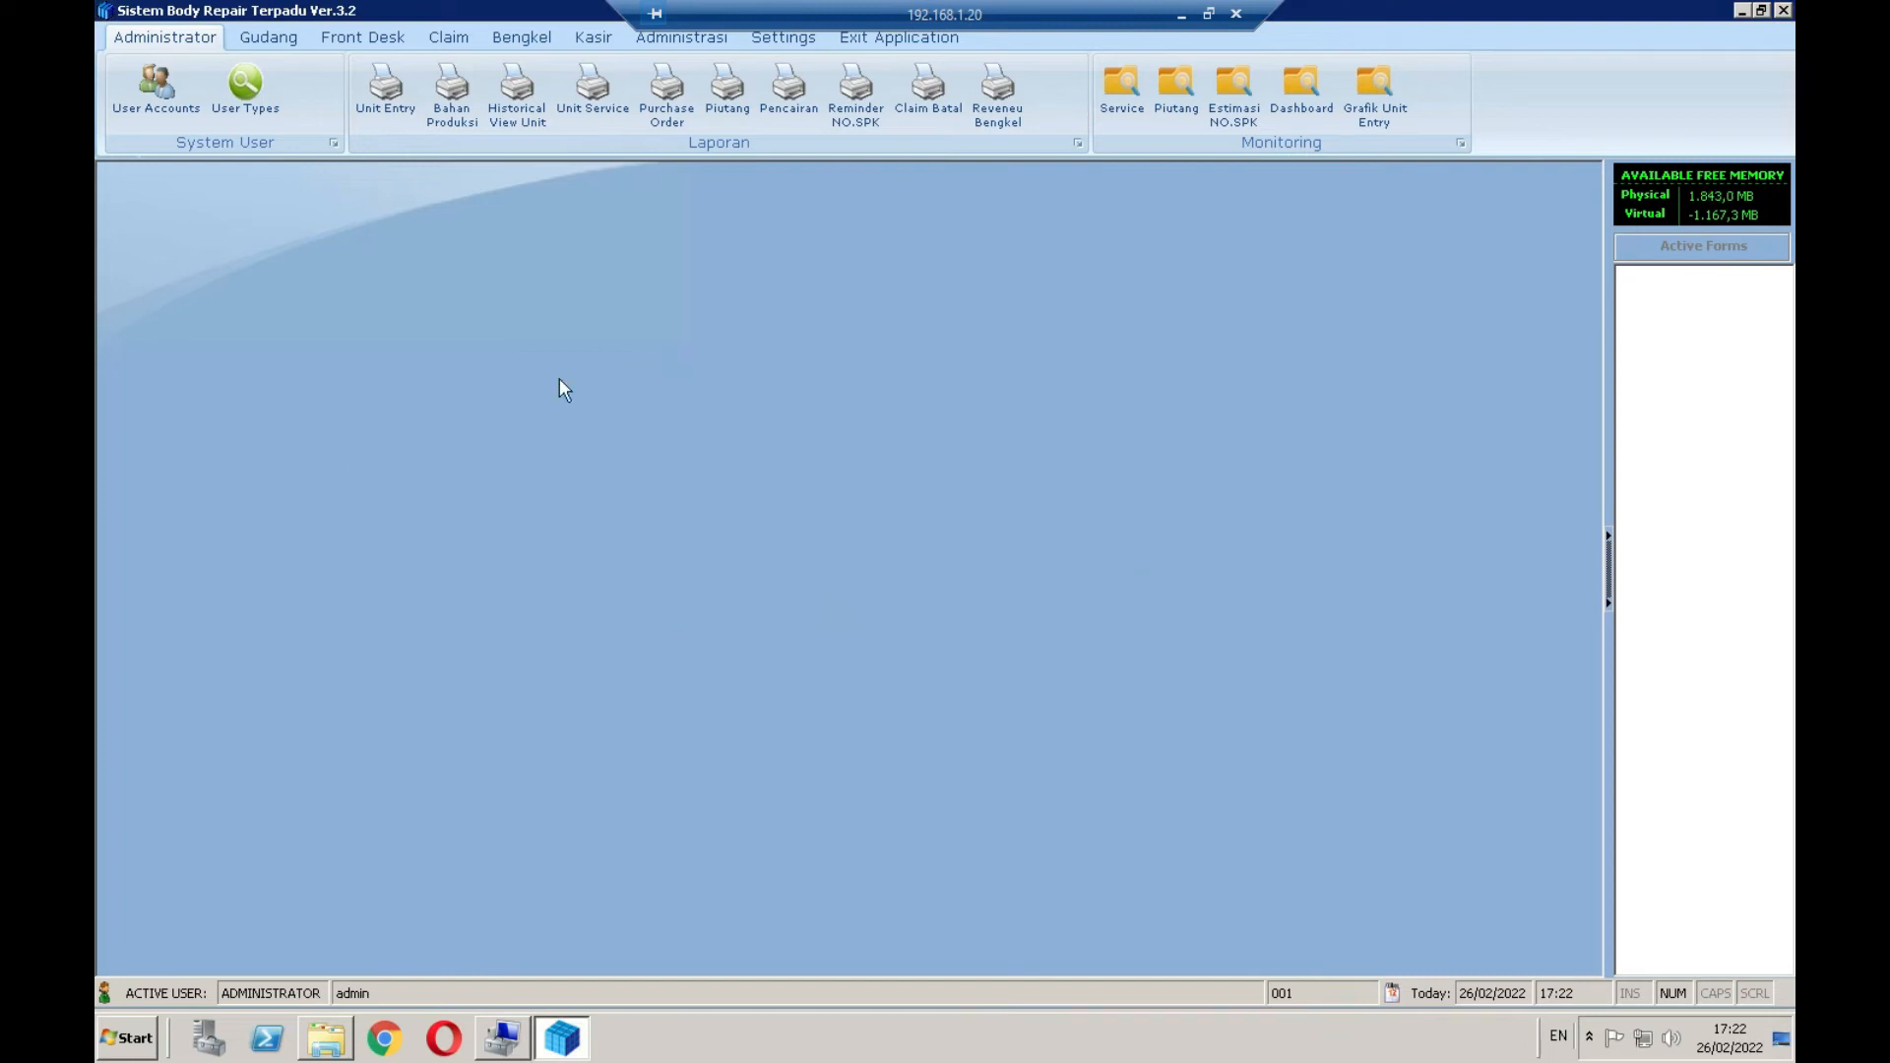
# Browse the Gudang, Front Desk, Claim, Administrator, Bengkel and Kasir ribbon sections
pyautogui.click(272, 40)
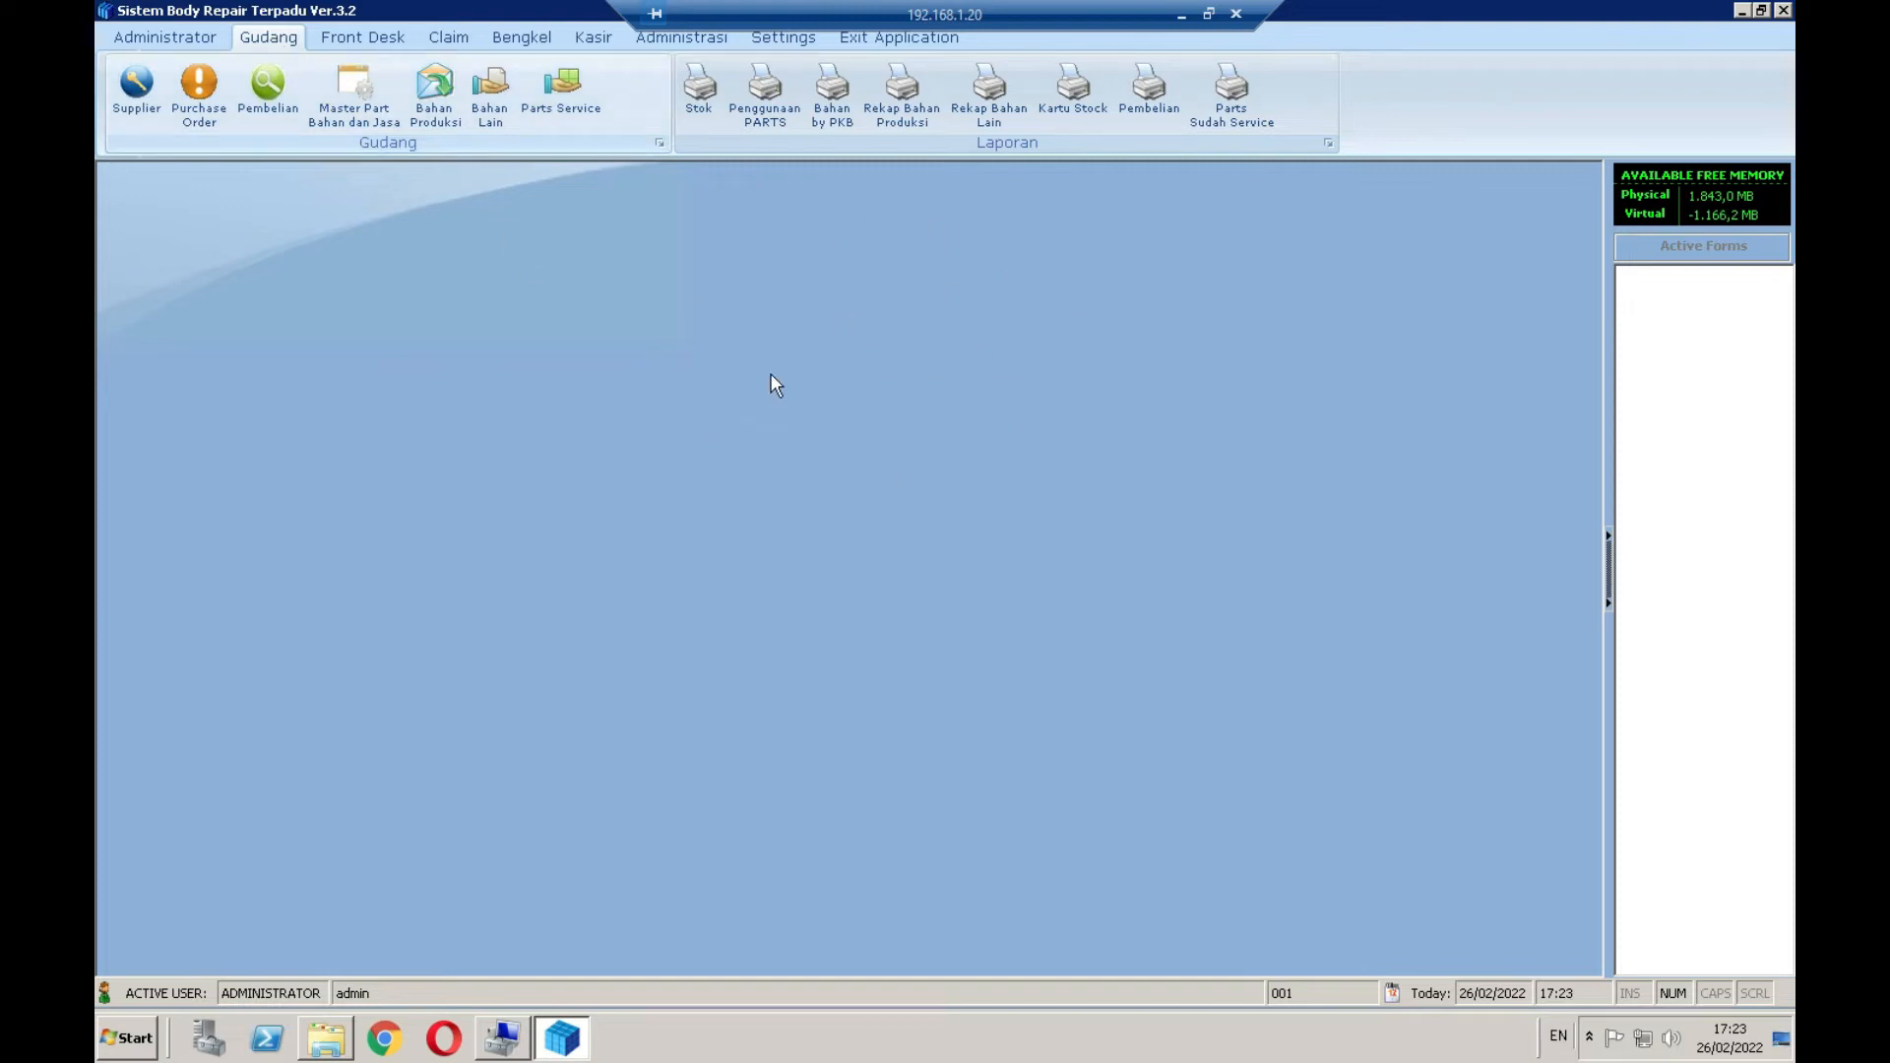
pyautogui.click(364, 40)
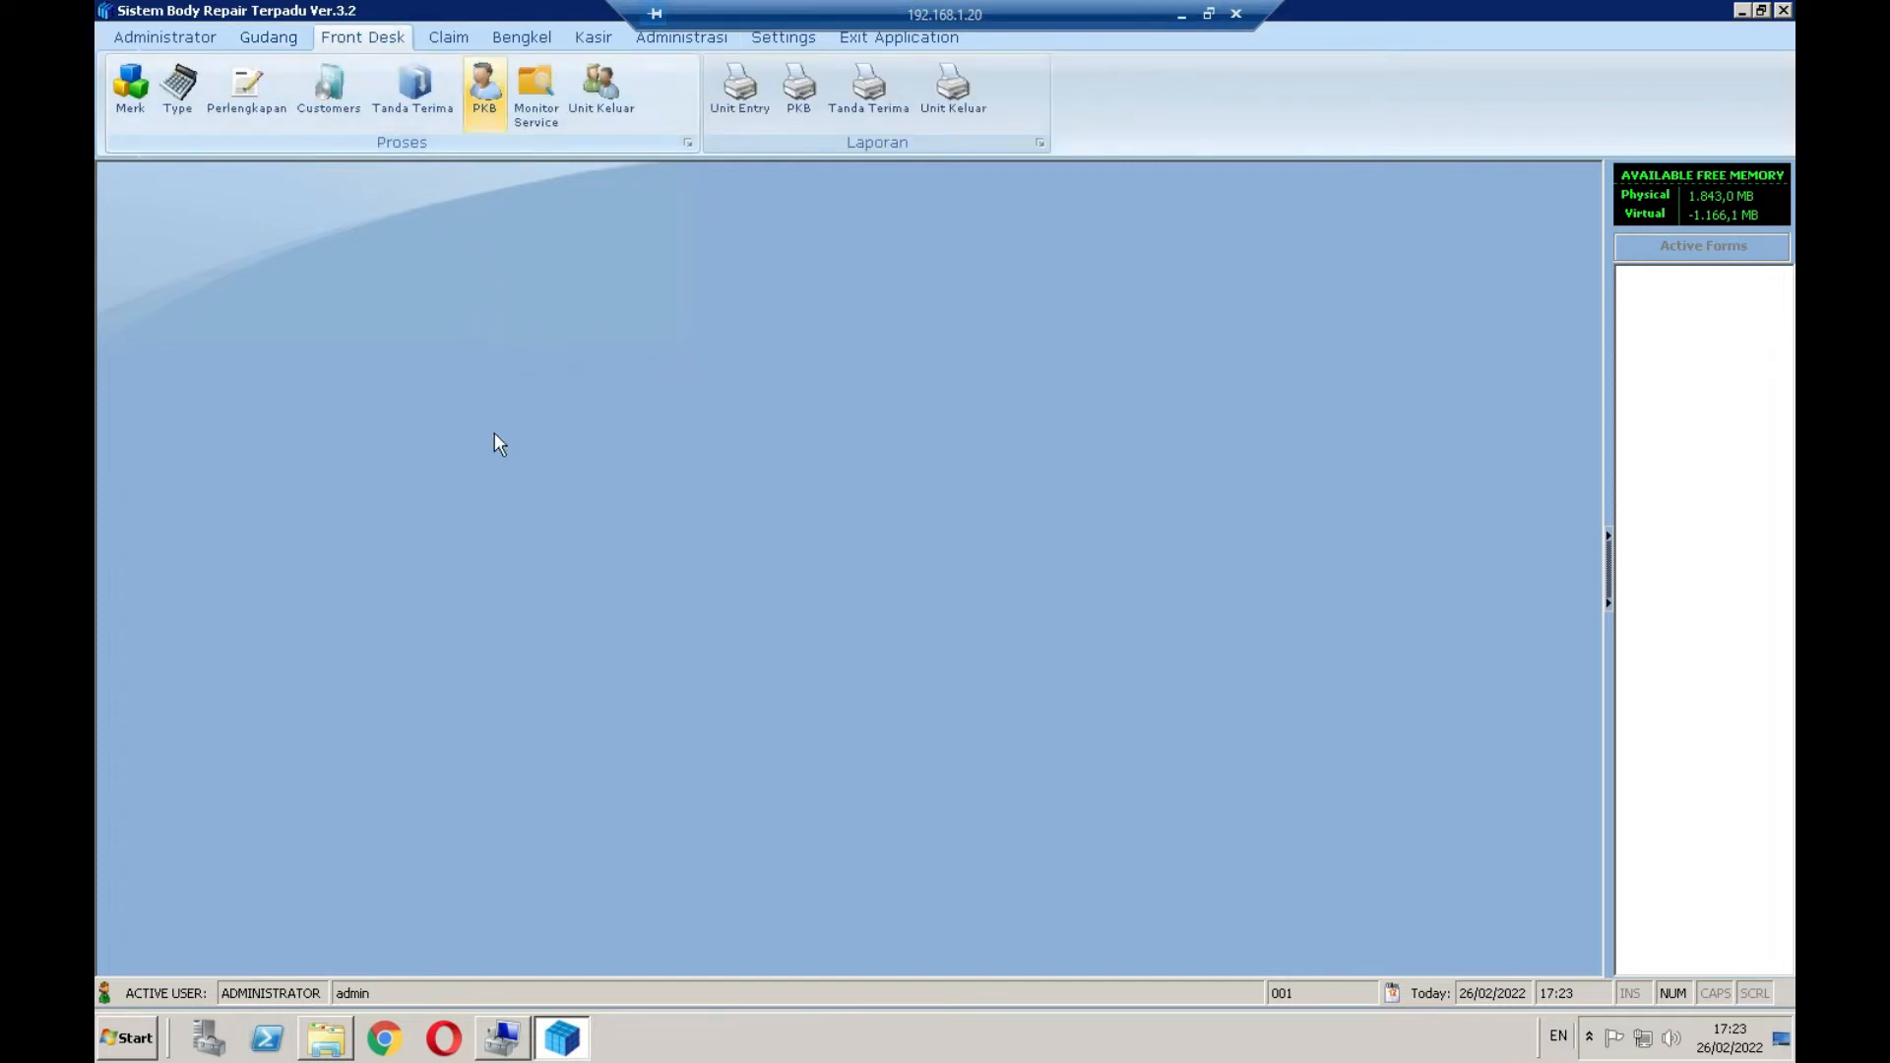
pyautogui.click(448, 38)
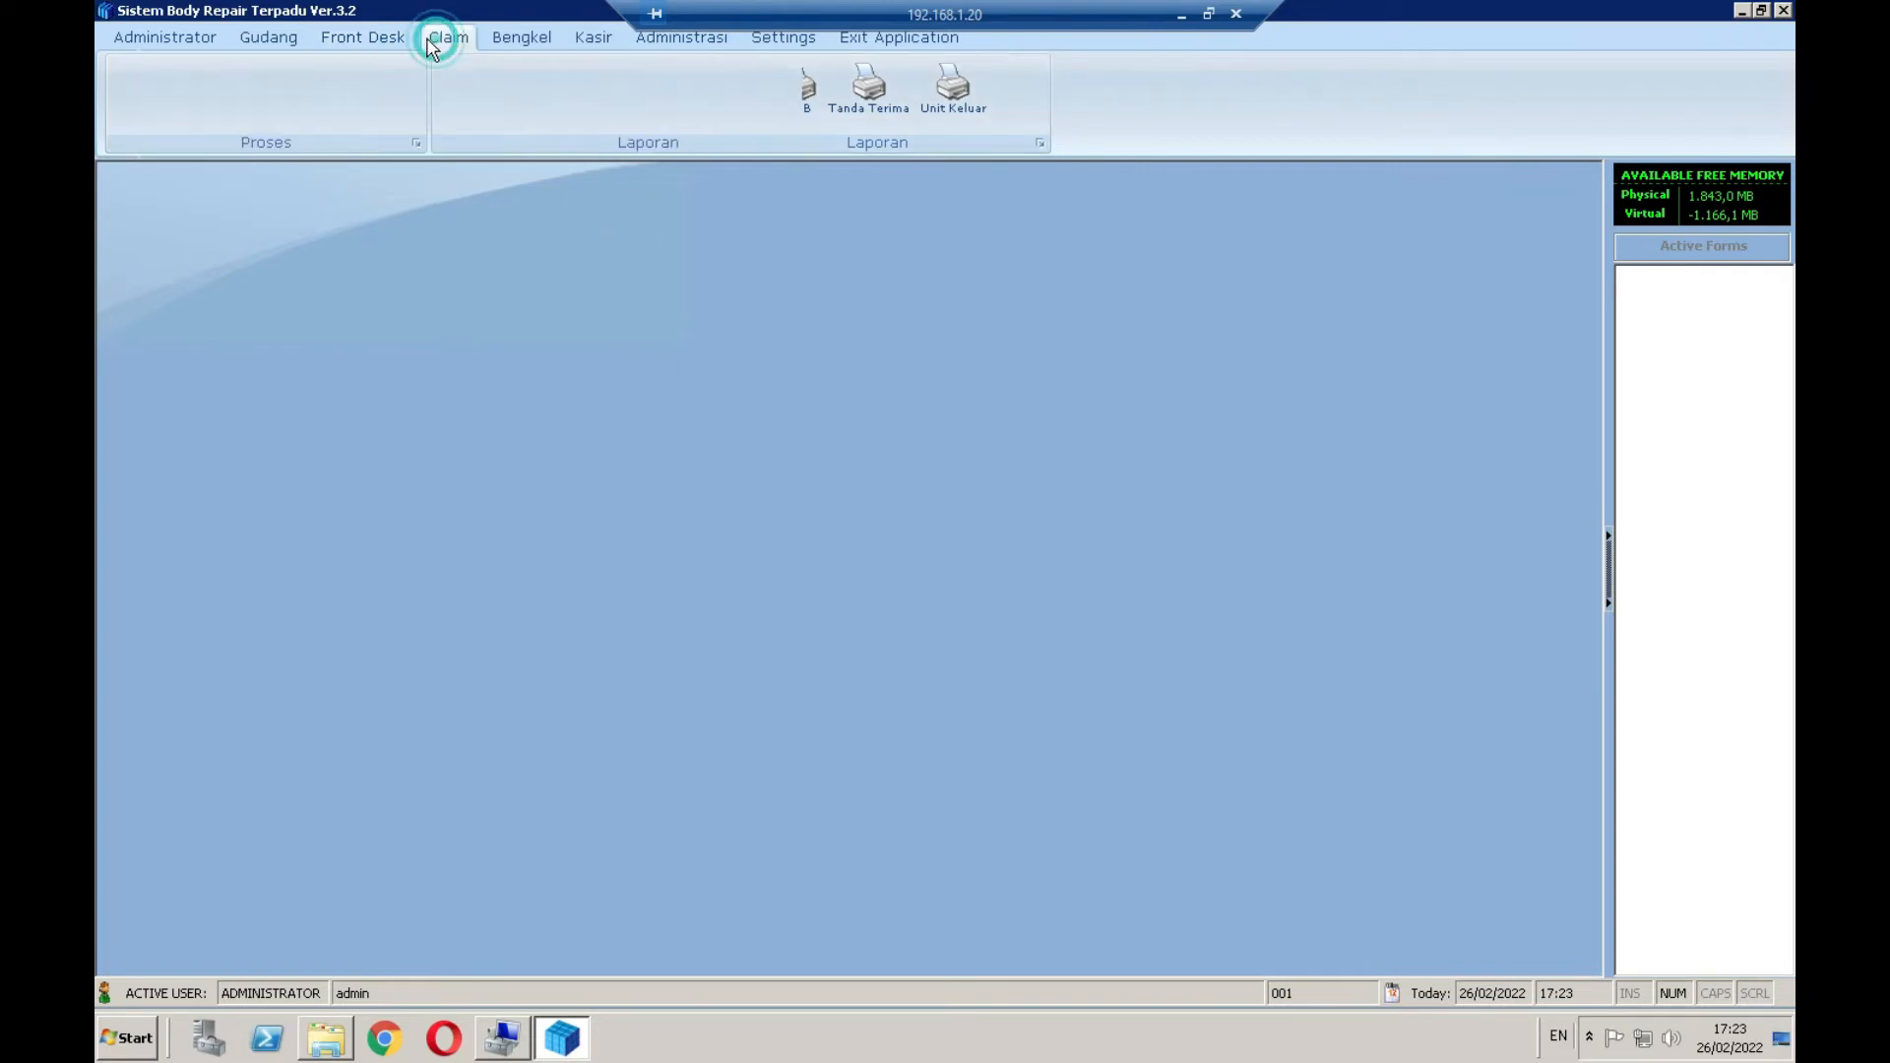
pyautogui.click(267, 38)
pyautogui.click(161, 39)
pyautogui.click(274, 39)
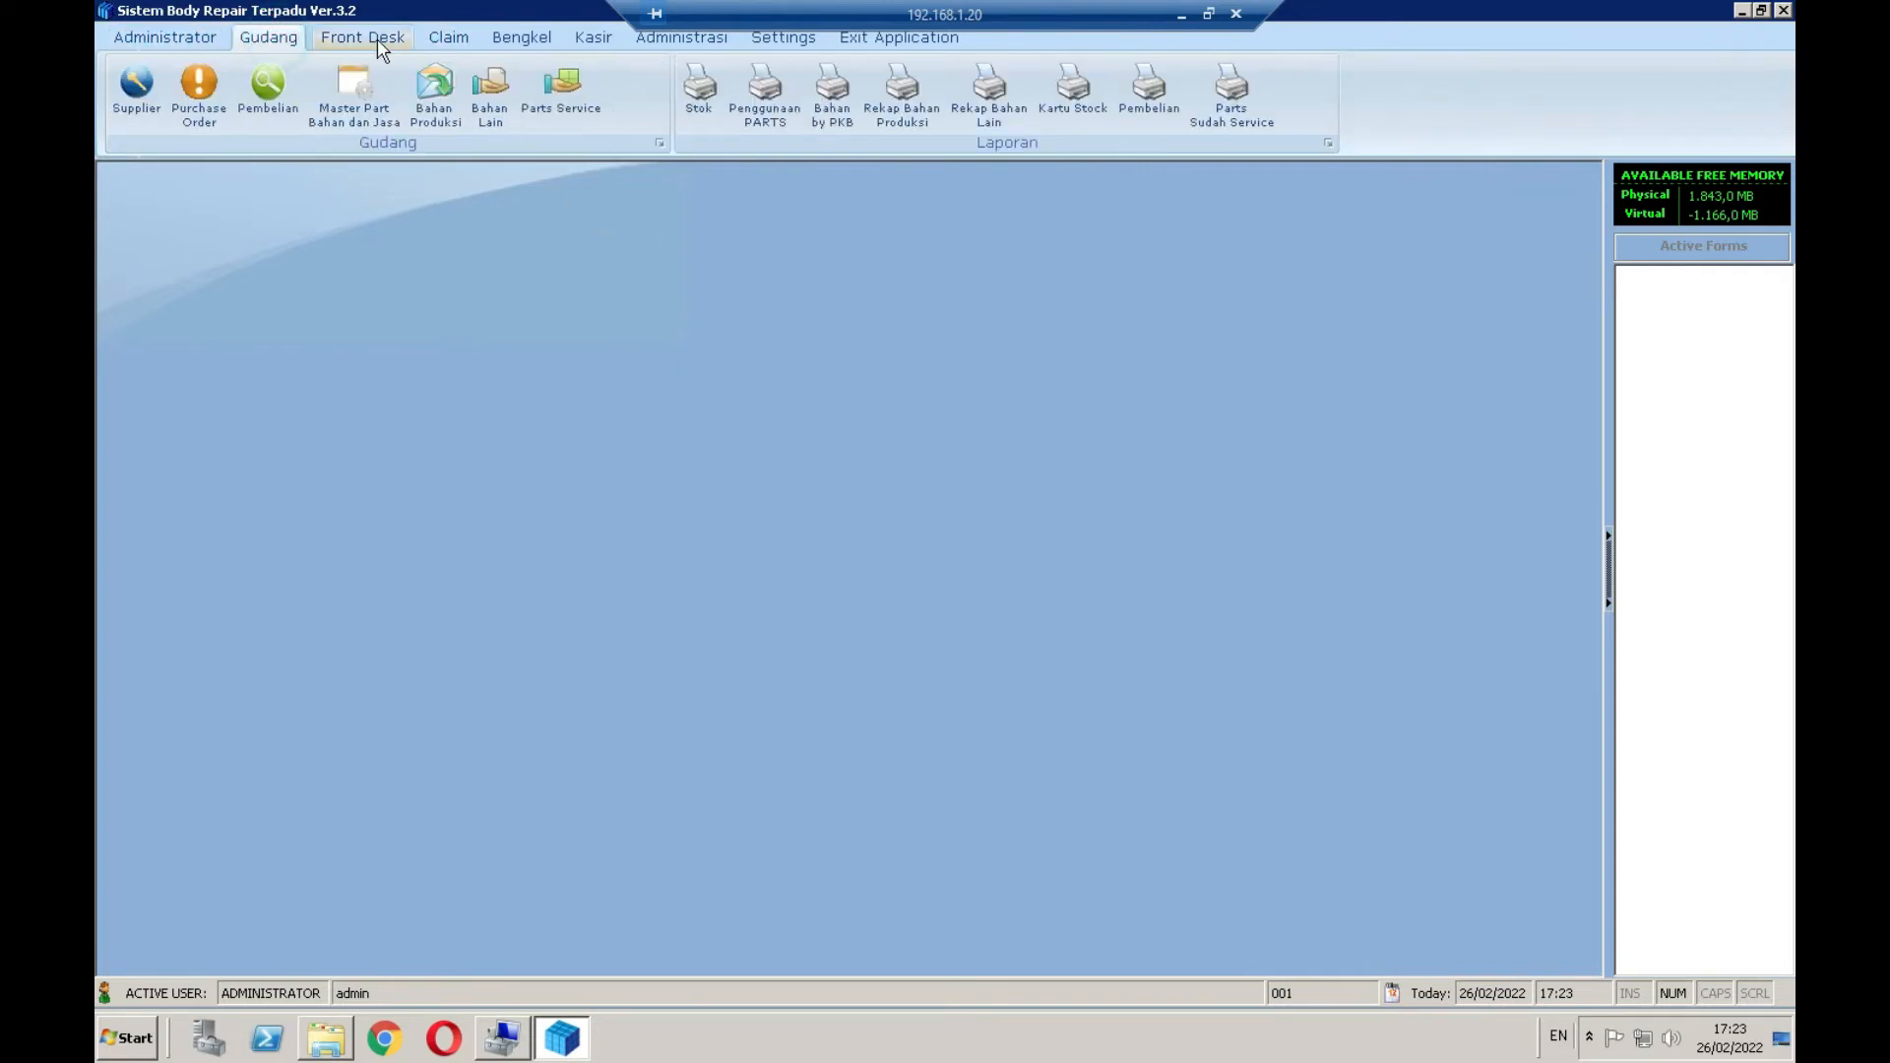
pyautogui.click(369, 39)
pyautogui.click(522, 40)
pyautogui.click(593, 40)
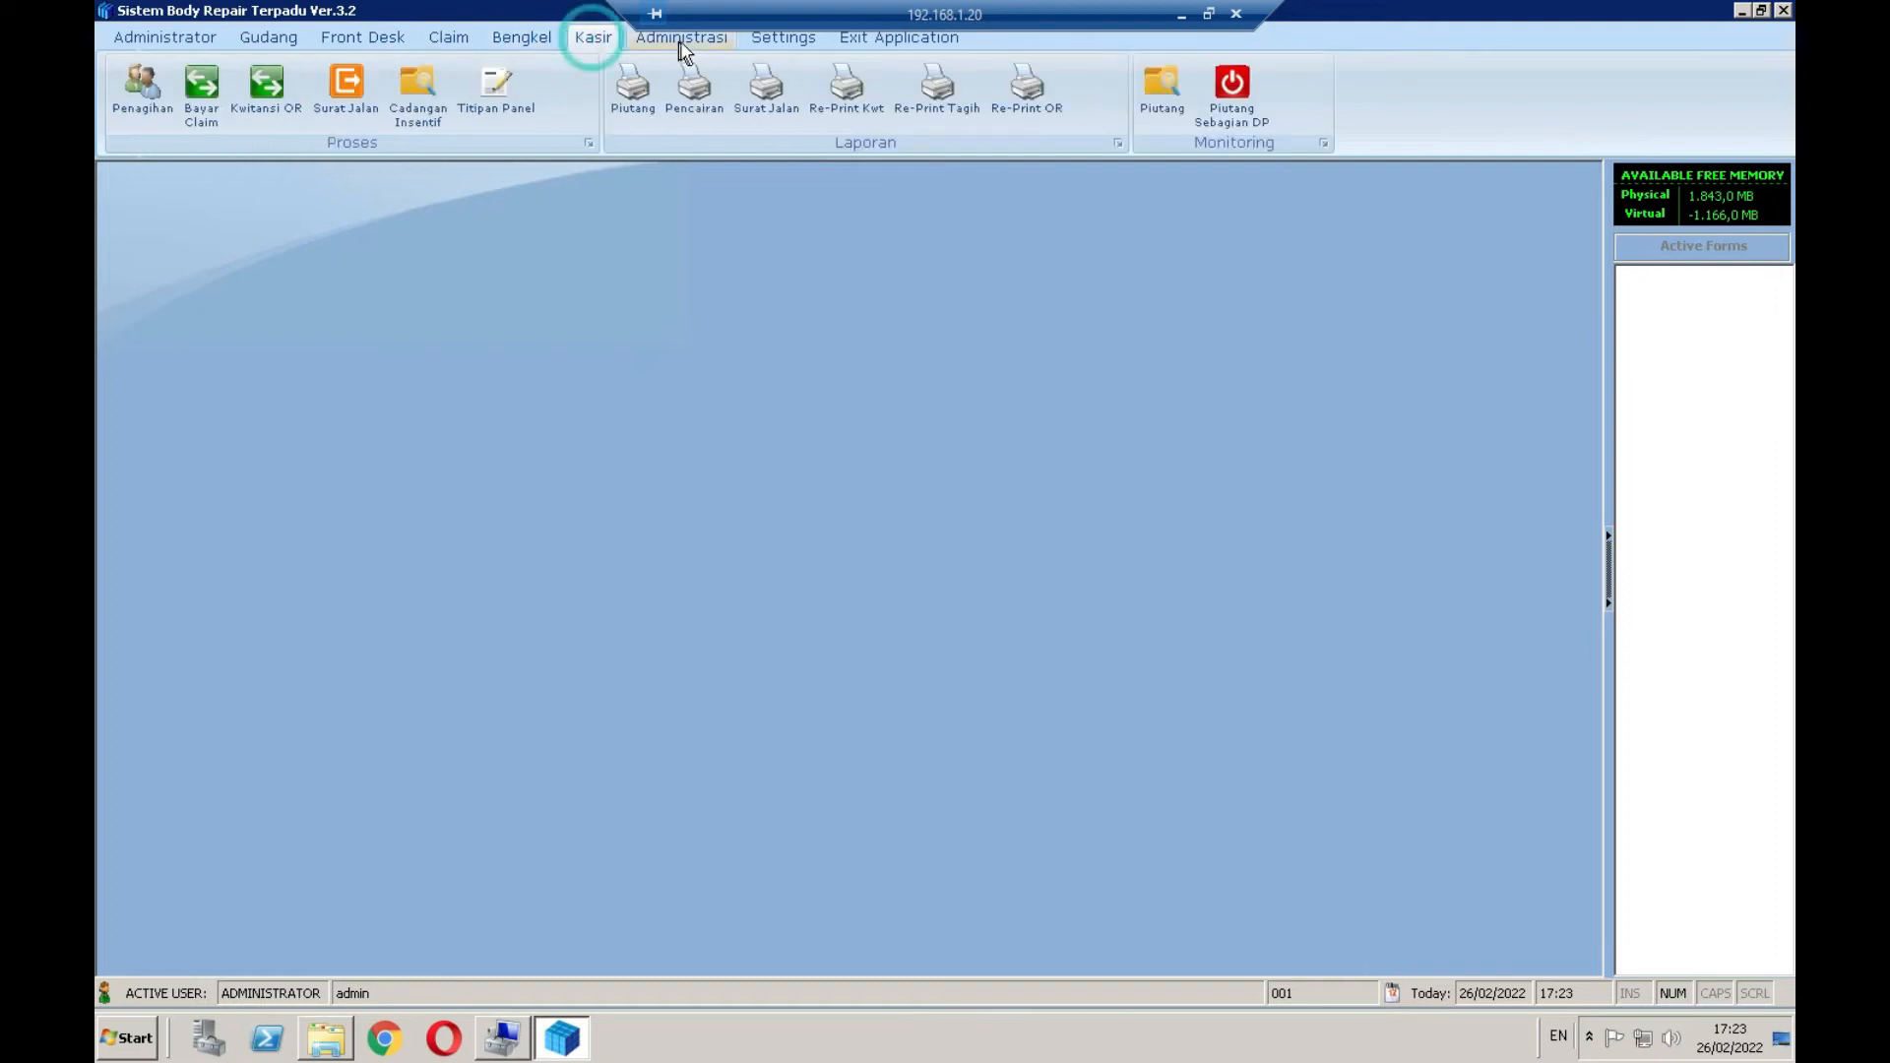
pyautogui.click(527, 37)
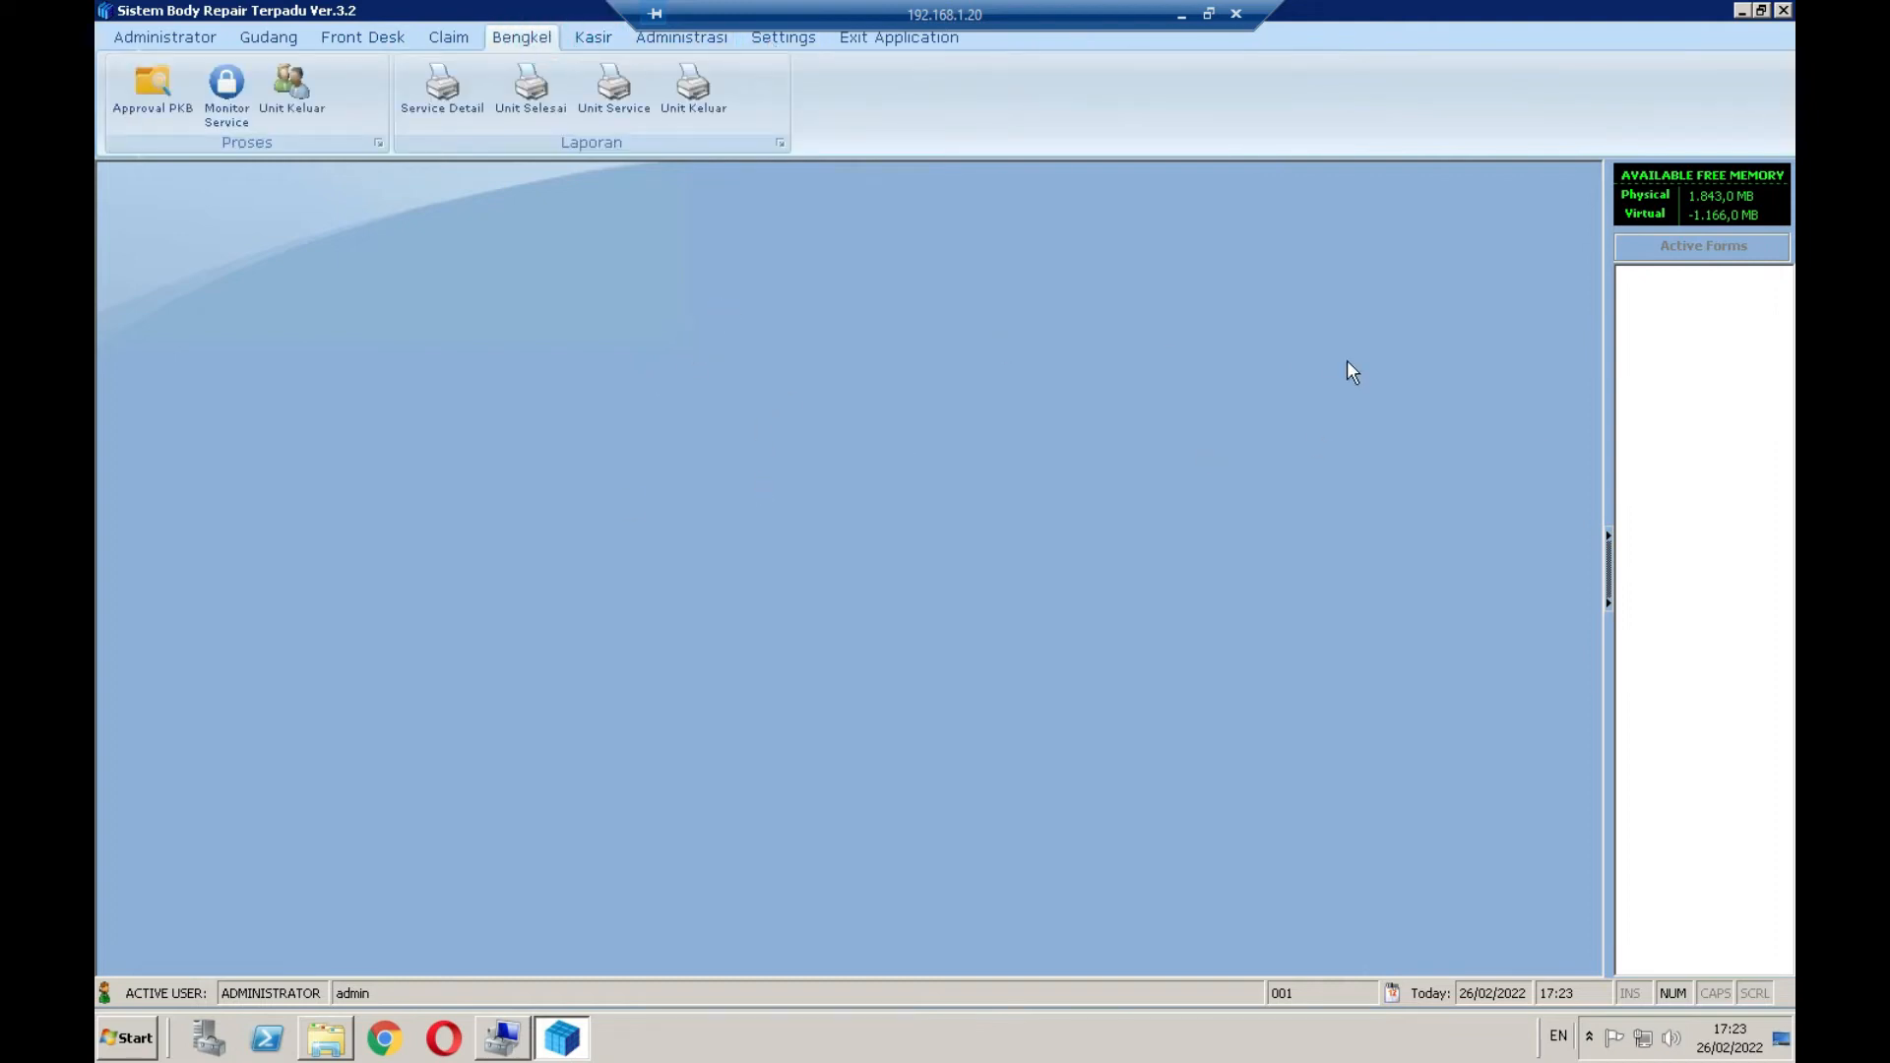
# Exit the Body Repair application with Yes and launch the WinBox loader
pyautogui.click(1782, 10)
pyautogui.click(1046, 593)
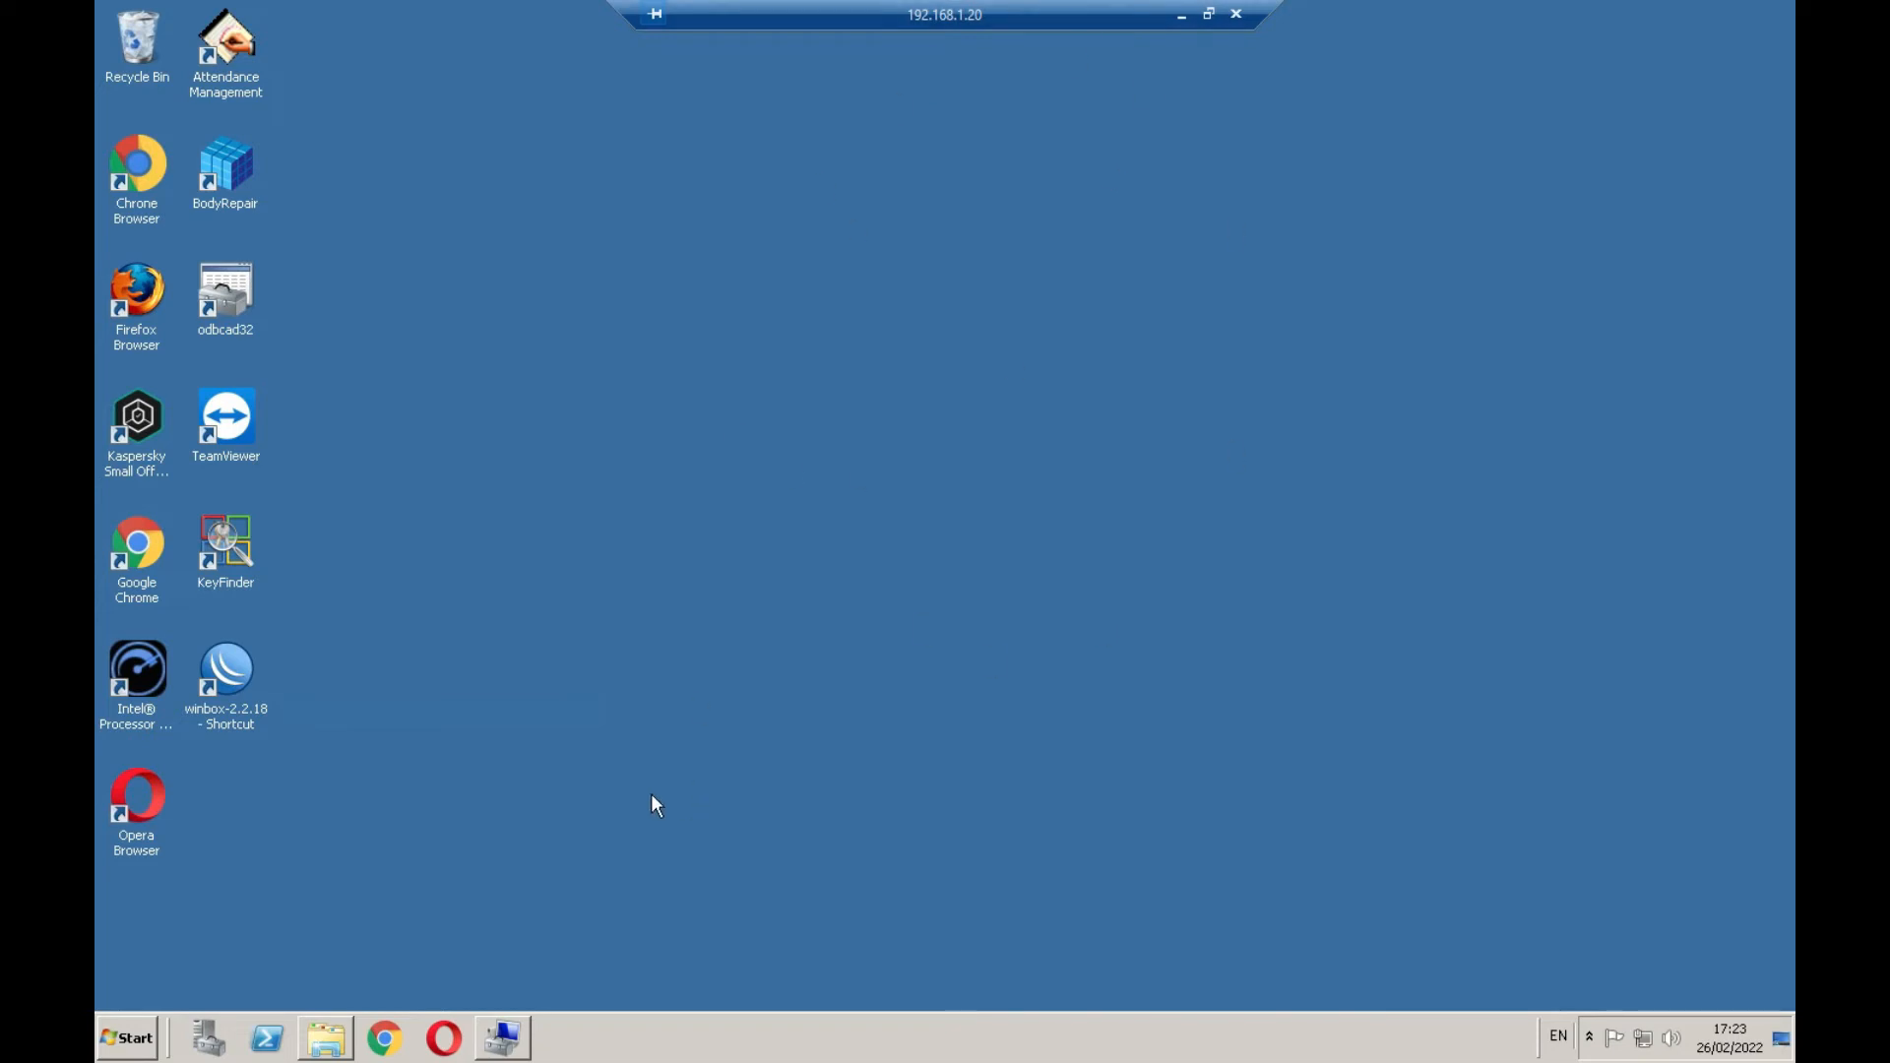
pyautogui.doubleClick(223, 667)
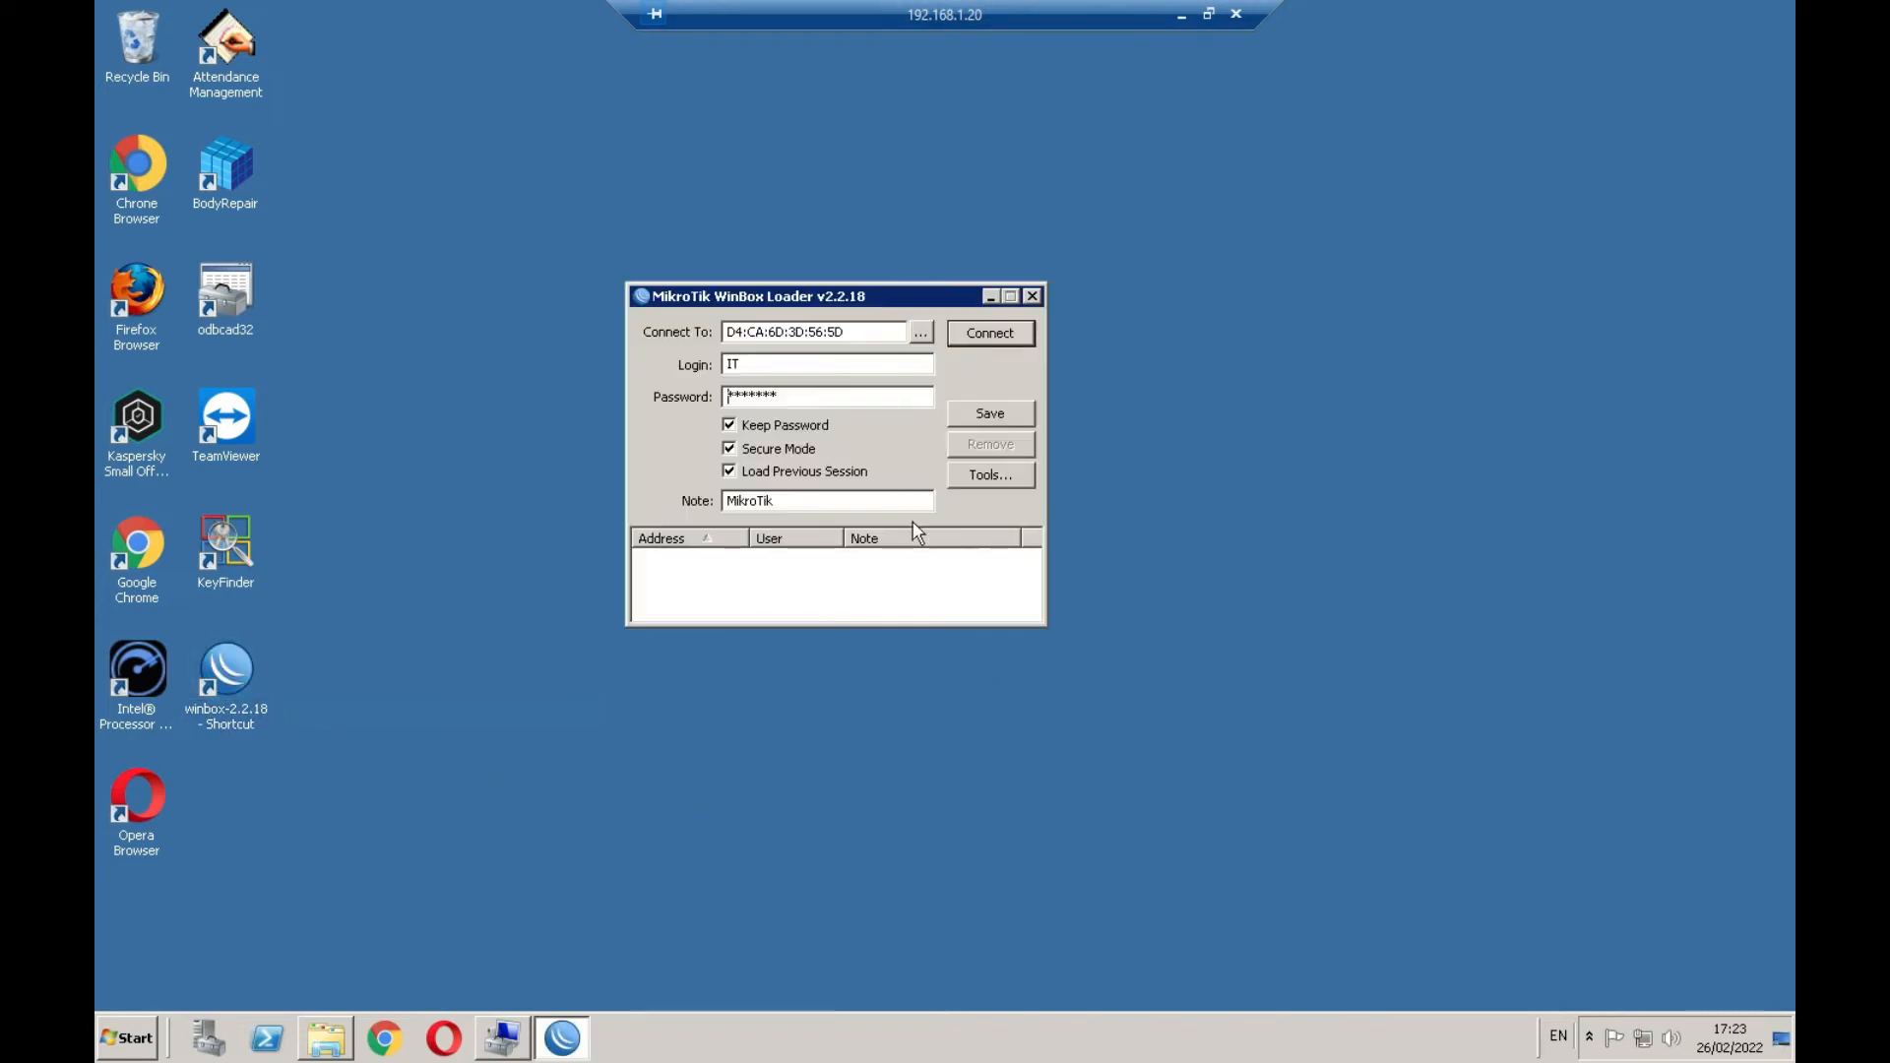
# Connect to the saved MikroTik router and open a New PPP Secret form under PPP > Secrets
pyautogui.click(991, 335)
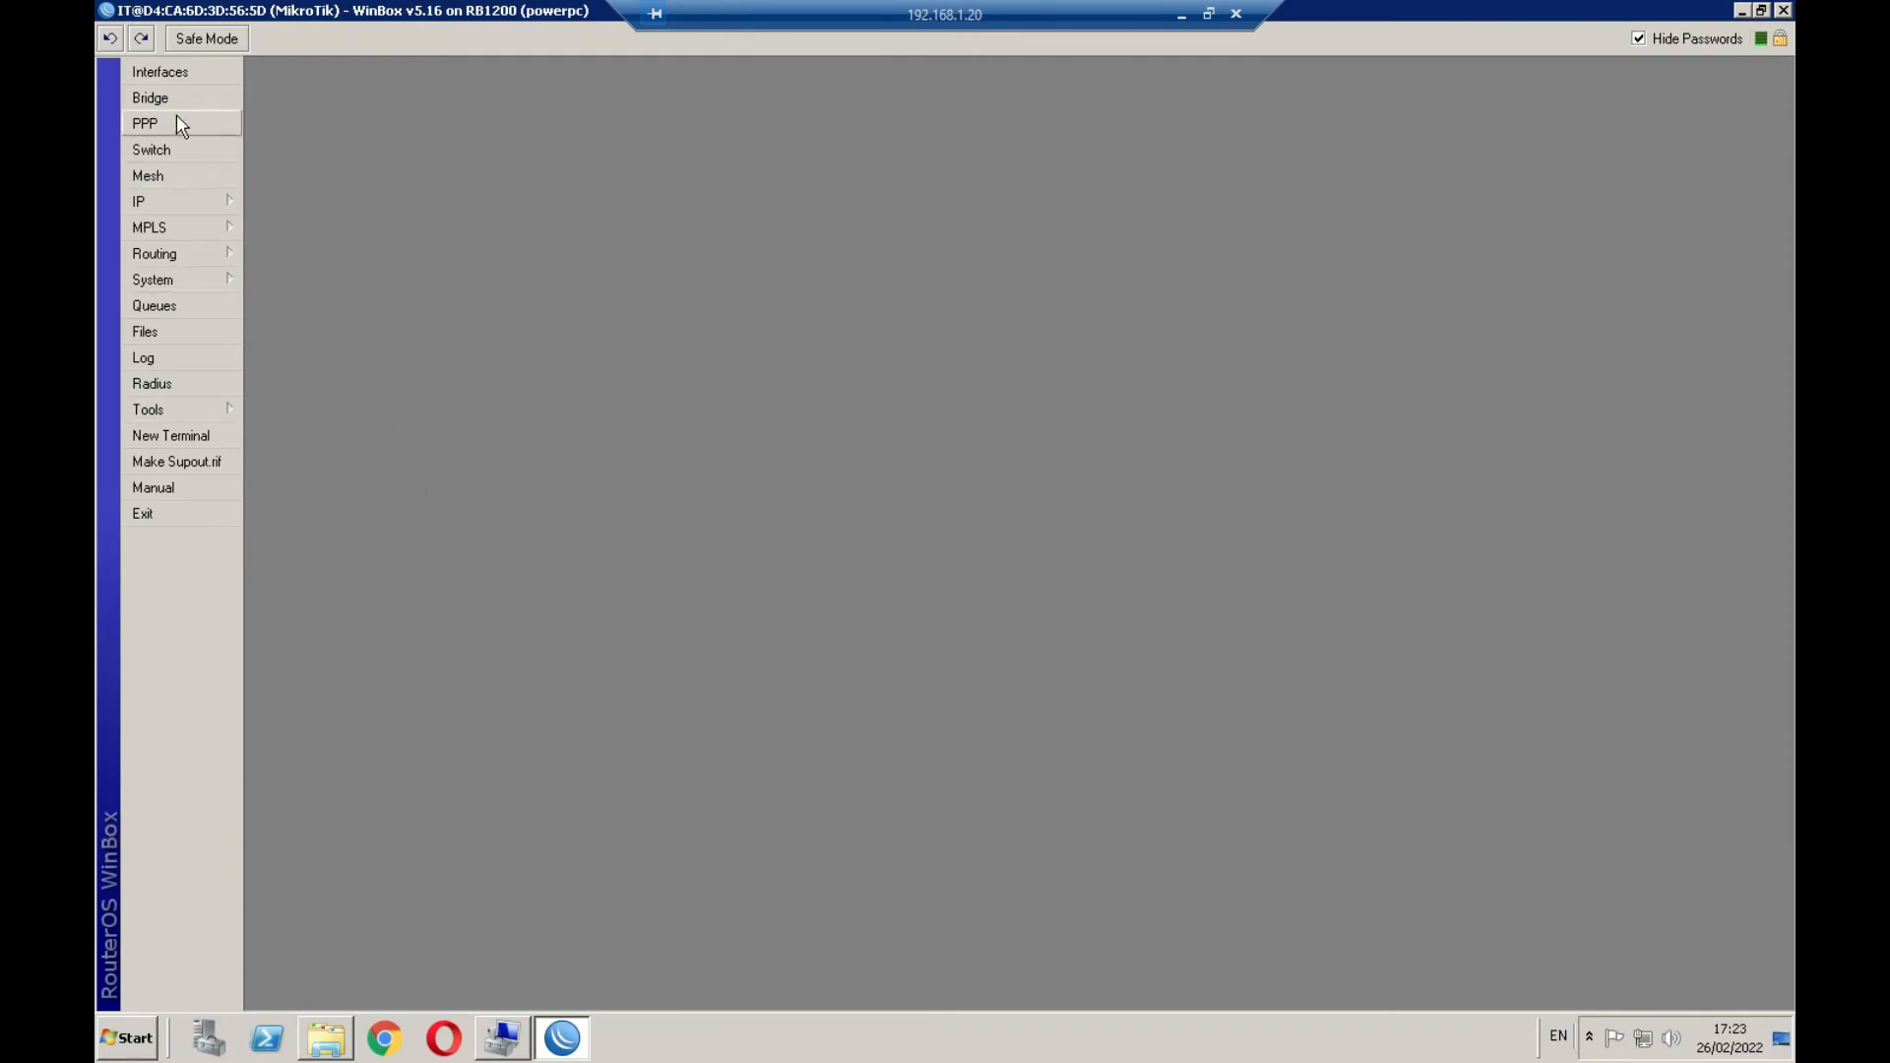
pyautogui.click(201, 128)
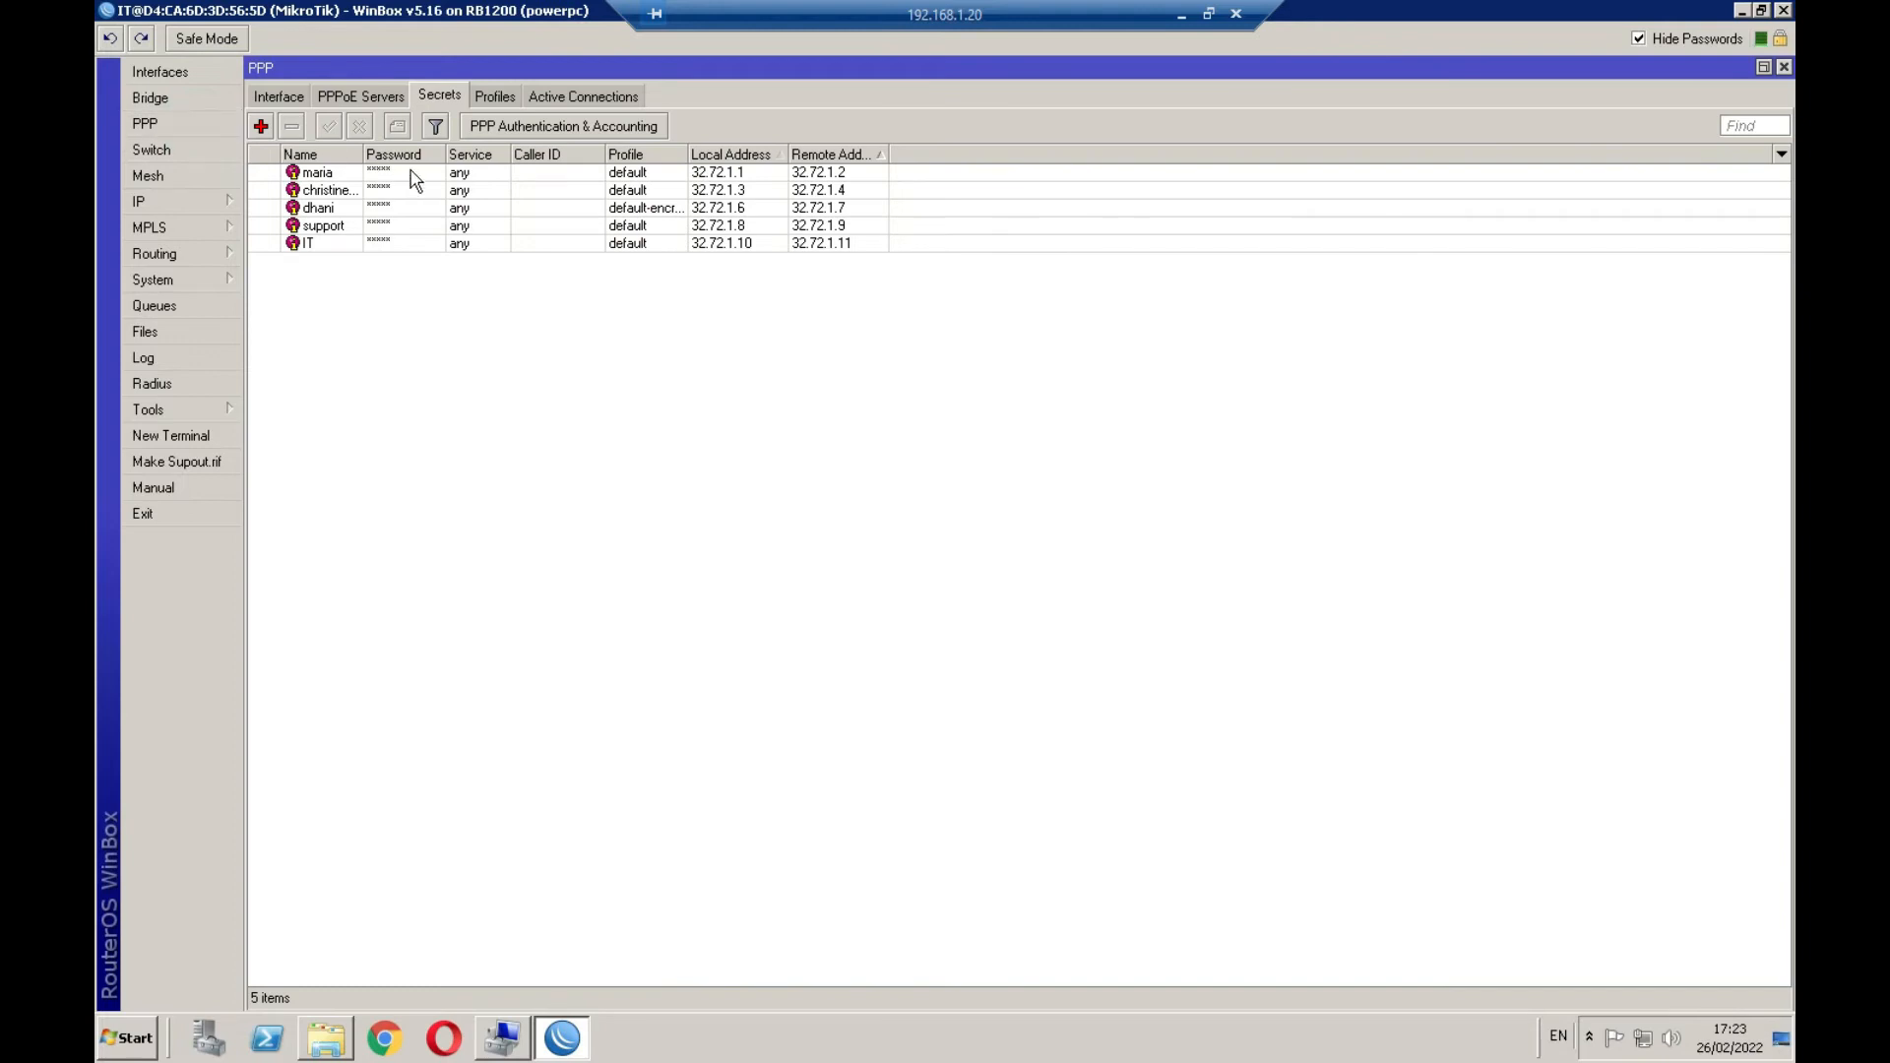
pyautogui.click(275, 97)
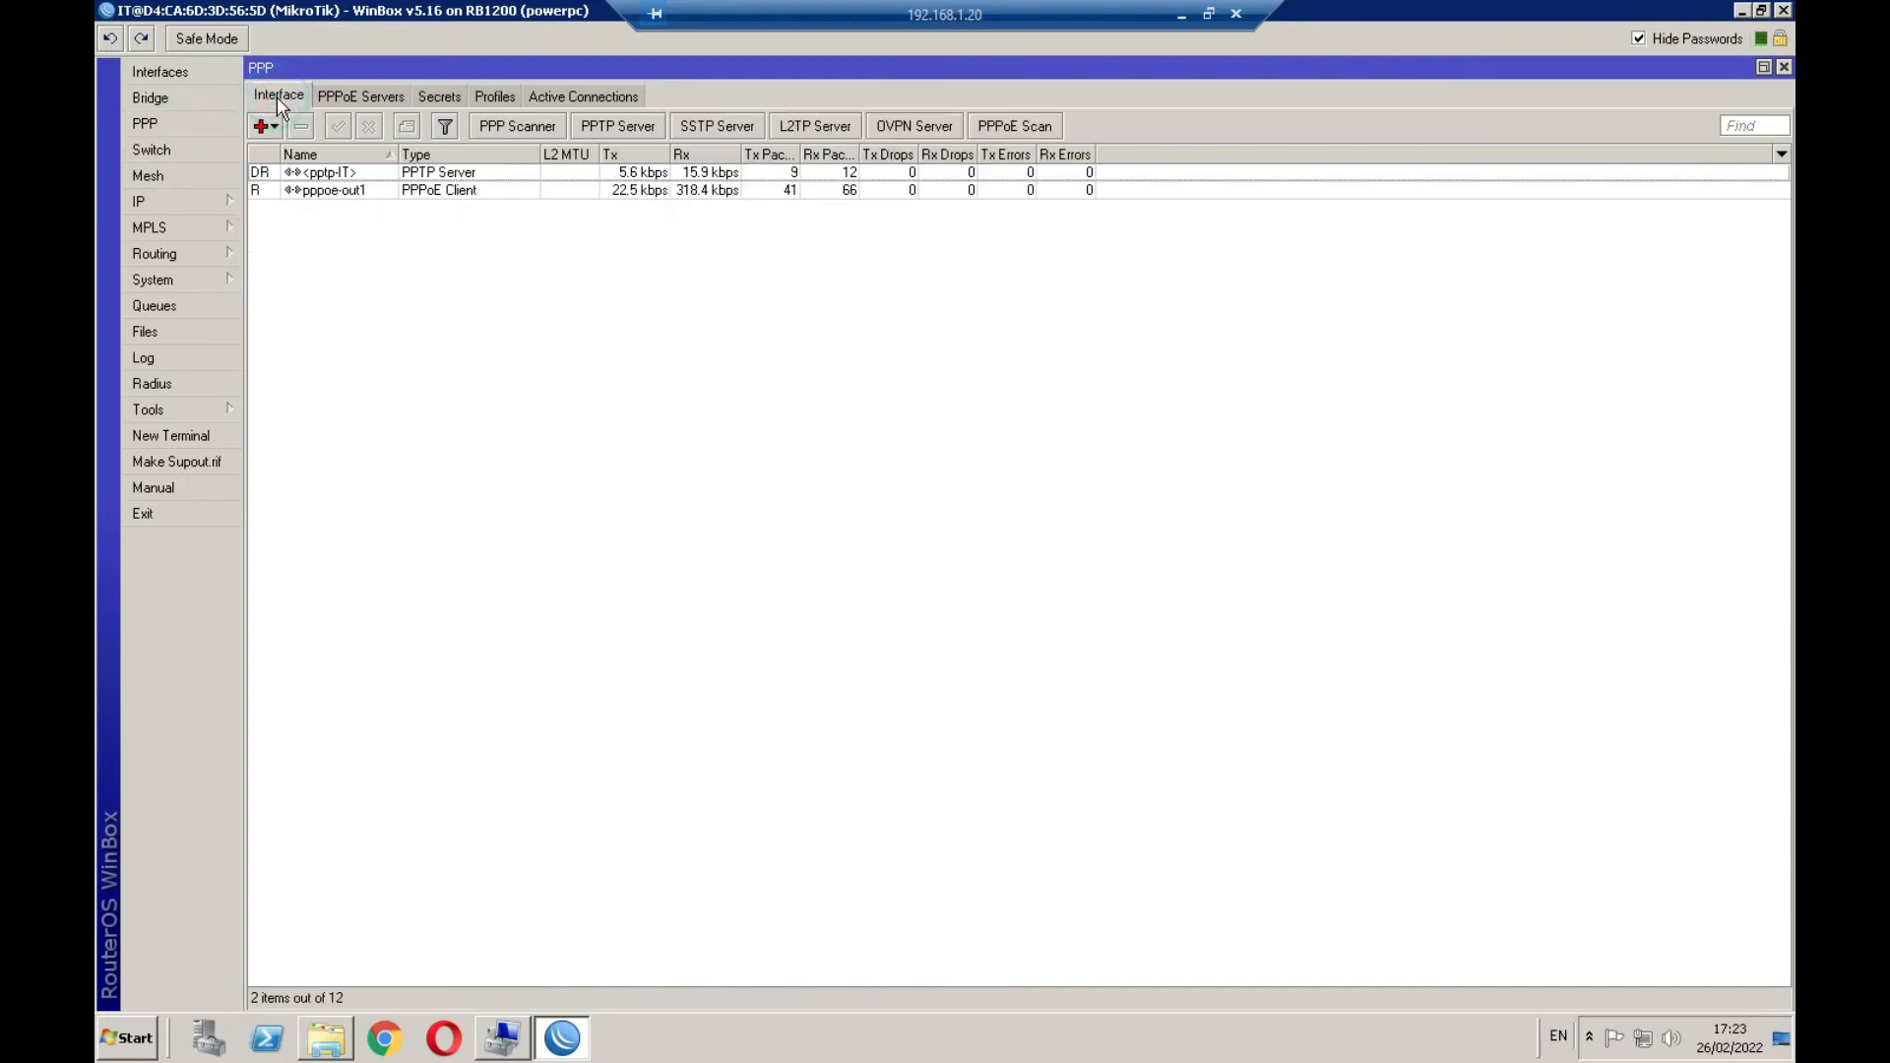
pyautogui.click(440, 94)
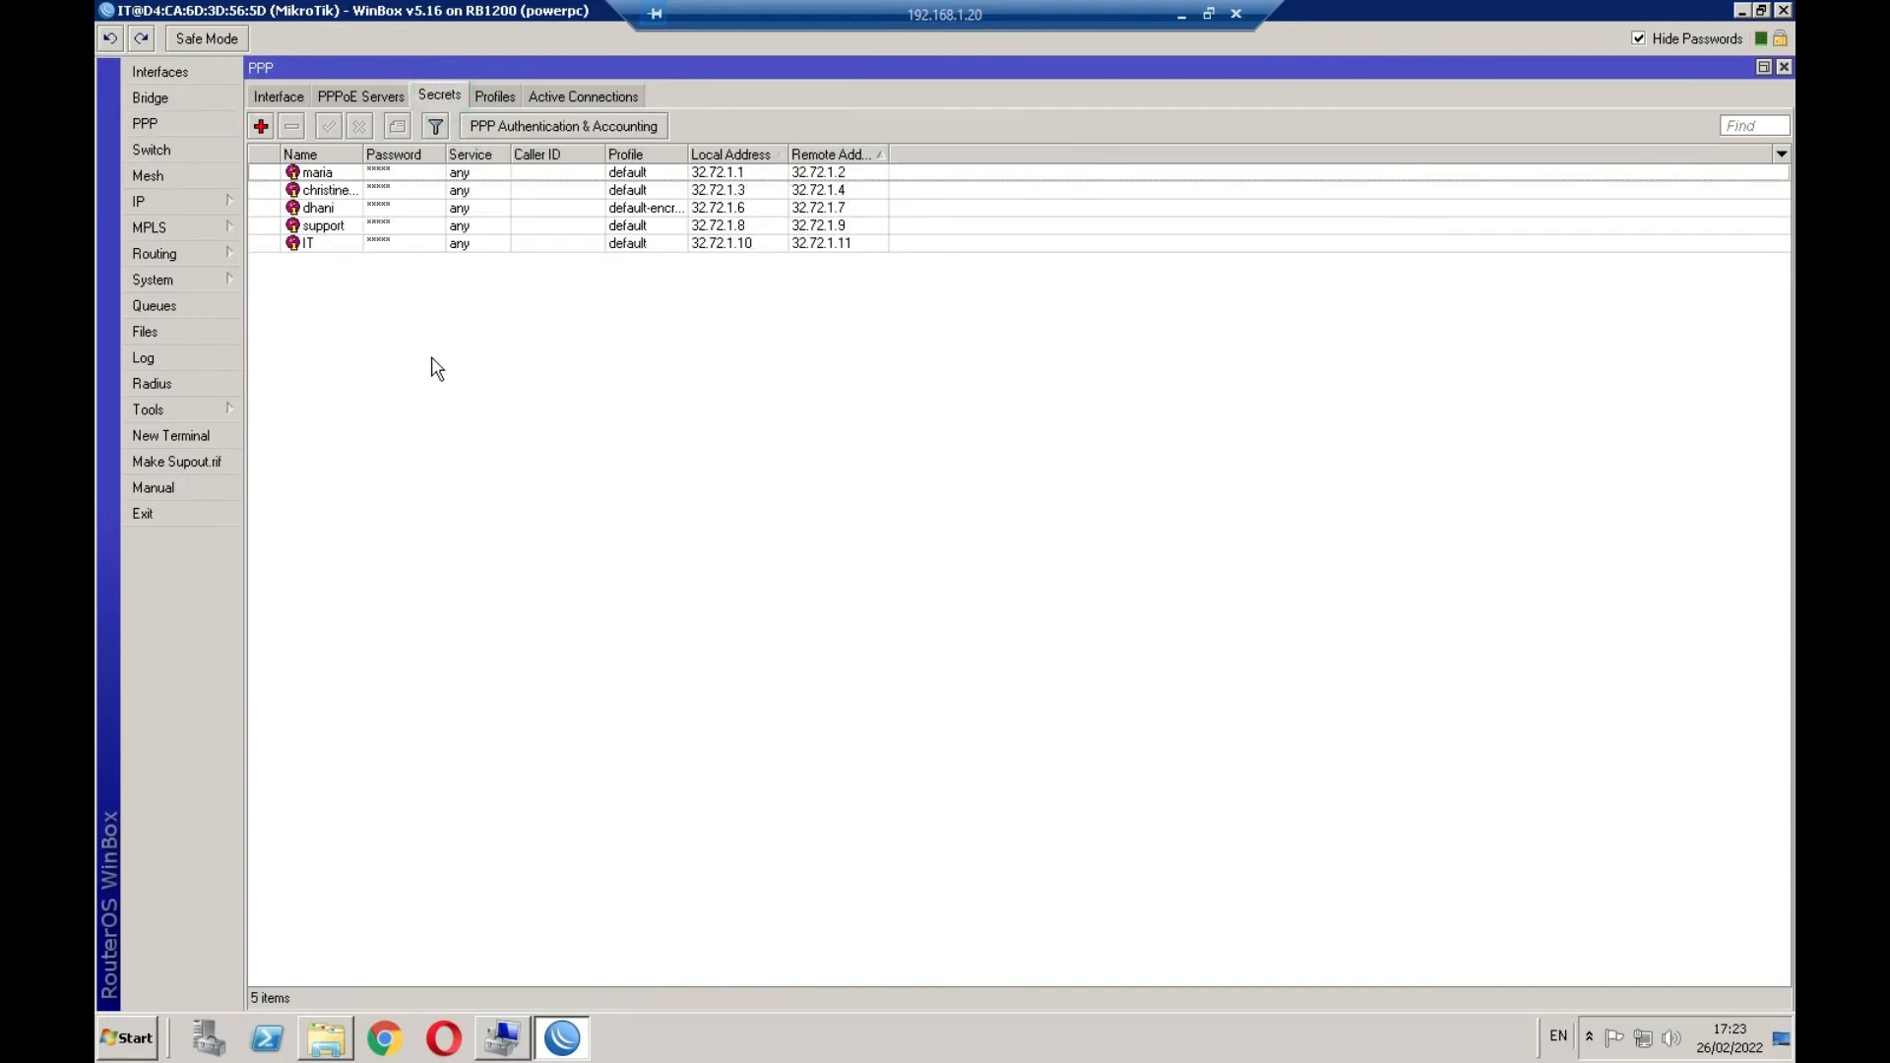
pyautogui.click(259, 125)
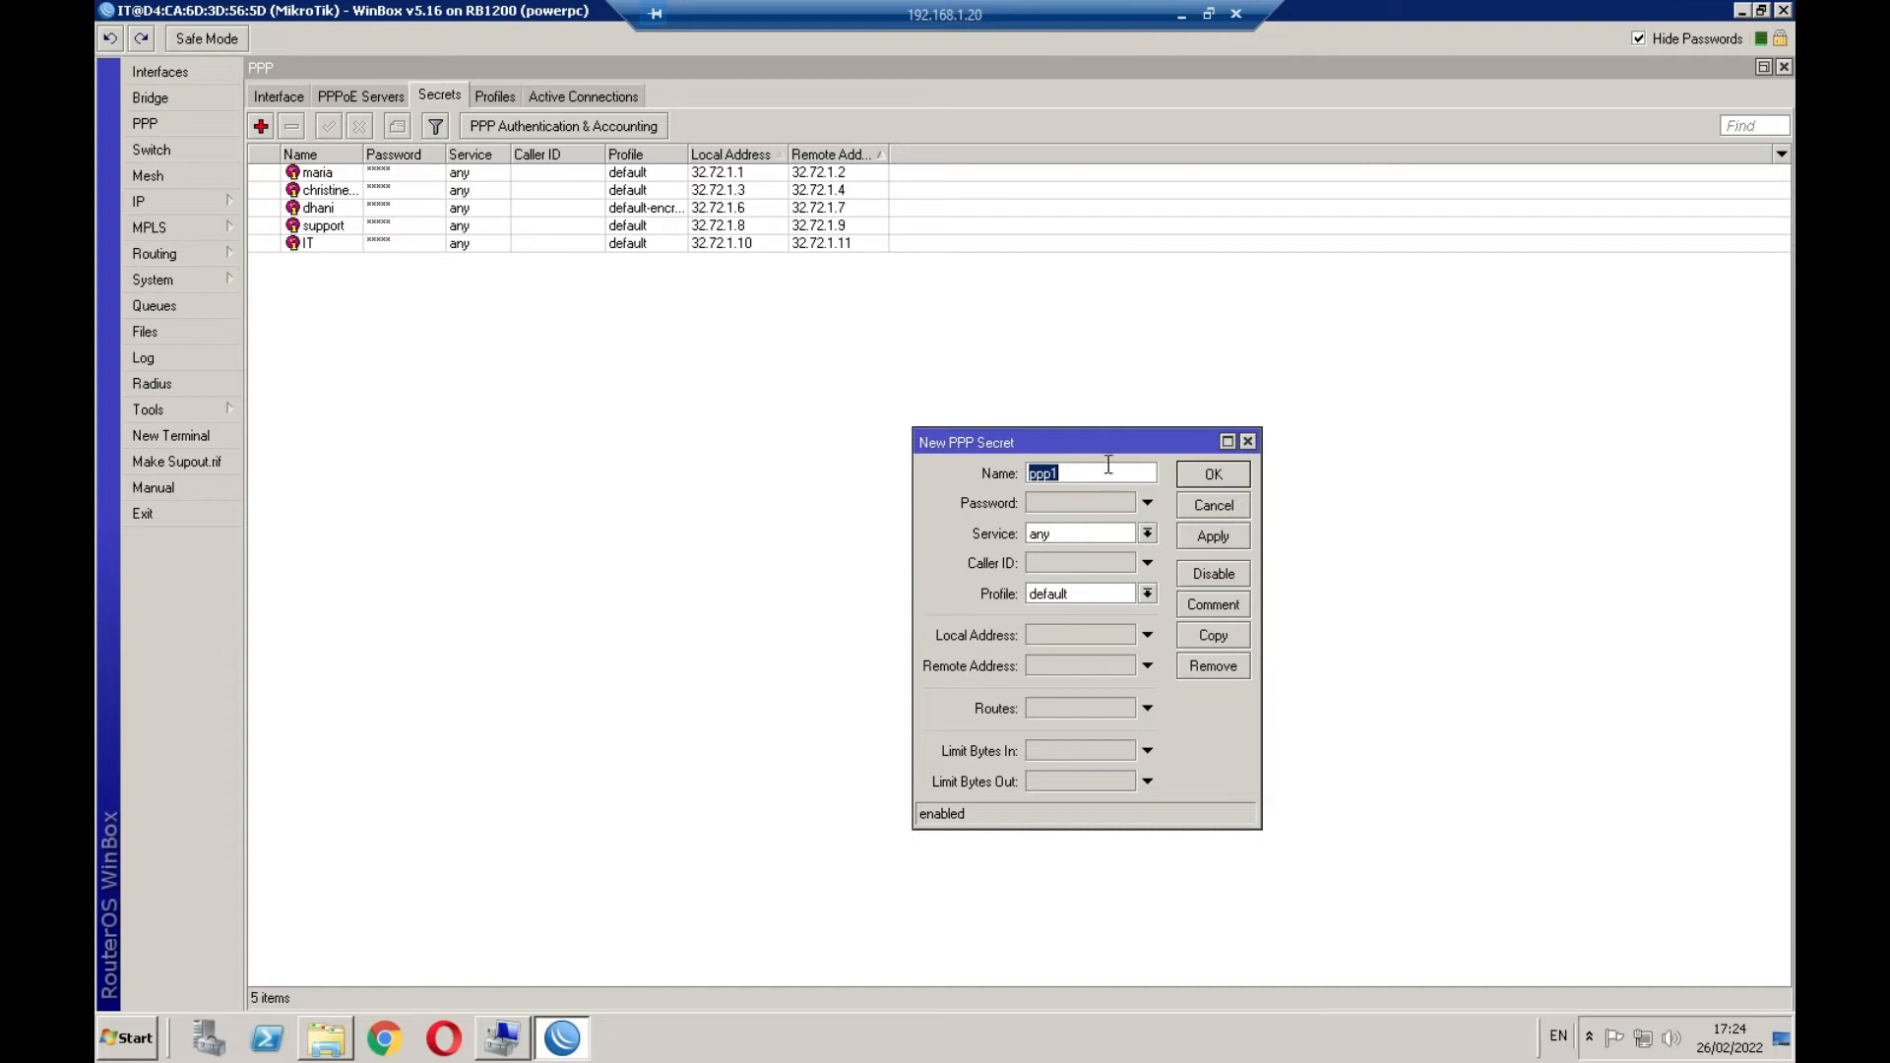
pyautogui.moveTo(1121, 435); pyautogui.dragTo(1403, 315)
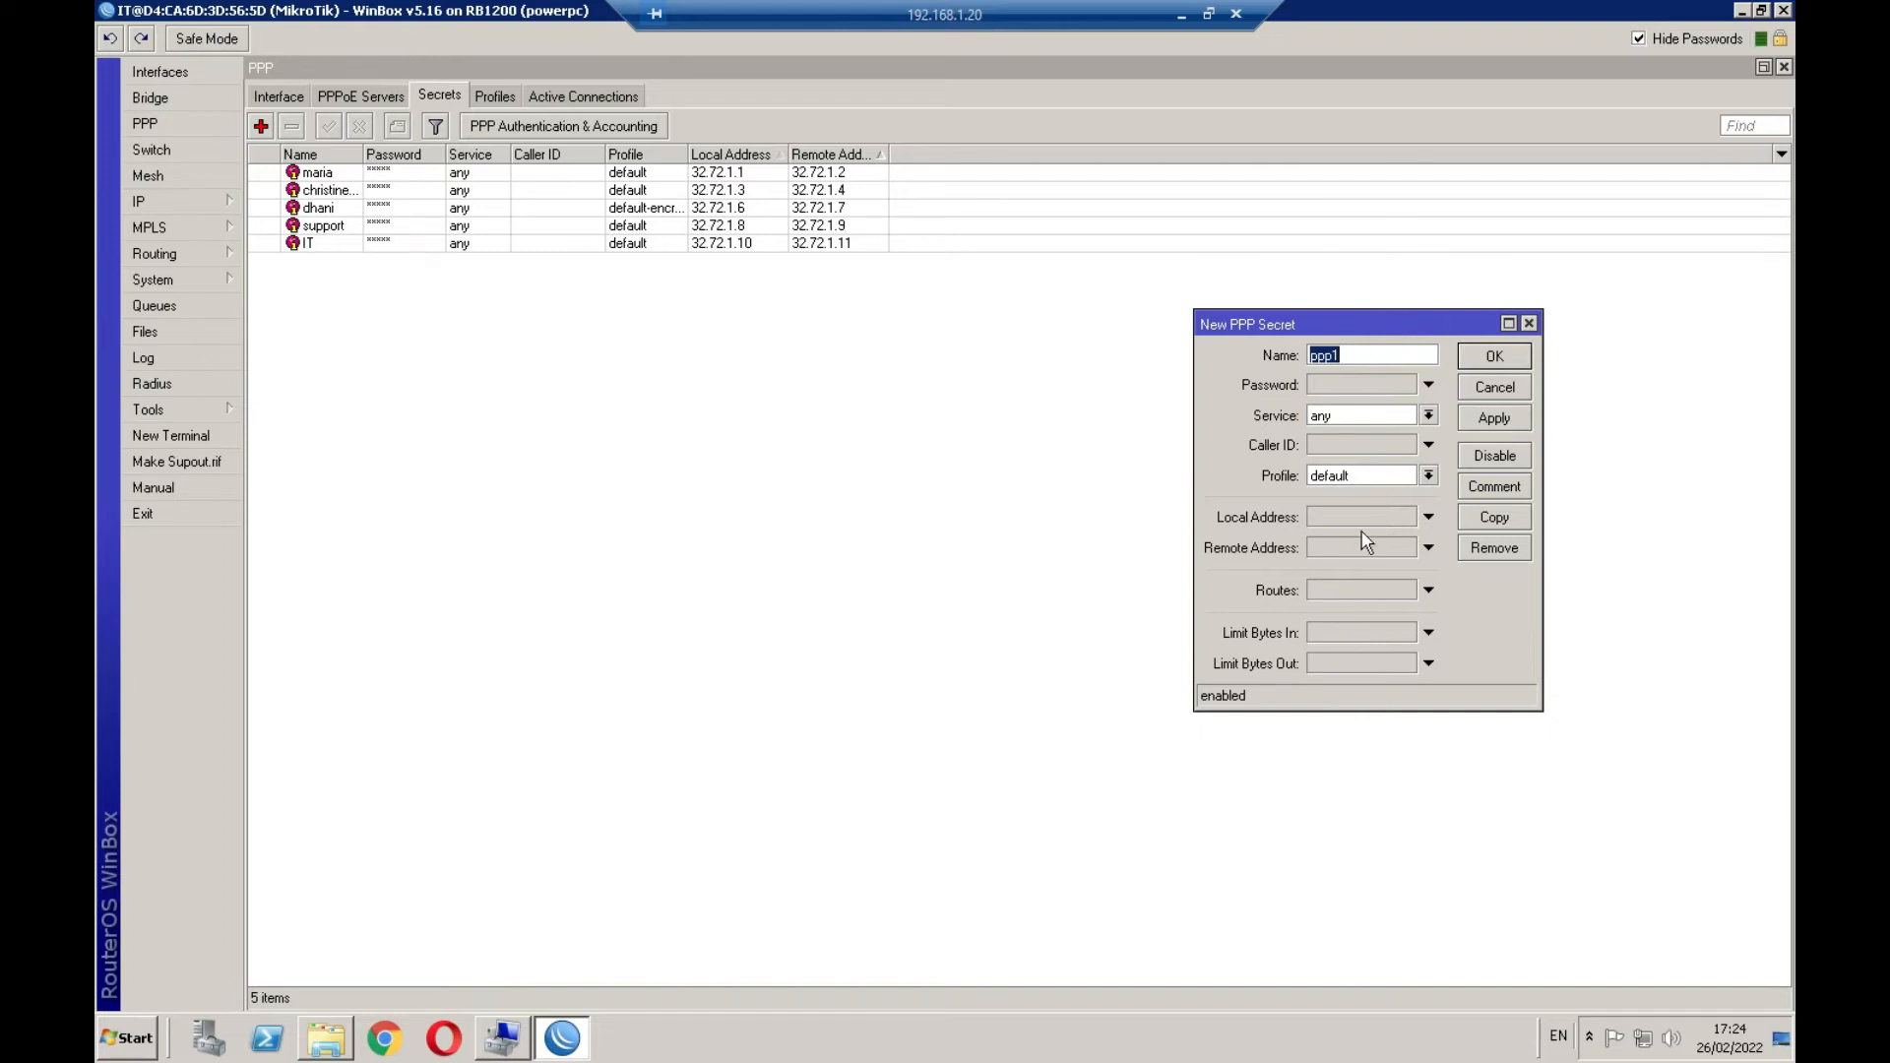
# Enter name test, a password, local address 32.72.1.12 and remote address 32.72.1.13, then save
pyautogui.click(1367, 355)
pyautogui.moveTo(1391, 355); pyautogui.dragTo(1274, 364)
pyautogui.write('test')
pyautogui.click(1404, 380)
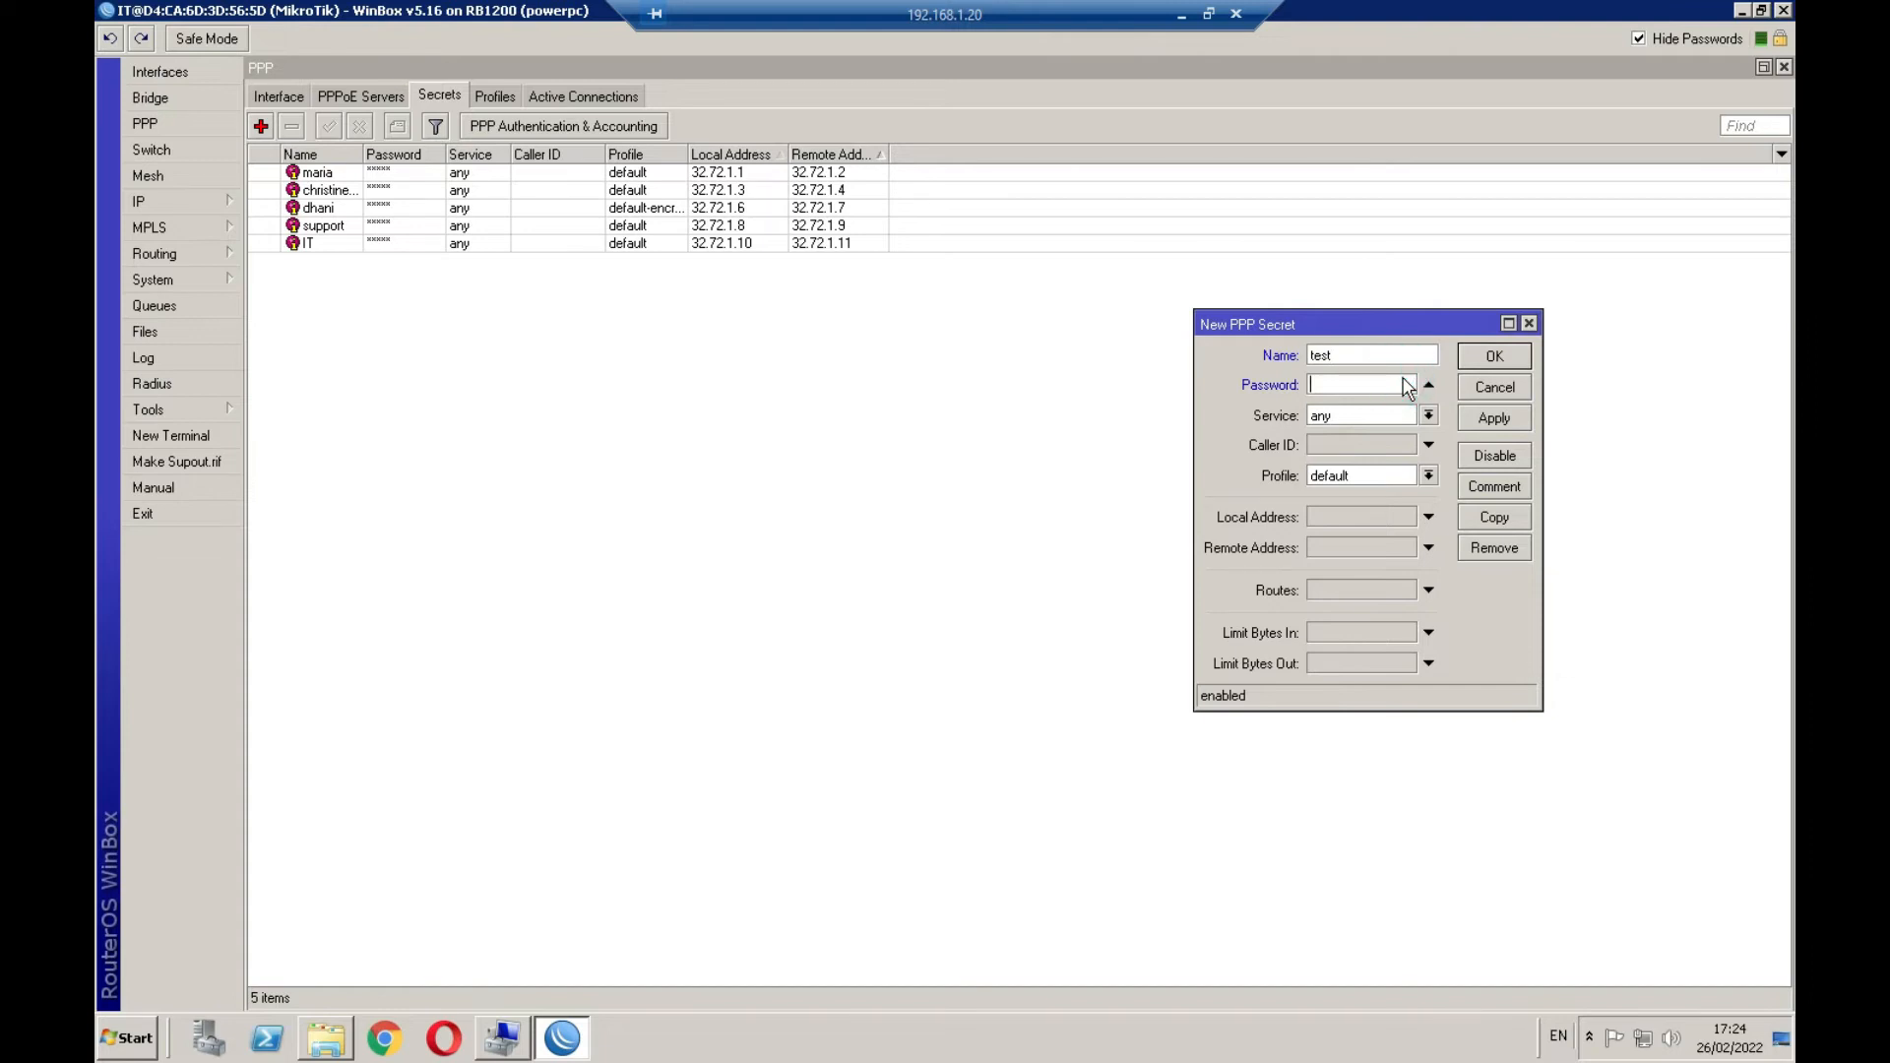
pyautogui.write('123456789')
pyautogui.click(1345, 517)
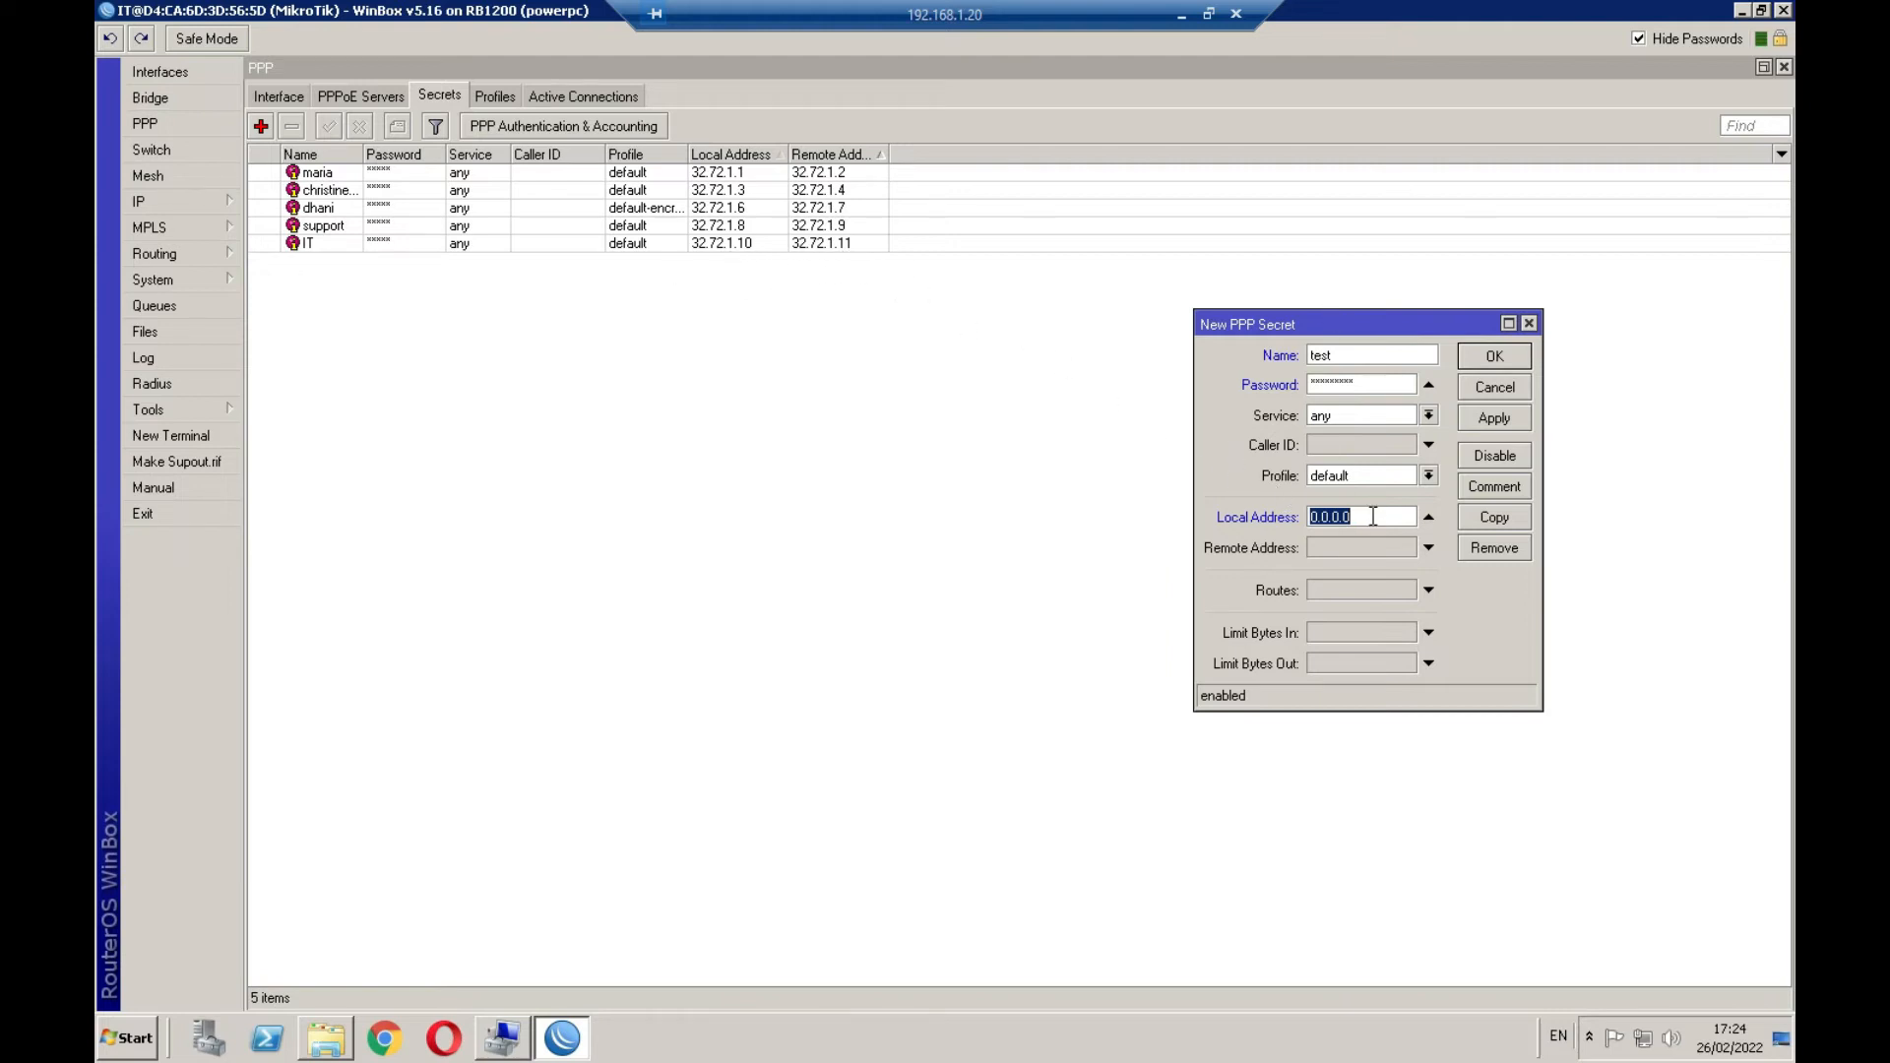
pyautogui.write('32.72.1.12')
pyautogui.click(1383, 550)
pyautogui.write('32')
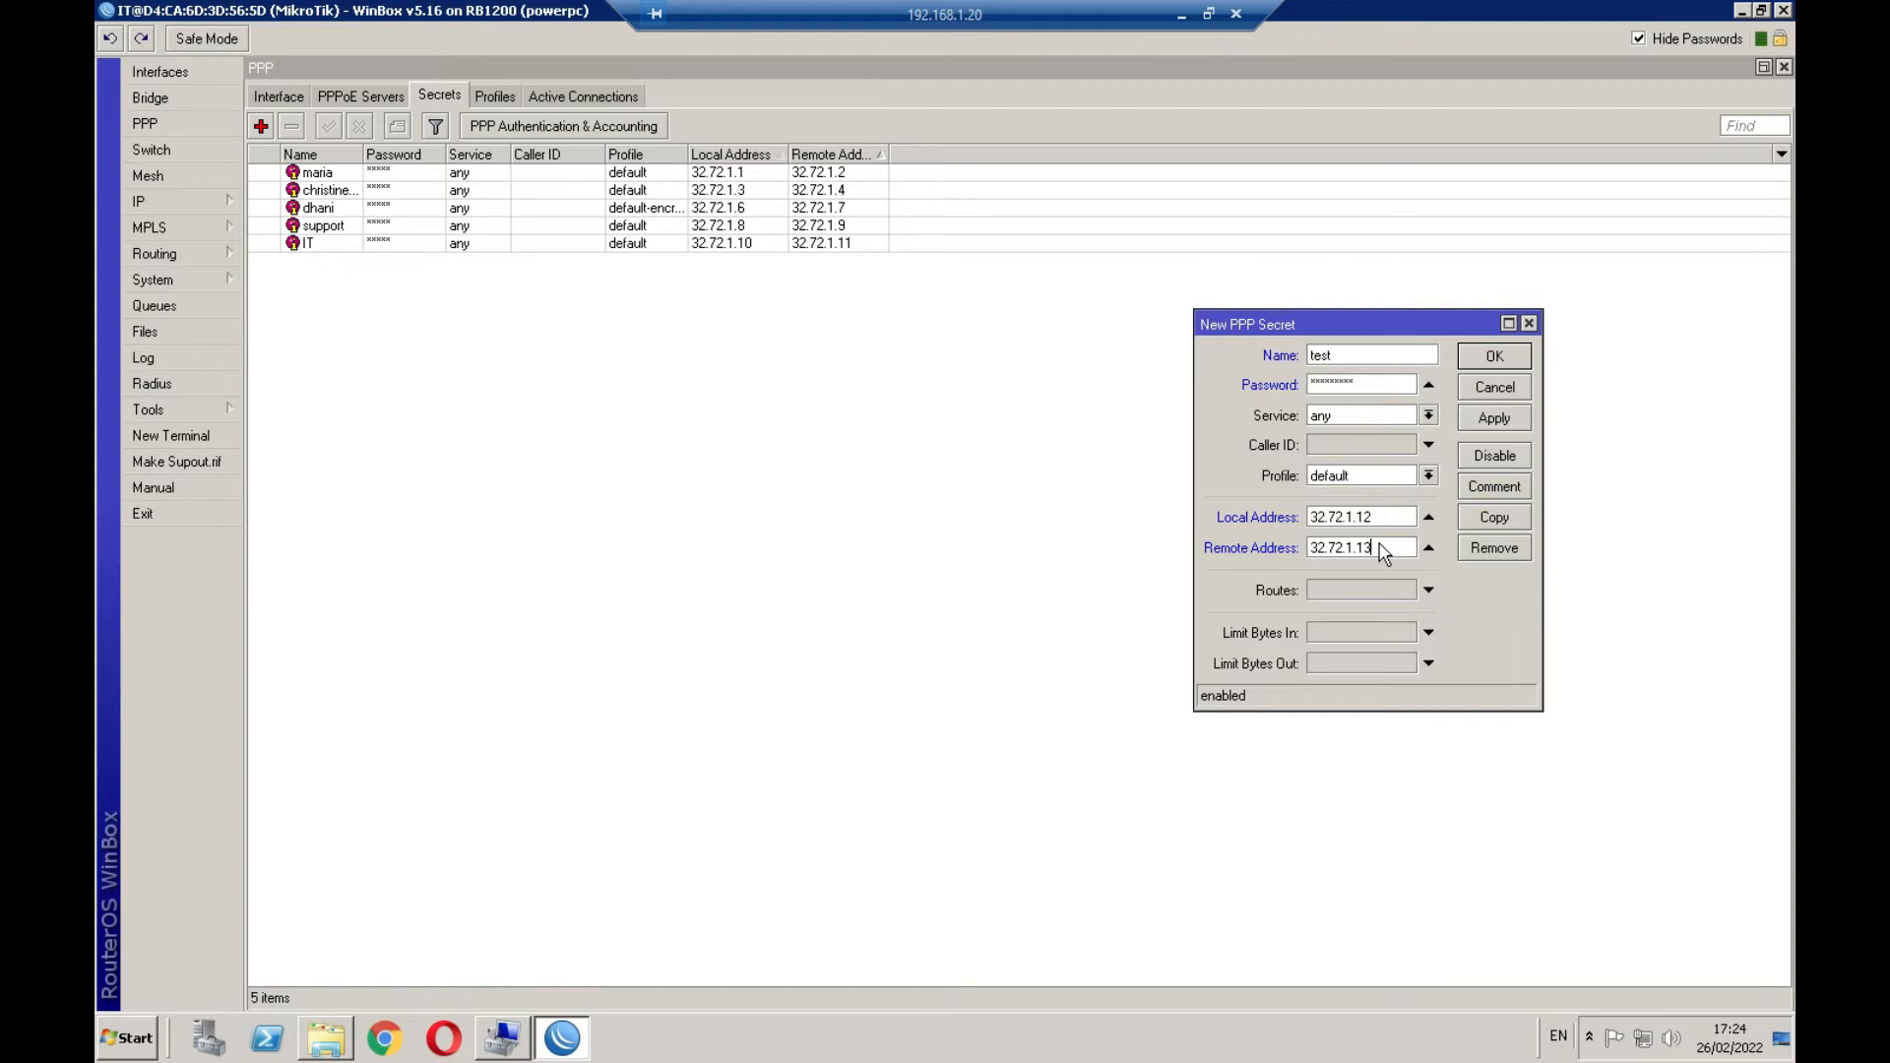
pyautogui.click(1521, 362)
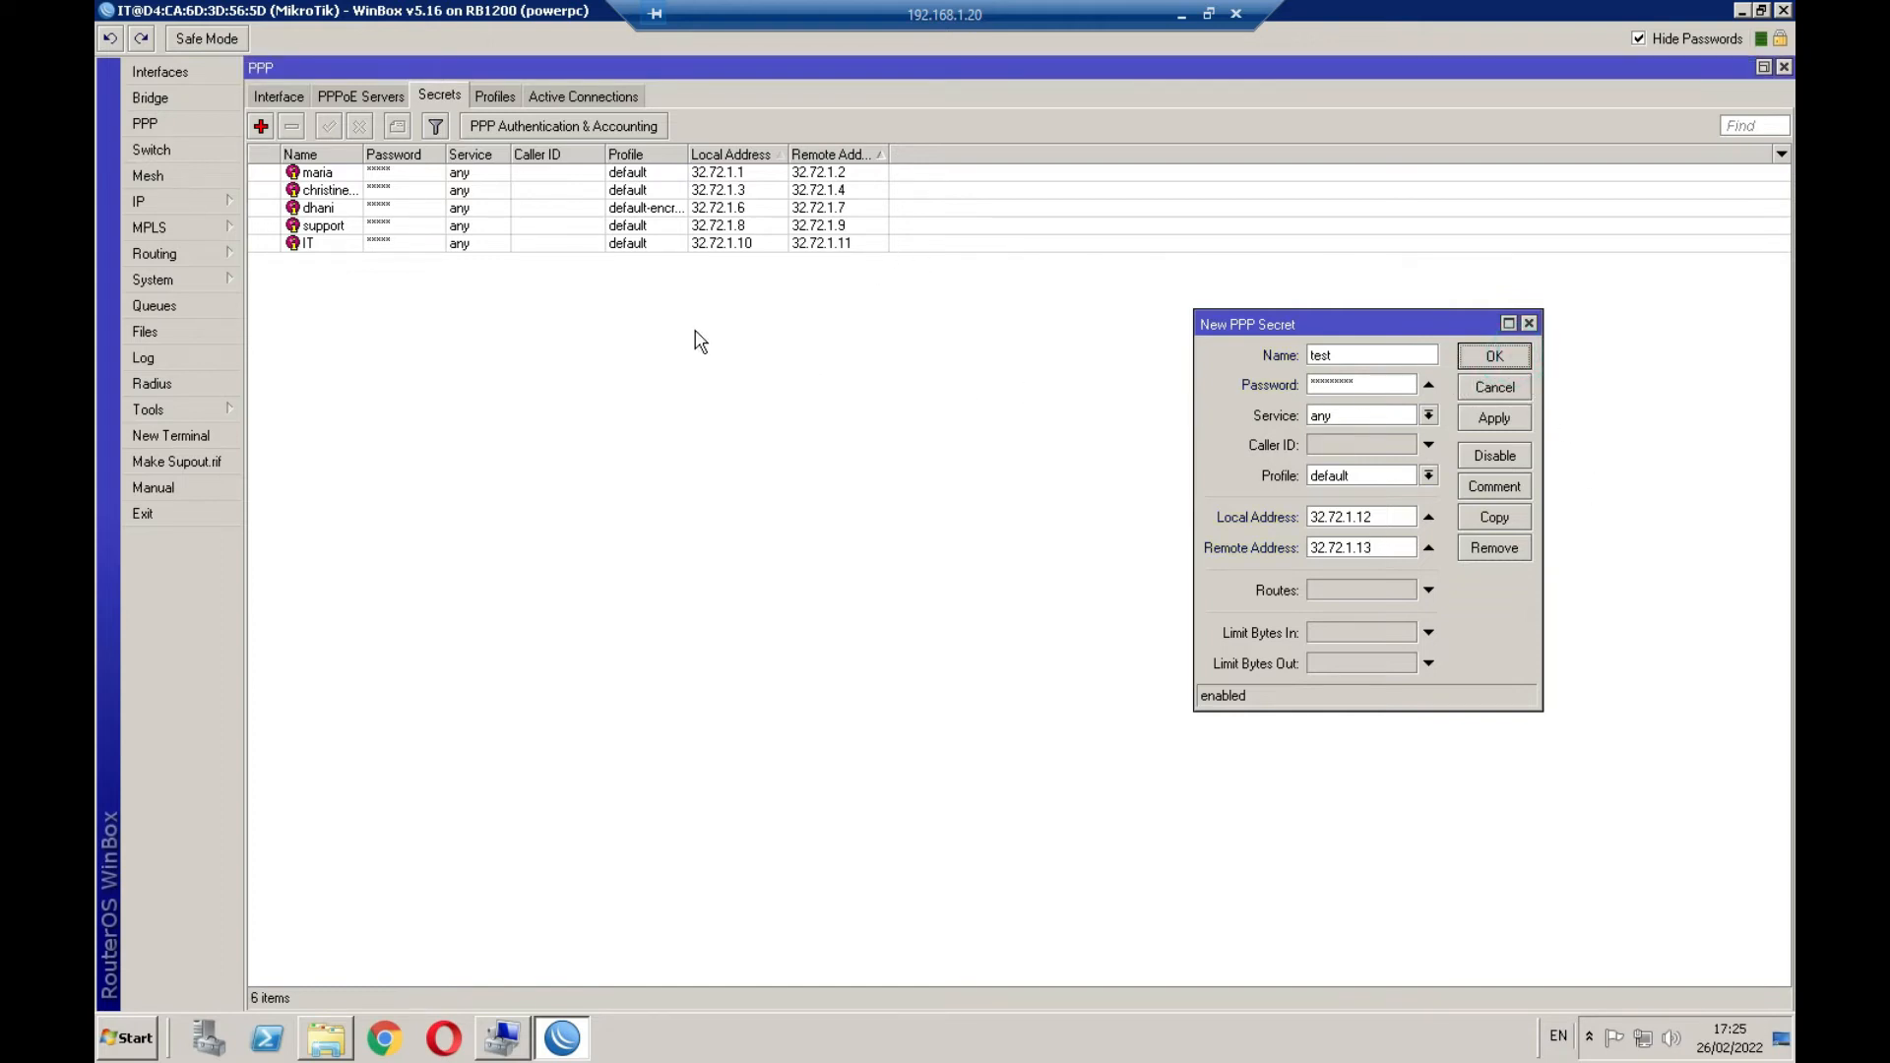
# Confirm the test secret and close the New PPP Secret form
pyautogui.click(1496, 360)
pyautogui.click(1390, 548)
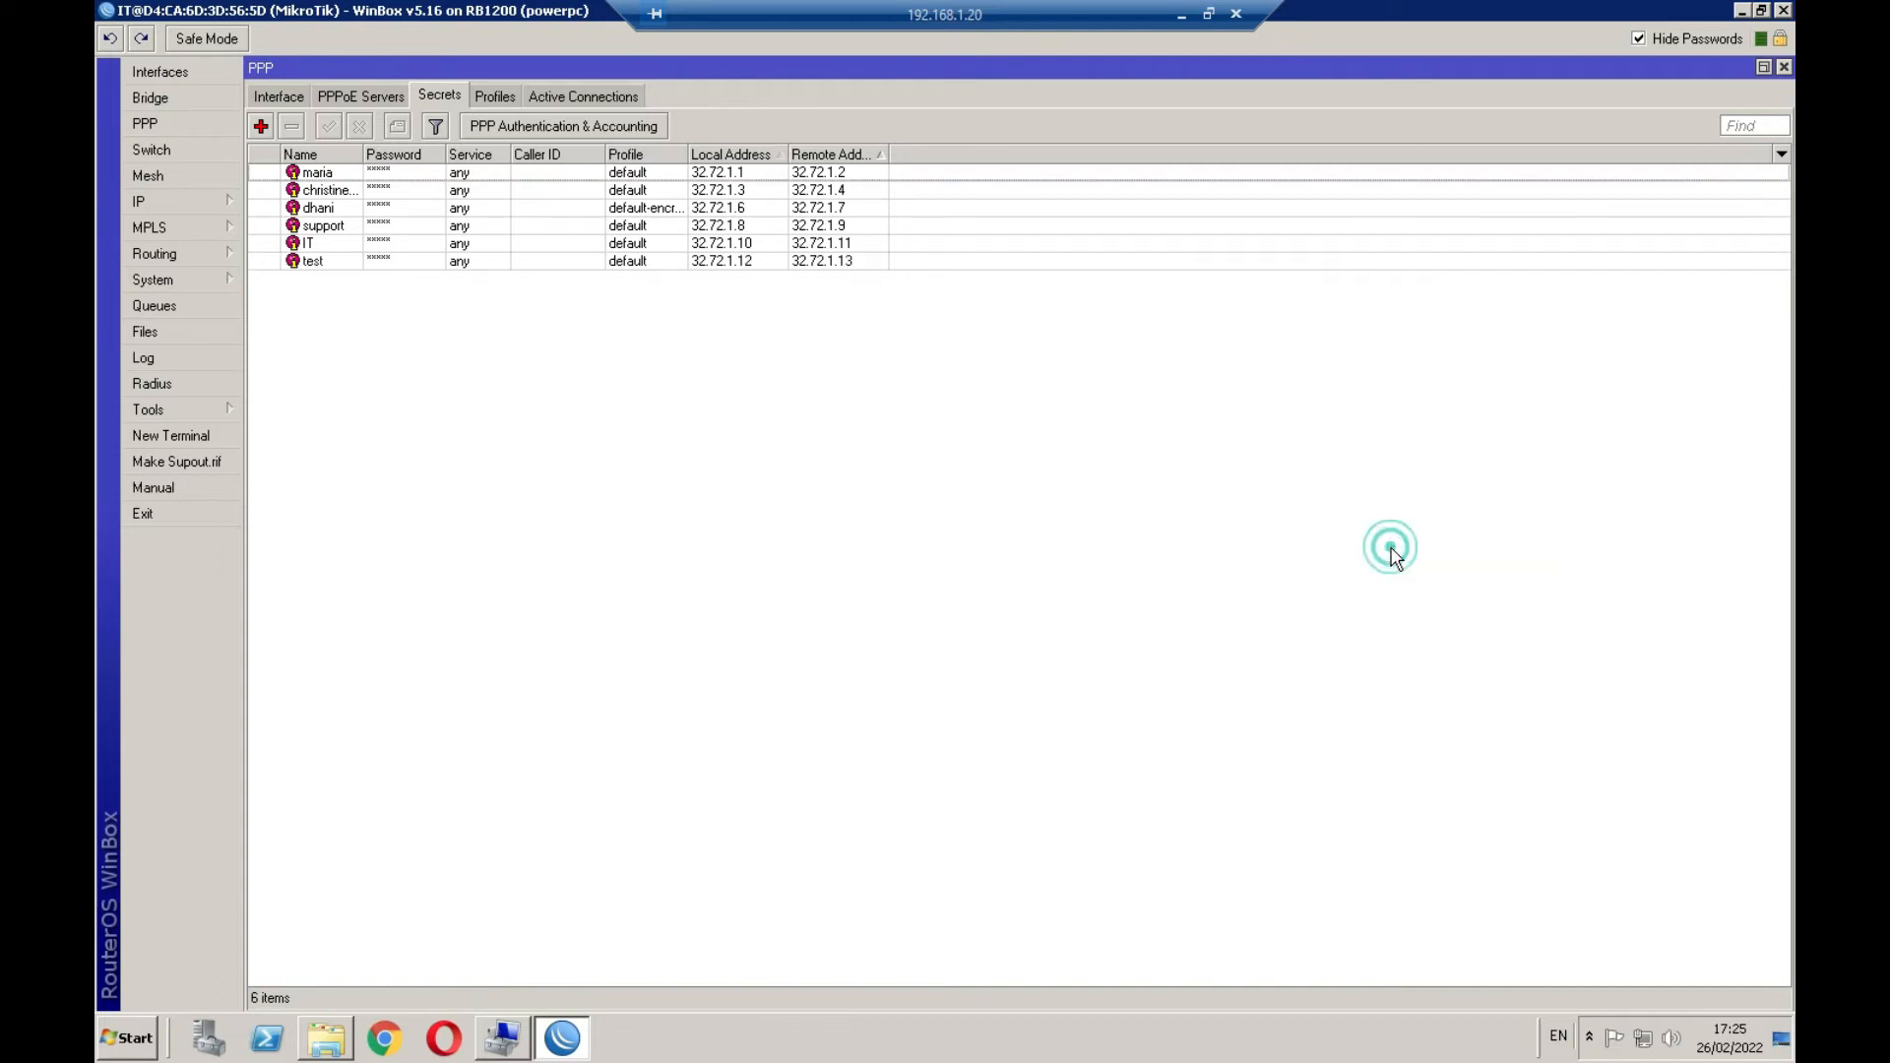
pyautogui.click(332, 262)
# Compare the new test row with the IT entry, then minimize WinBox
pyautogui.click(392, 260)
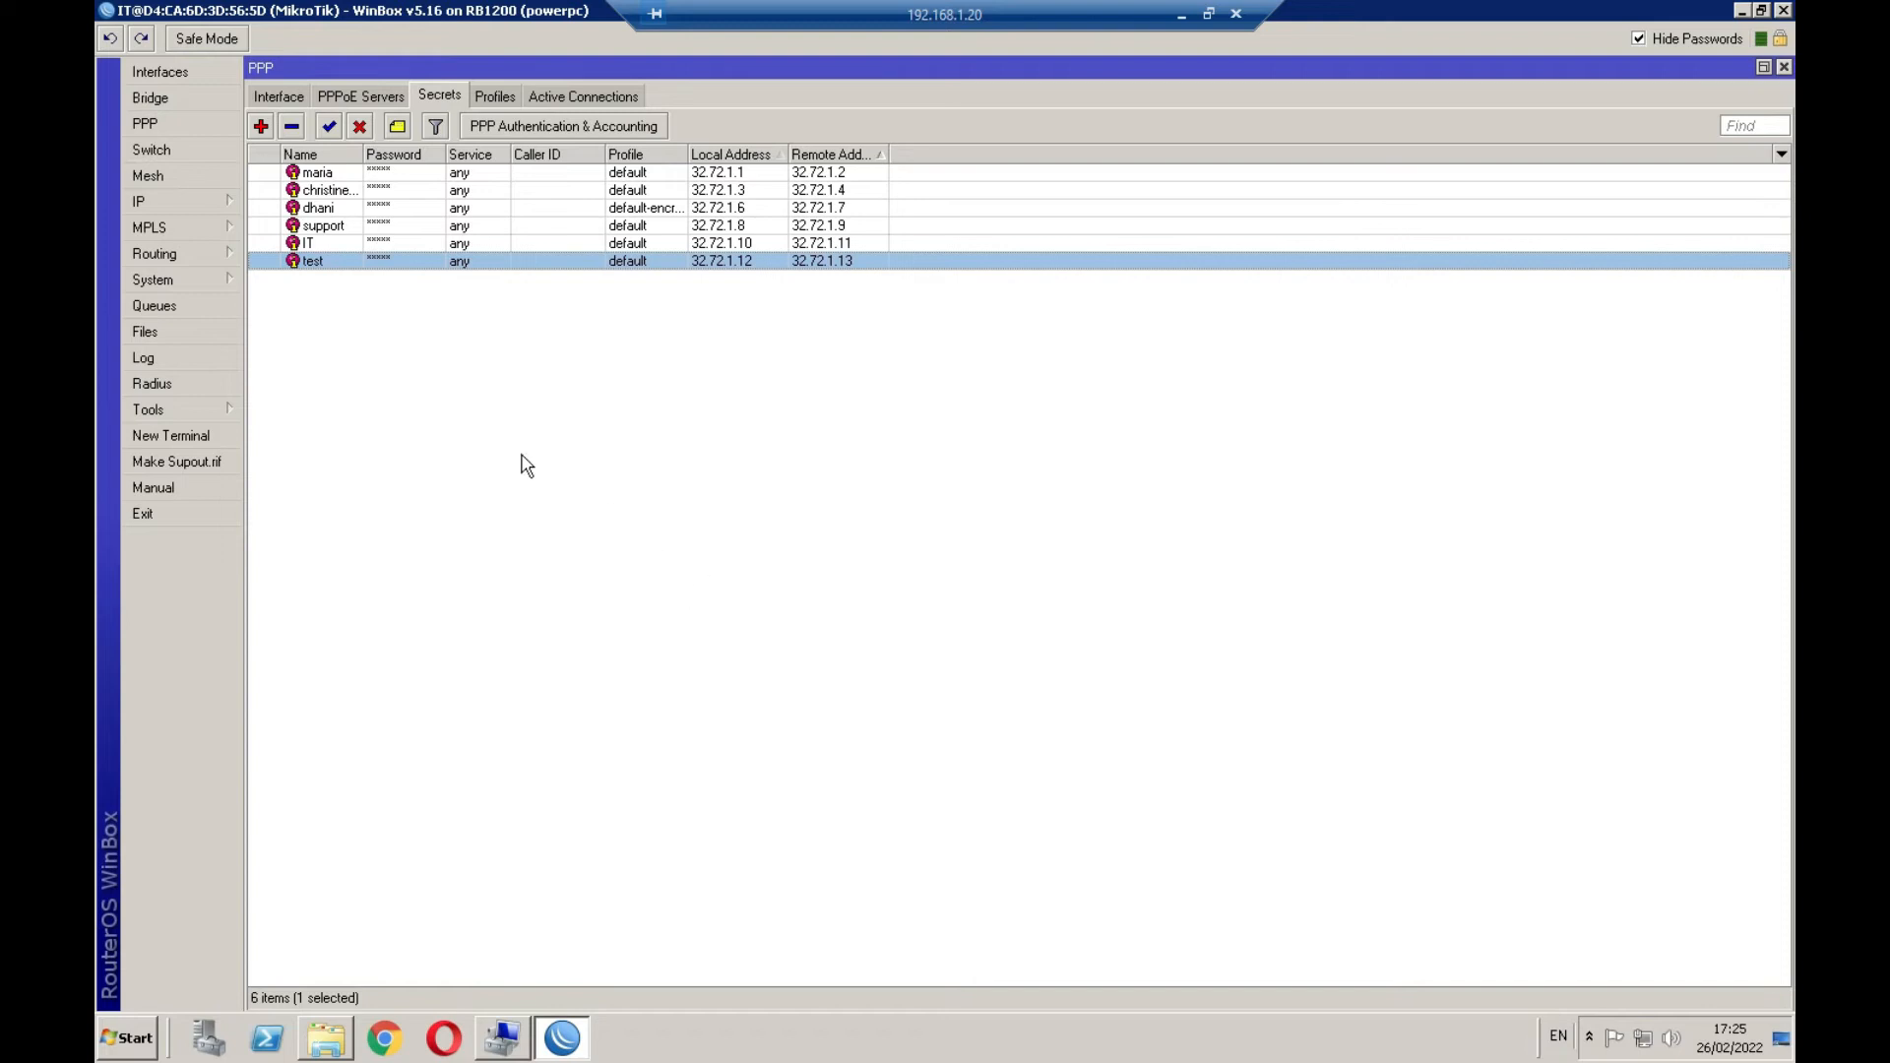
pyautogui.click(319, 245)
pyautogui.click(317, 264)
pyautogui.click(317, 245)
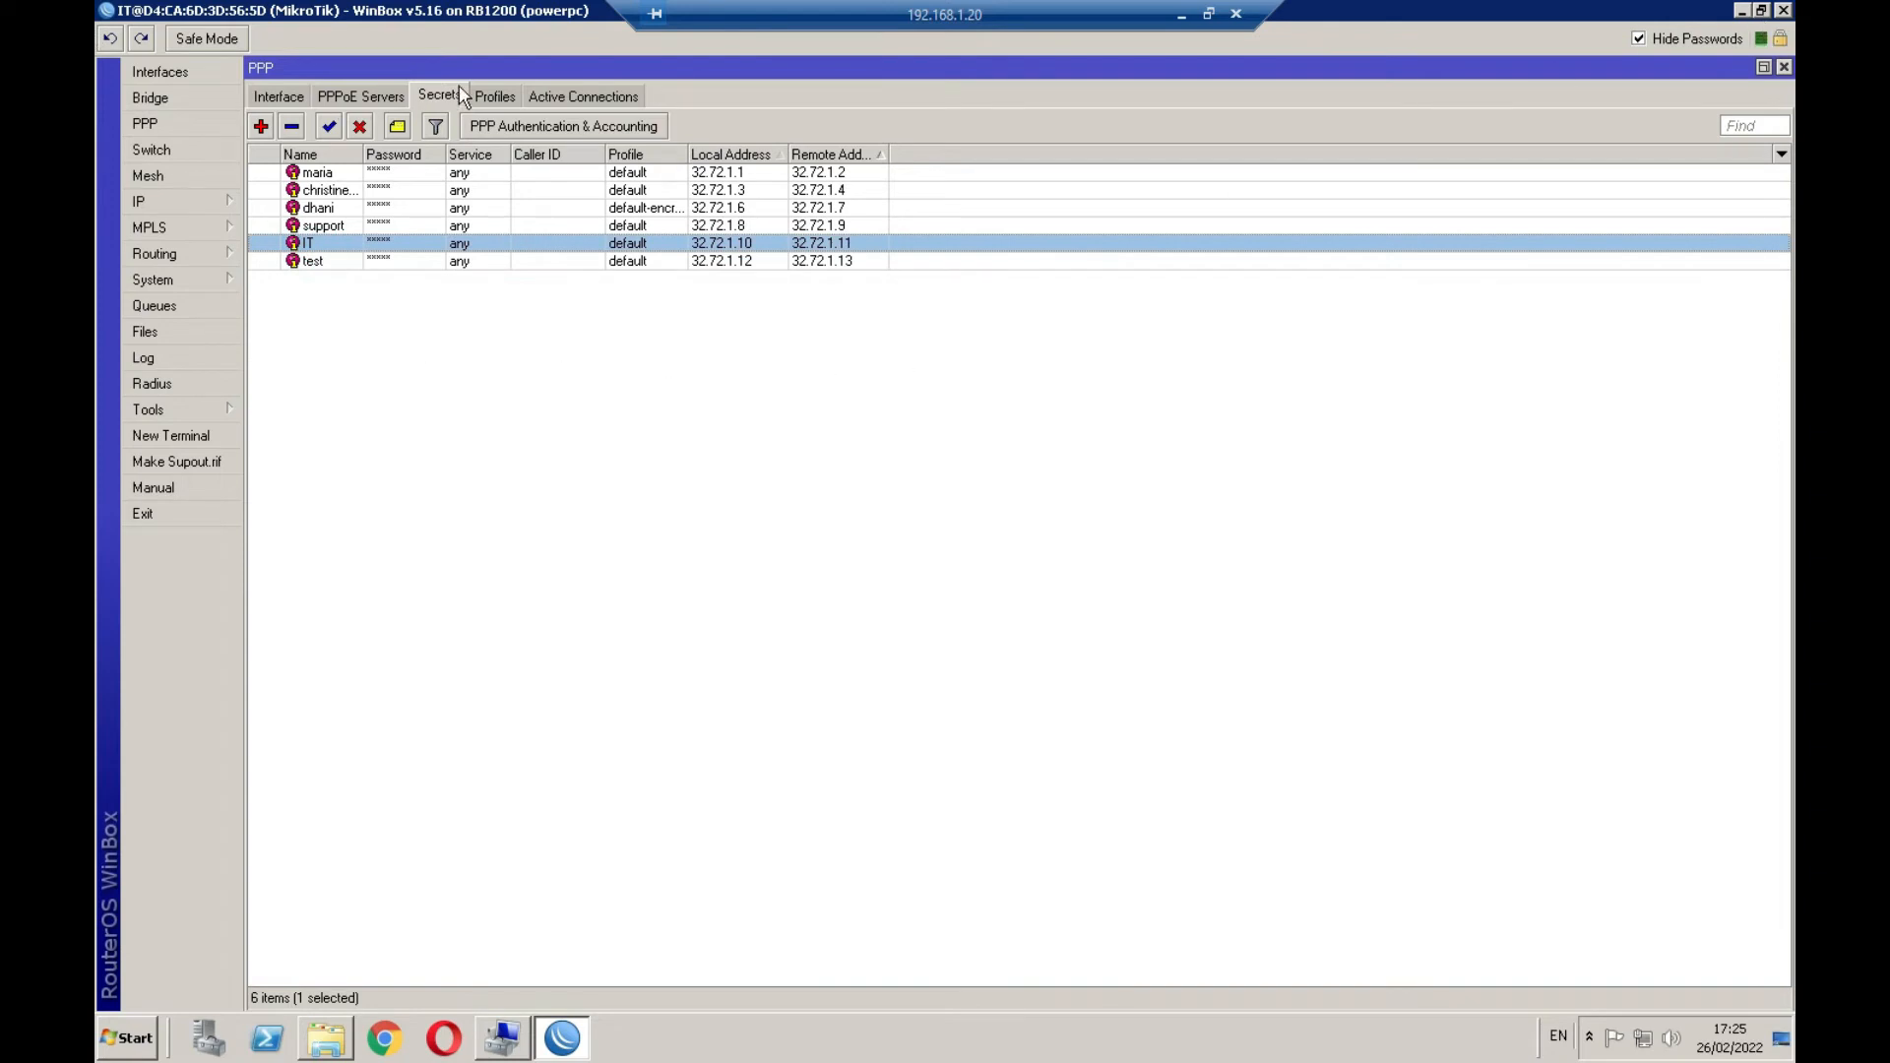
pyautogui.click(1741, 11)
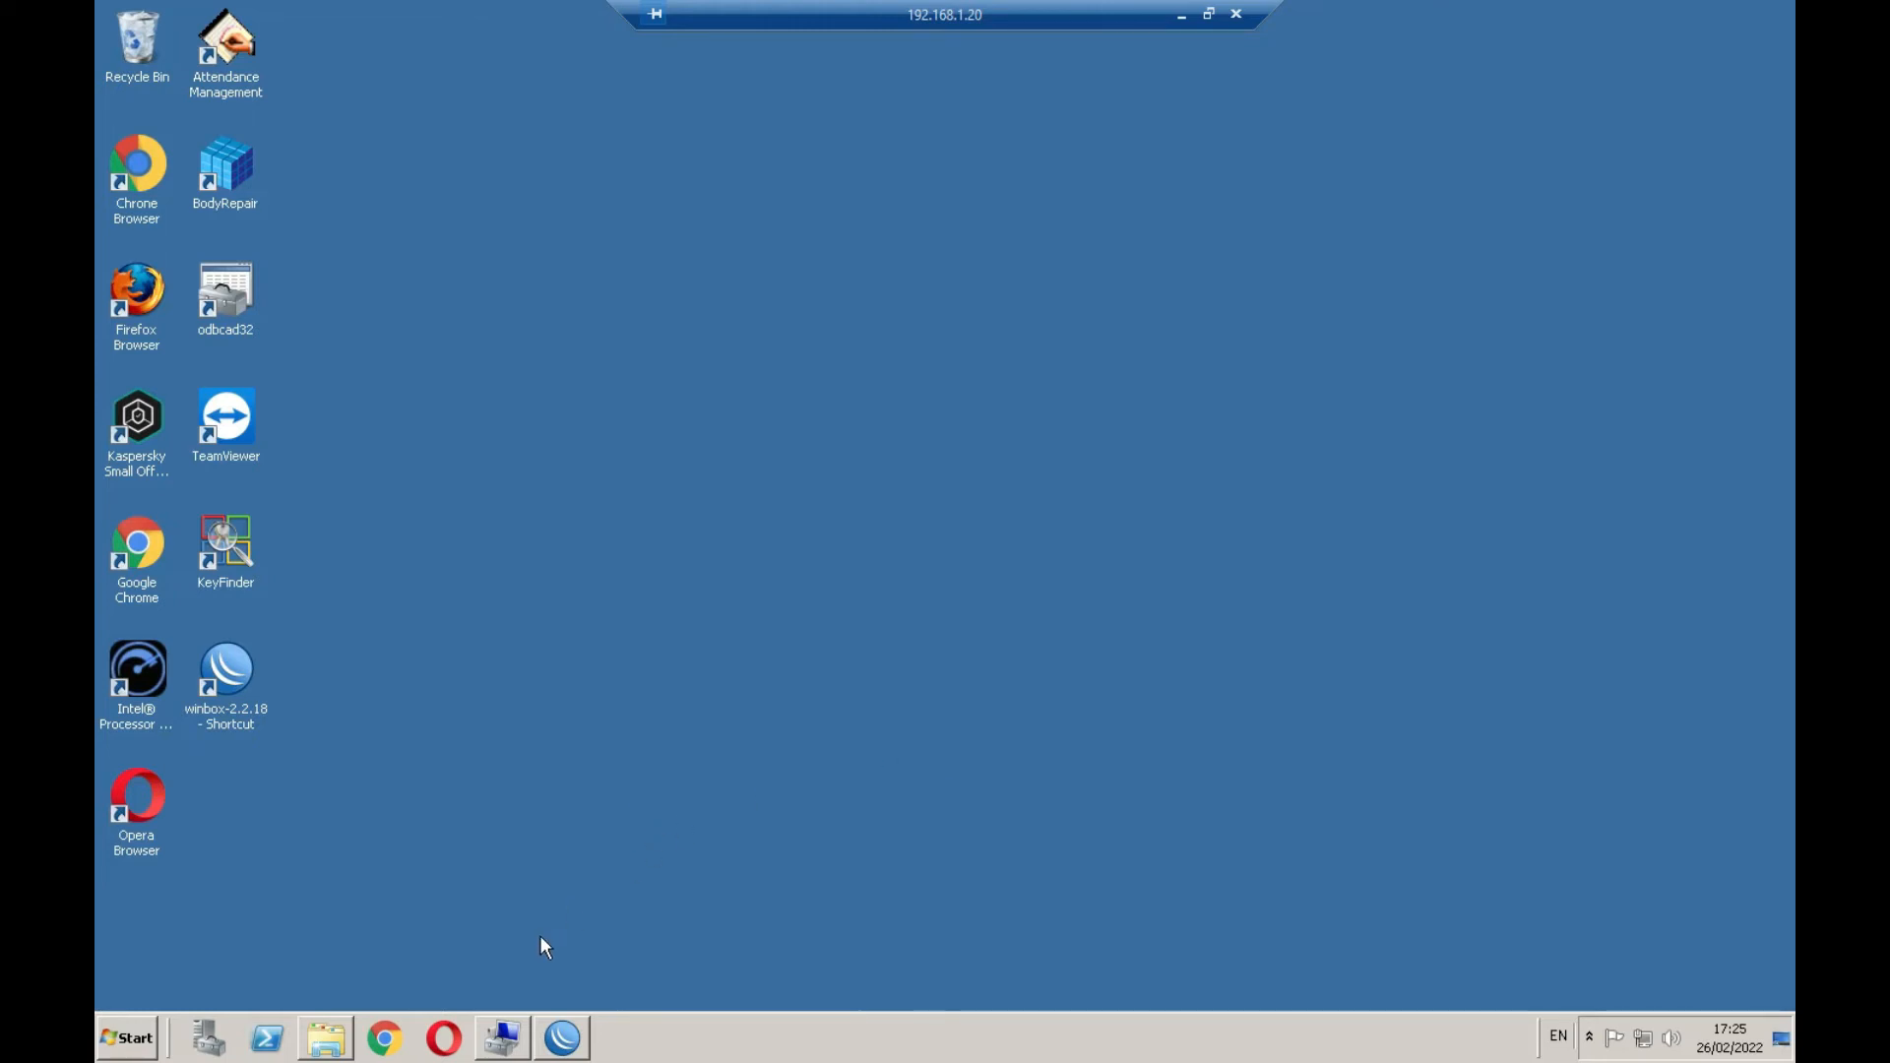
# Search the Start menu for 'computer' and bring Computer Management's Users list forward
pyautogui.click(141, 1050)
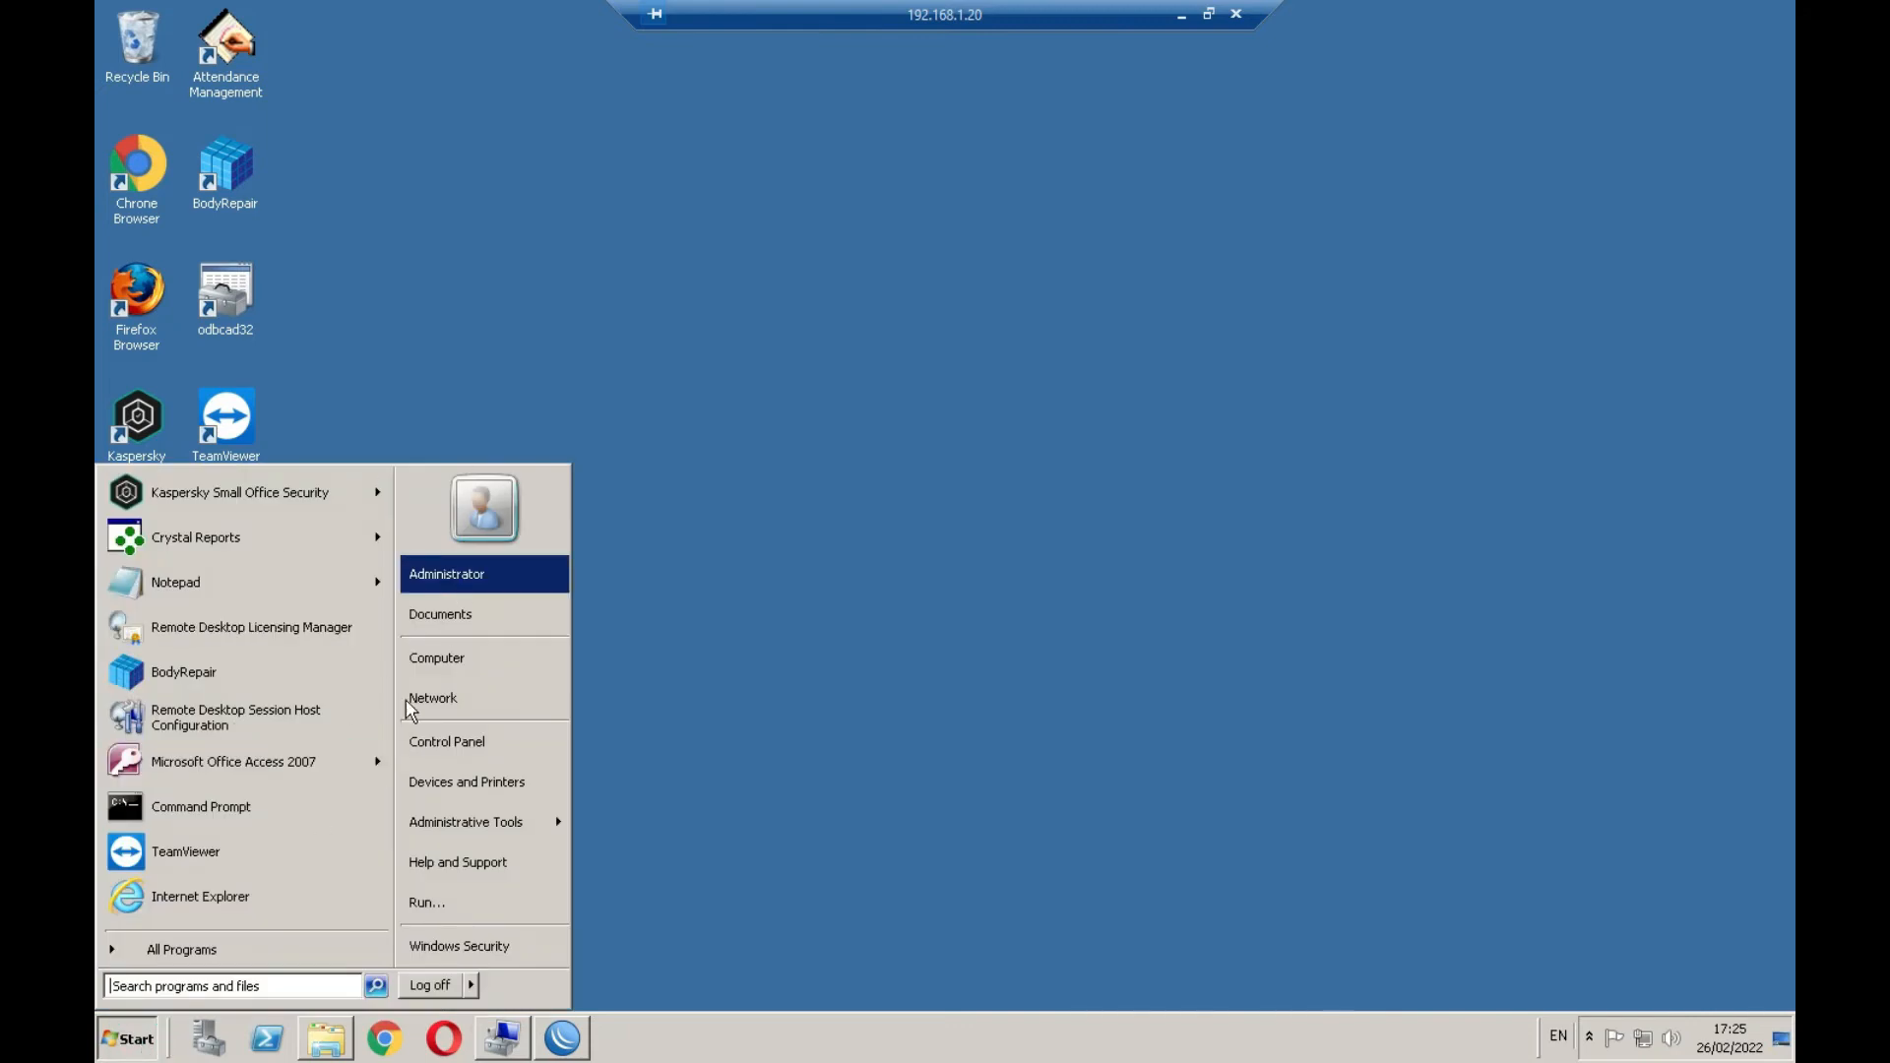
pyautogui.click(838, 546)
pyautogui.click(502, 1035)
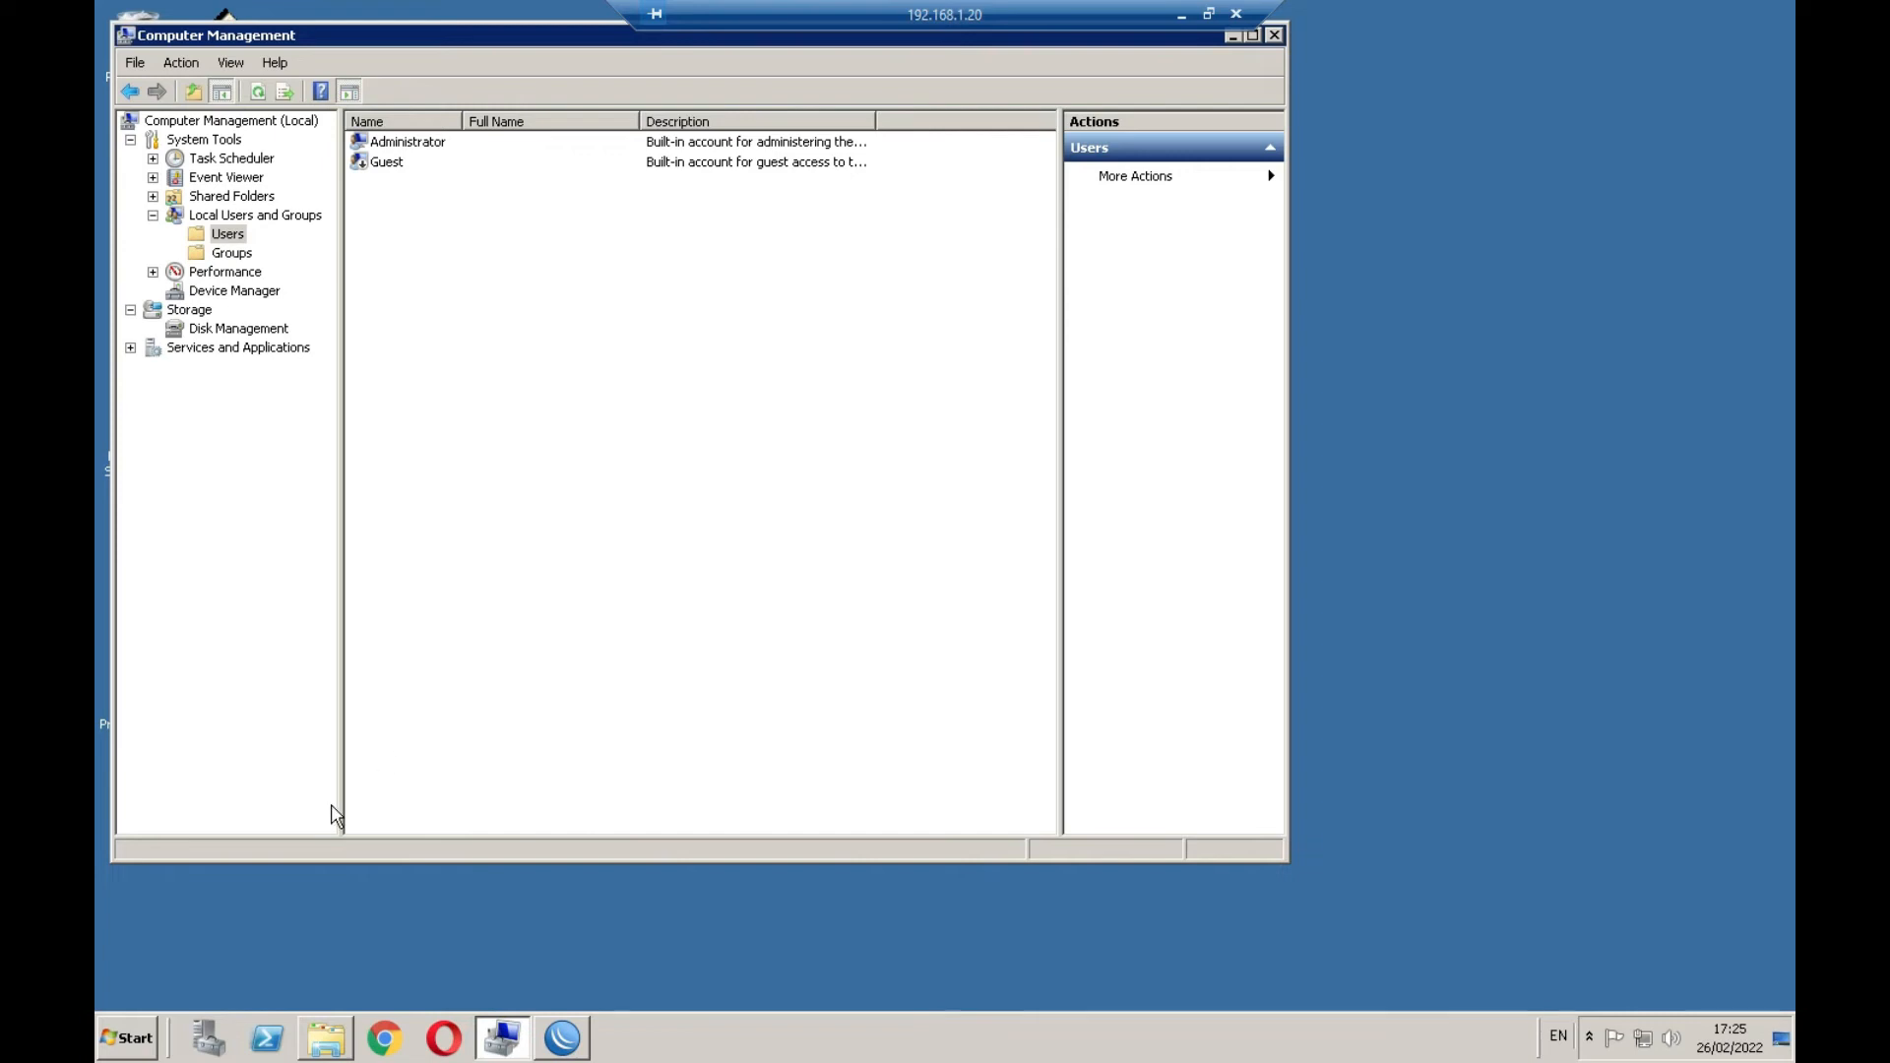
pyautogui.click(141, 1039)
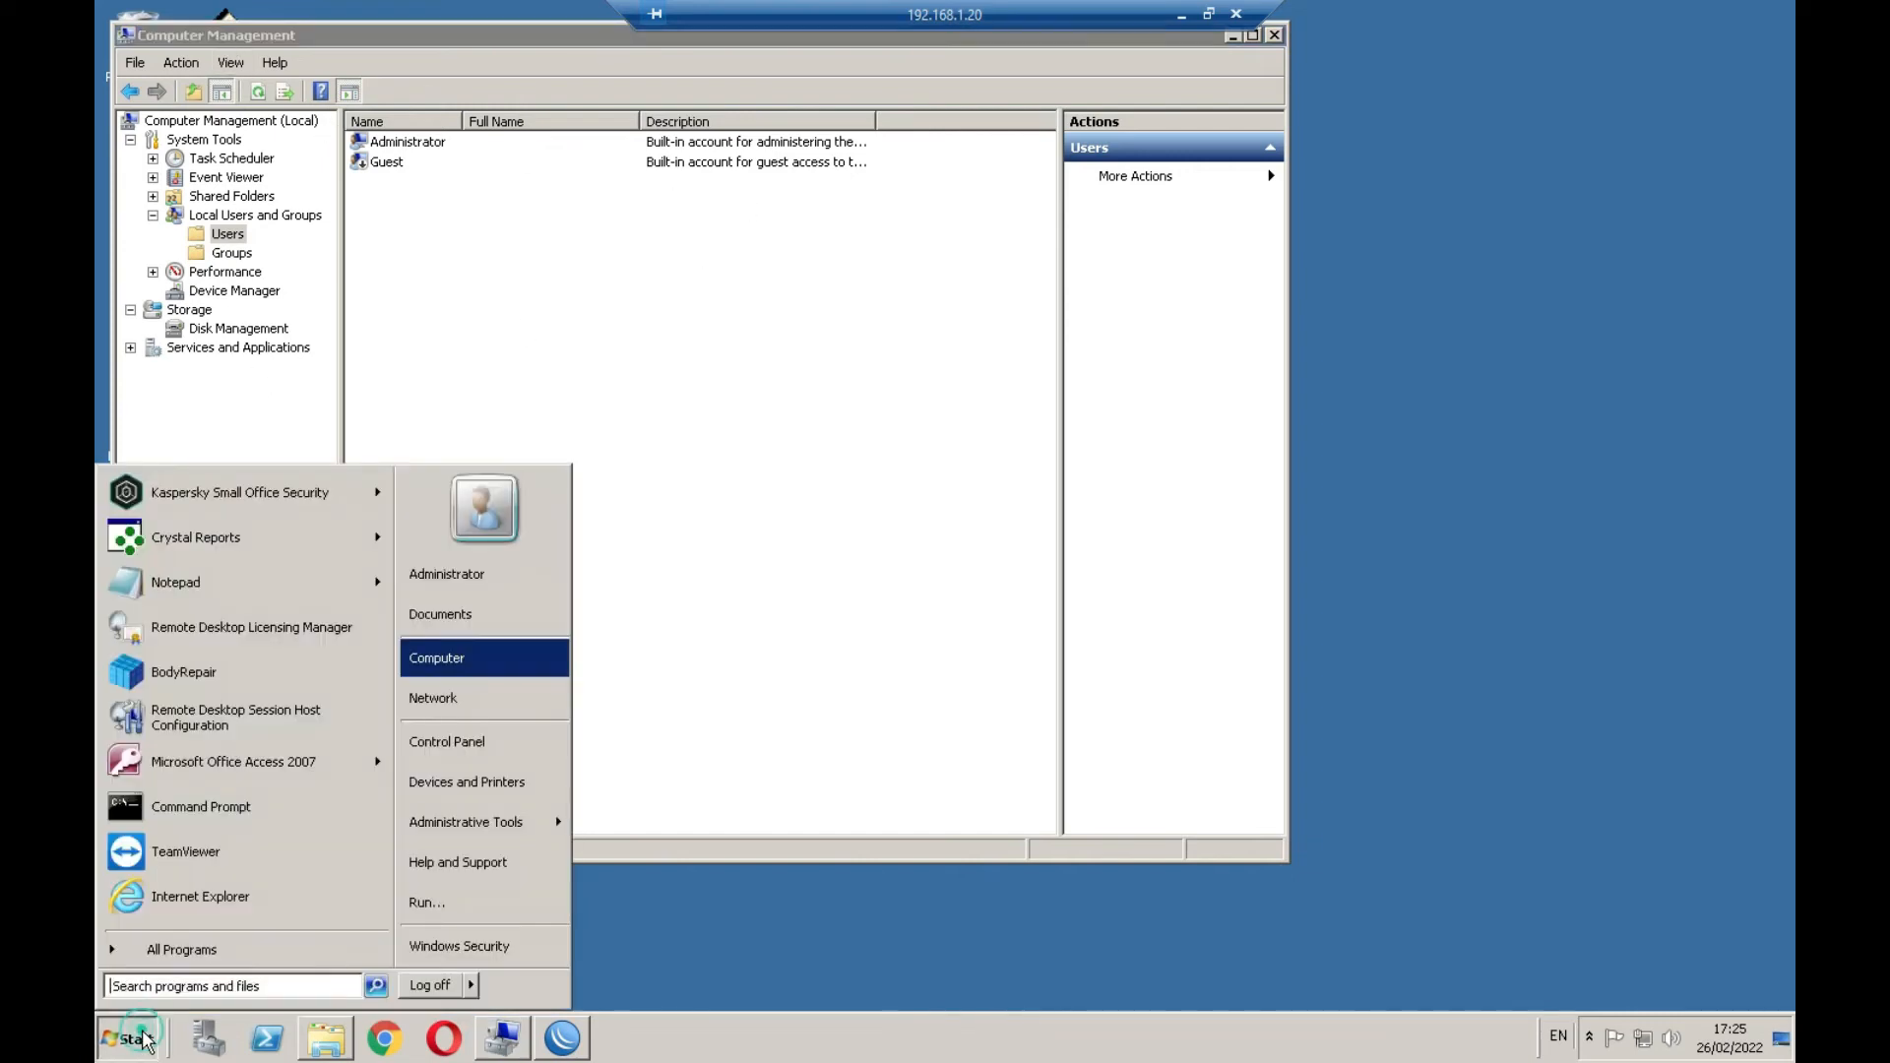
pyautogui.click(142, 984)
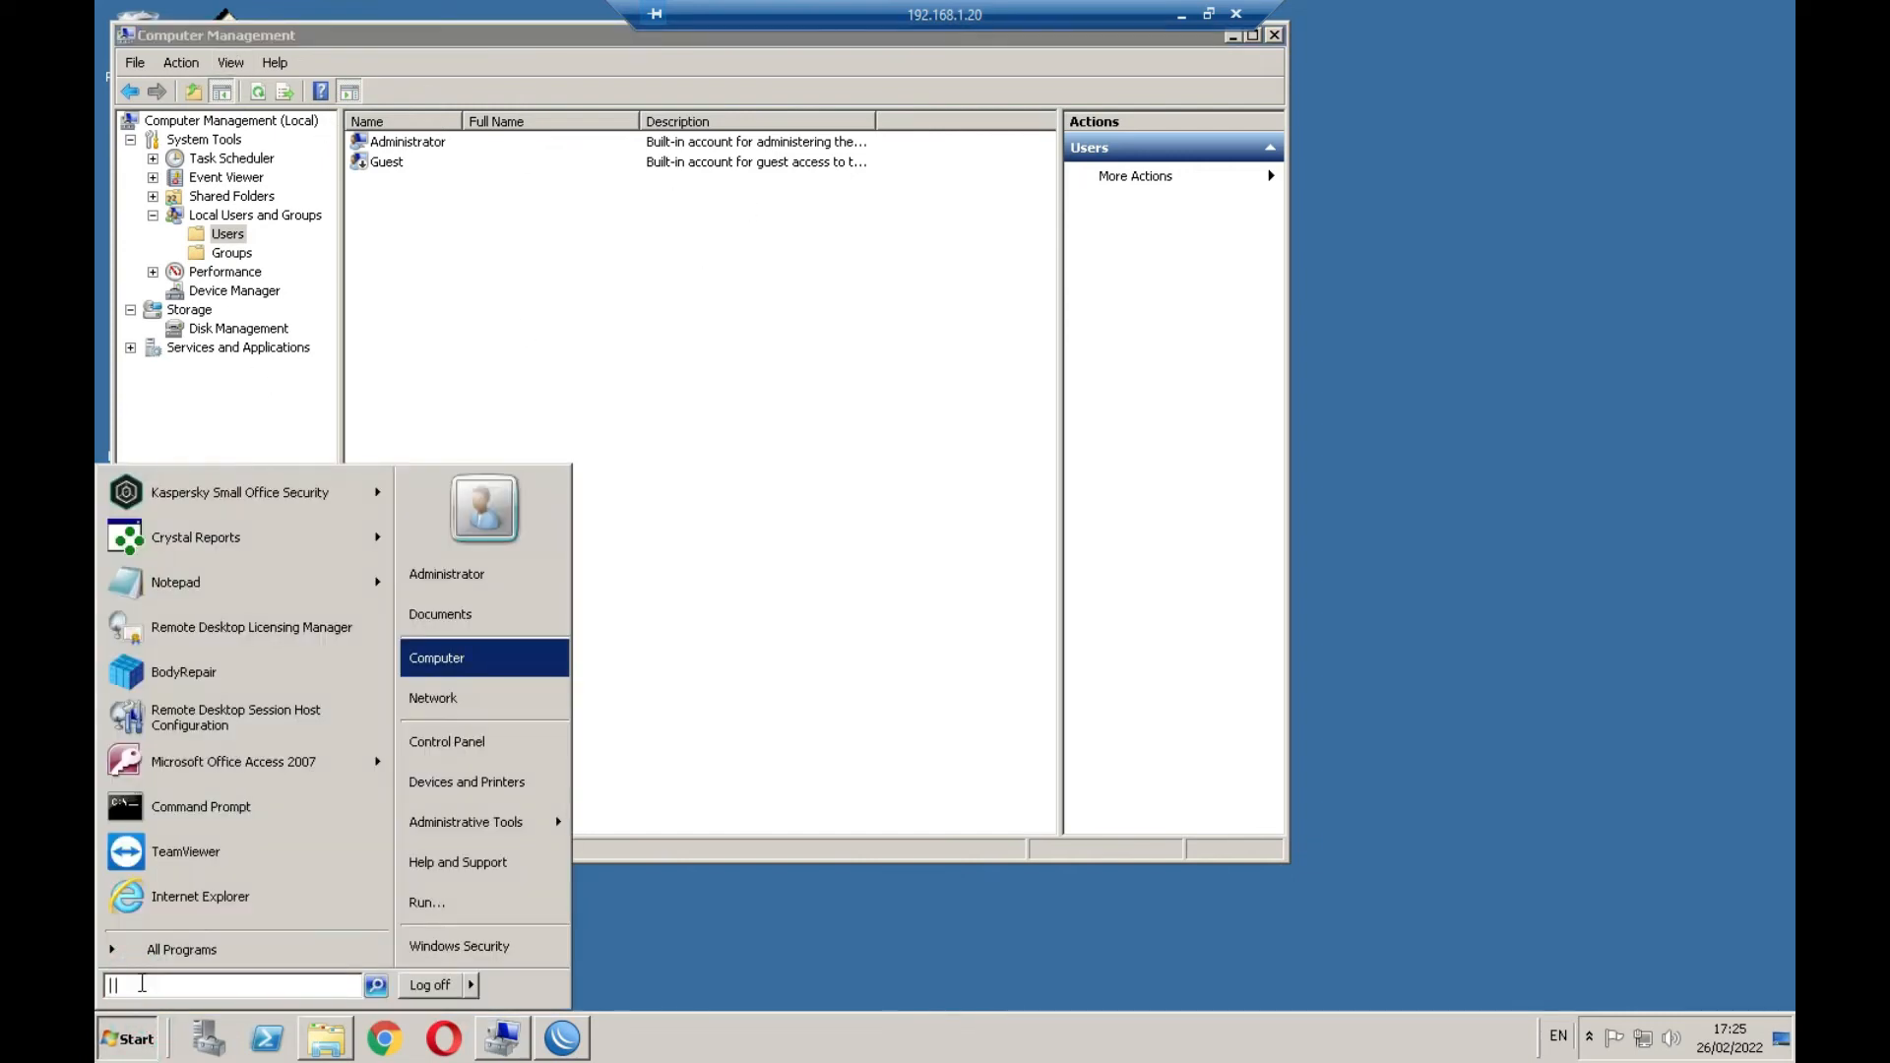
pyautogui.write('computer')
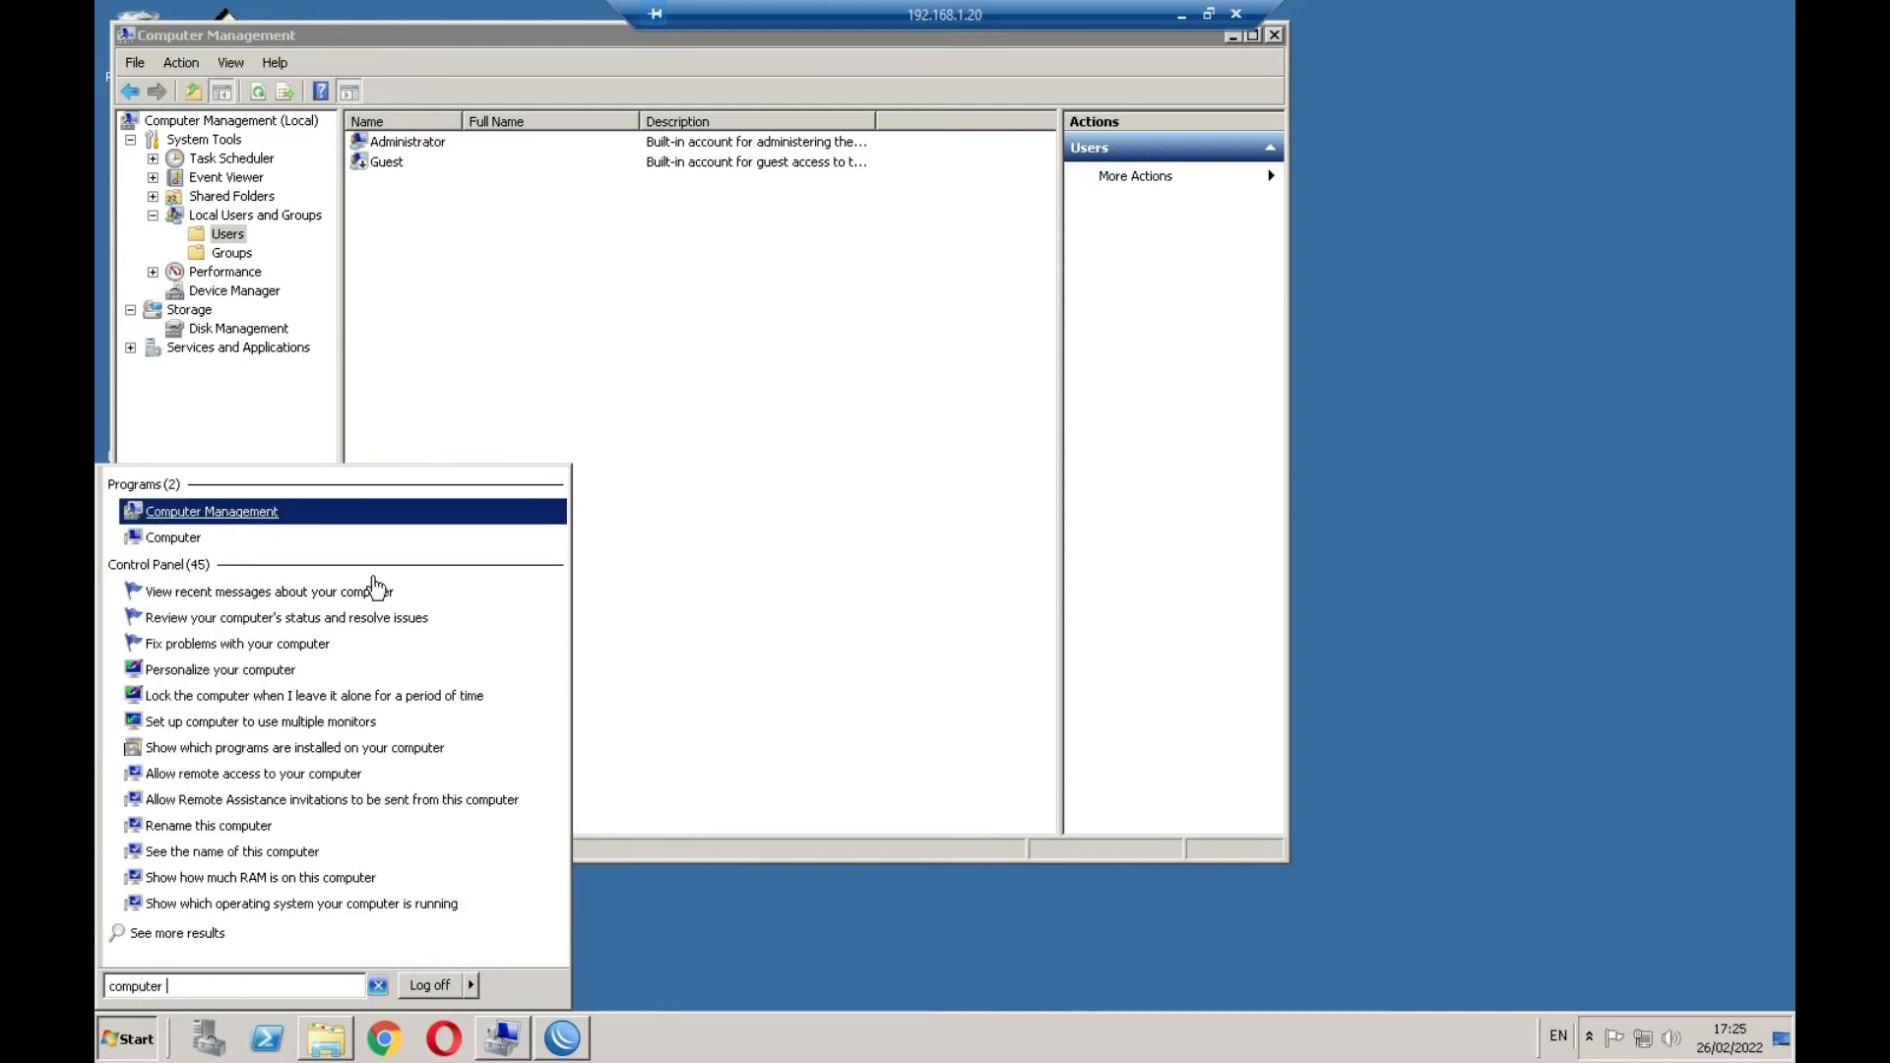
pyautogui.click(467, 39)
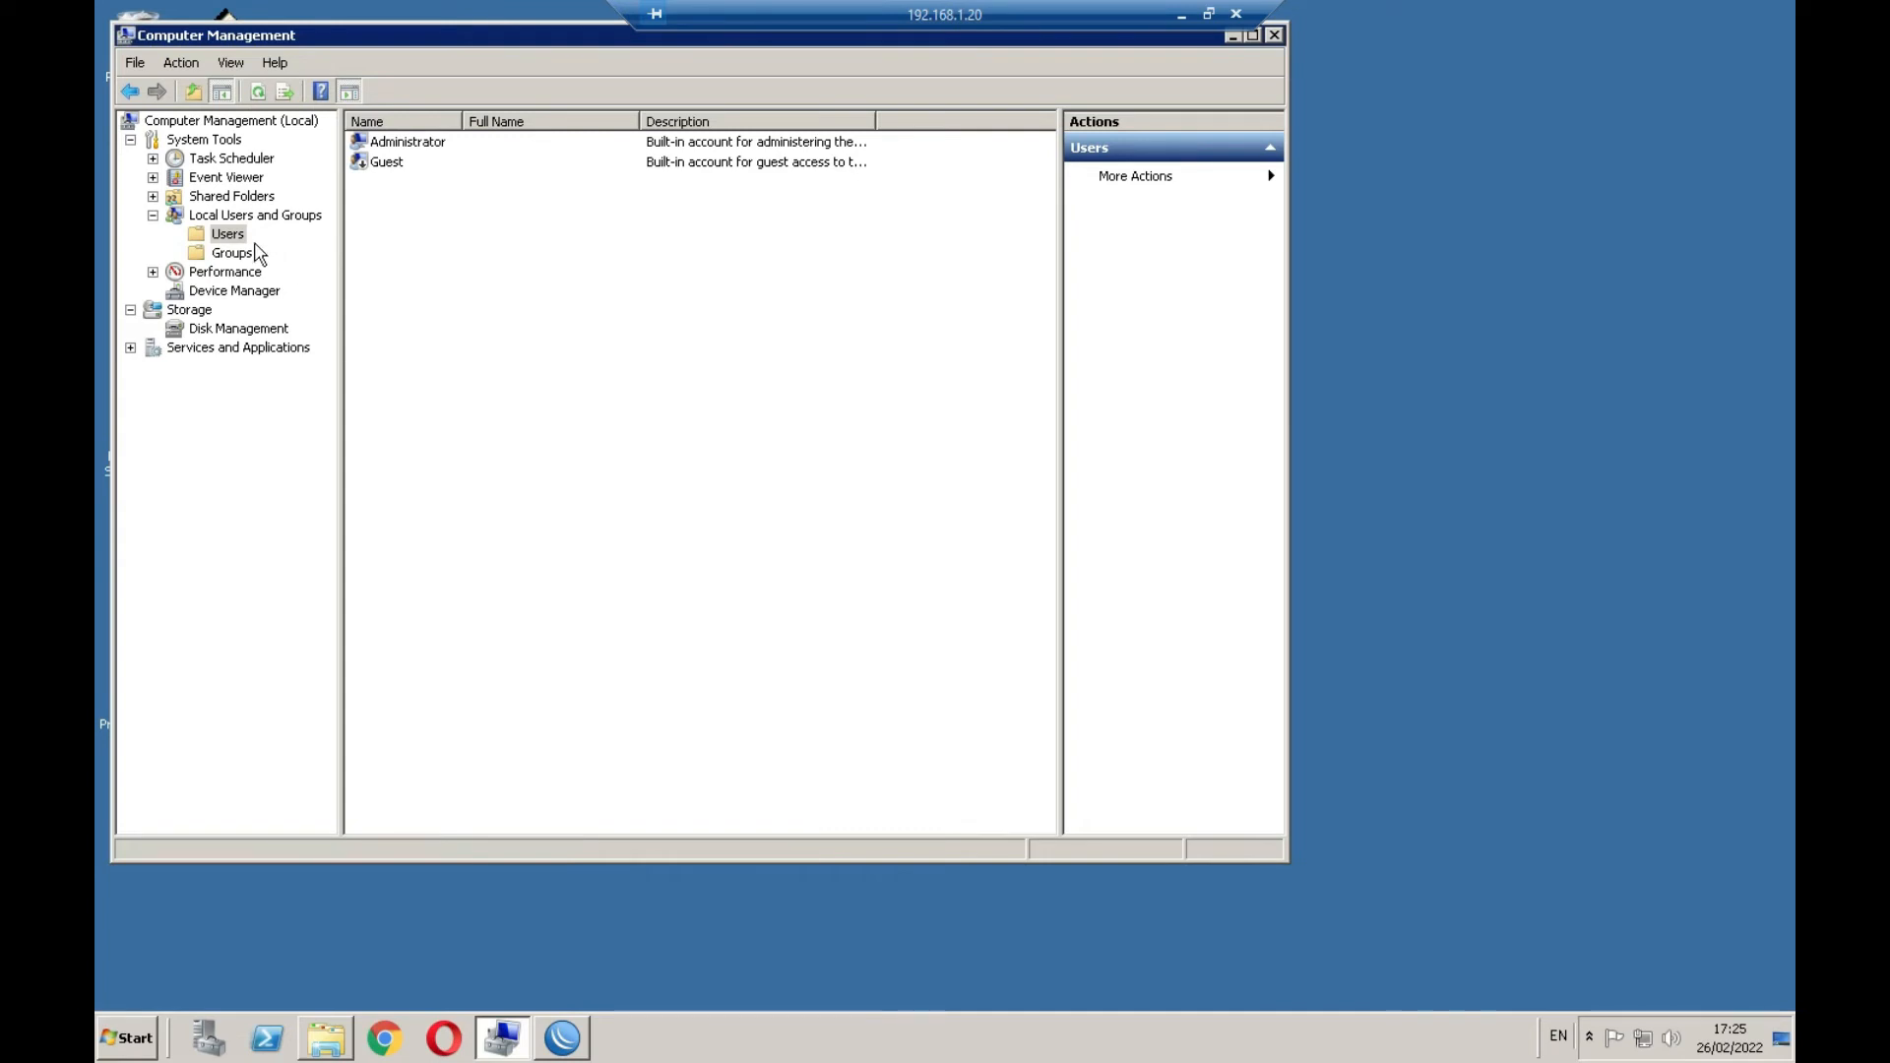
# Create a new local user test, full name test, with a password
pyautogui.rightClick(738, 486)
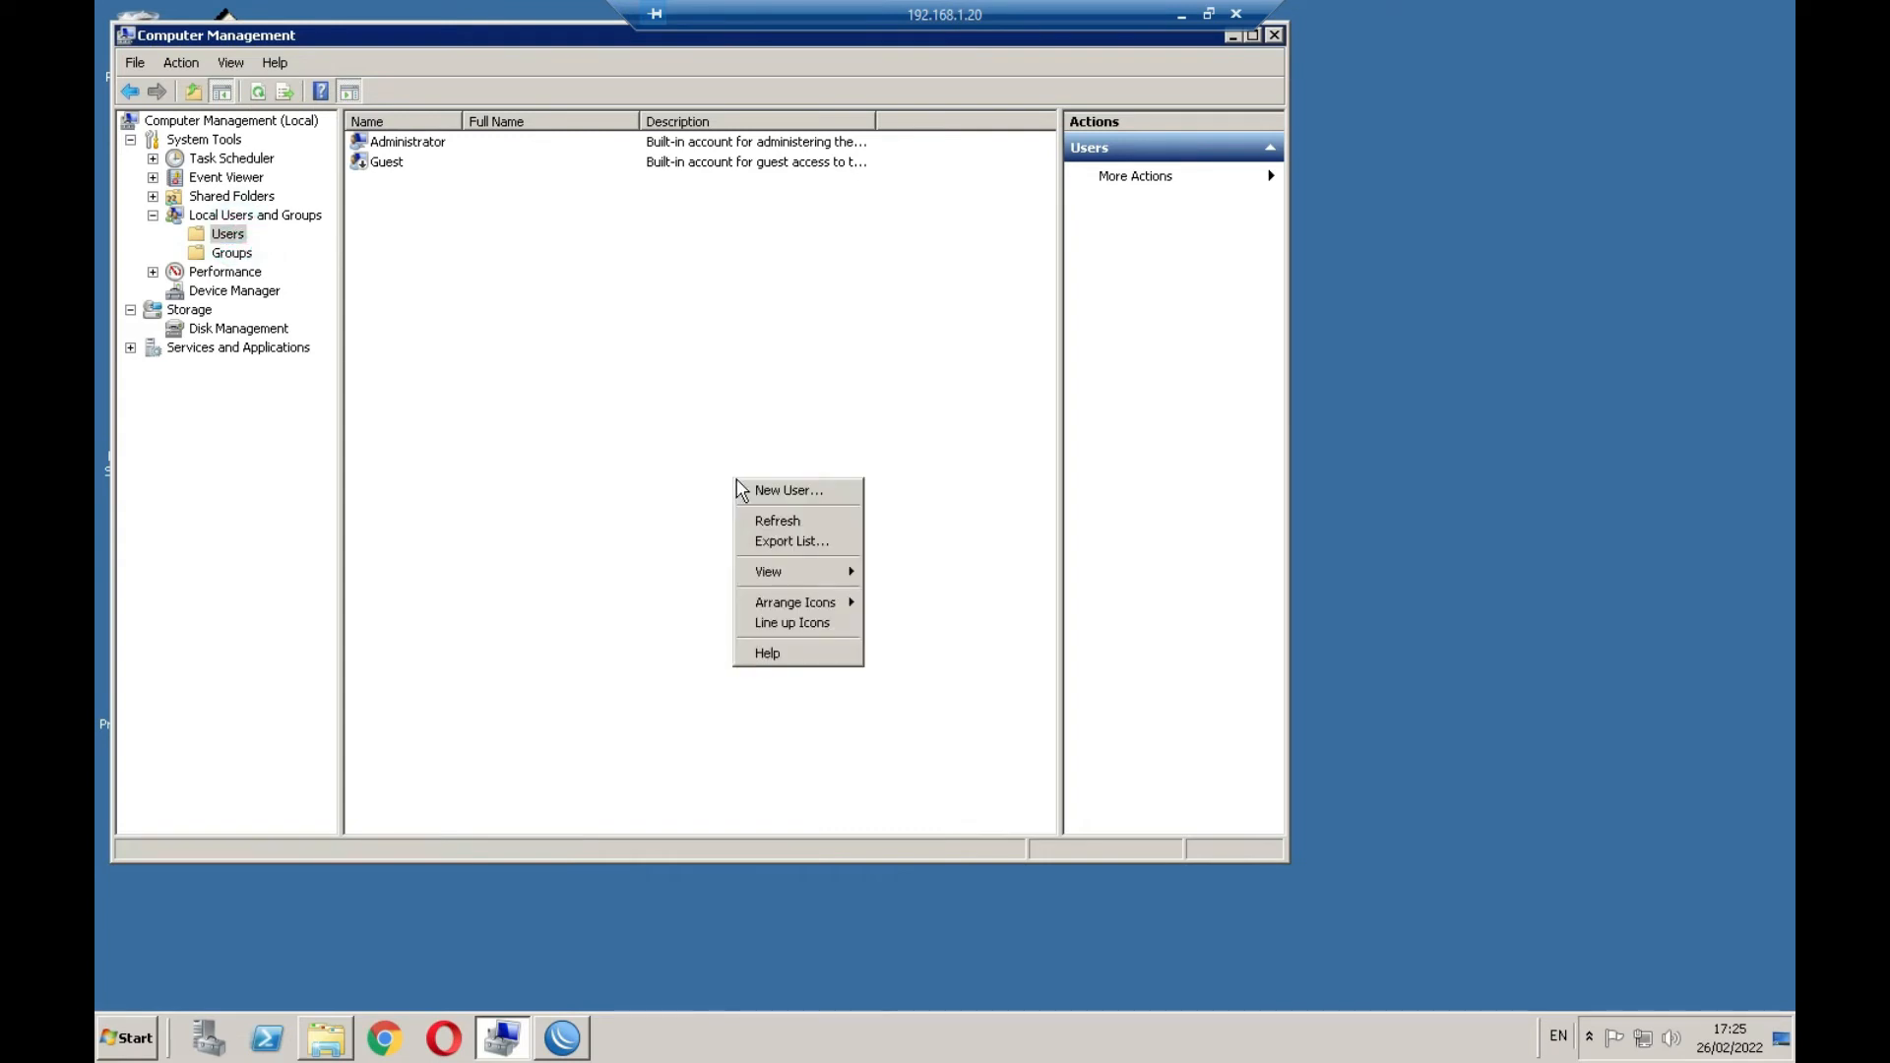
pyautogui.click(772, 492)
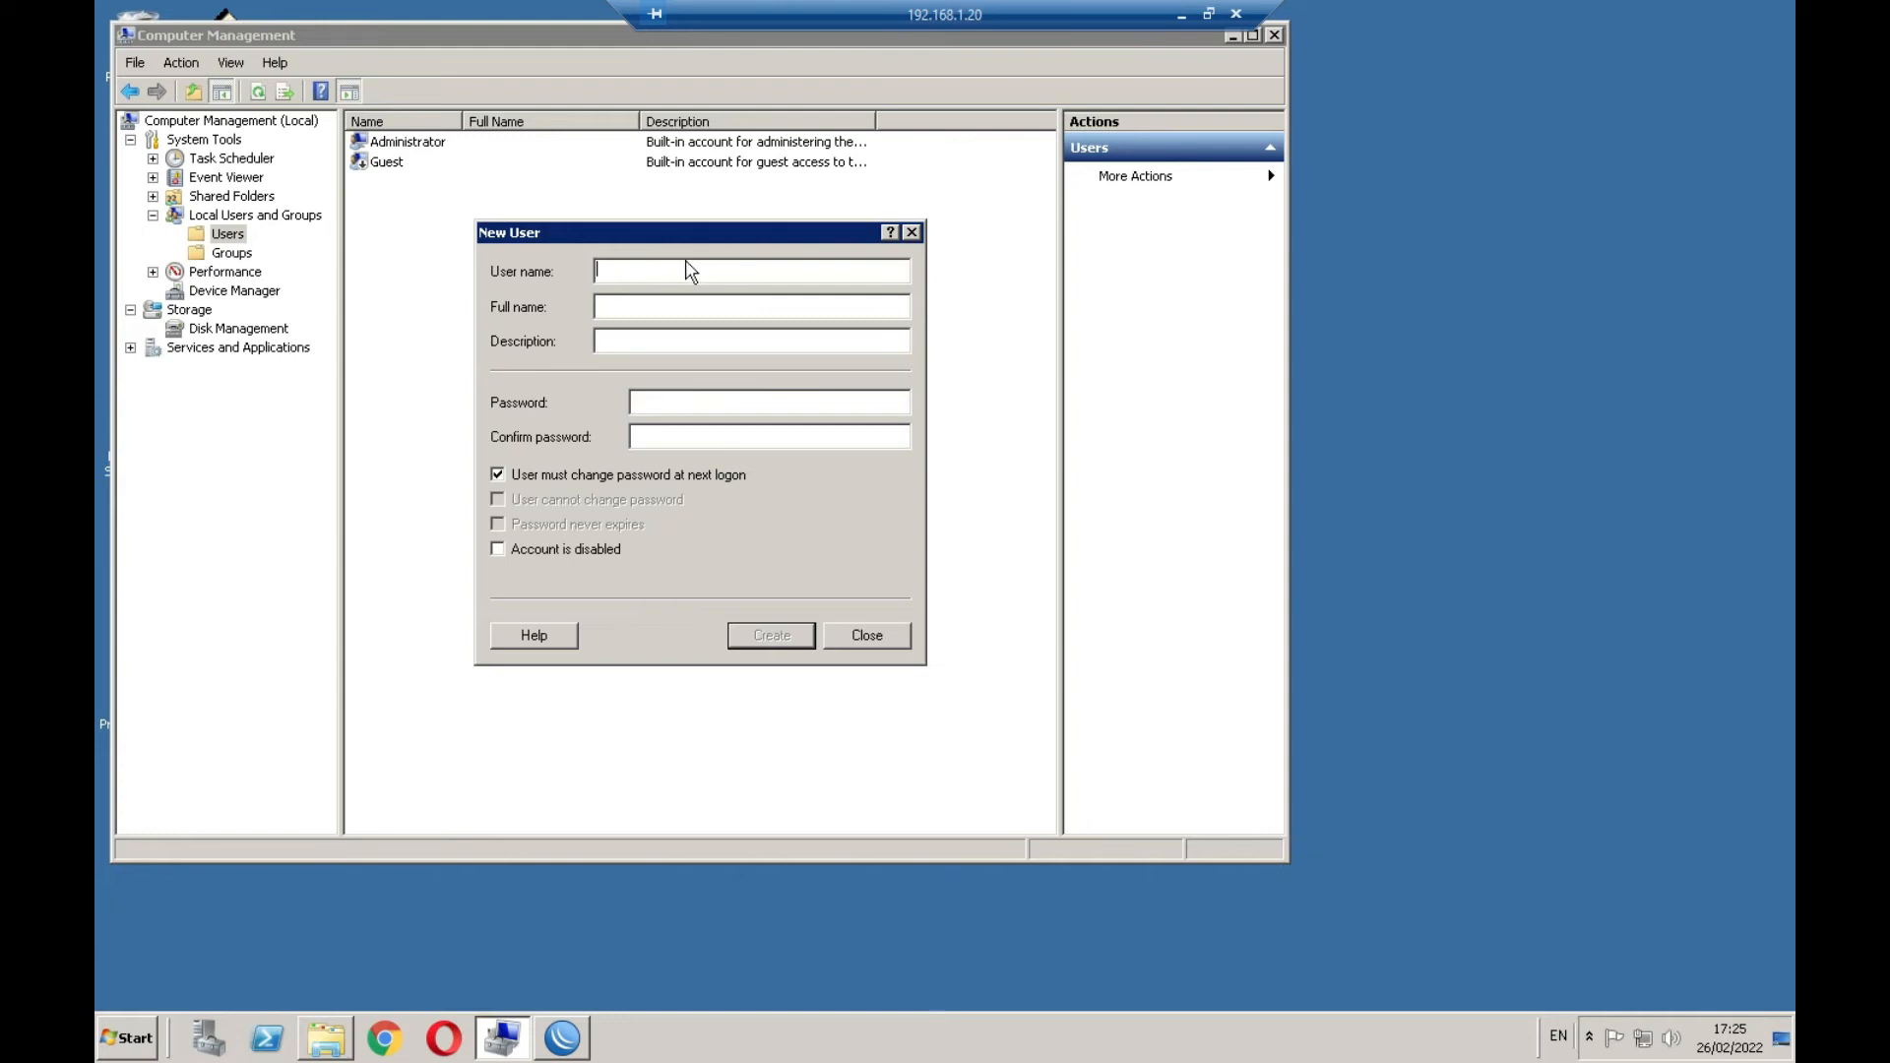
pyautogui.write('test')
pyautogui.click(688, 402)
pyautogui.click(794, 636)
# Clear must-change-at-next-logon, set cannot-change-password and never-expires, then close the form
pyautogui.click(614, 477)
pyautogui.click(567, 502)
pyautogui.click(556, 527)
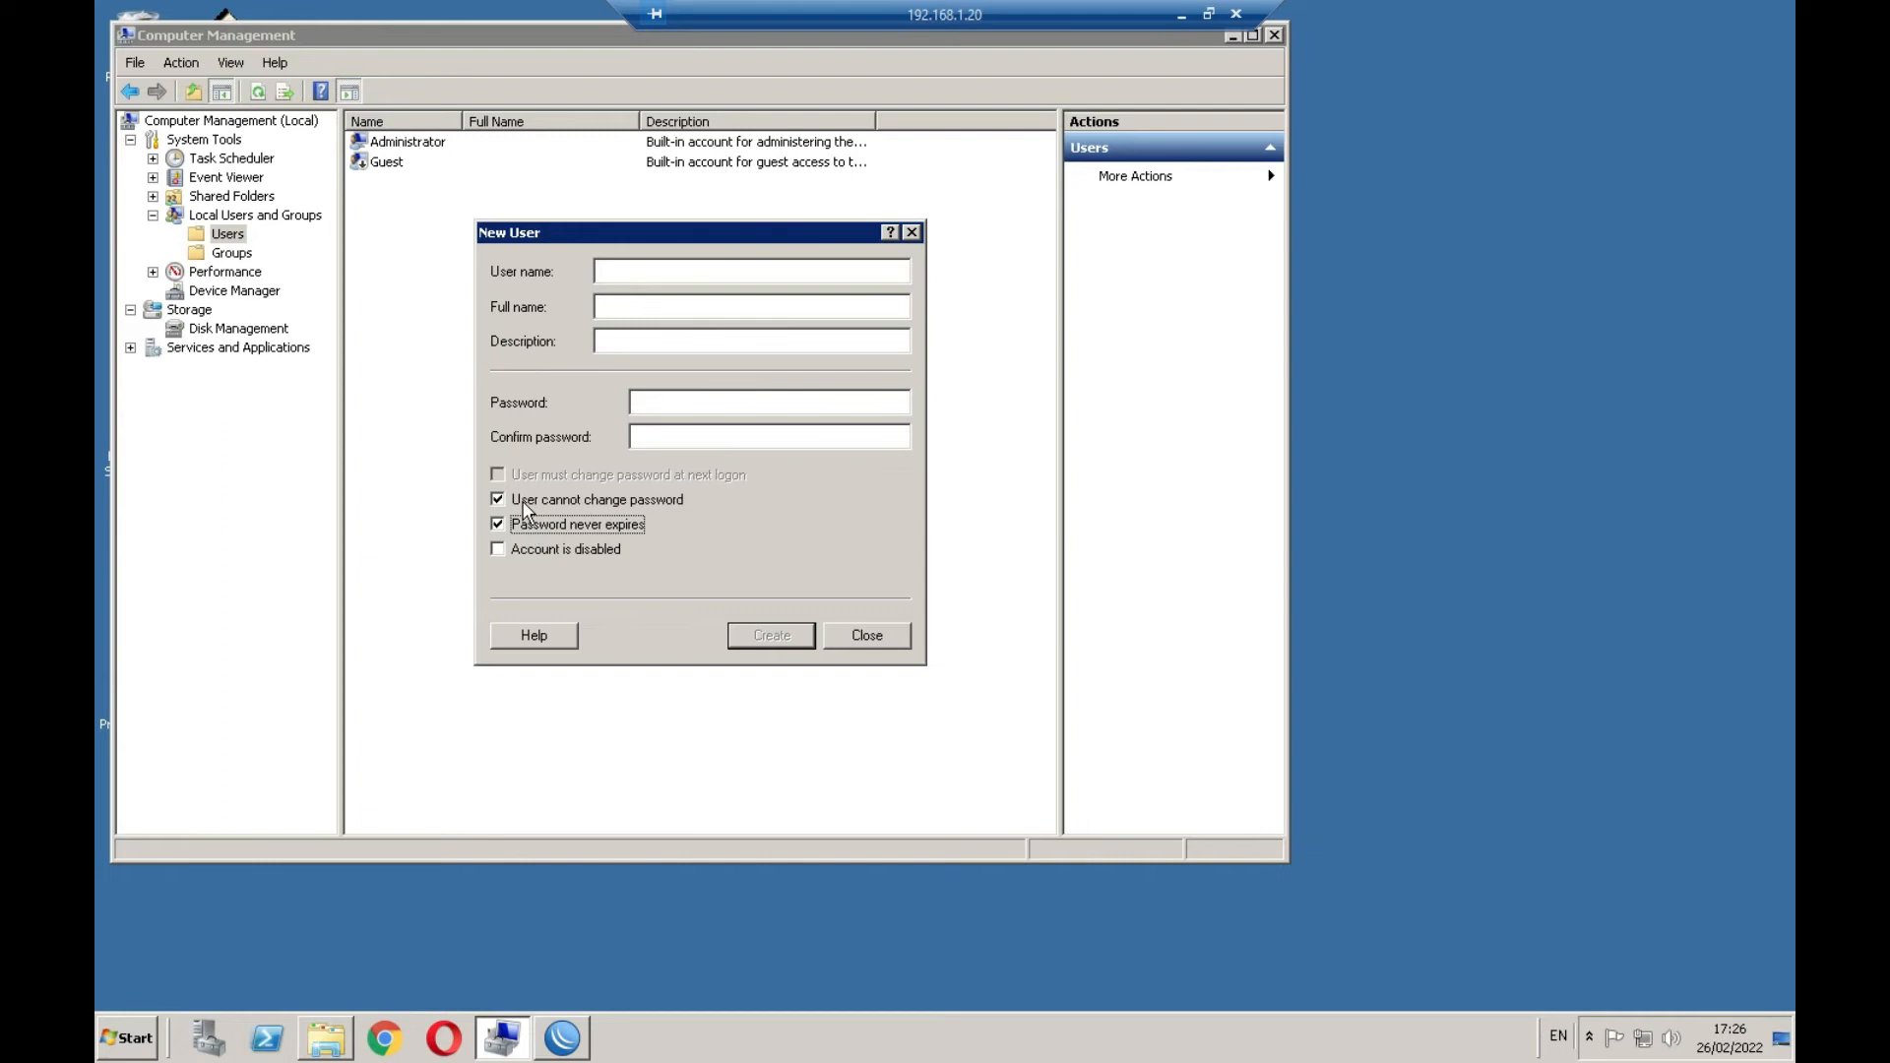
pyautogui.click(865, 635)
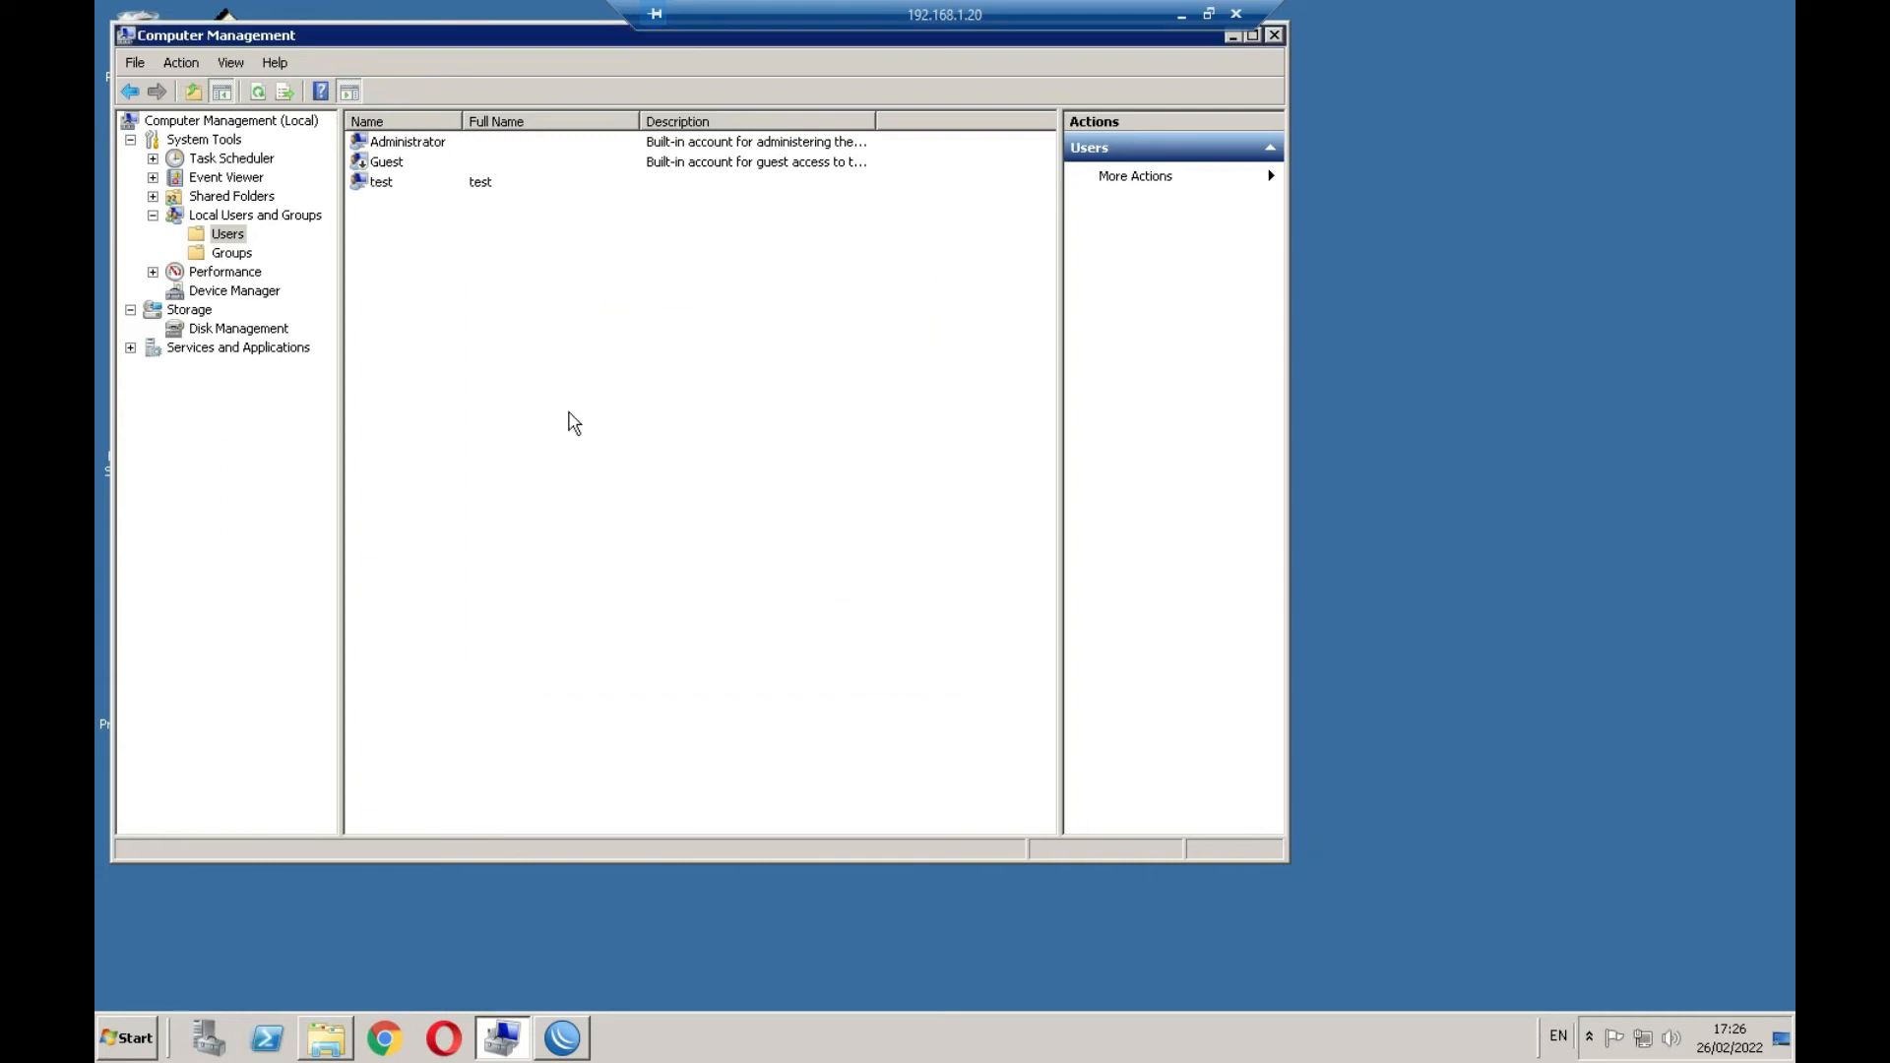
# Open test's Member Of tab and list all local groups in the group search
pyautogui.doubleClick(390, 185)
pyautogui.click(595, 219)
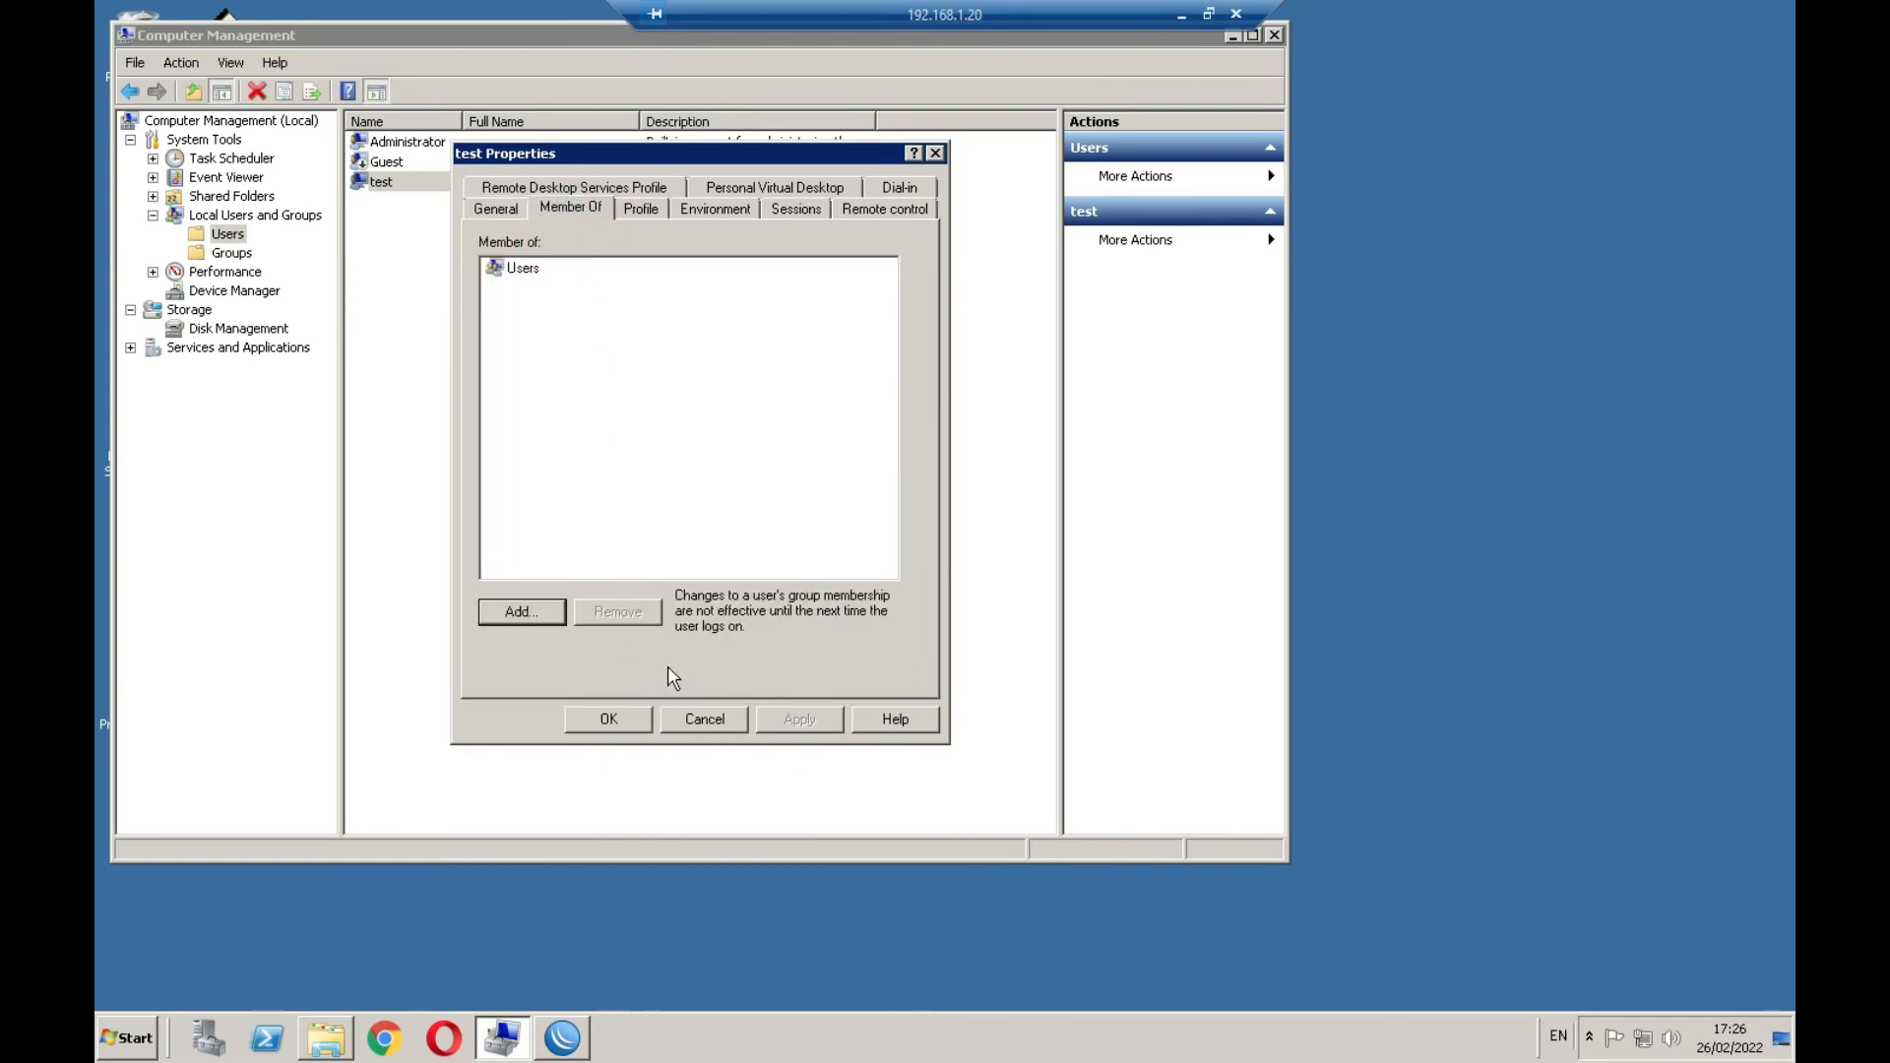
pyautogui.click(538, 616)
pyautogui.click(522, 425)
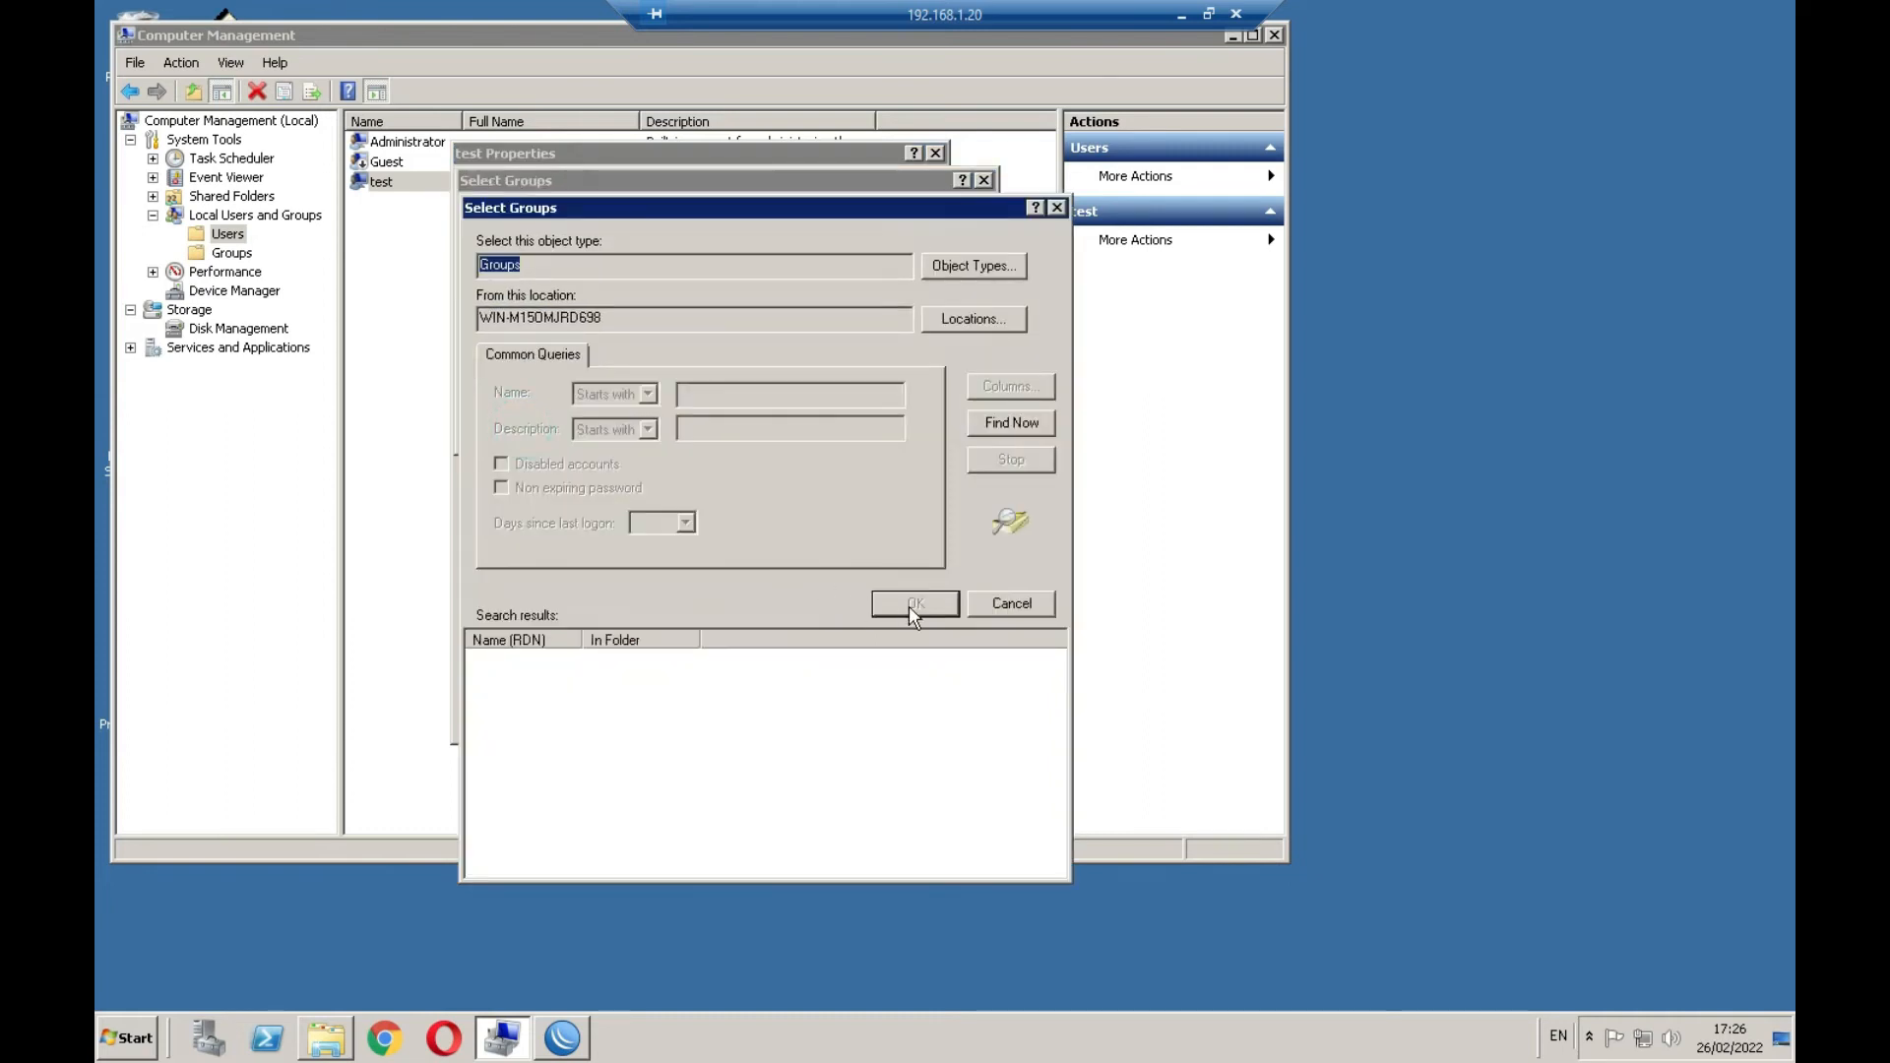
pyautogui.click(1009, 423)
# Add Remote Desktop Users to test's memberships, then reopen Select Groups
pyautogui.click(545, 701)
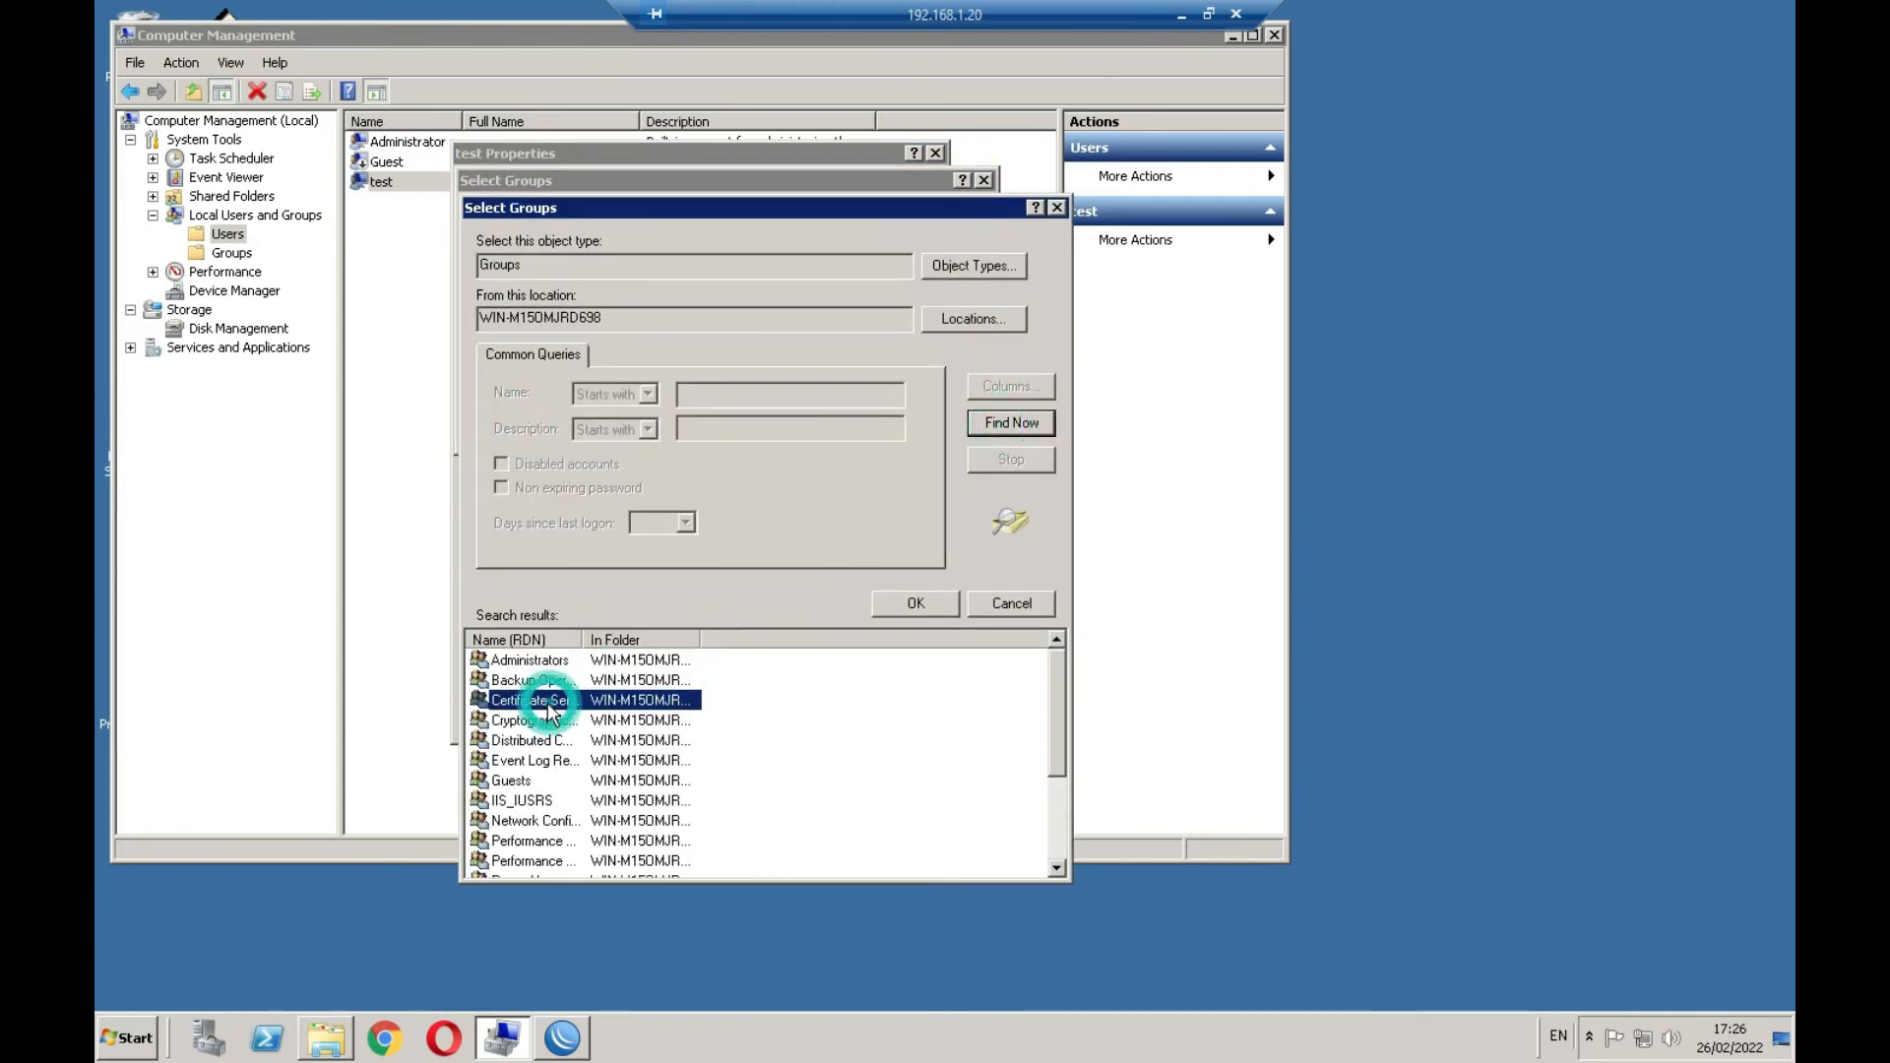
pyautogui.scroll(-3, 548, 711)
pyautogui.click(551, 779)
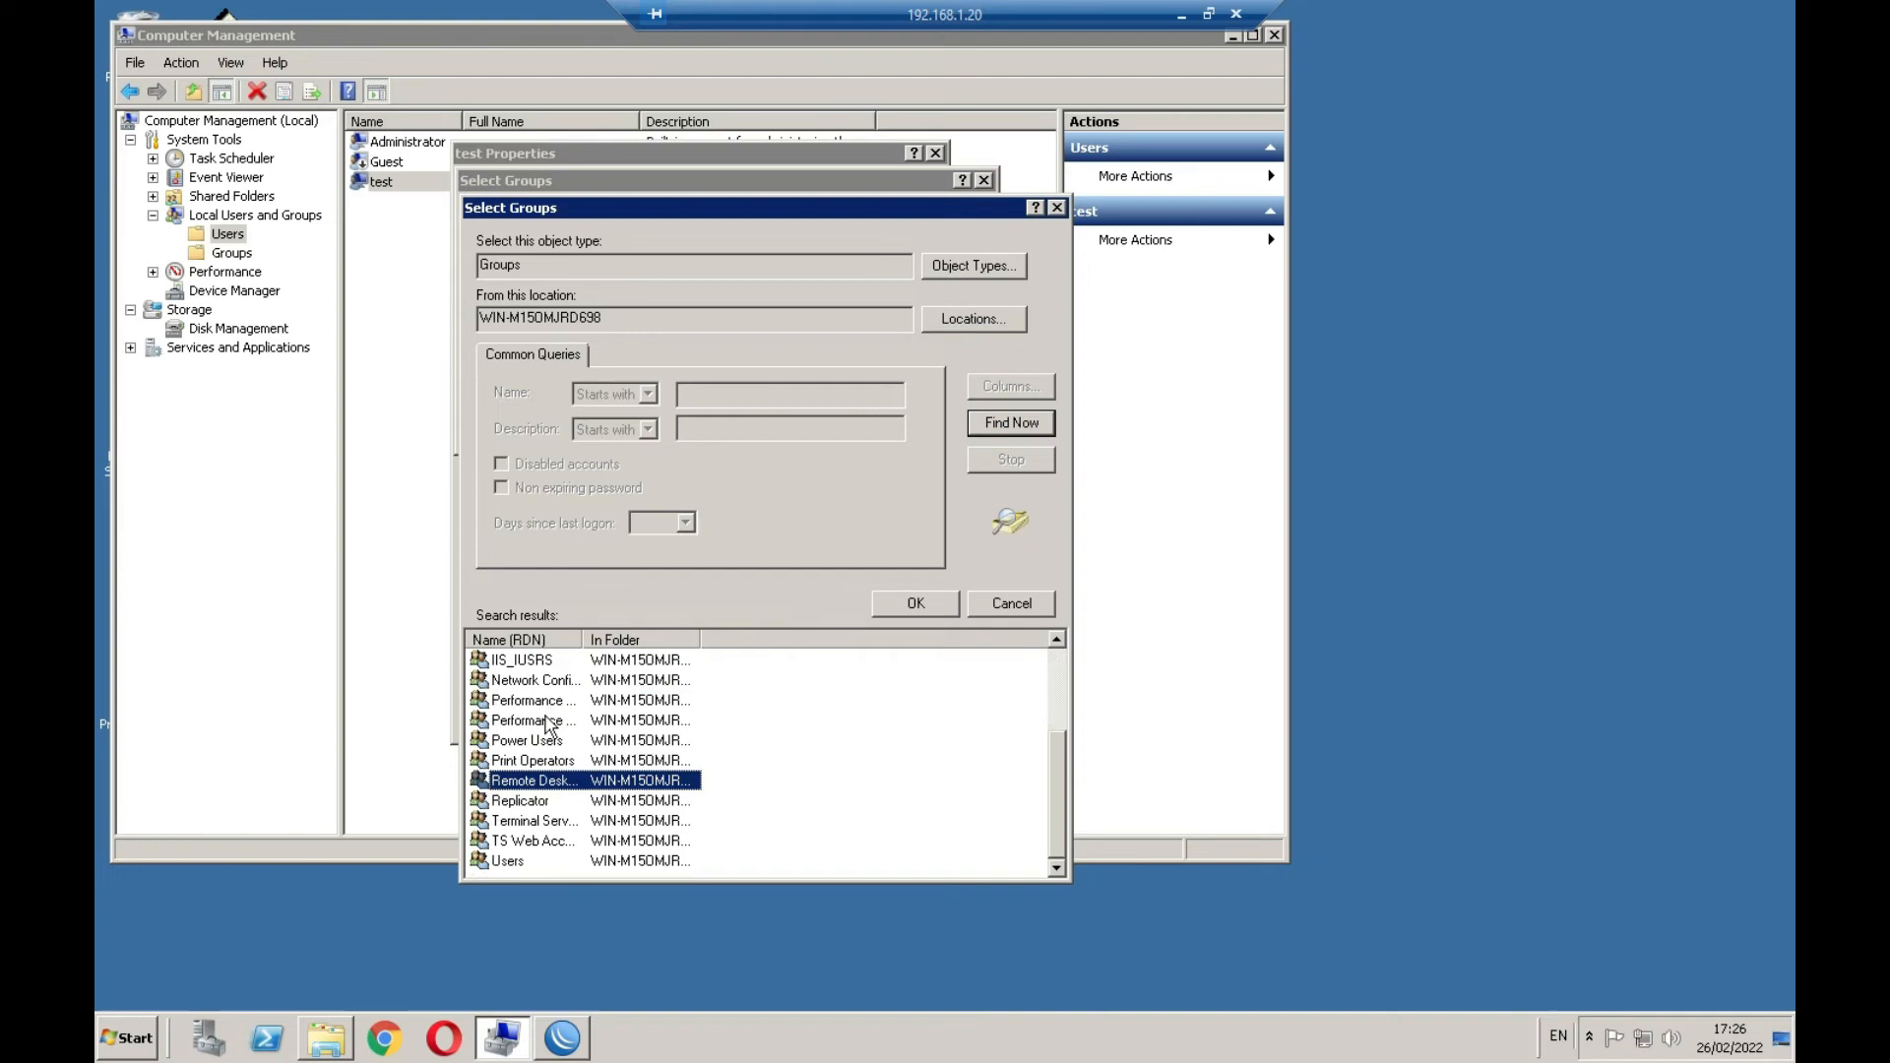
pyautogui.doubleClick(554, 780)
pyautogui.click(843, 426)
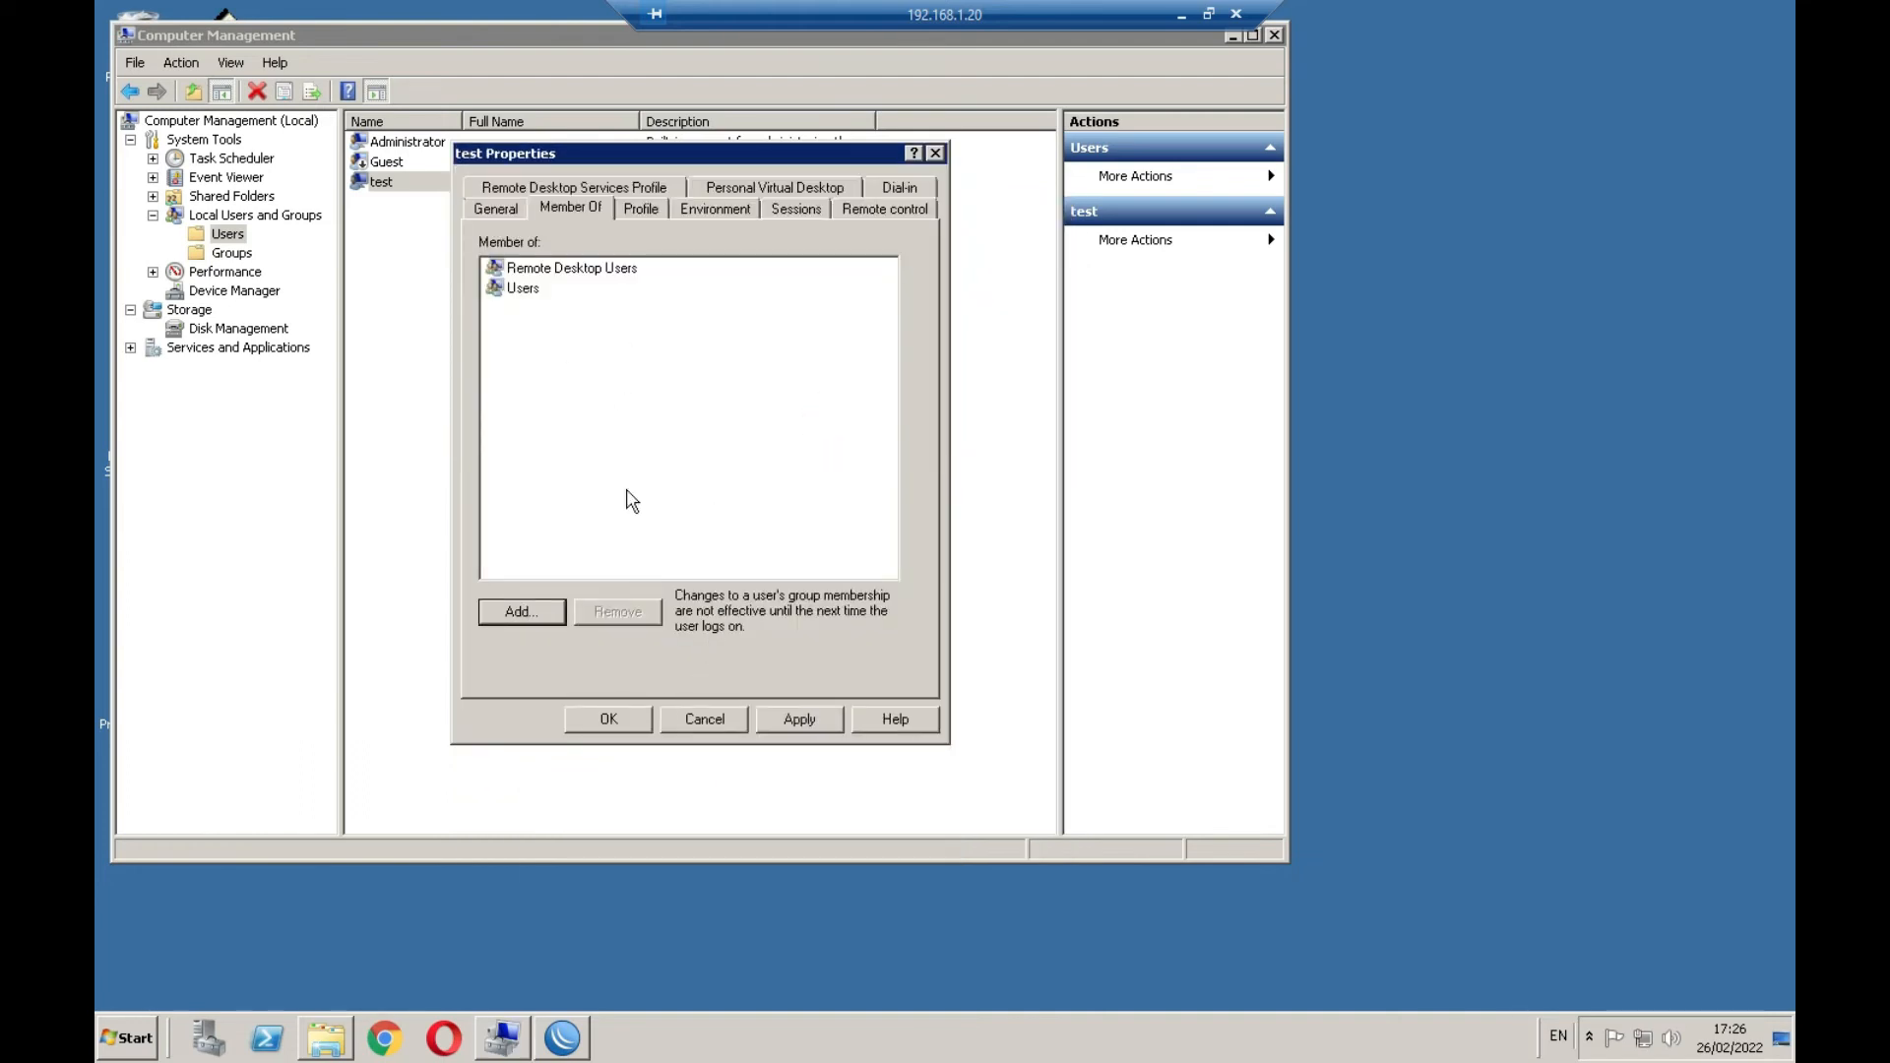
pyautogui.click(519, 292)
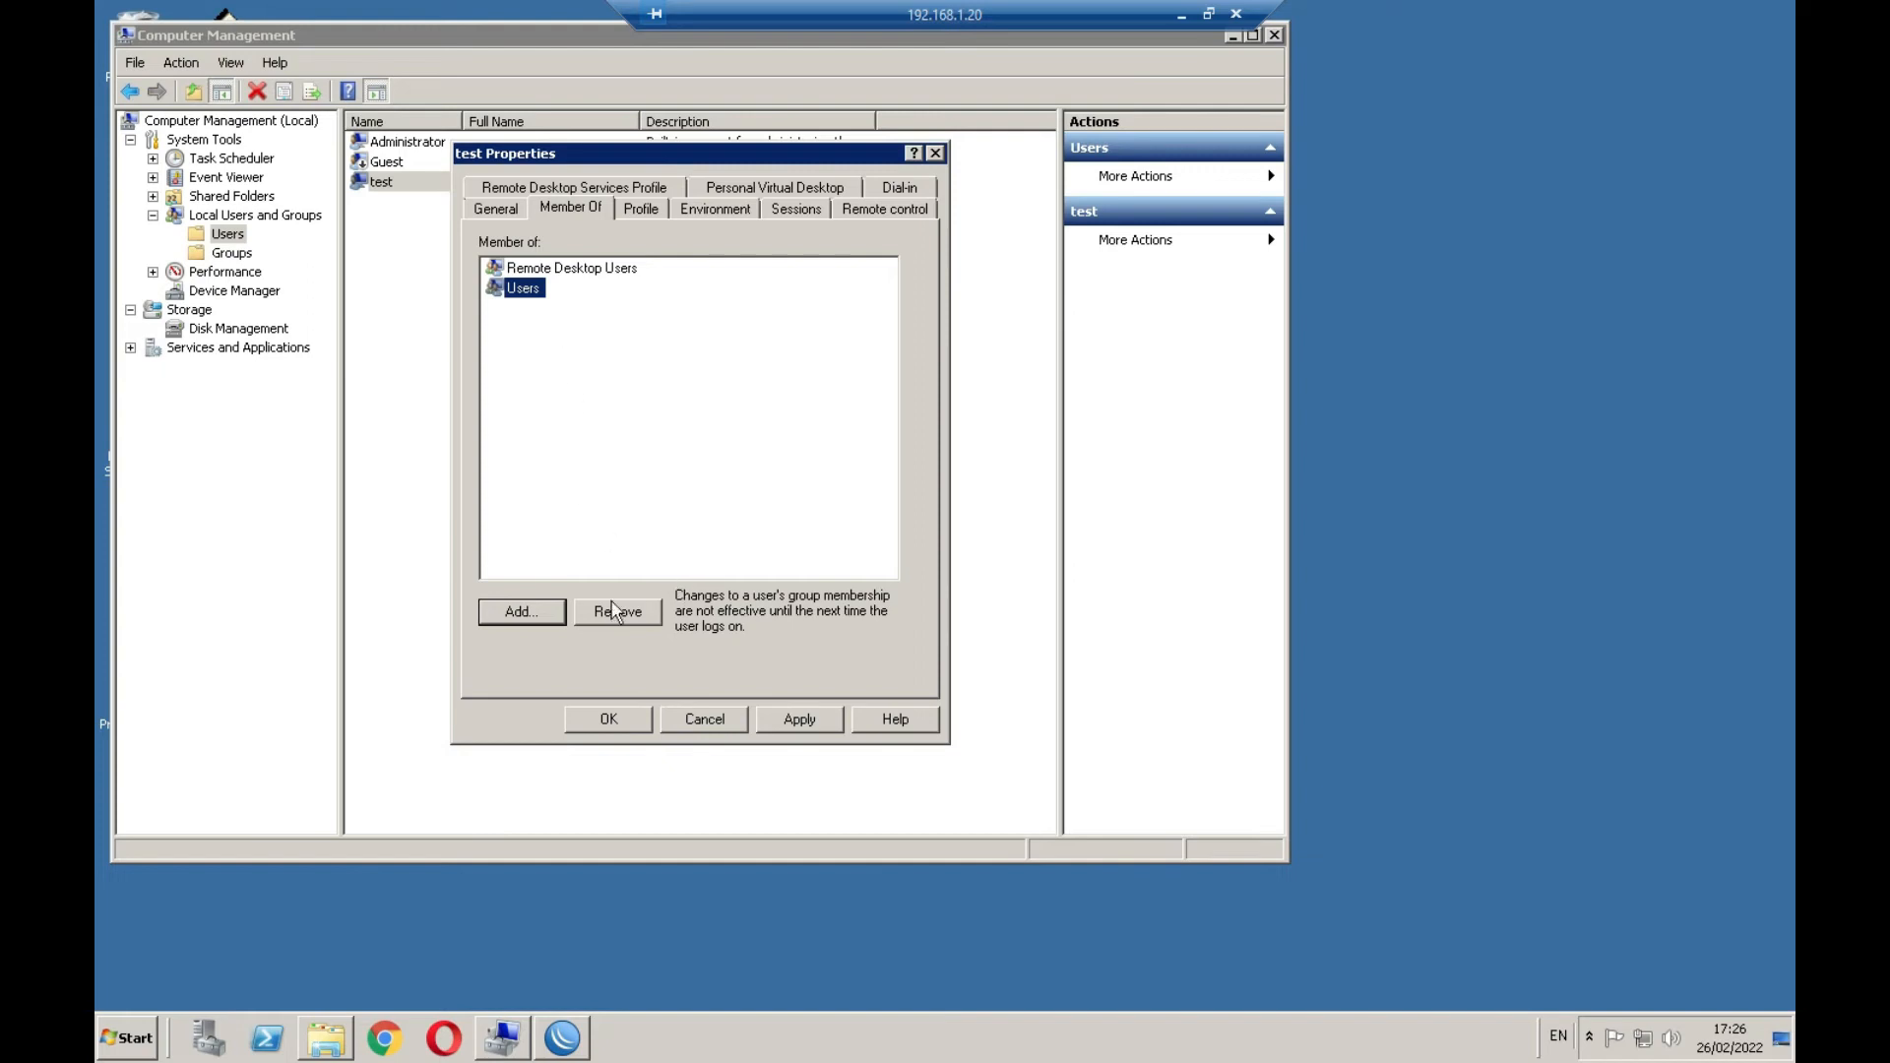
pyautogui.click(530, 612)
# Add test to the Administrators group from the full group search
pyautogui.click(523, 427)
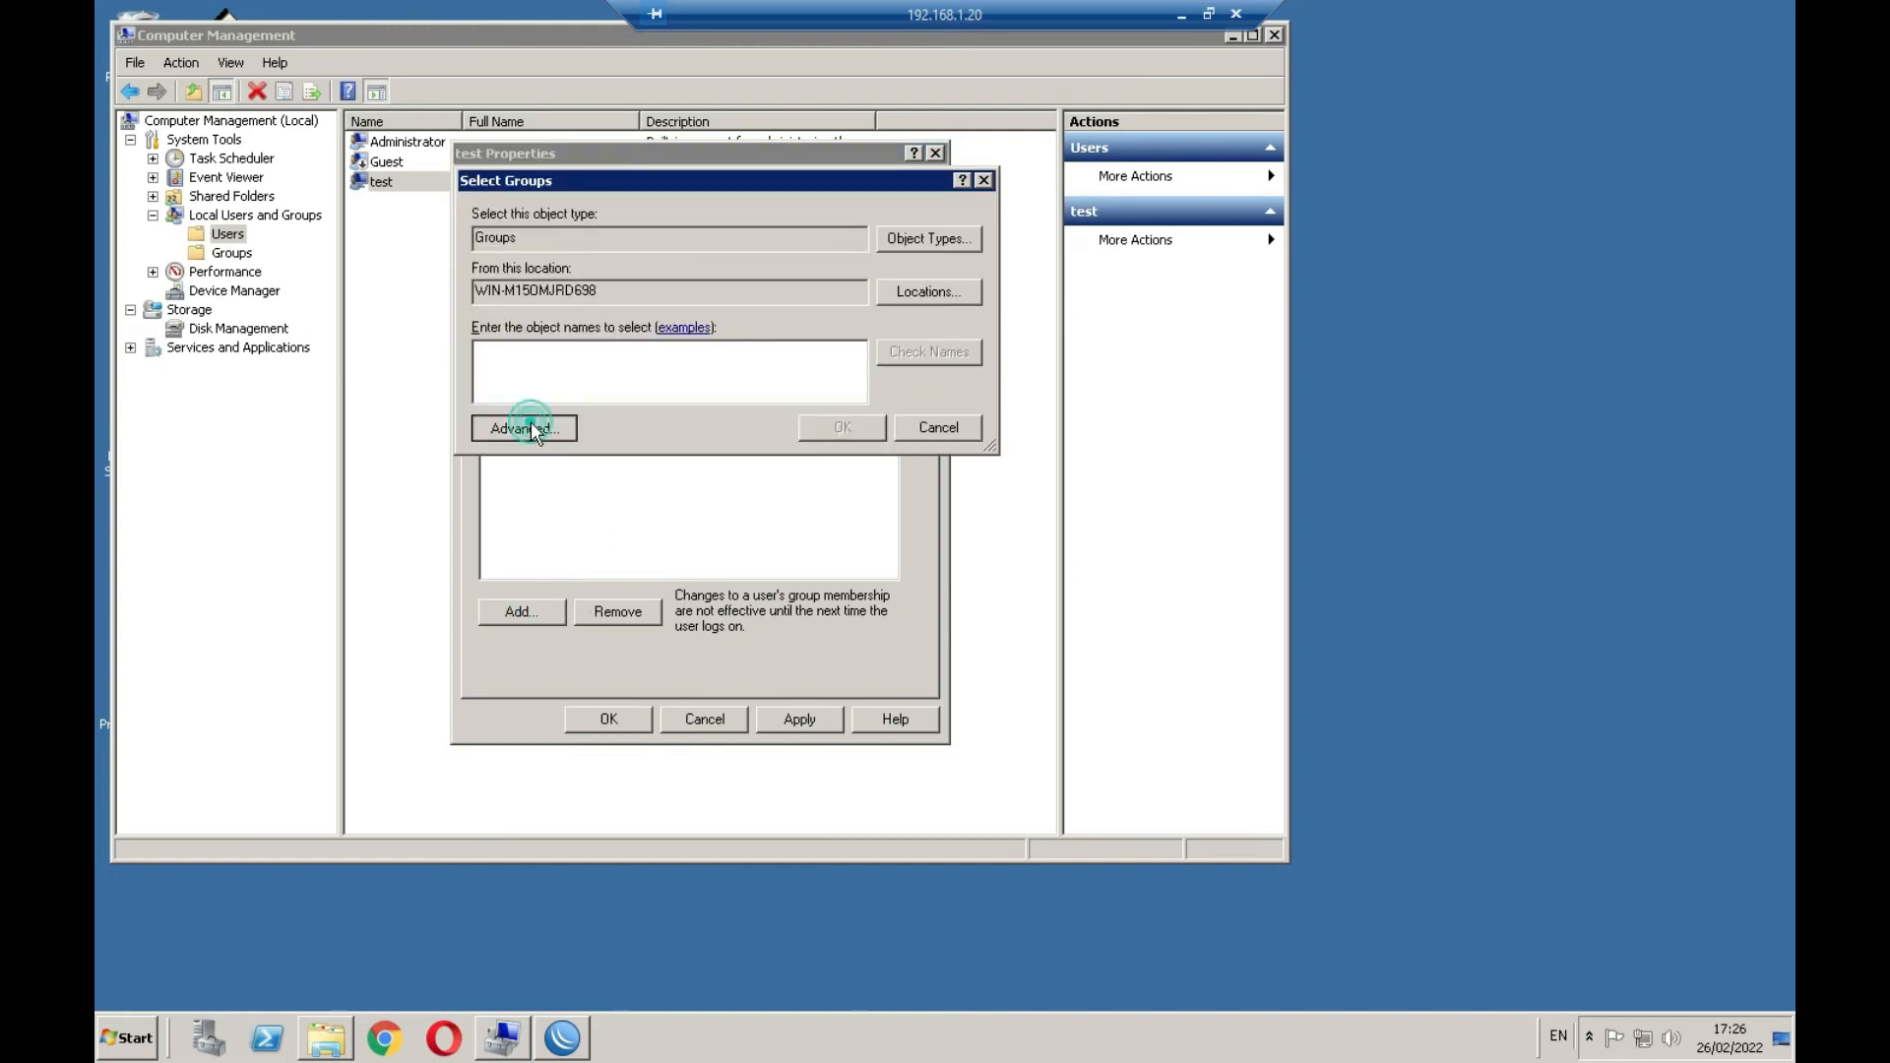
pyautogui.click(1010, 422)
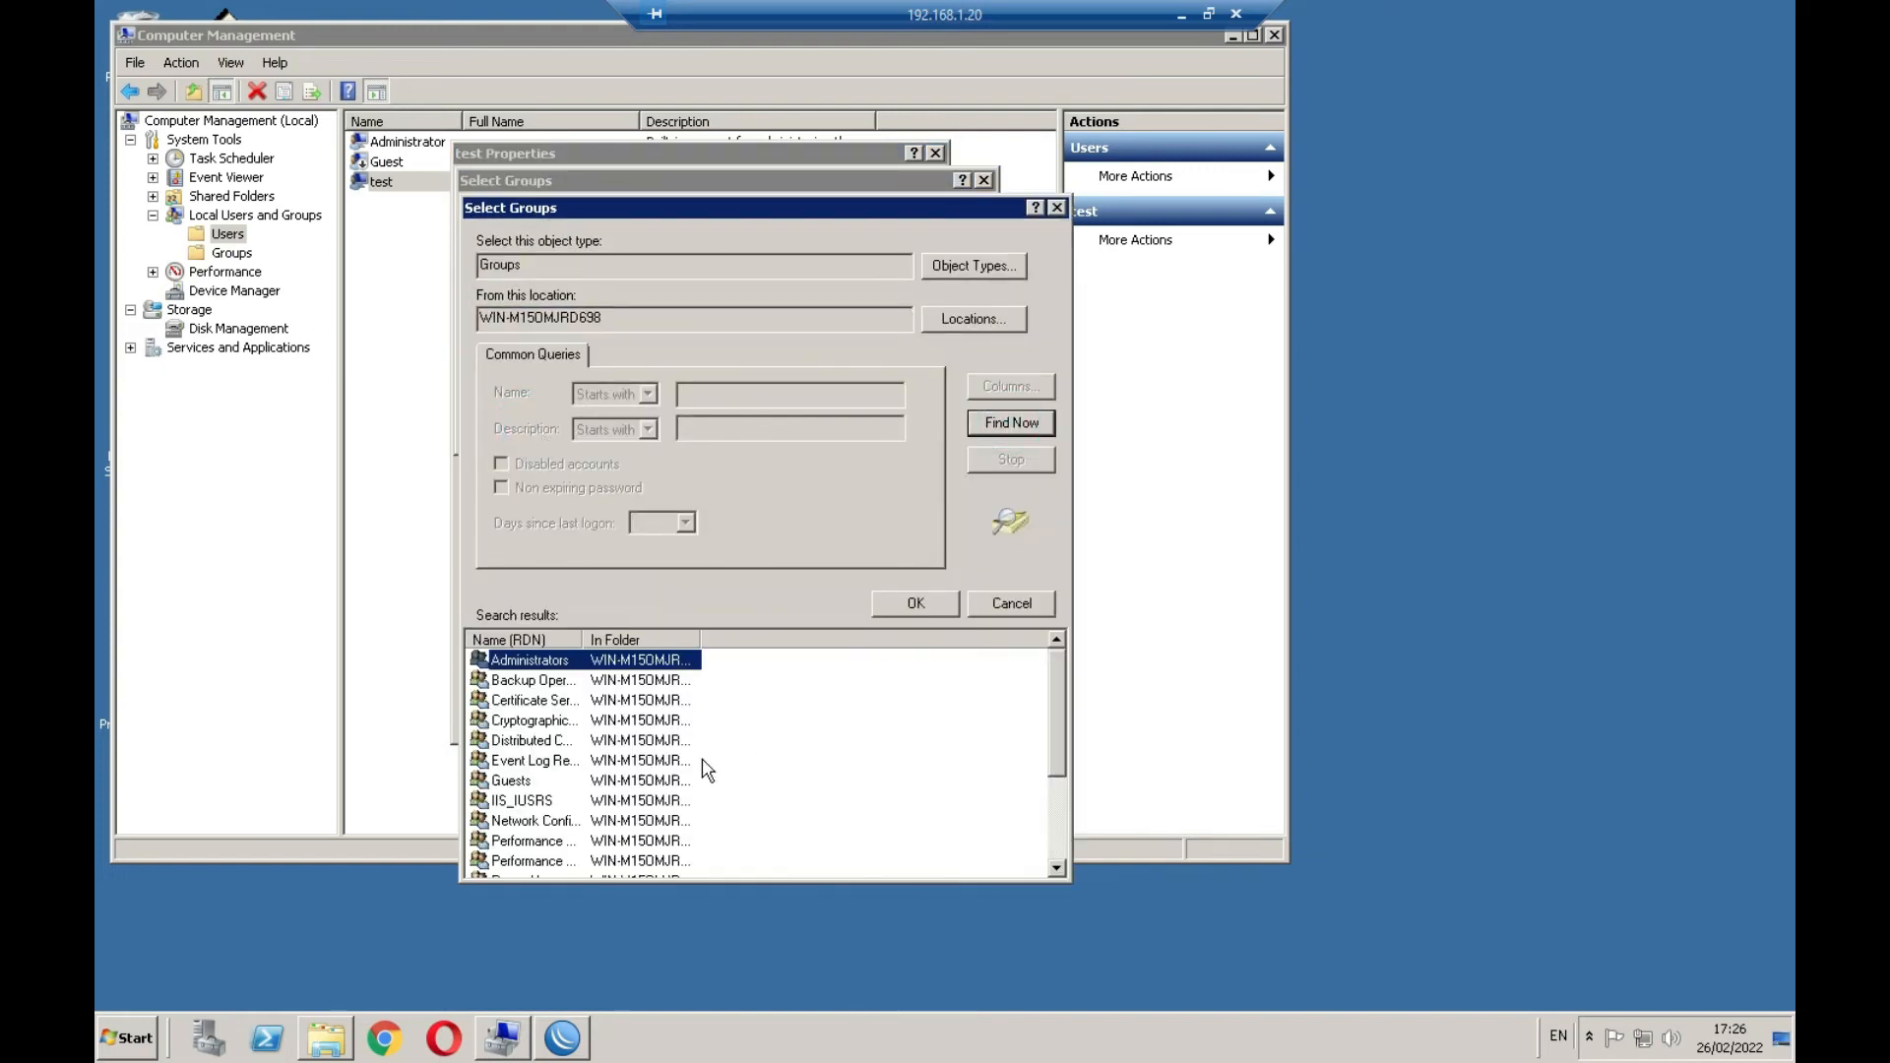
pyautogui.click(561, 662)
pyautogui.click(558, 679)
pyautogui.doubleClick(562, 663)
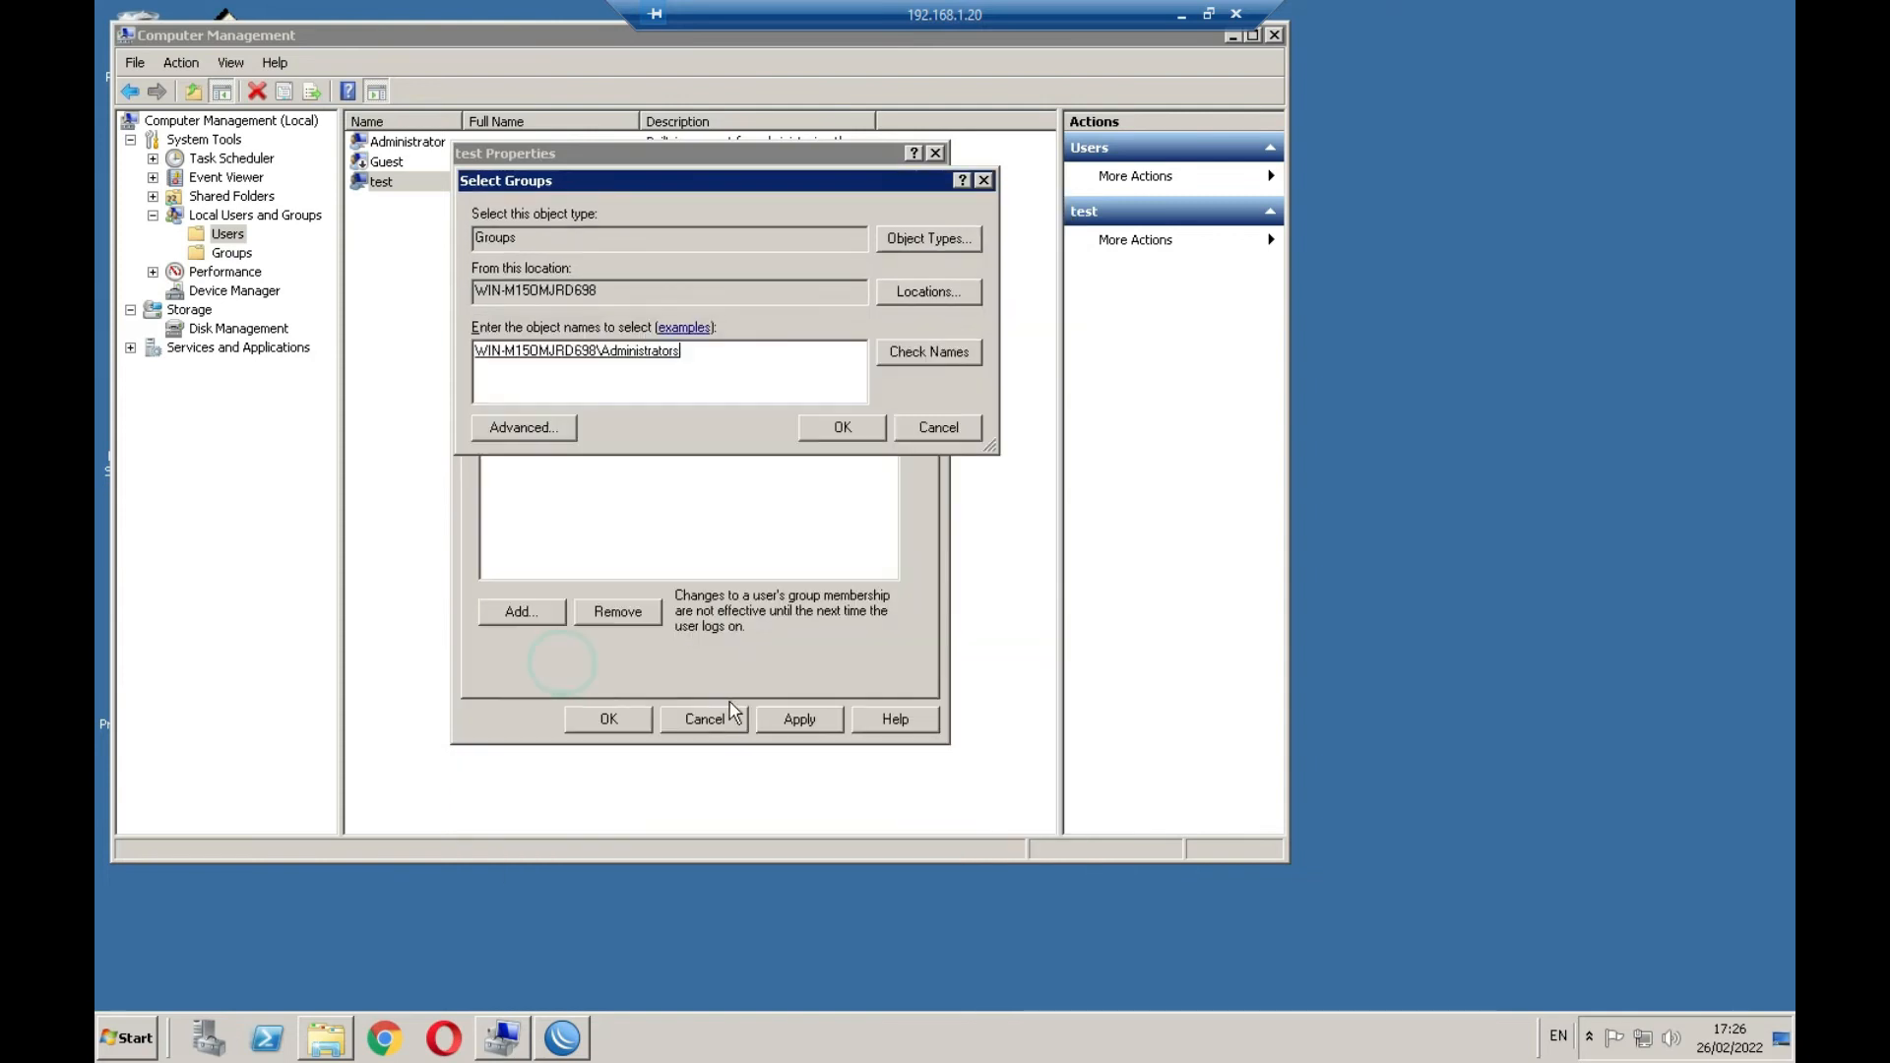
pyautogui.click(843, 427)
# Review test's memberships and its Remote Control, Sessions, Environment and Profile tabs
pyautogui.click(569, 268)
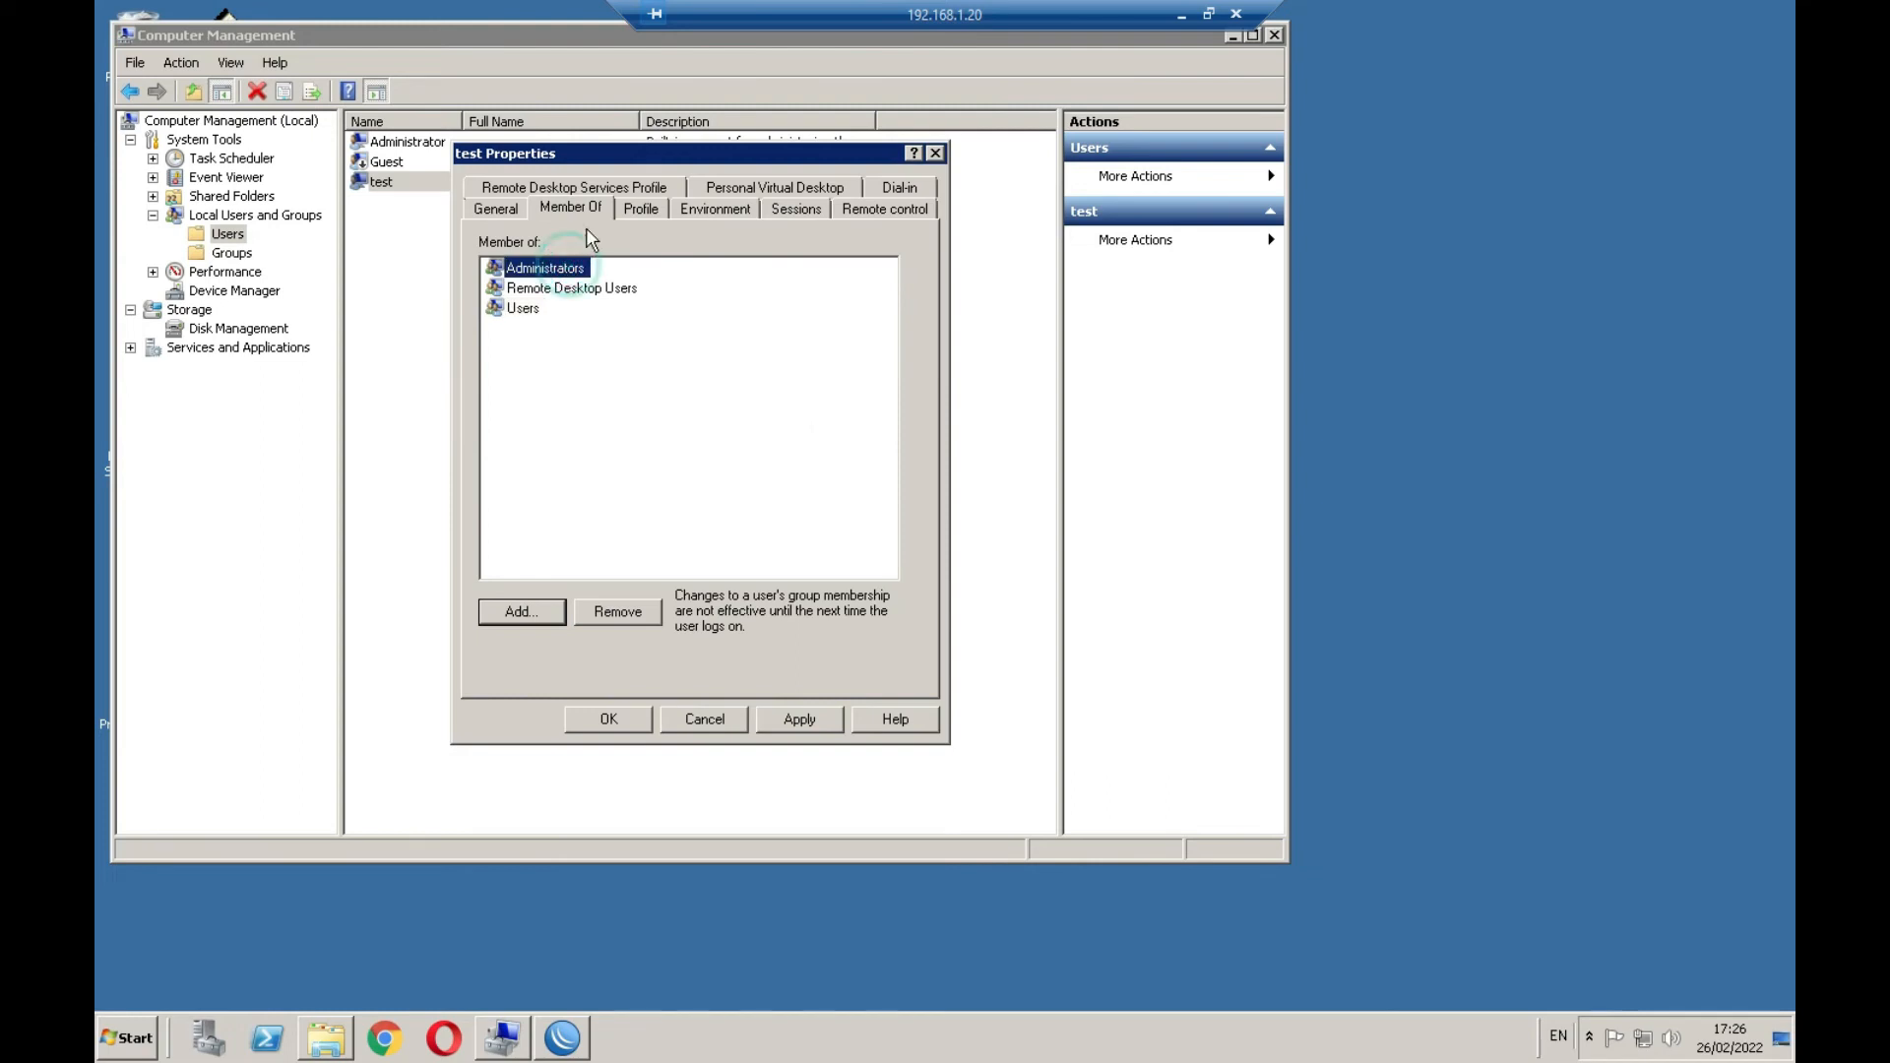
pyautogui.click(531, 310)
pyautogui.click(872, 211)
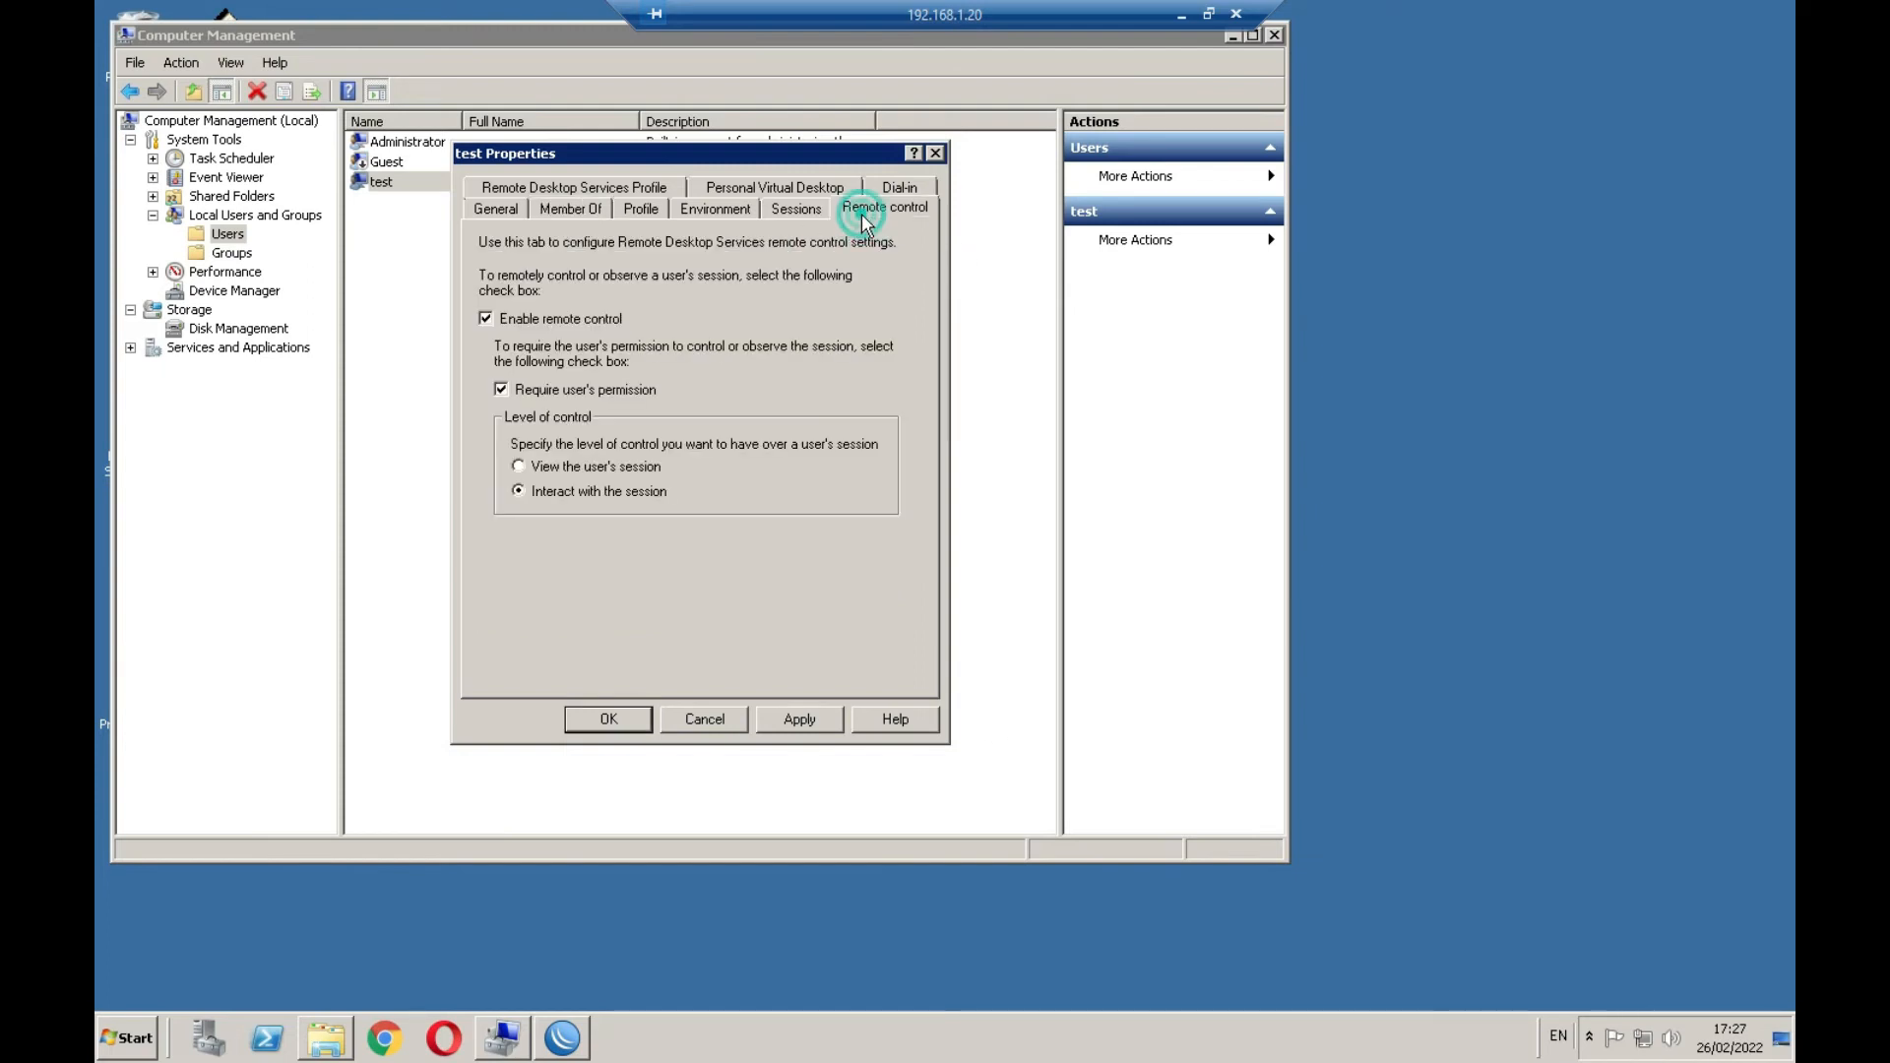
pyautogui.click(795, 210)
pyautogui.click(715, 211)
pyautogui.click(638, 210)
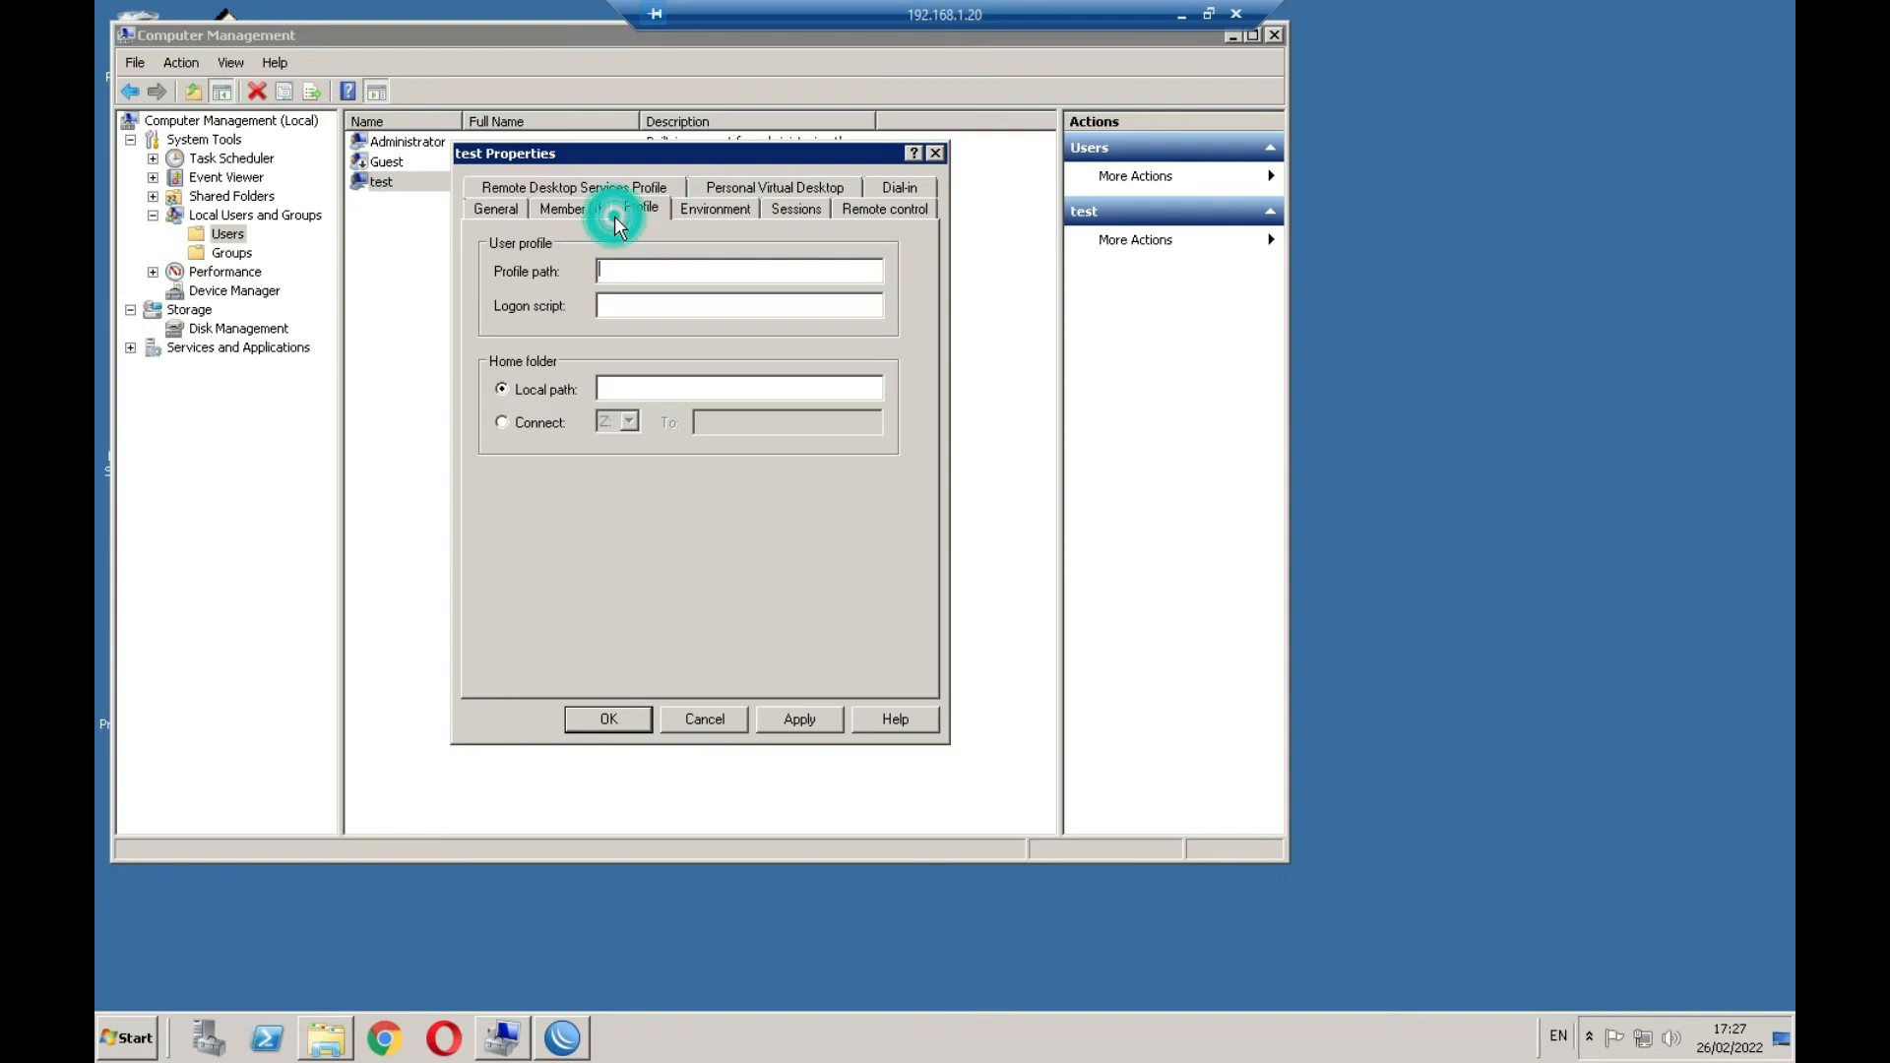
pyautogui.click(595, 211)
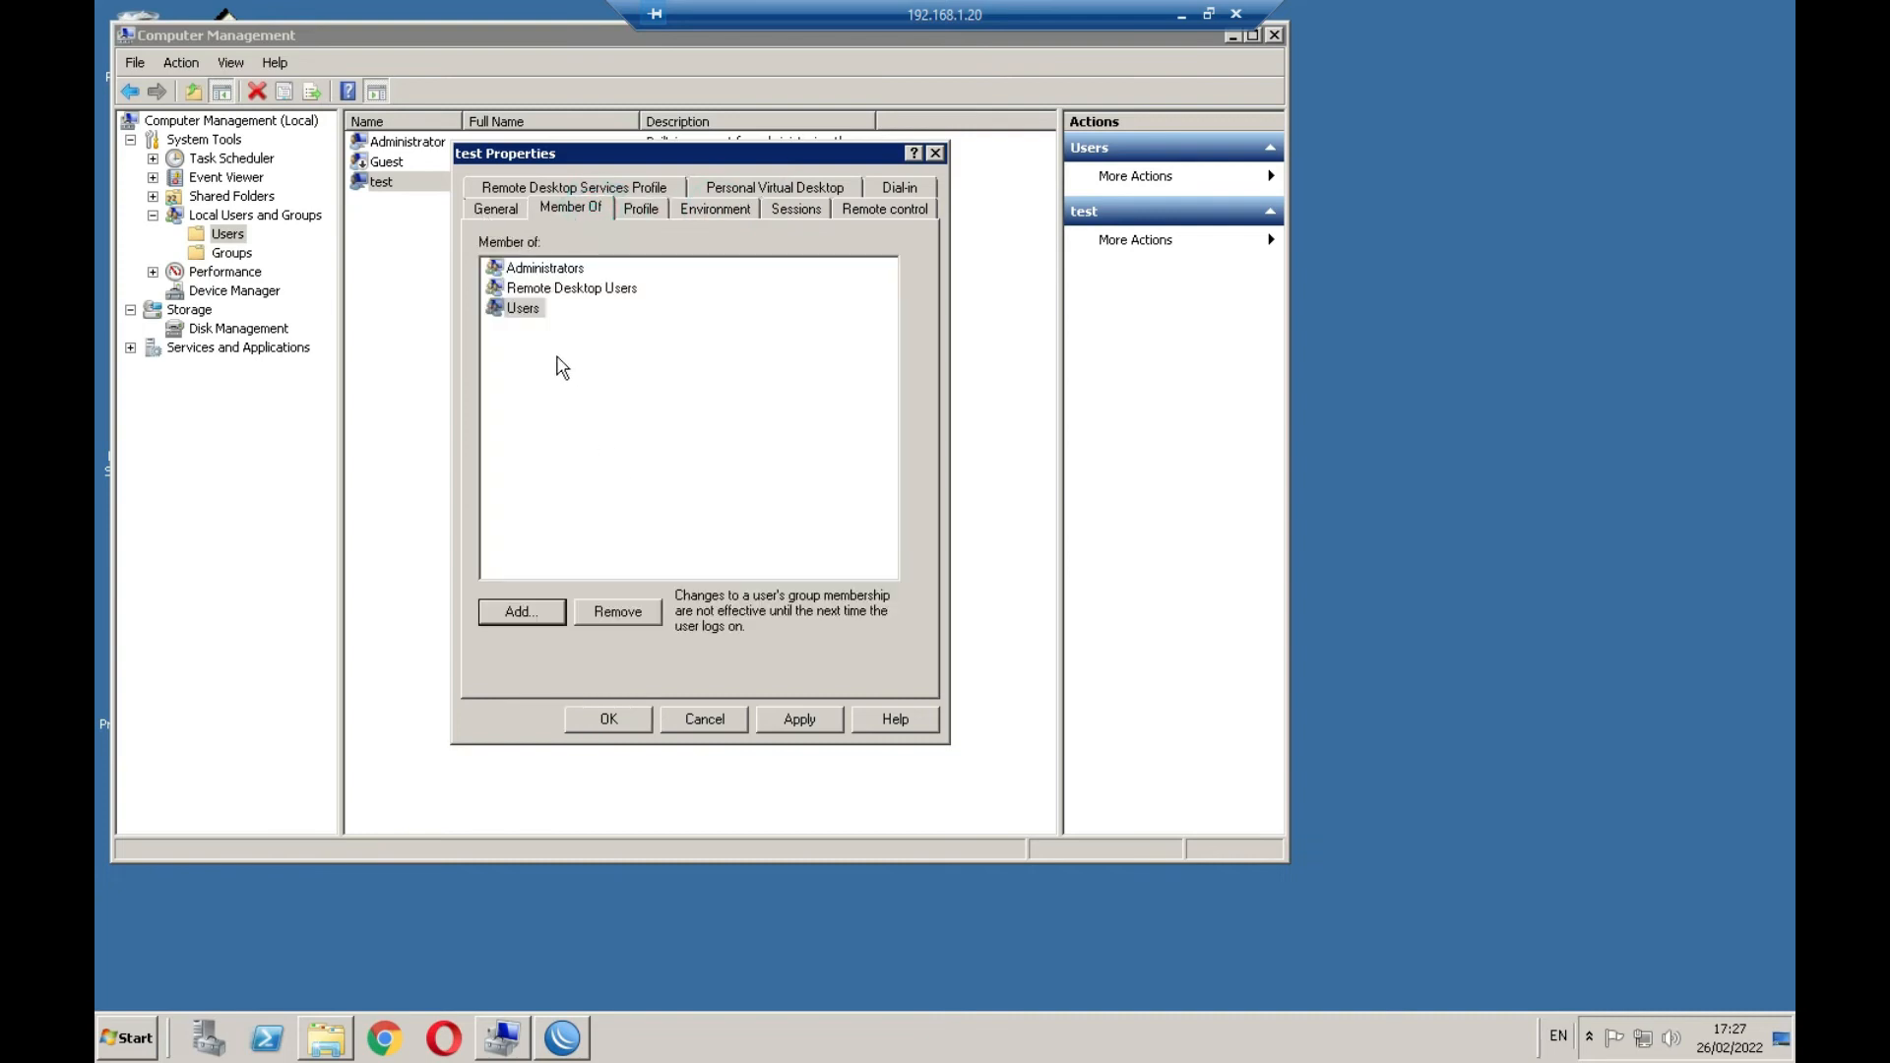
# Remove test from Administrators, apply and close Properties, then minimize Computer Management
pyautogui.click(541, 287)
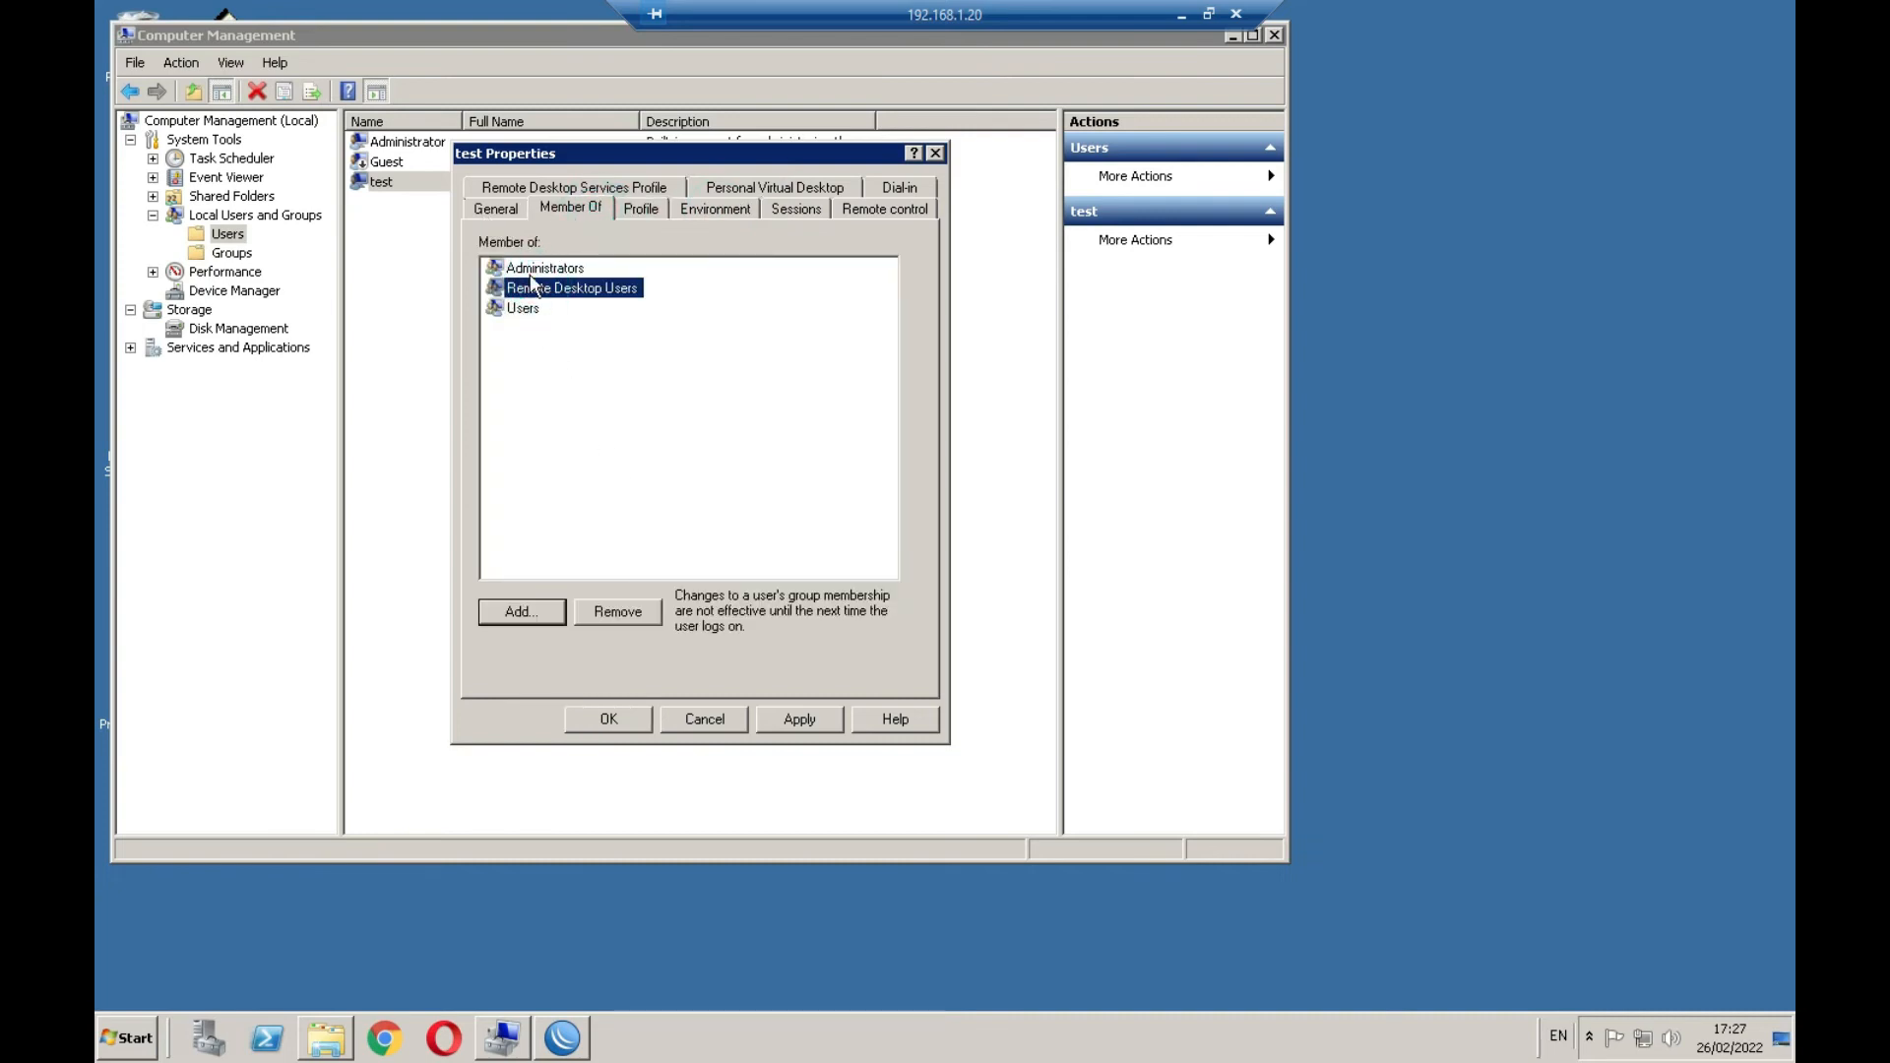
pyautogui.click(533, 272)
pyautogui.click(620, 612)
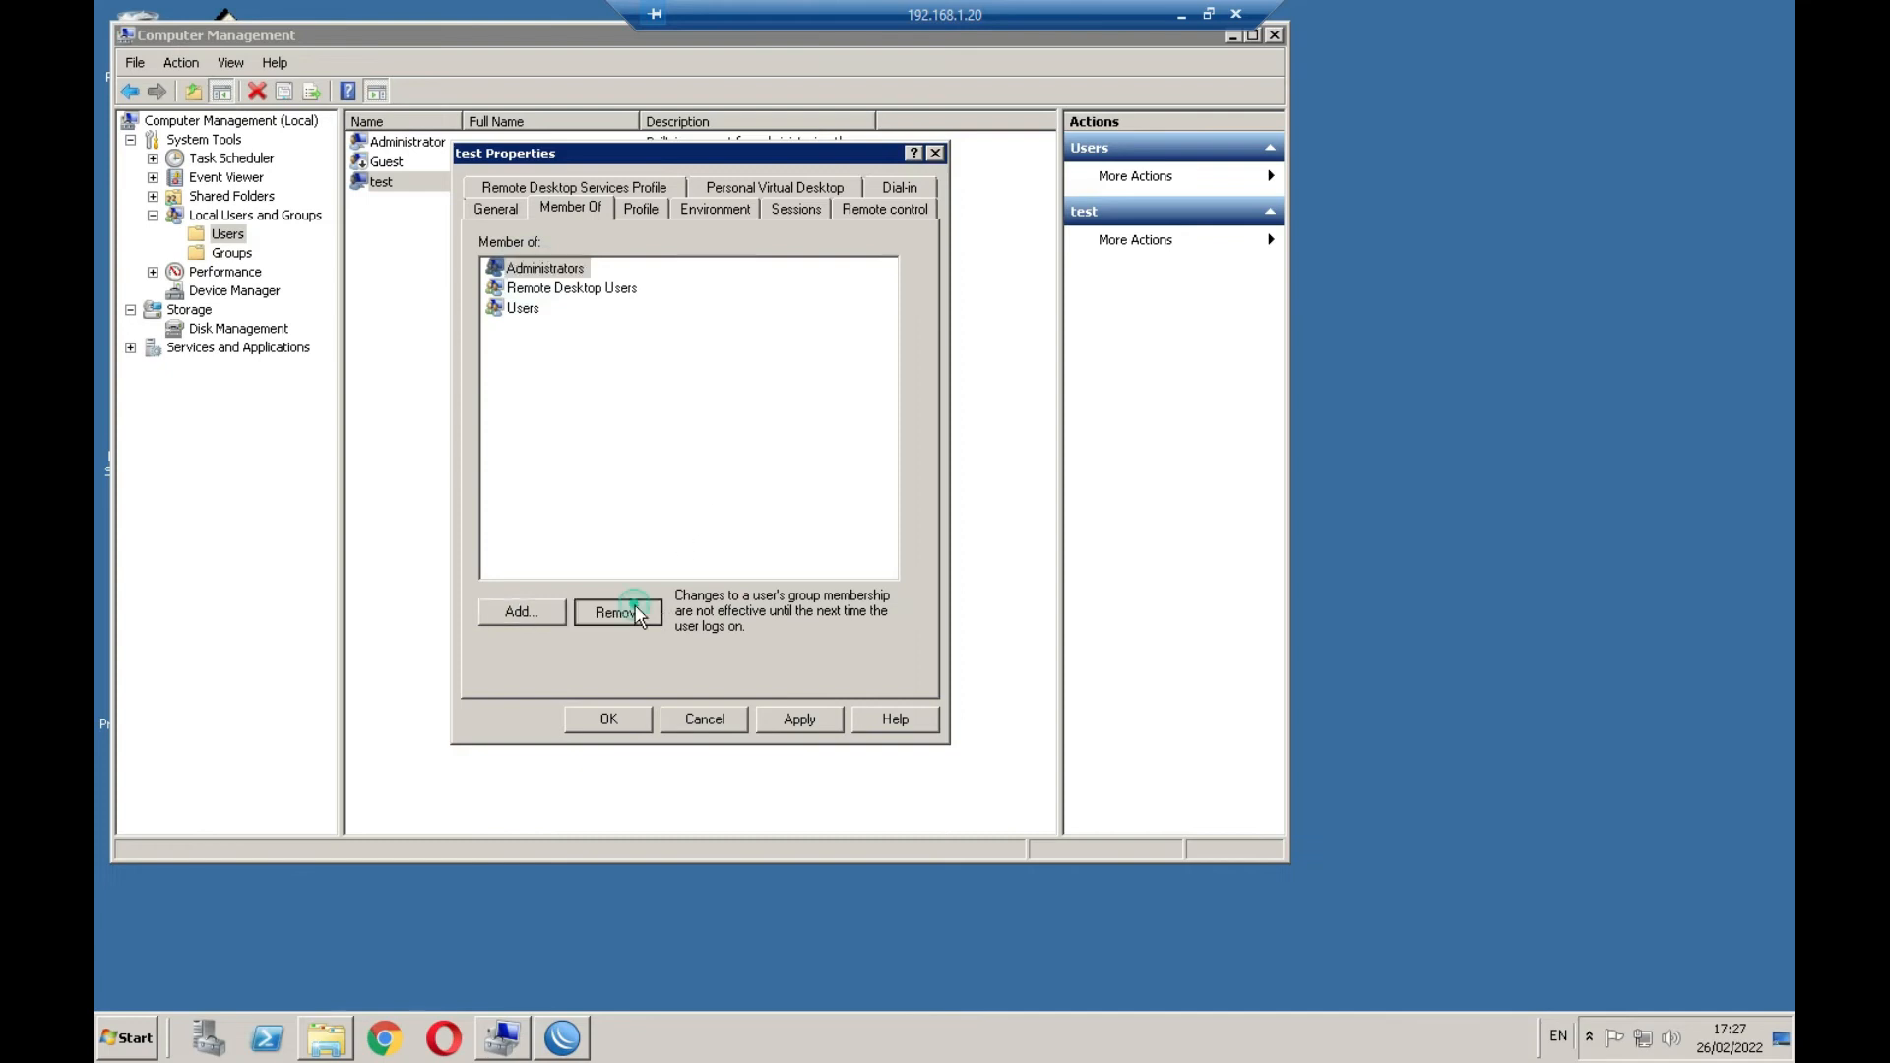
pyautogui.click(520, 288)
pyautogui.click(537, 268)
pyautogui.click(523, 288)
pyautogui.click(657, 403)
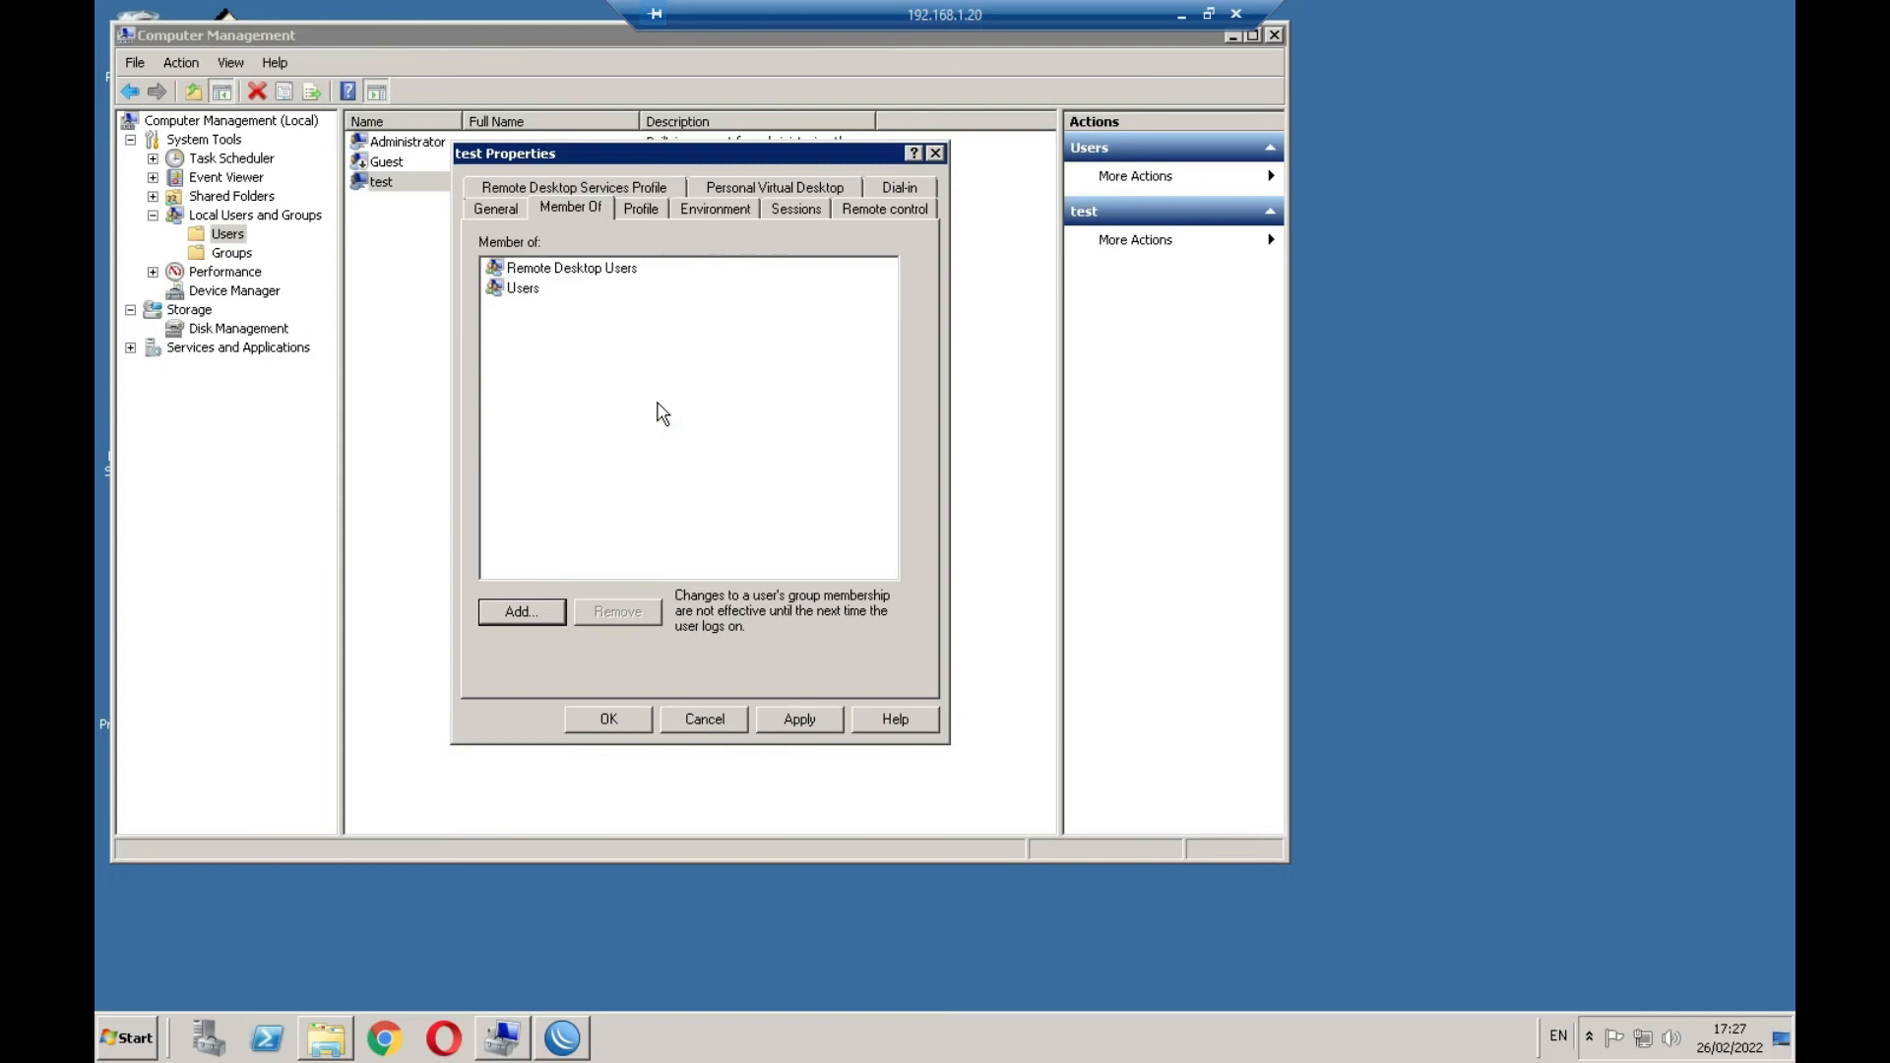
pyautogui.click(522, 291)
pyautogui.click(799, 720)
pyautogui.click(611, 719)
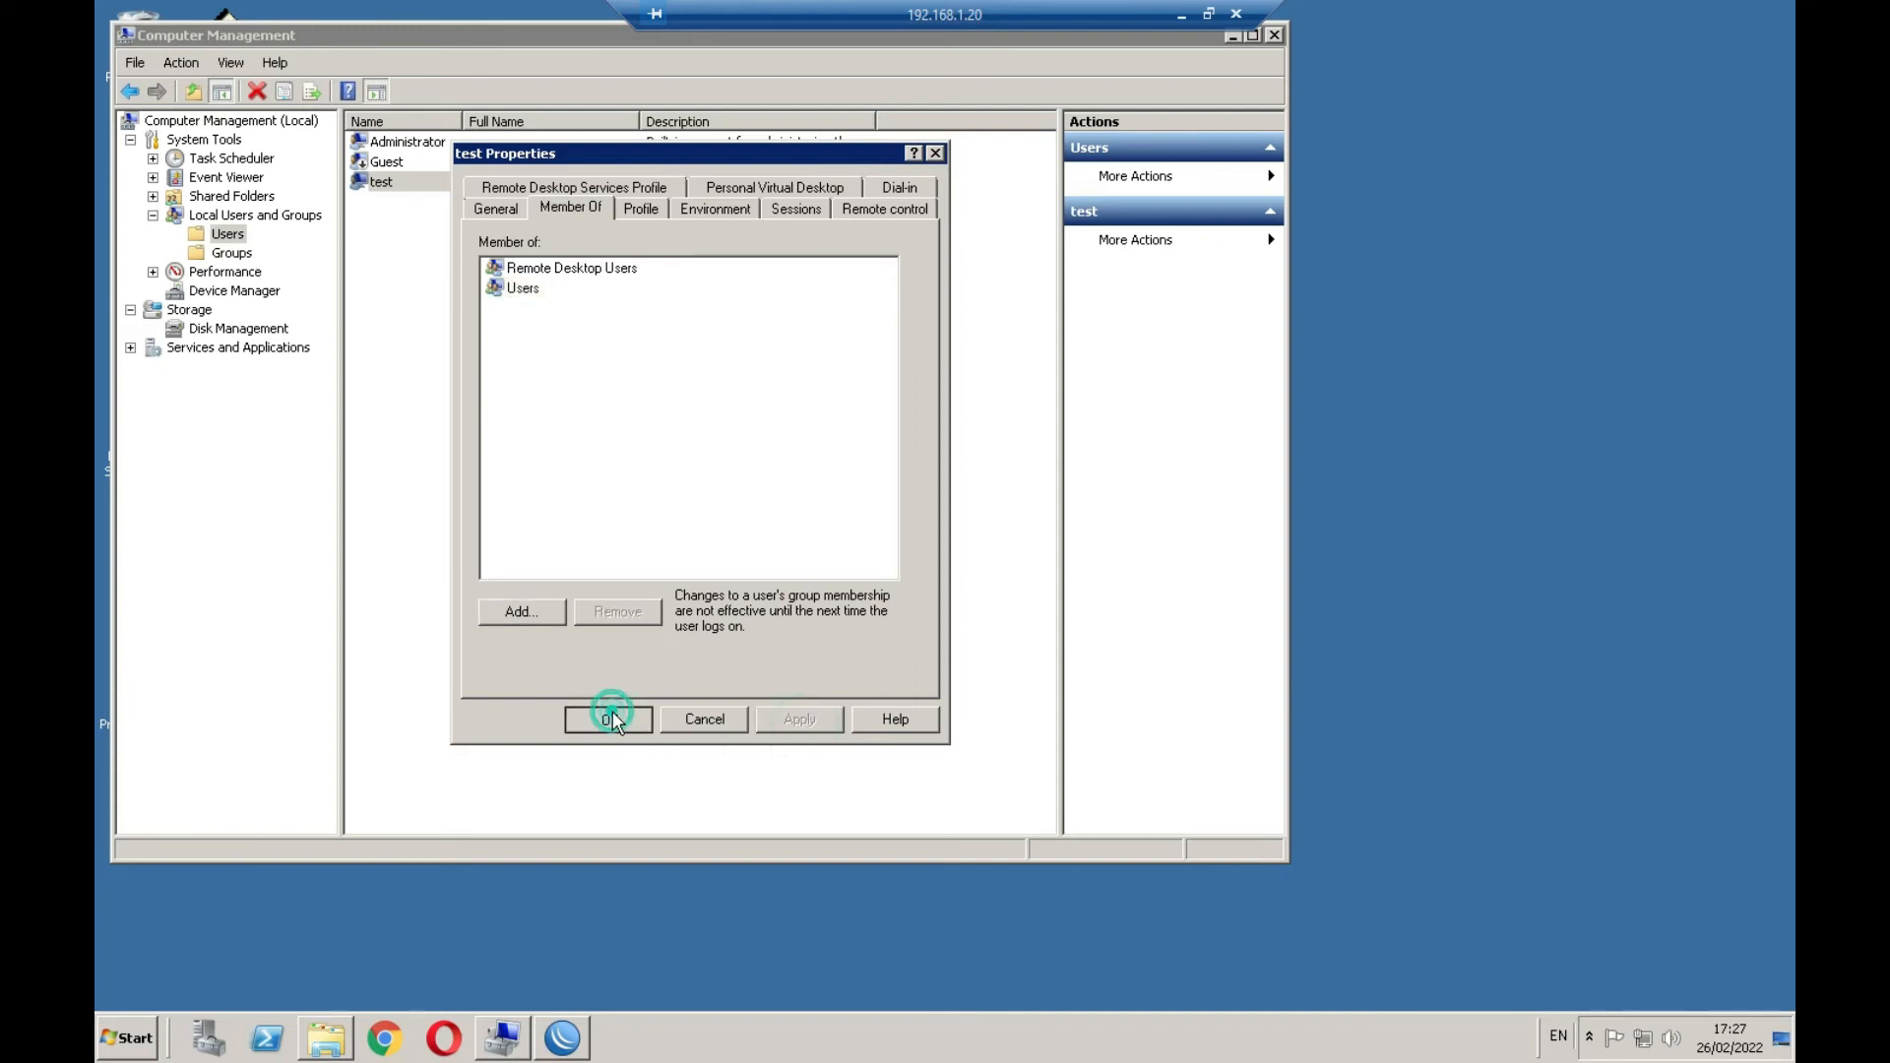
pyautogui.click(380, 185)
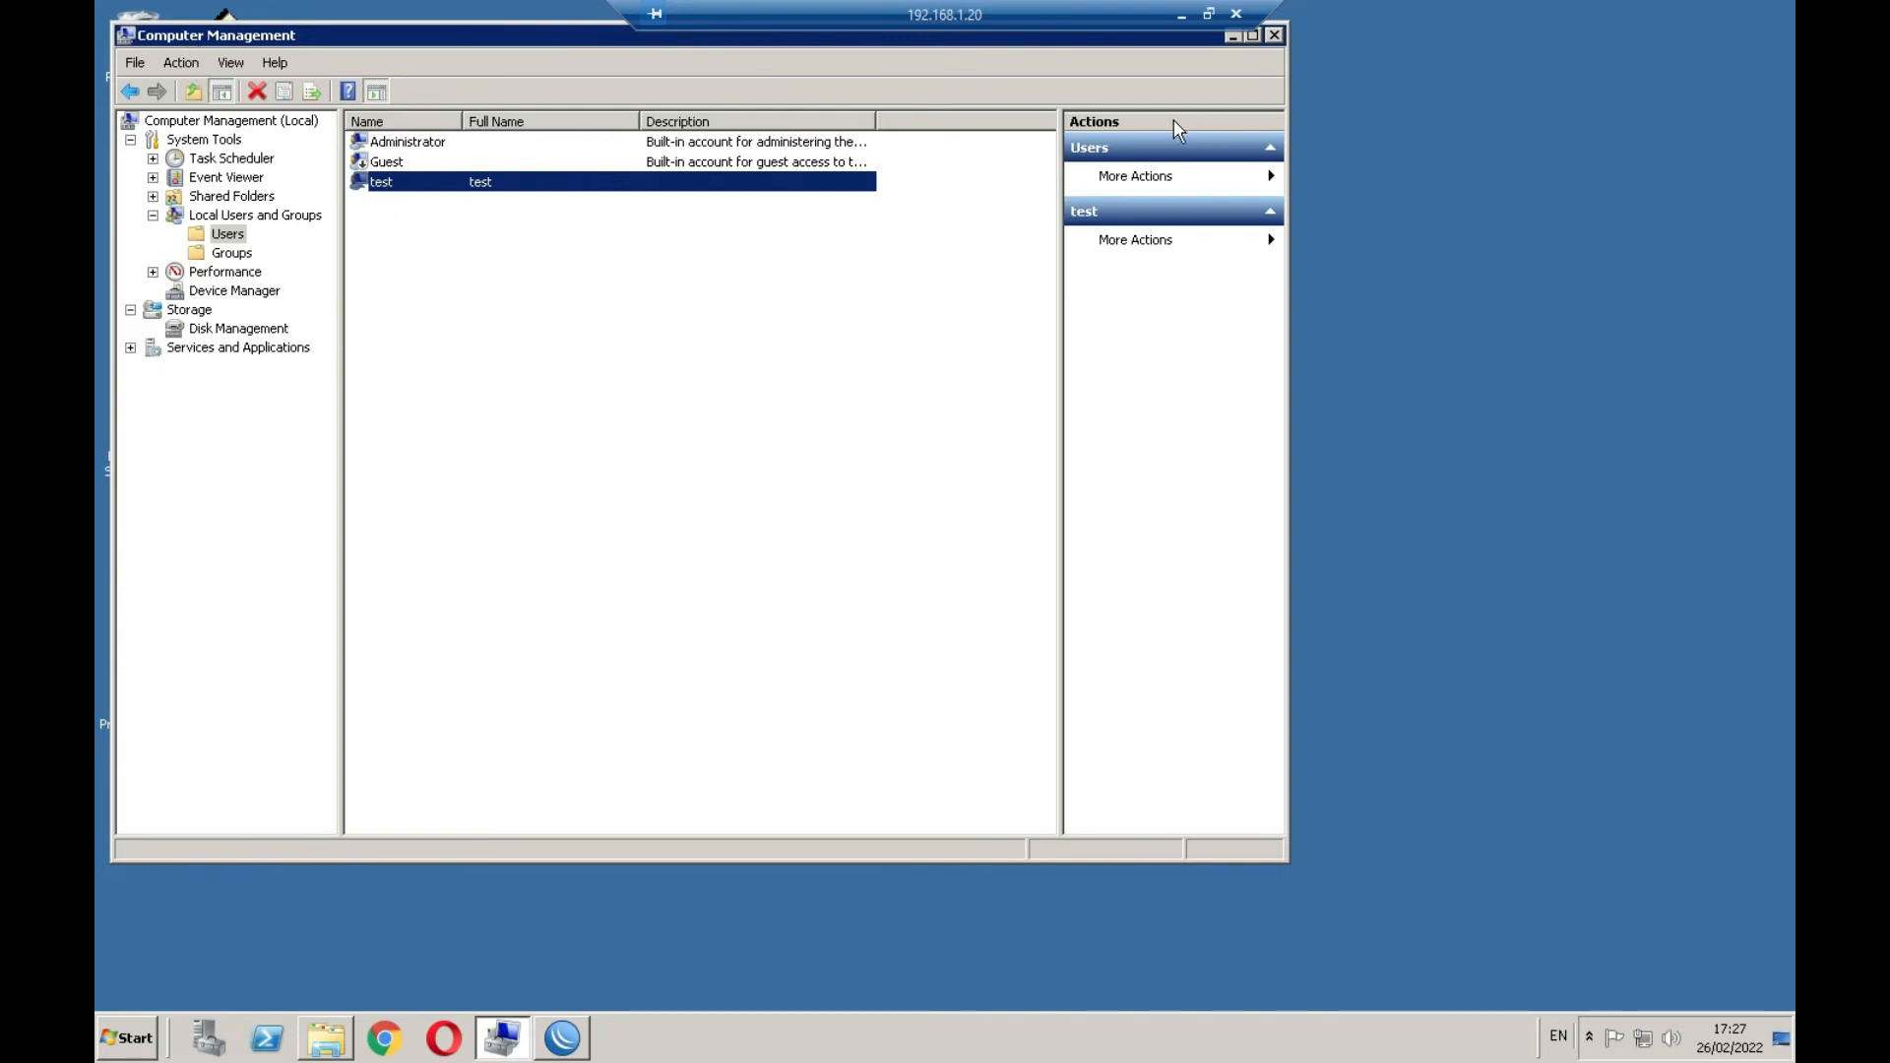
pyautogui.click(1234, 36)
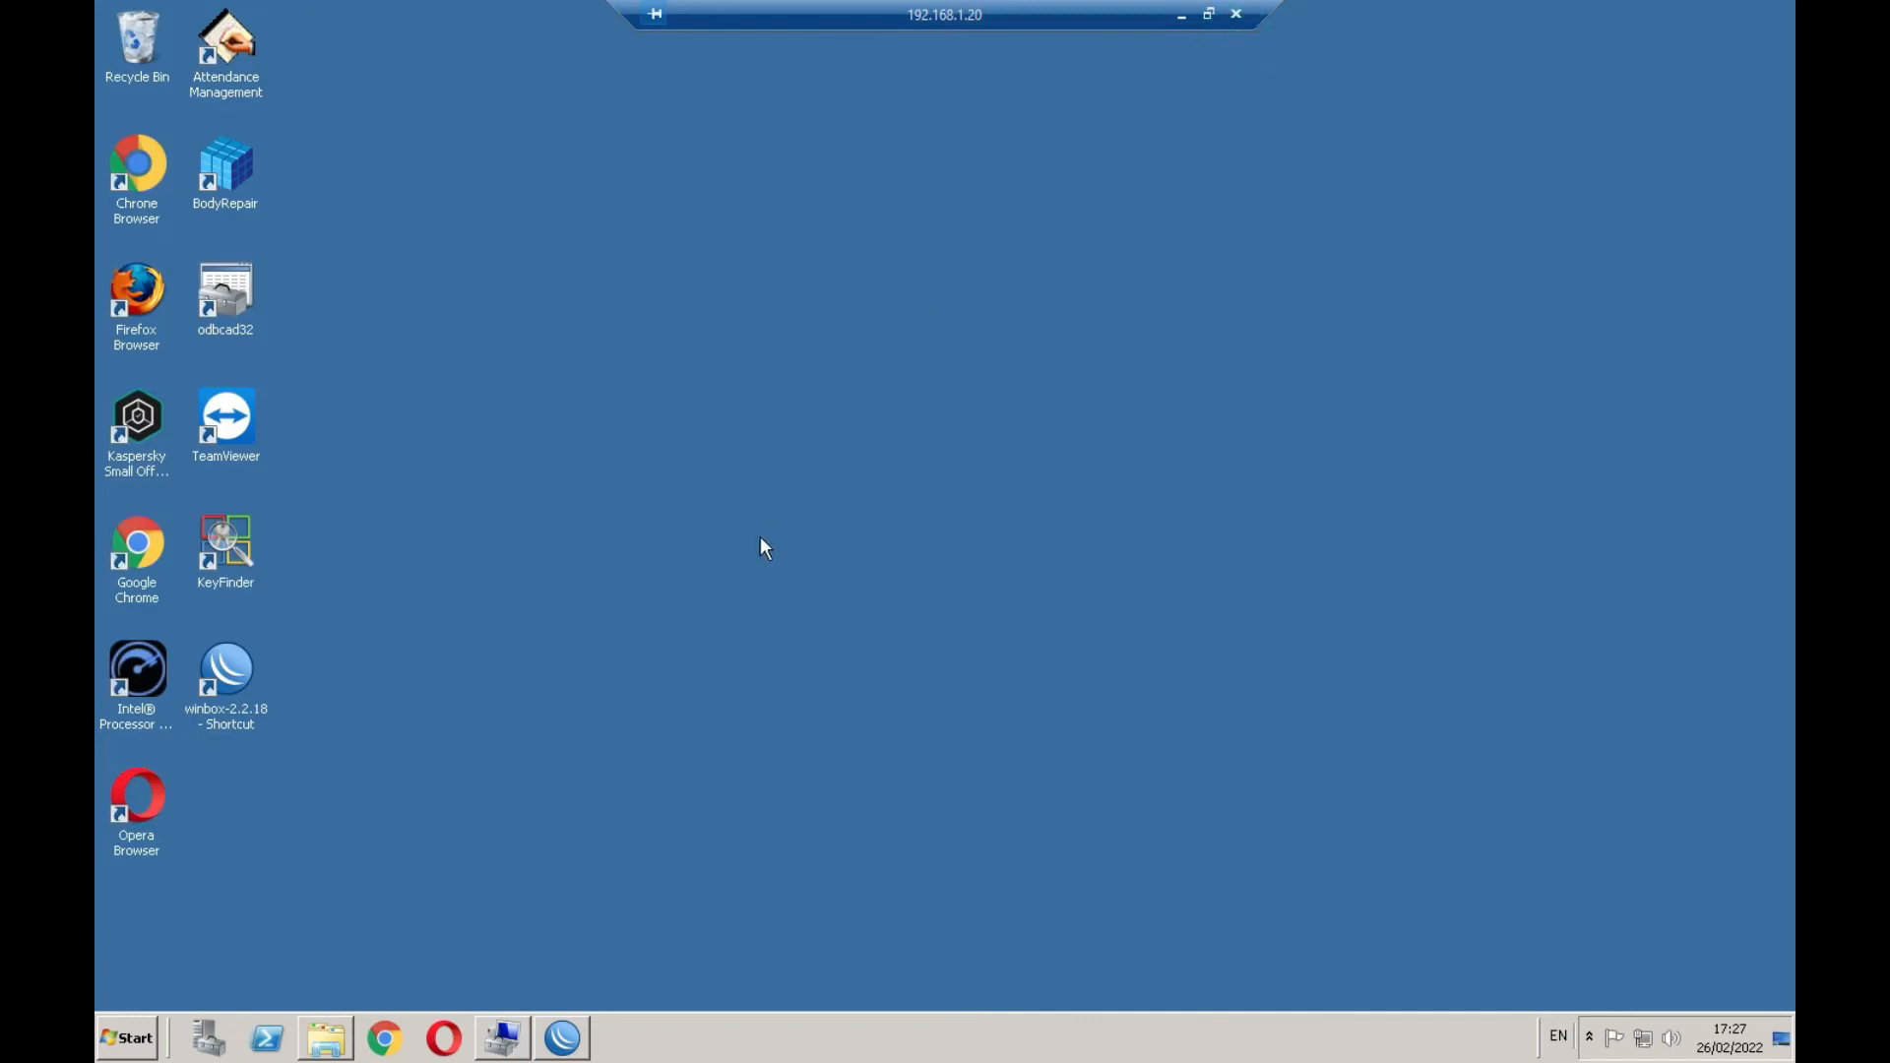
pyautogui.click(326, 1037)
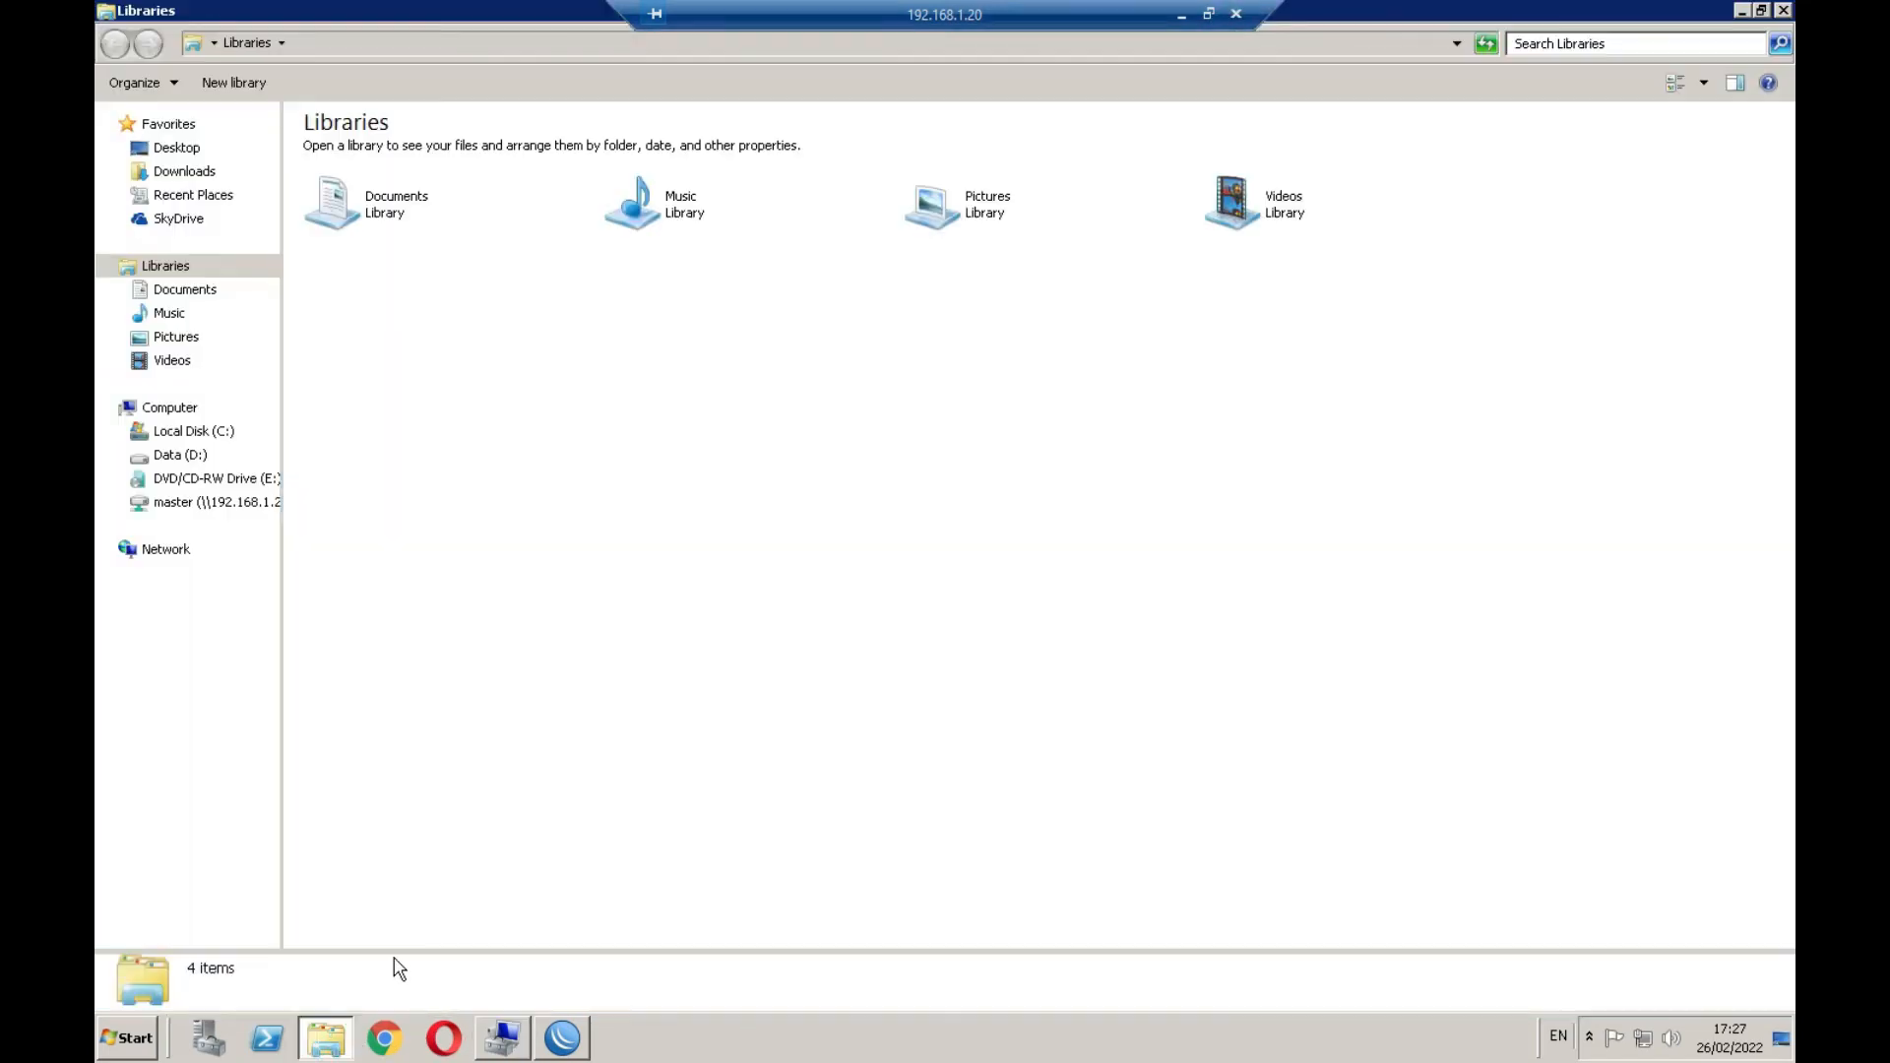
pyautogui.rightClick(190, 414)
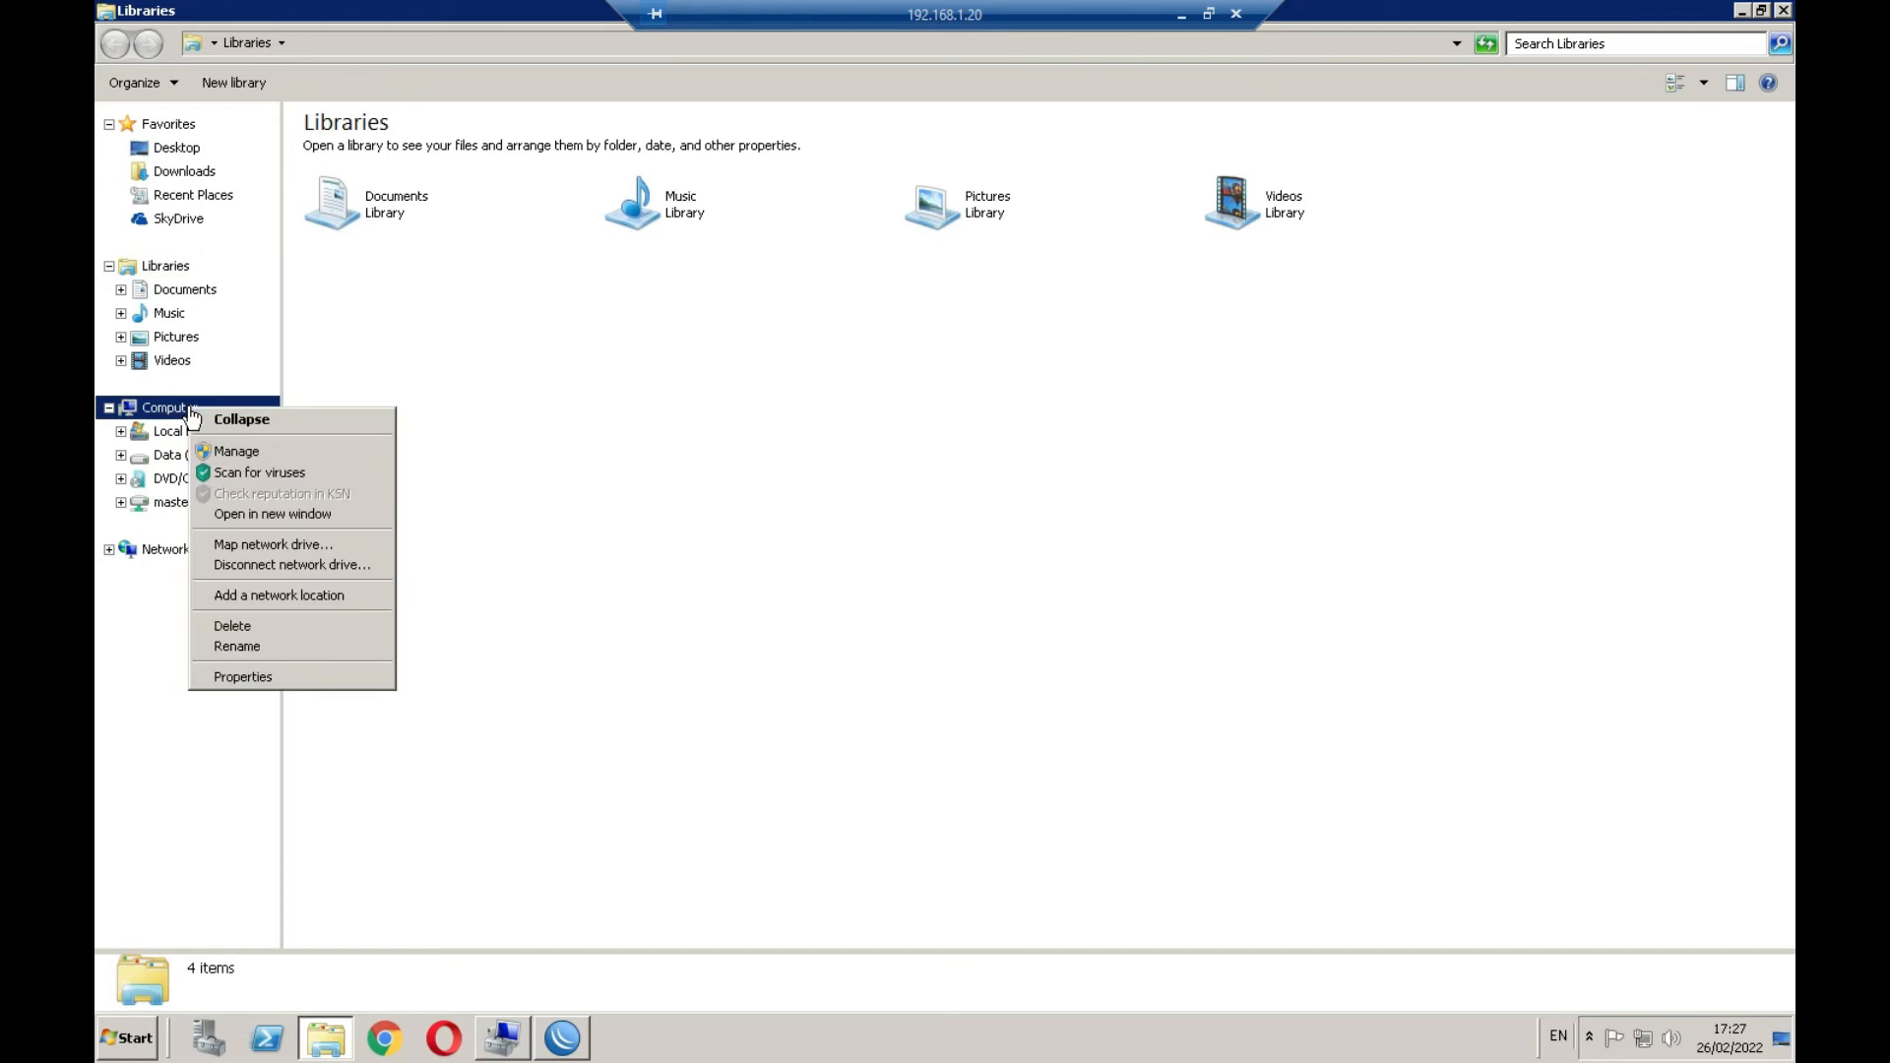
pyautogui.click(240, 676)
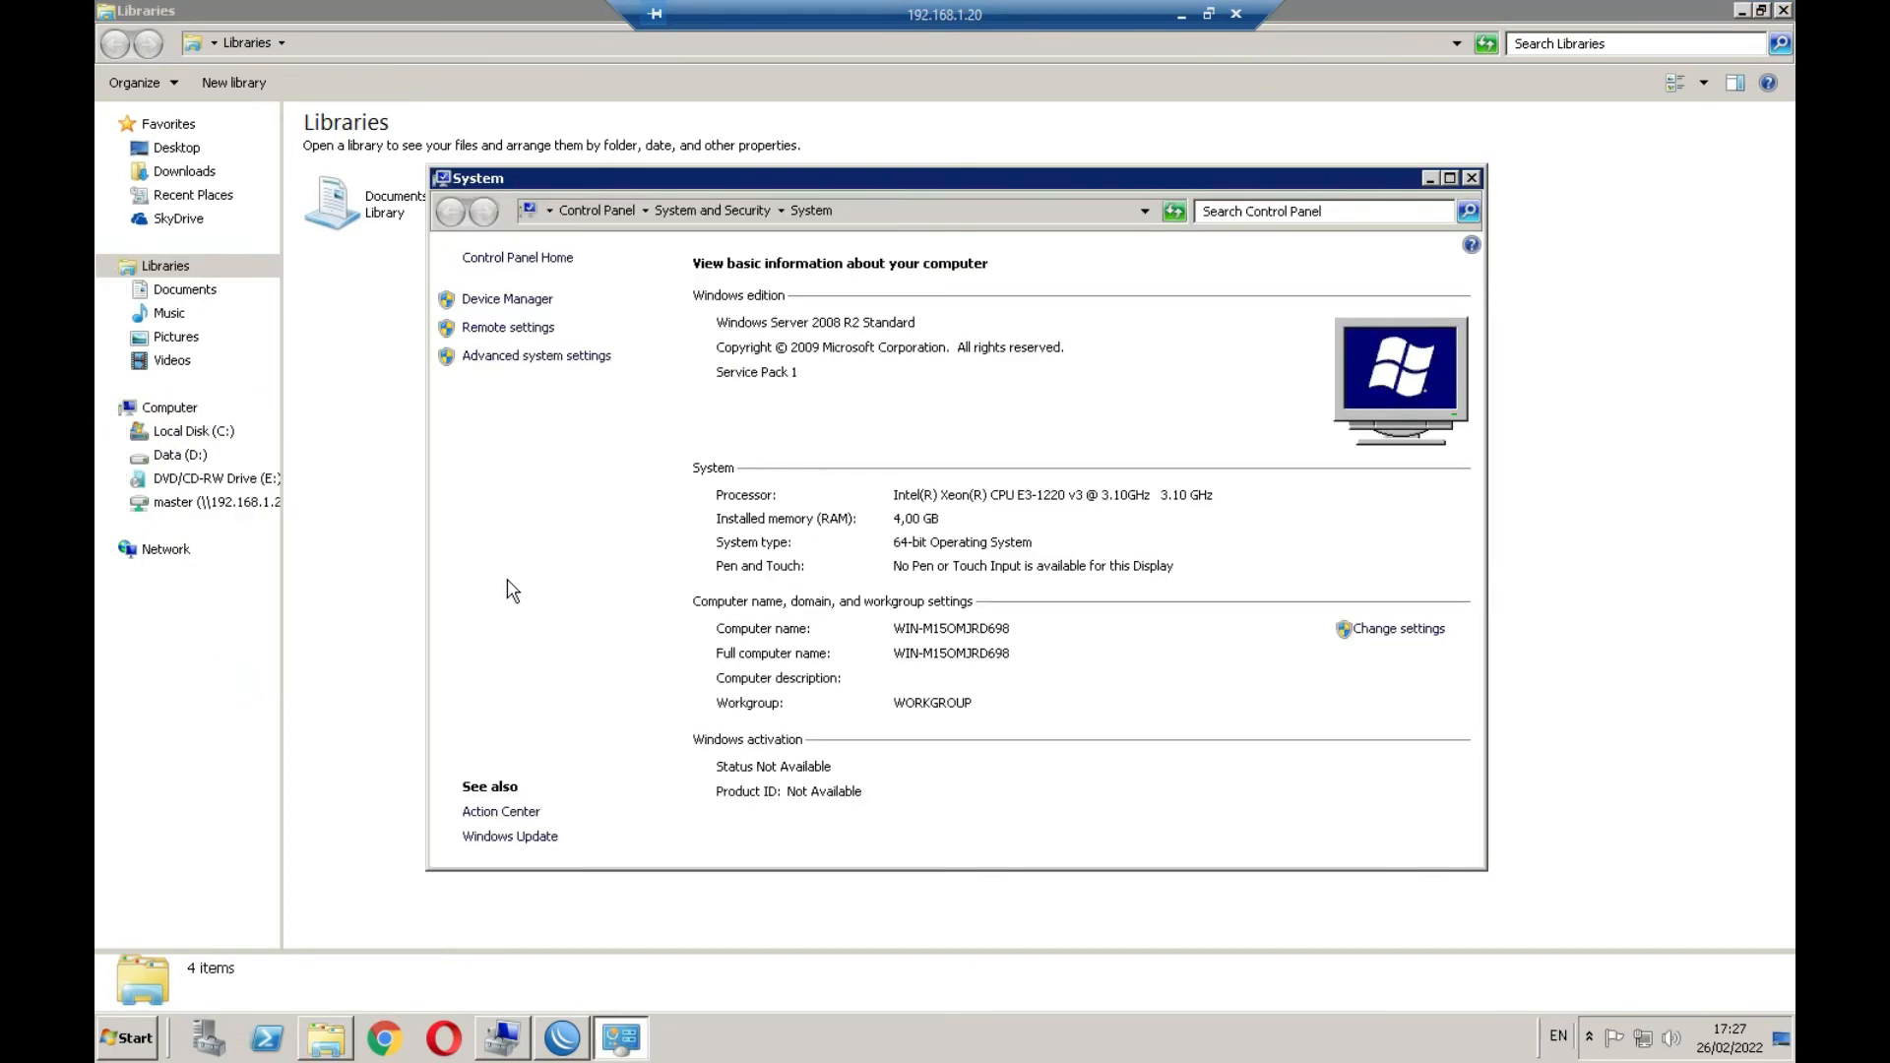
pyautogui.click(509, 299)
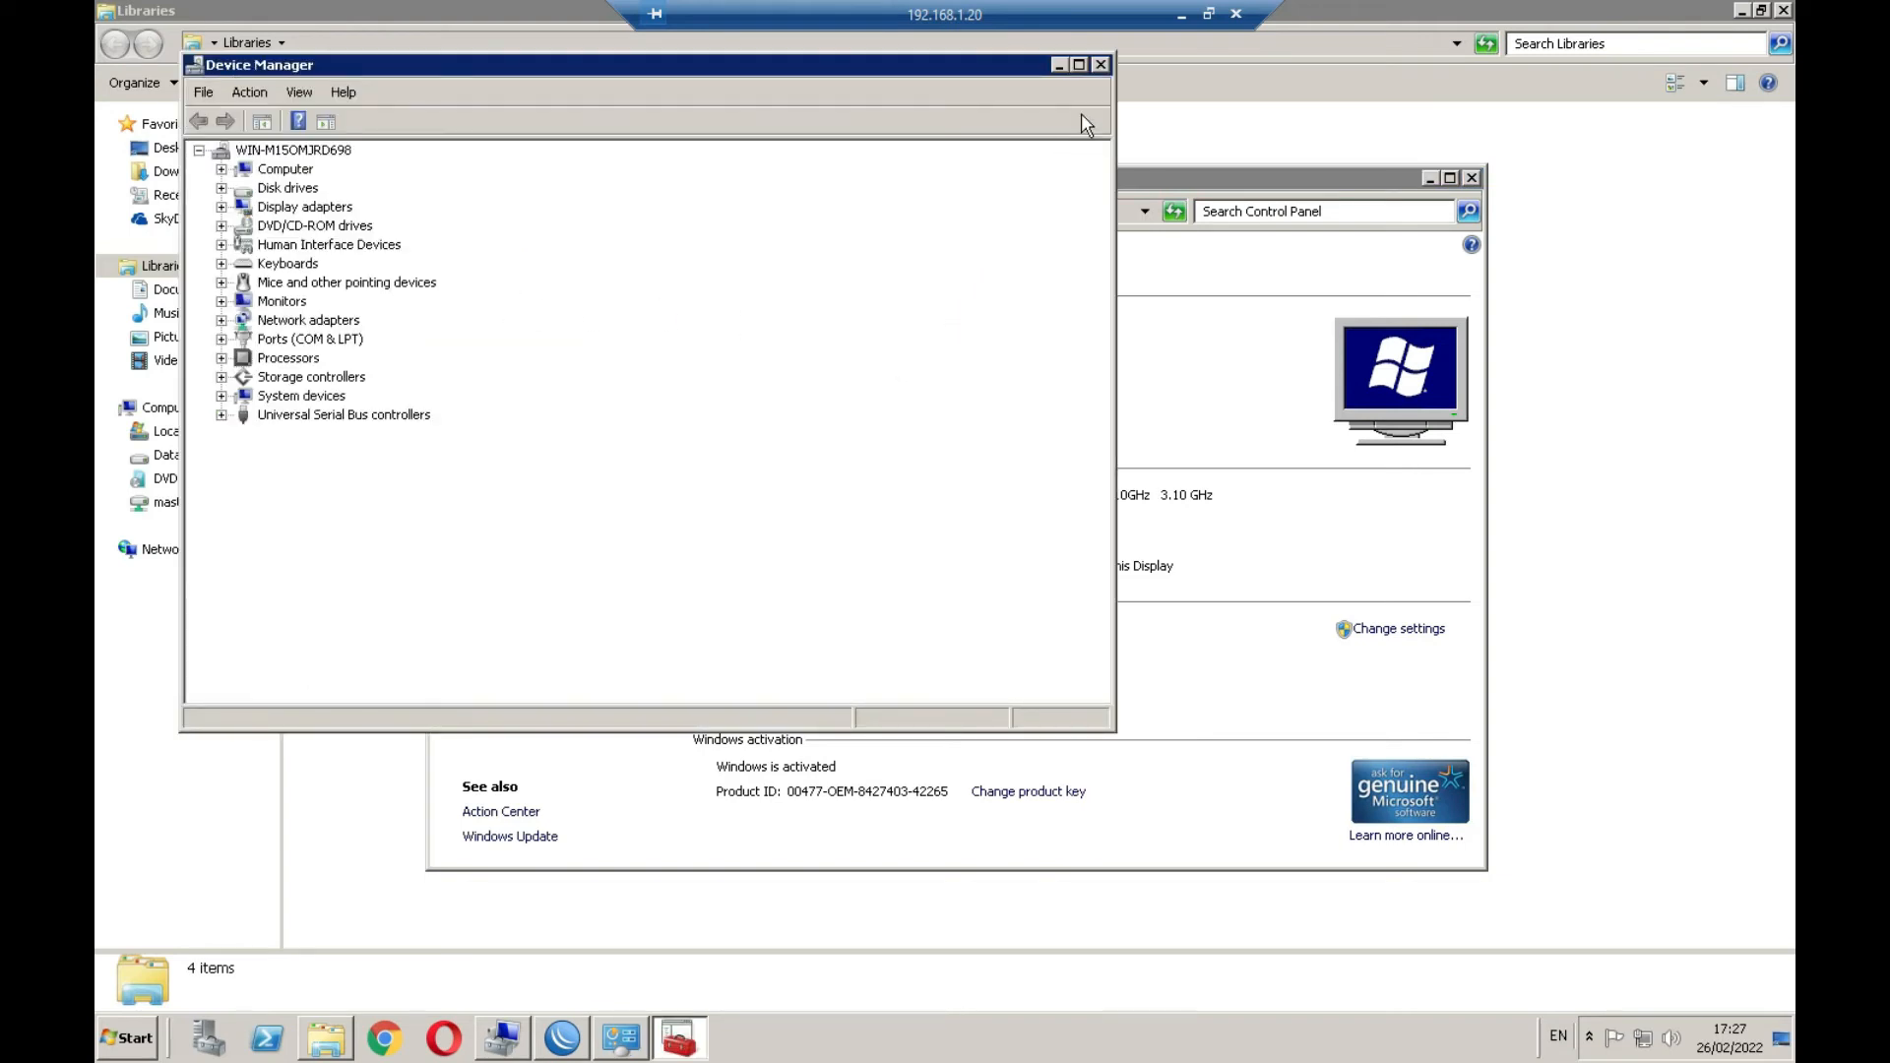
pyautogui.click(1101, 64)
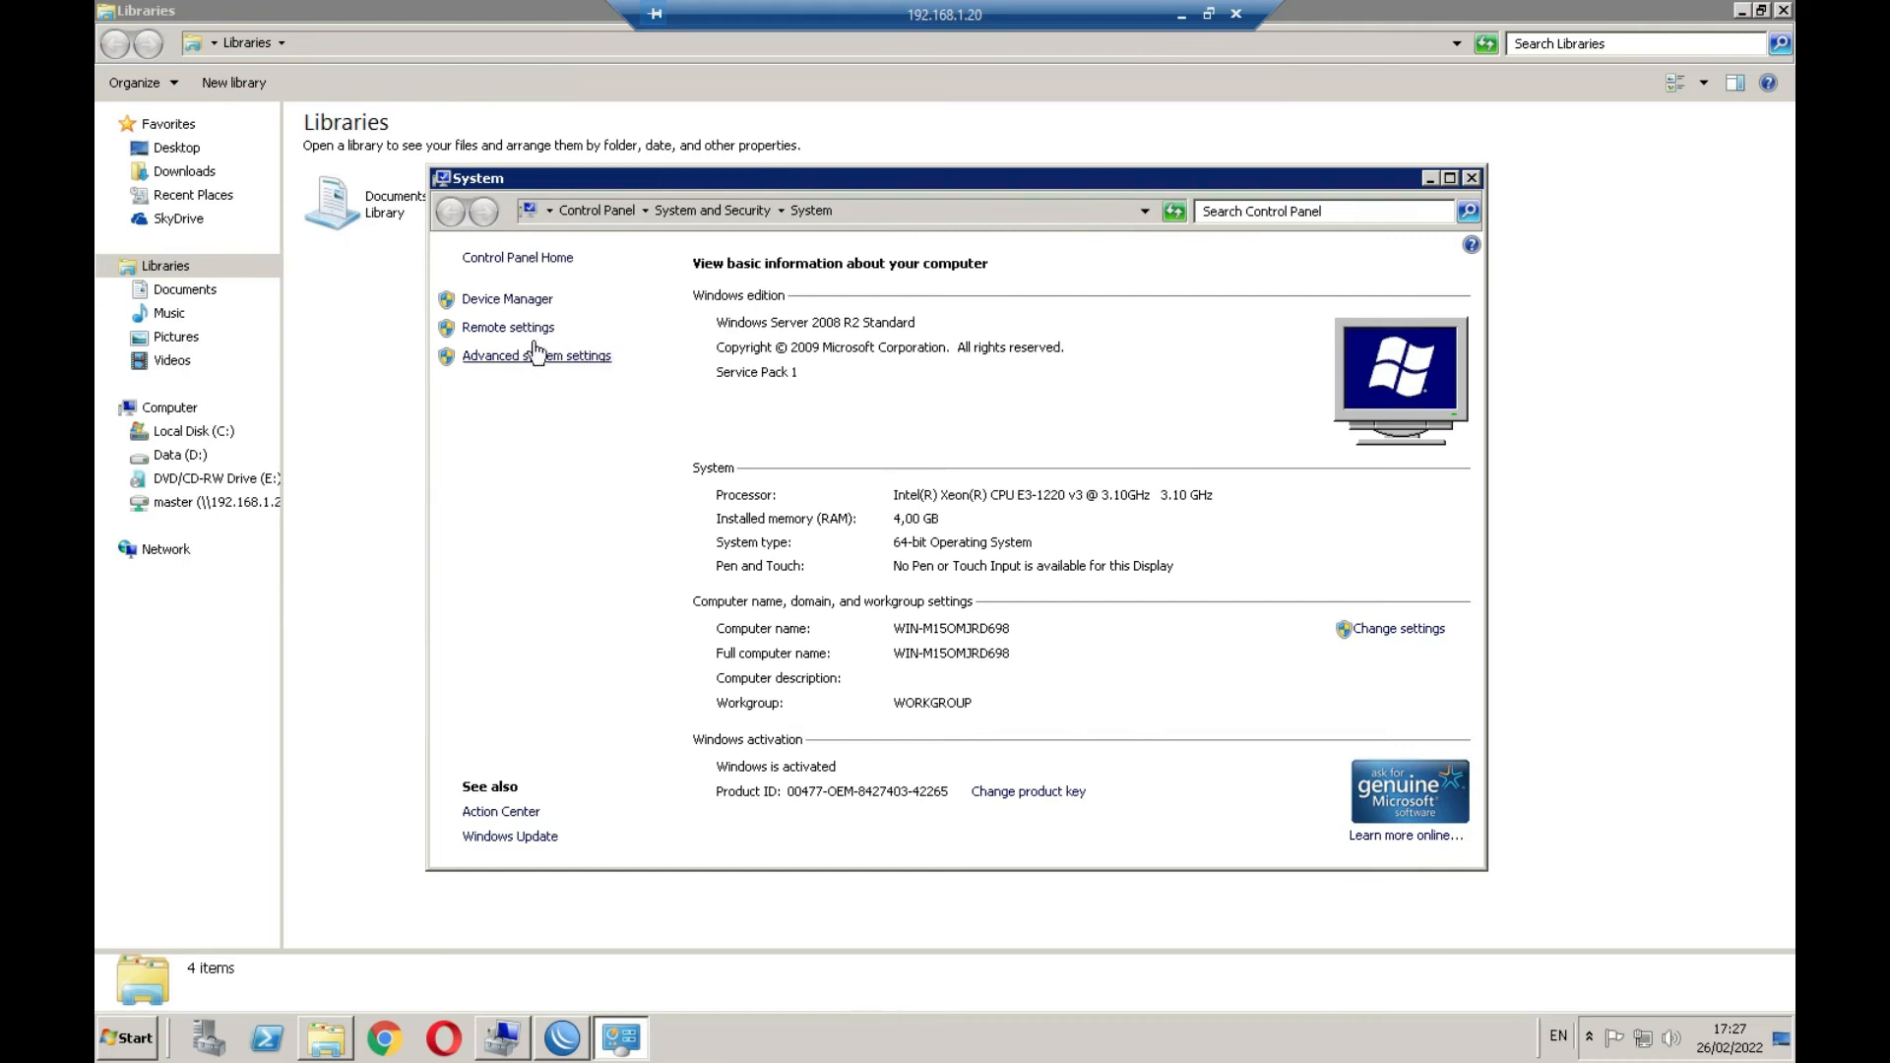
pyautogui.click(537, 327)
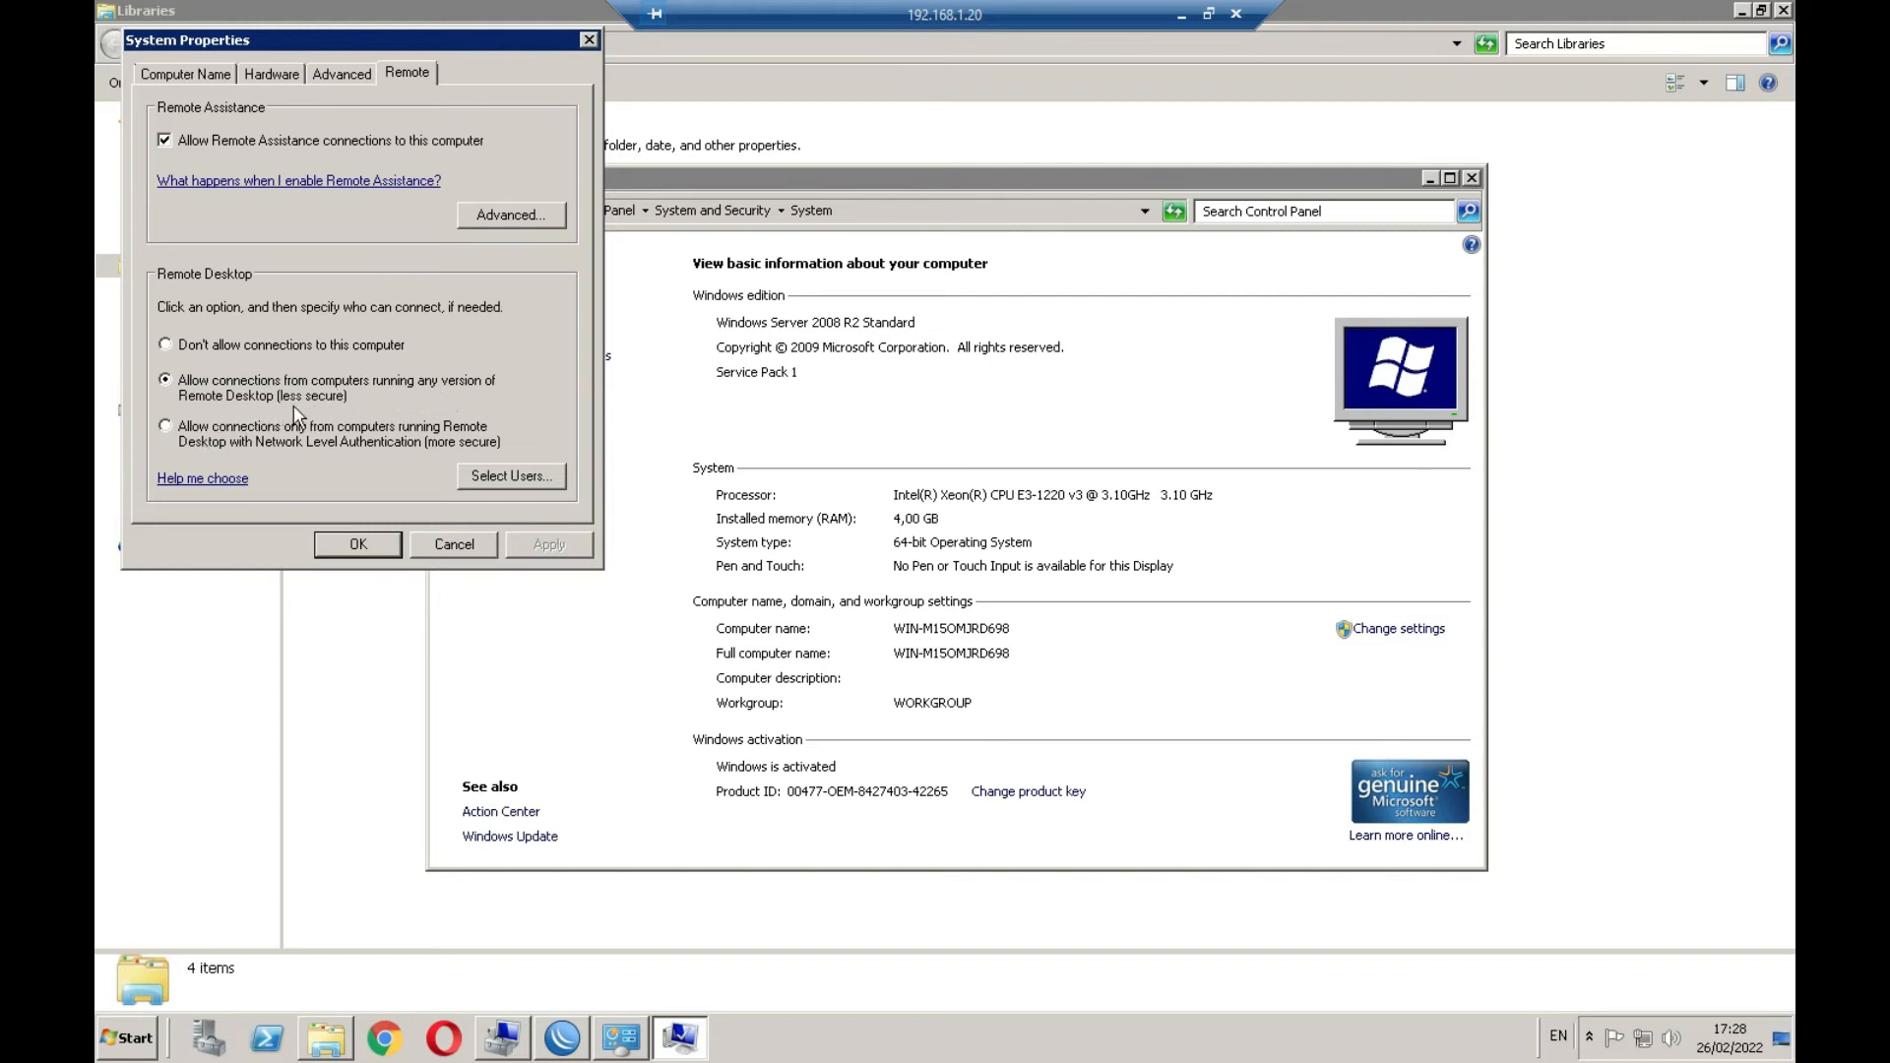
pyautogui.click(165, 381)
pyautogui.click(471, 543)
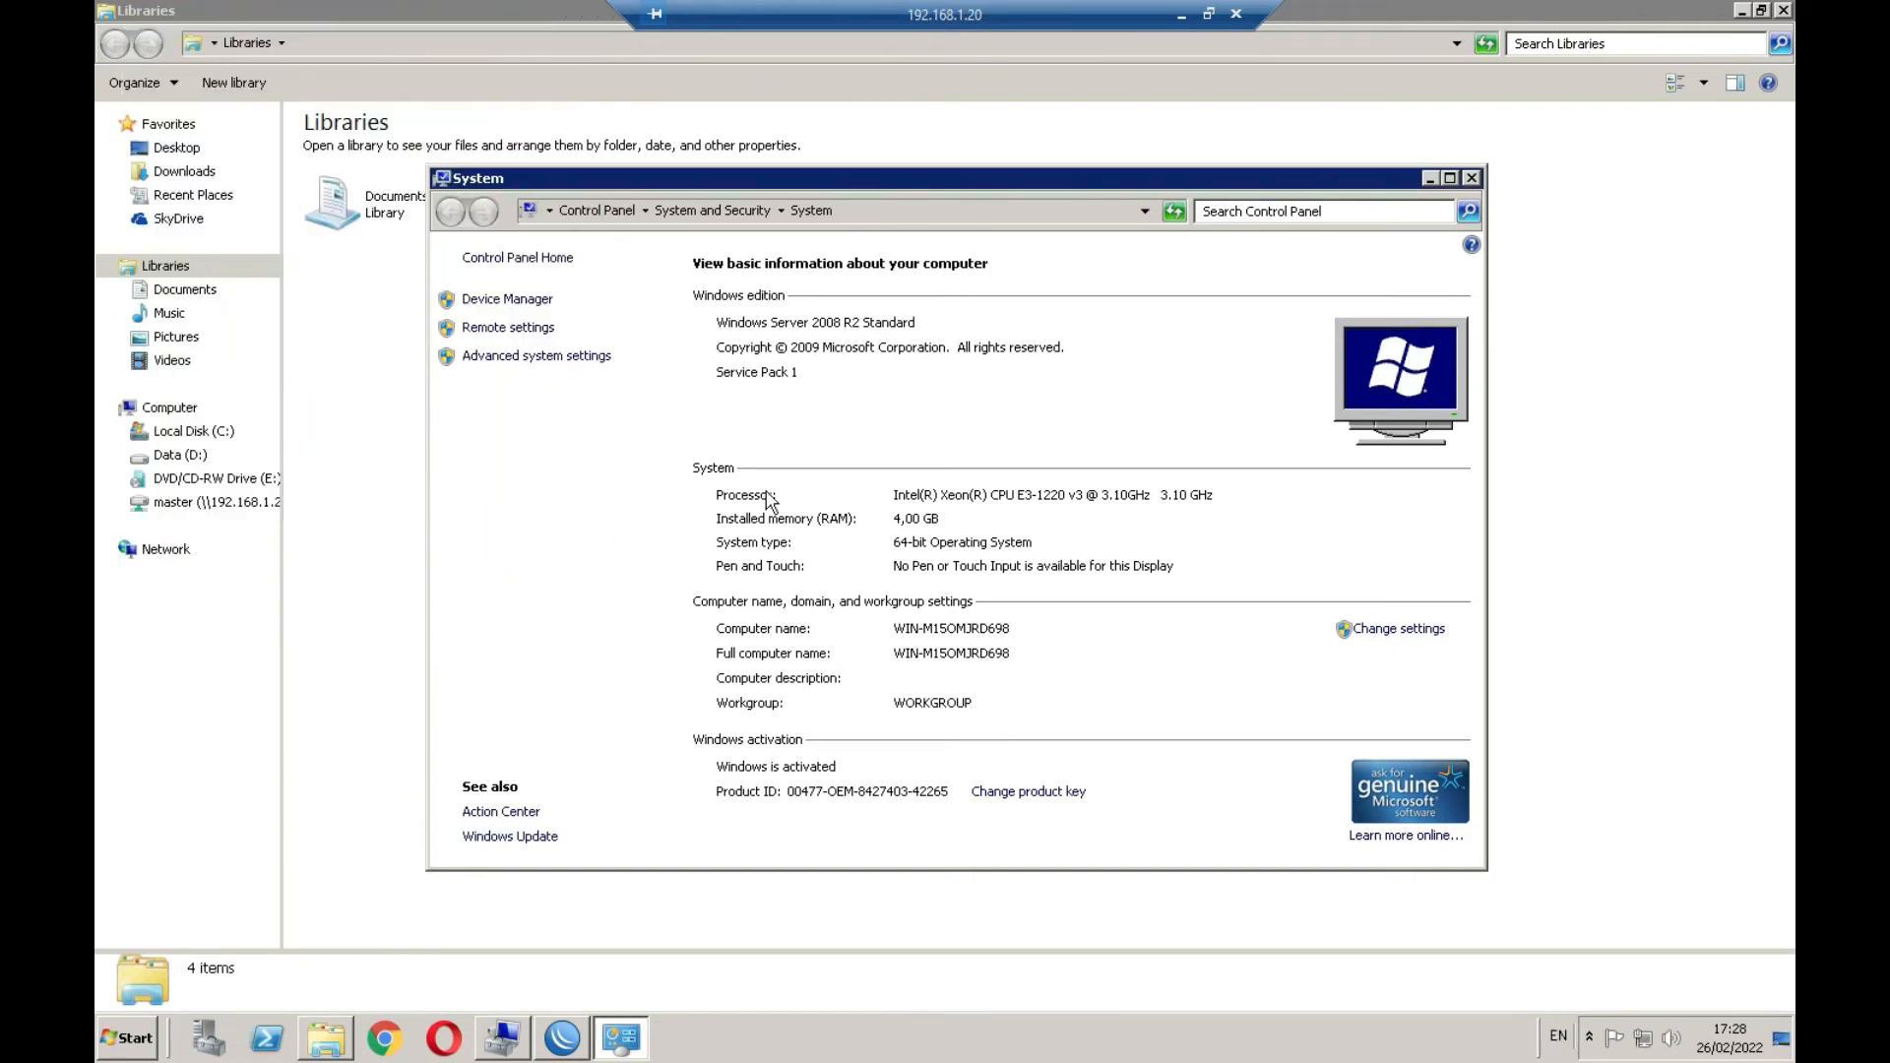
pyautogui.click(1475, 177)
pyautogui.hotkey('alt', 'F4')
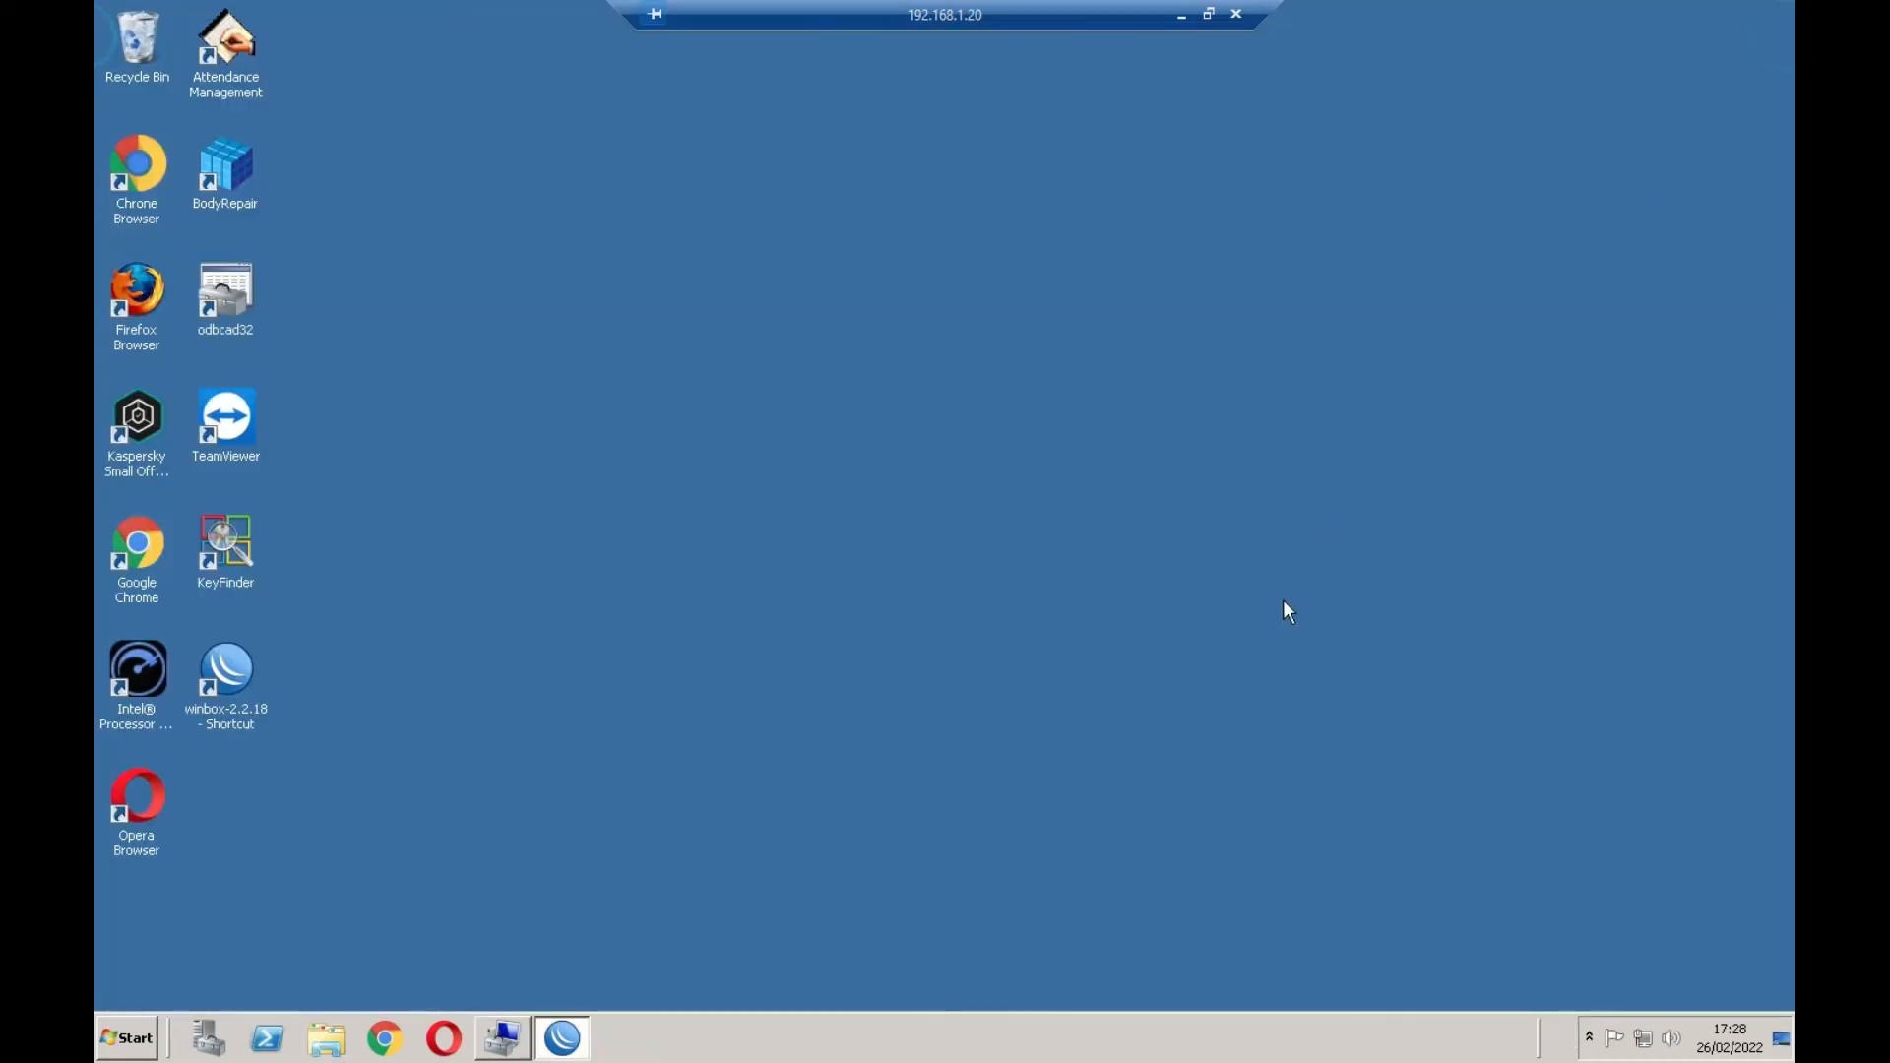
# End the remote session and open the adapter list via Network & Internet Ethernet settings
pyautogui.click(1236, 20)
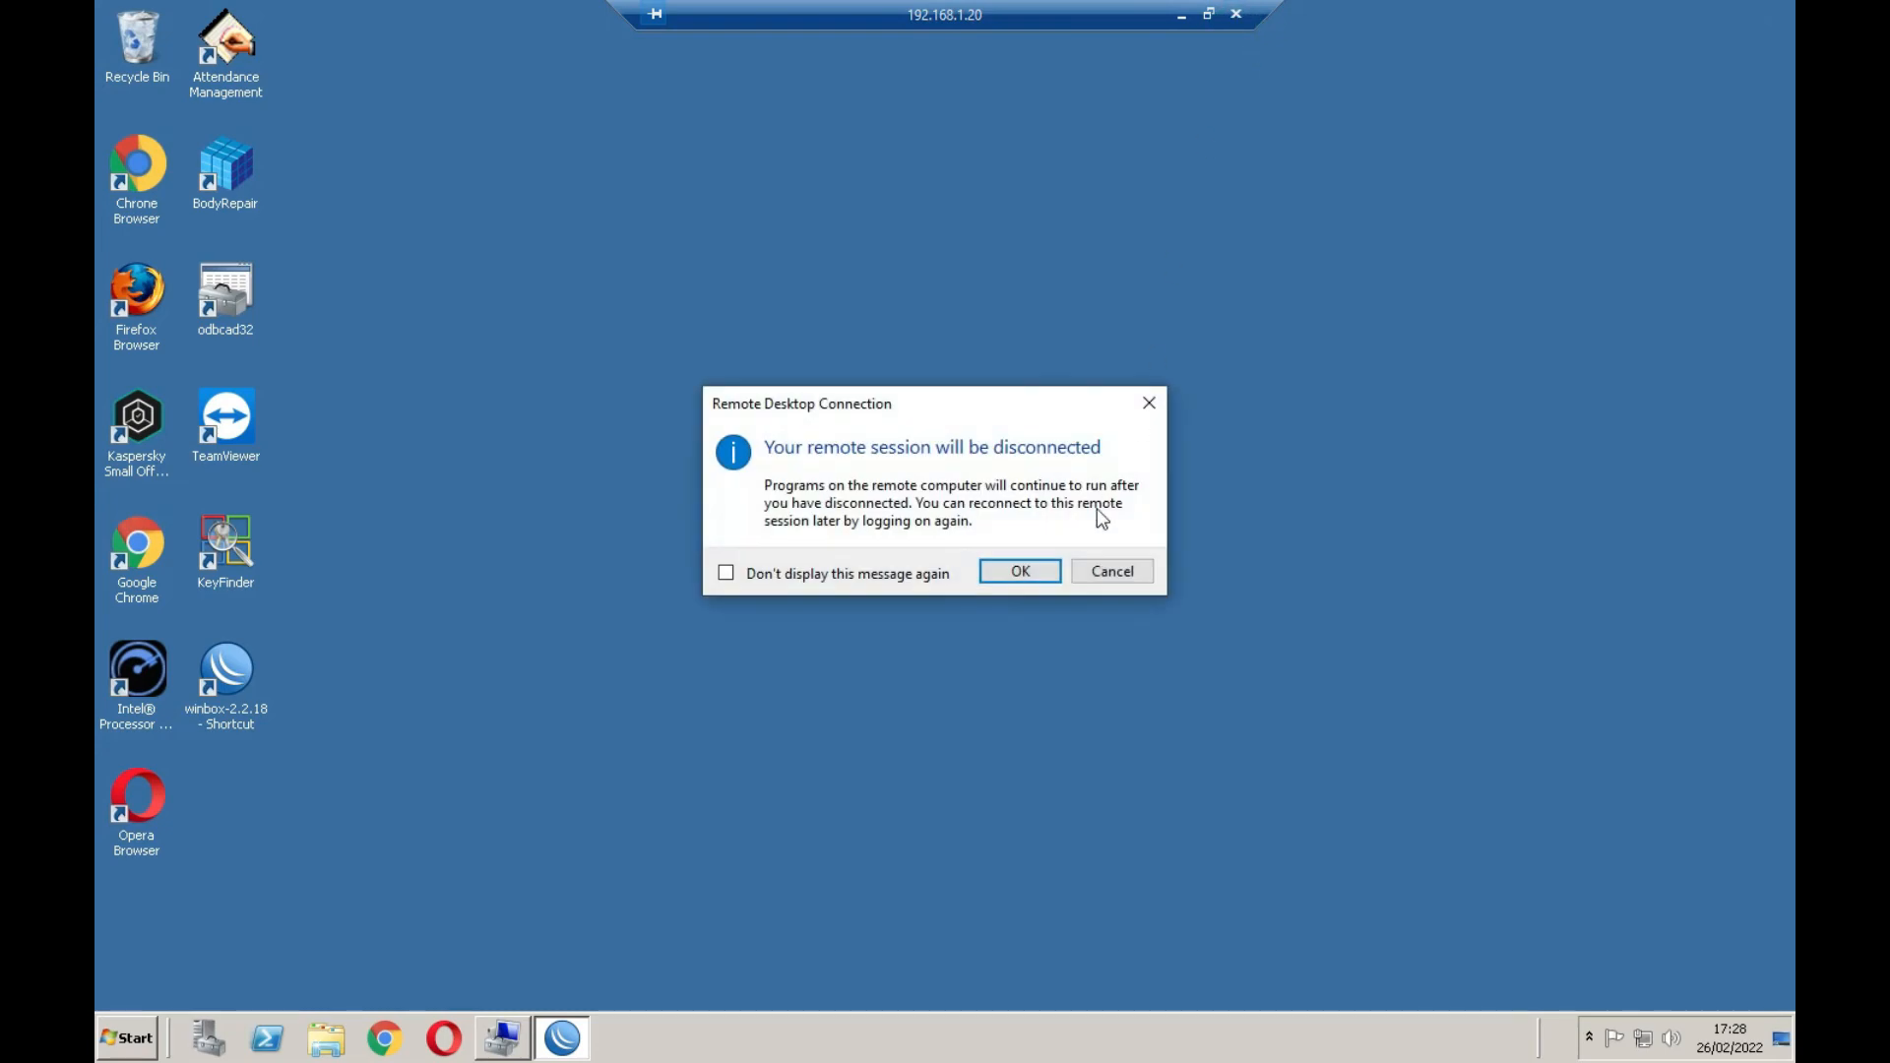
pyautogui.click(1041, 569)
pyautogui.moveTo(1633, 1049)
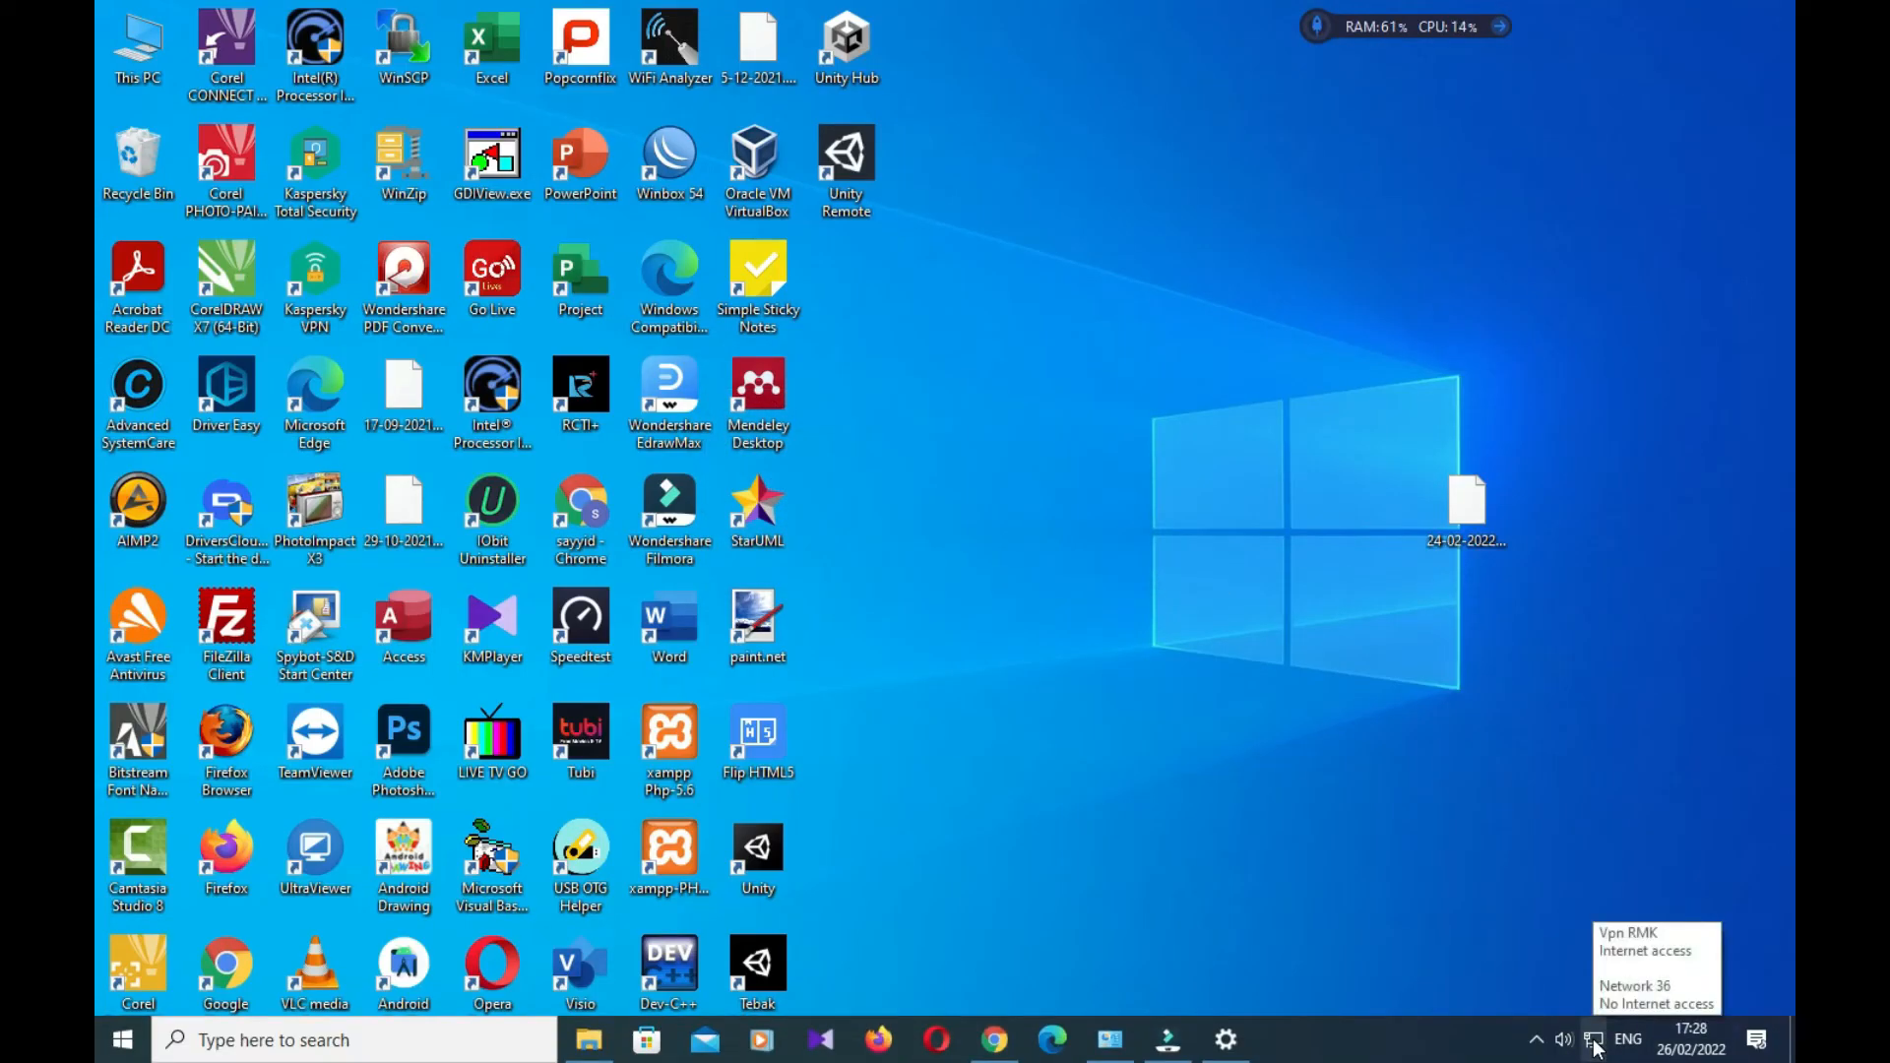
pyautogui.rightClick(1594, 1041)
pyautogui.click(1605, 1002)
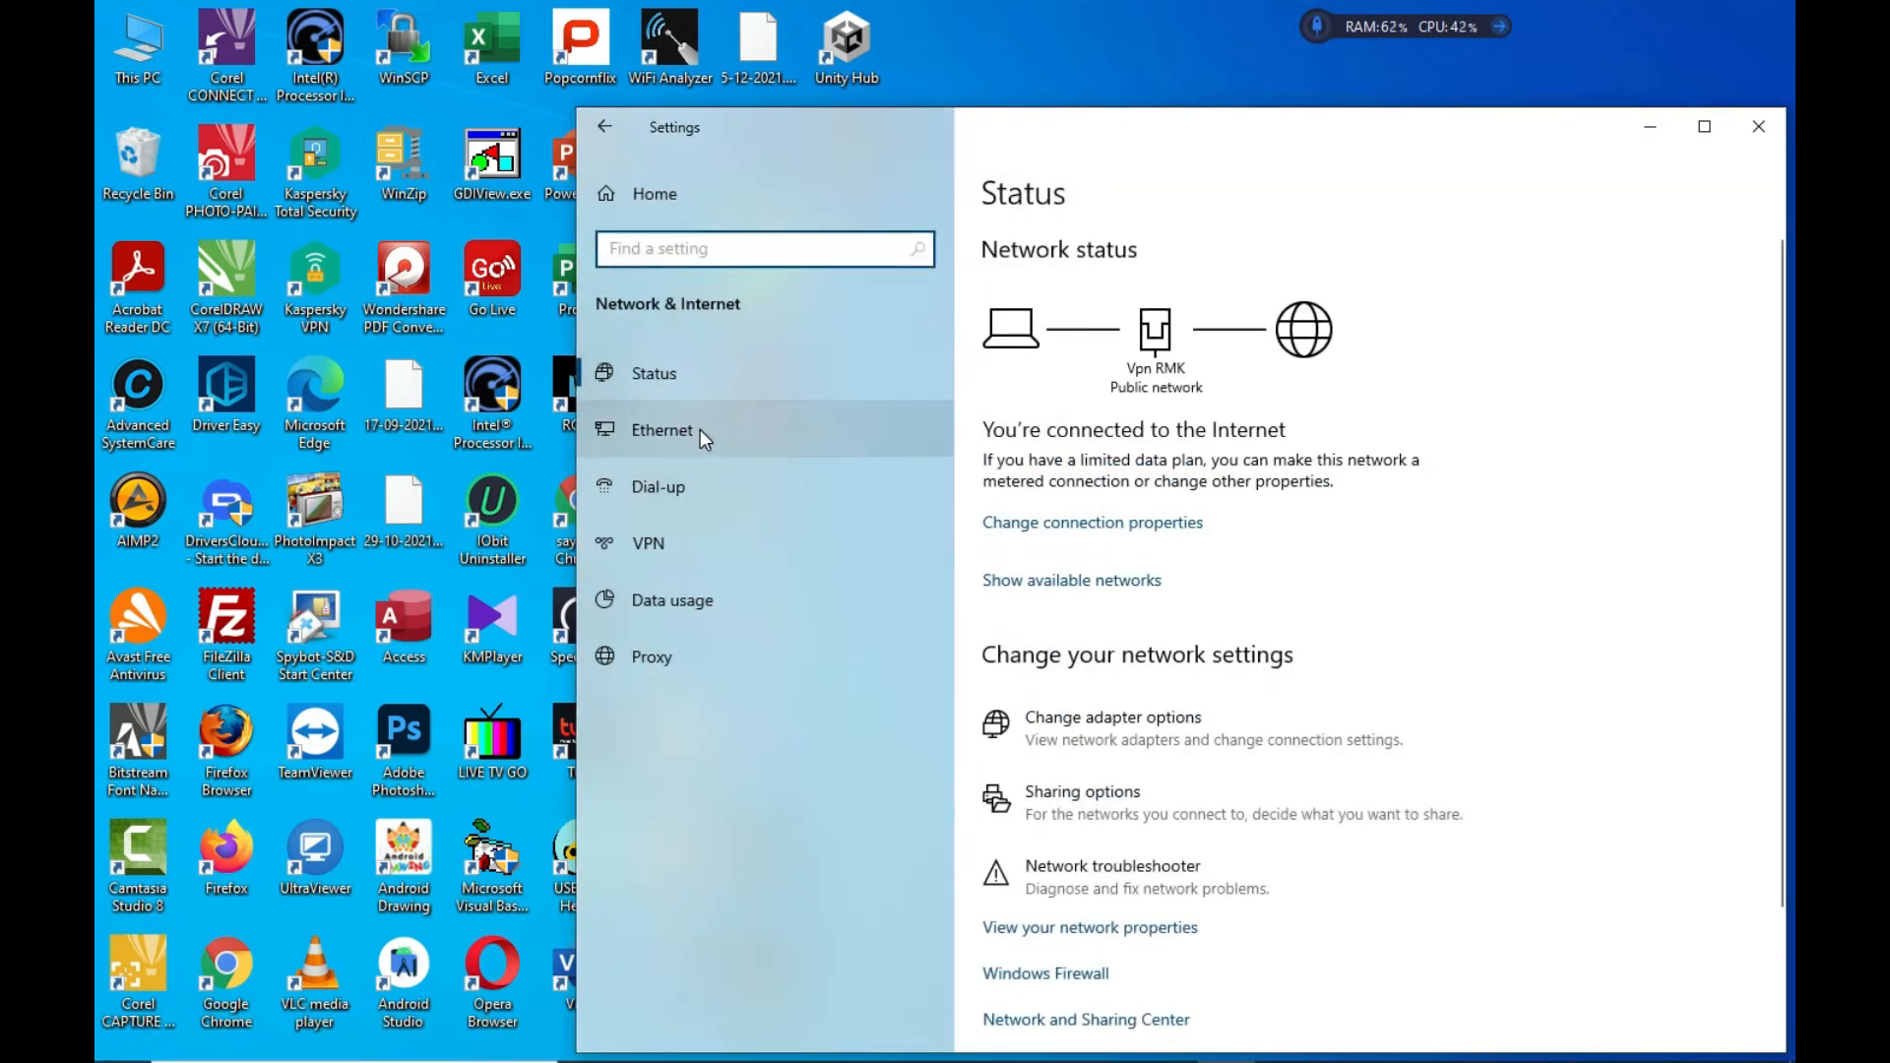
pyautogui.click(715, 429)
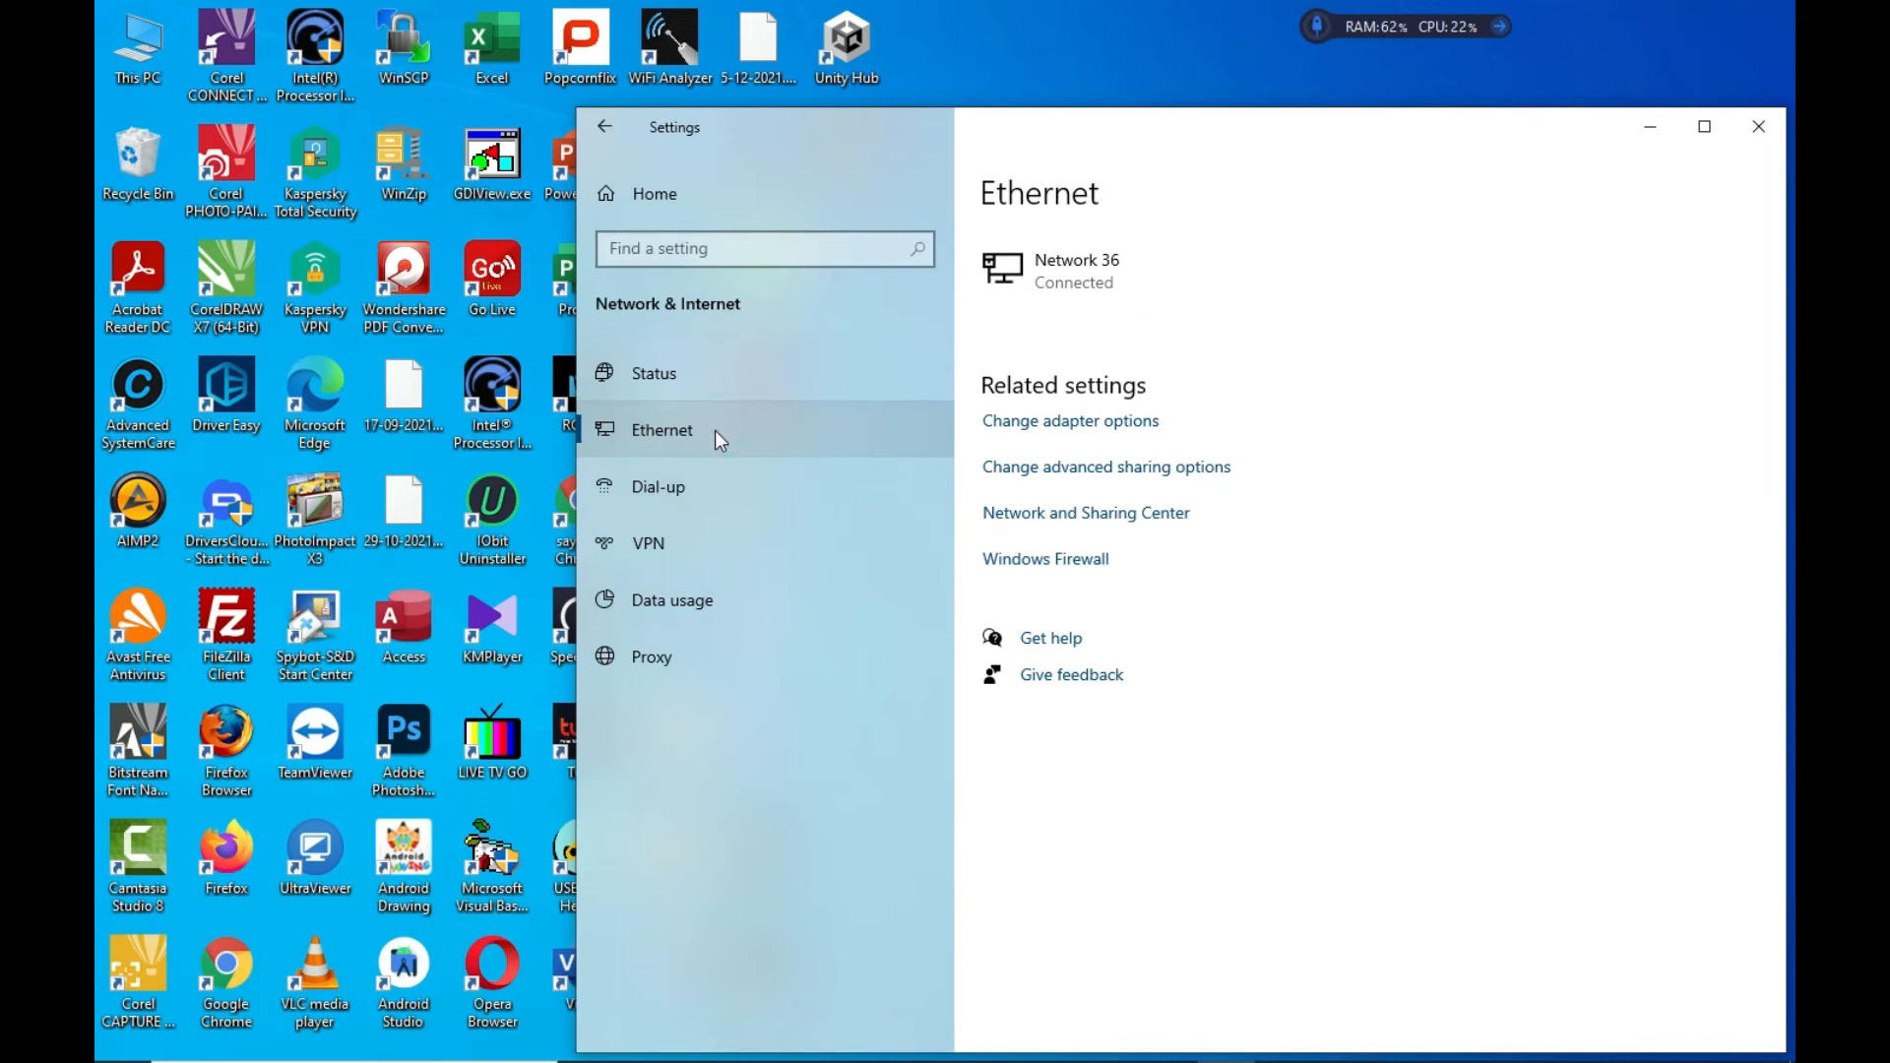
pyautogui.click(1081, 434)
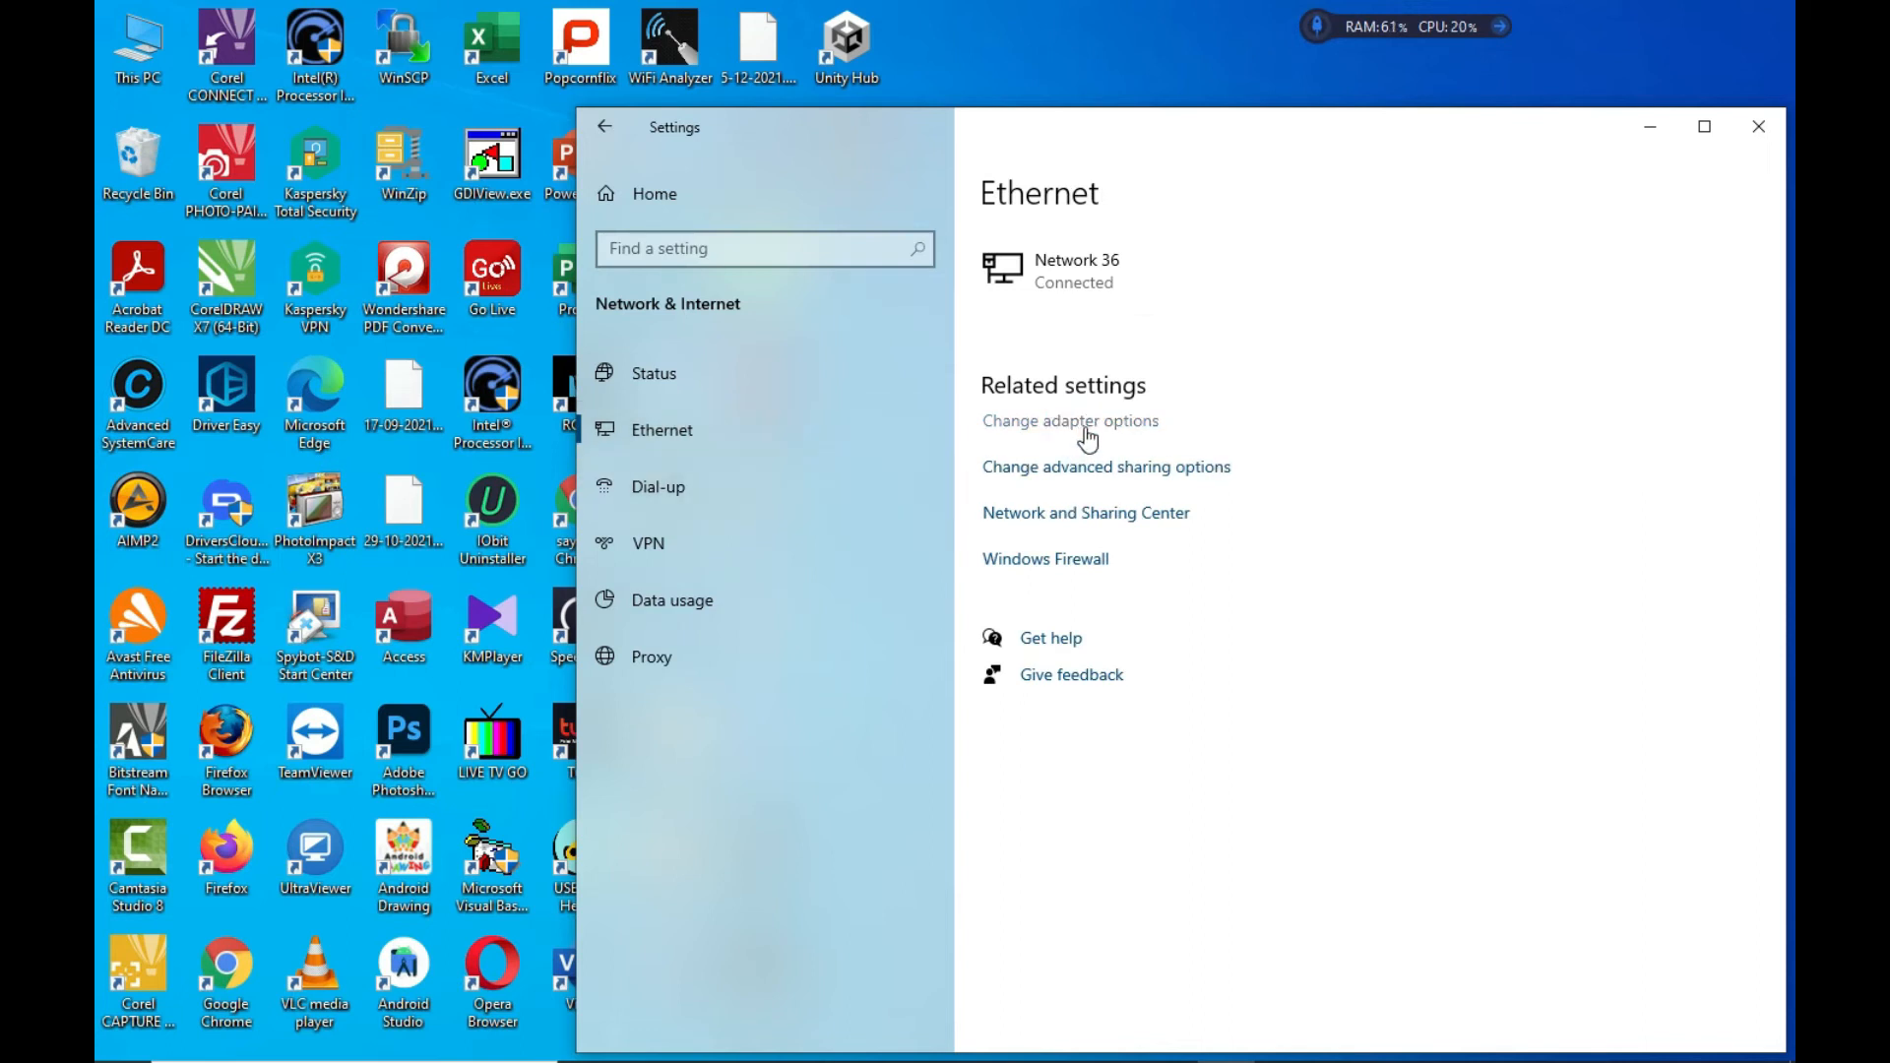
# Disconnect Vpn RMK from its Status dialog and go up to Control Panel home
pyautogui.click(1290, 372)
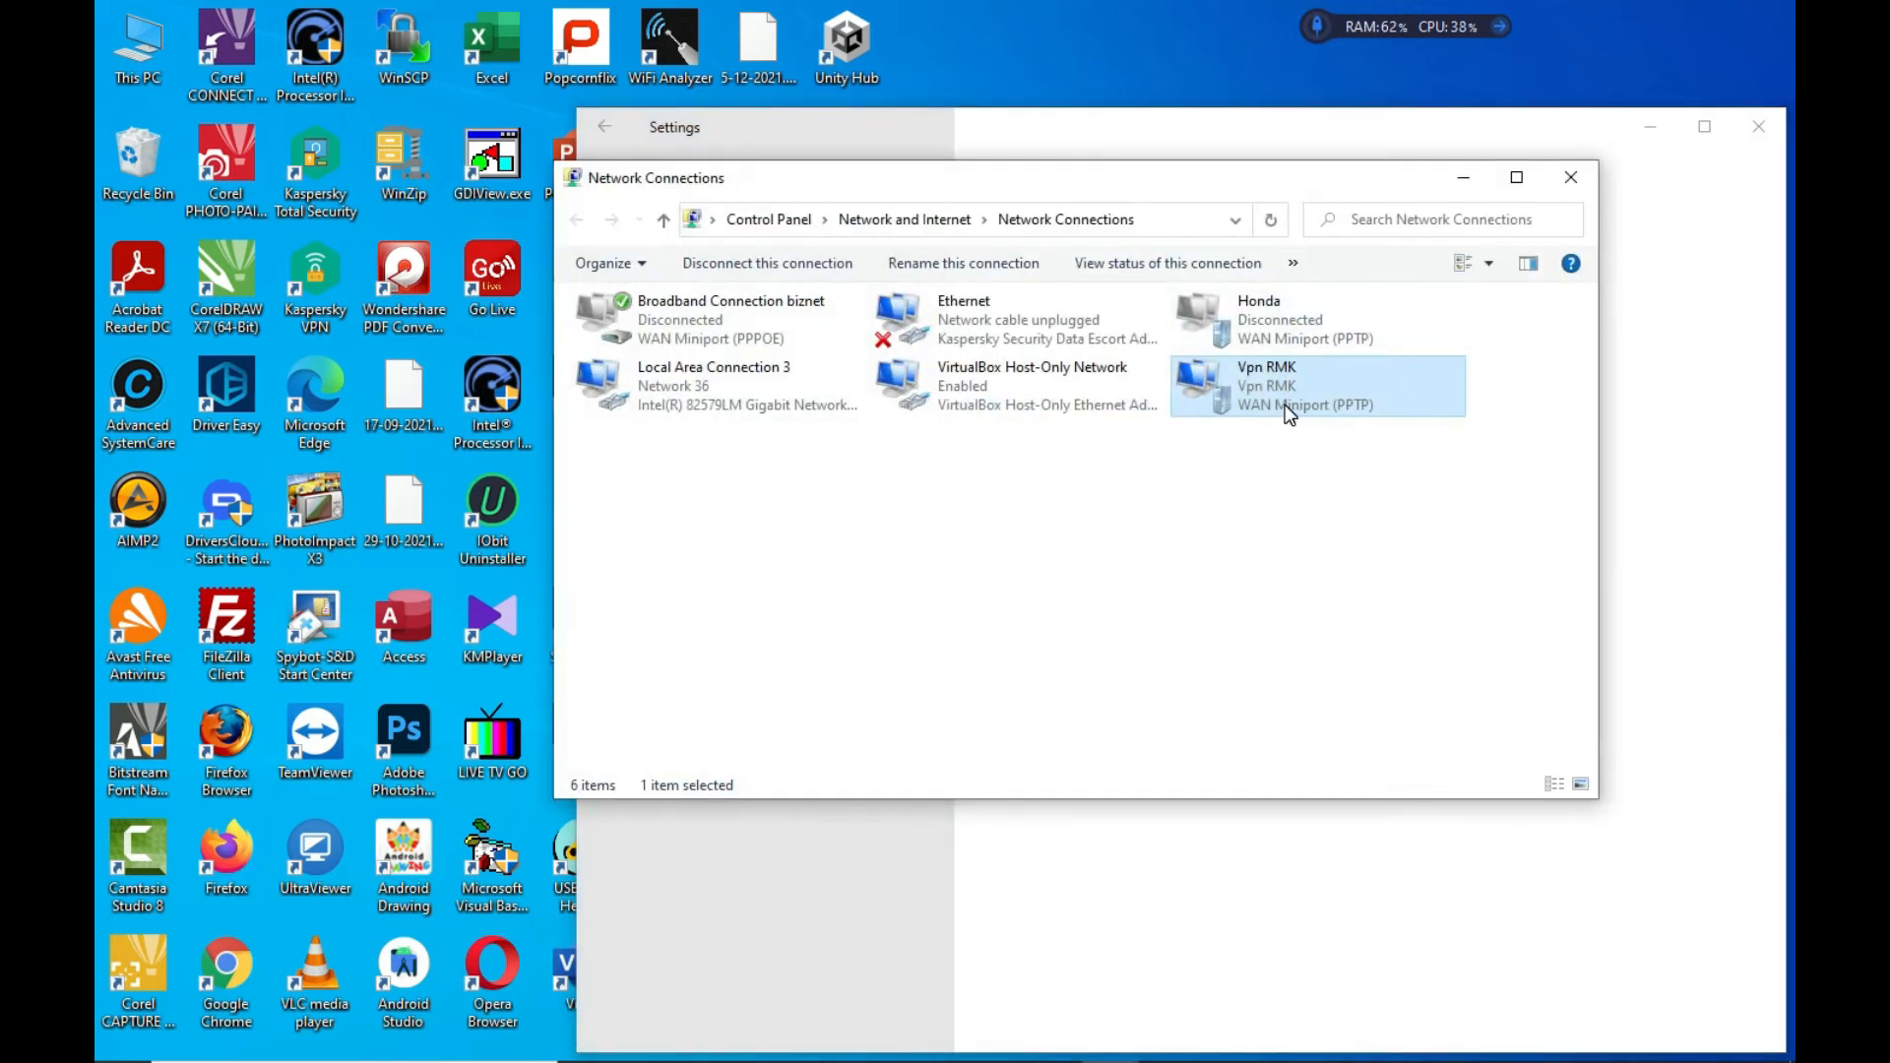
pyautogui.rightClick(1276, 382)
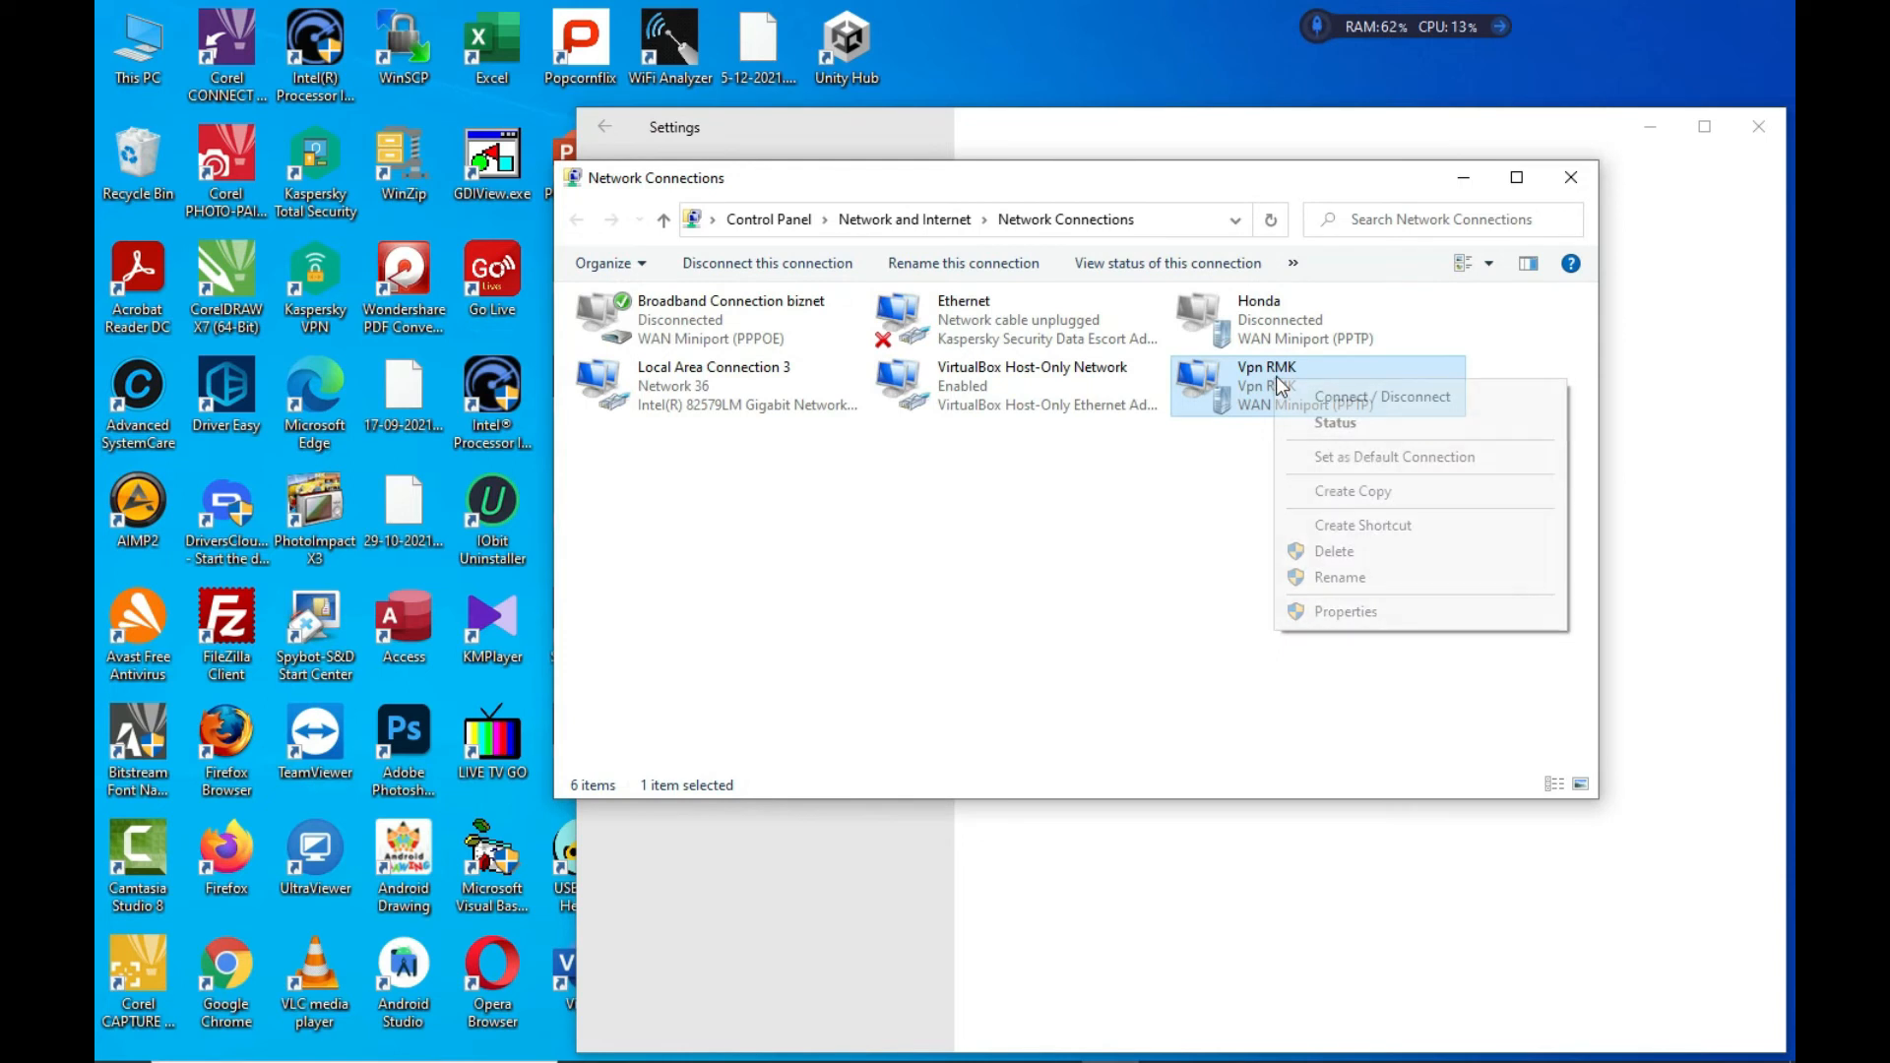
pyautogui.click(1331, 422)
pyautogui.click(920, 717)
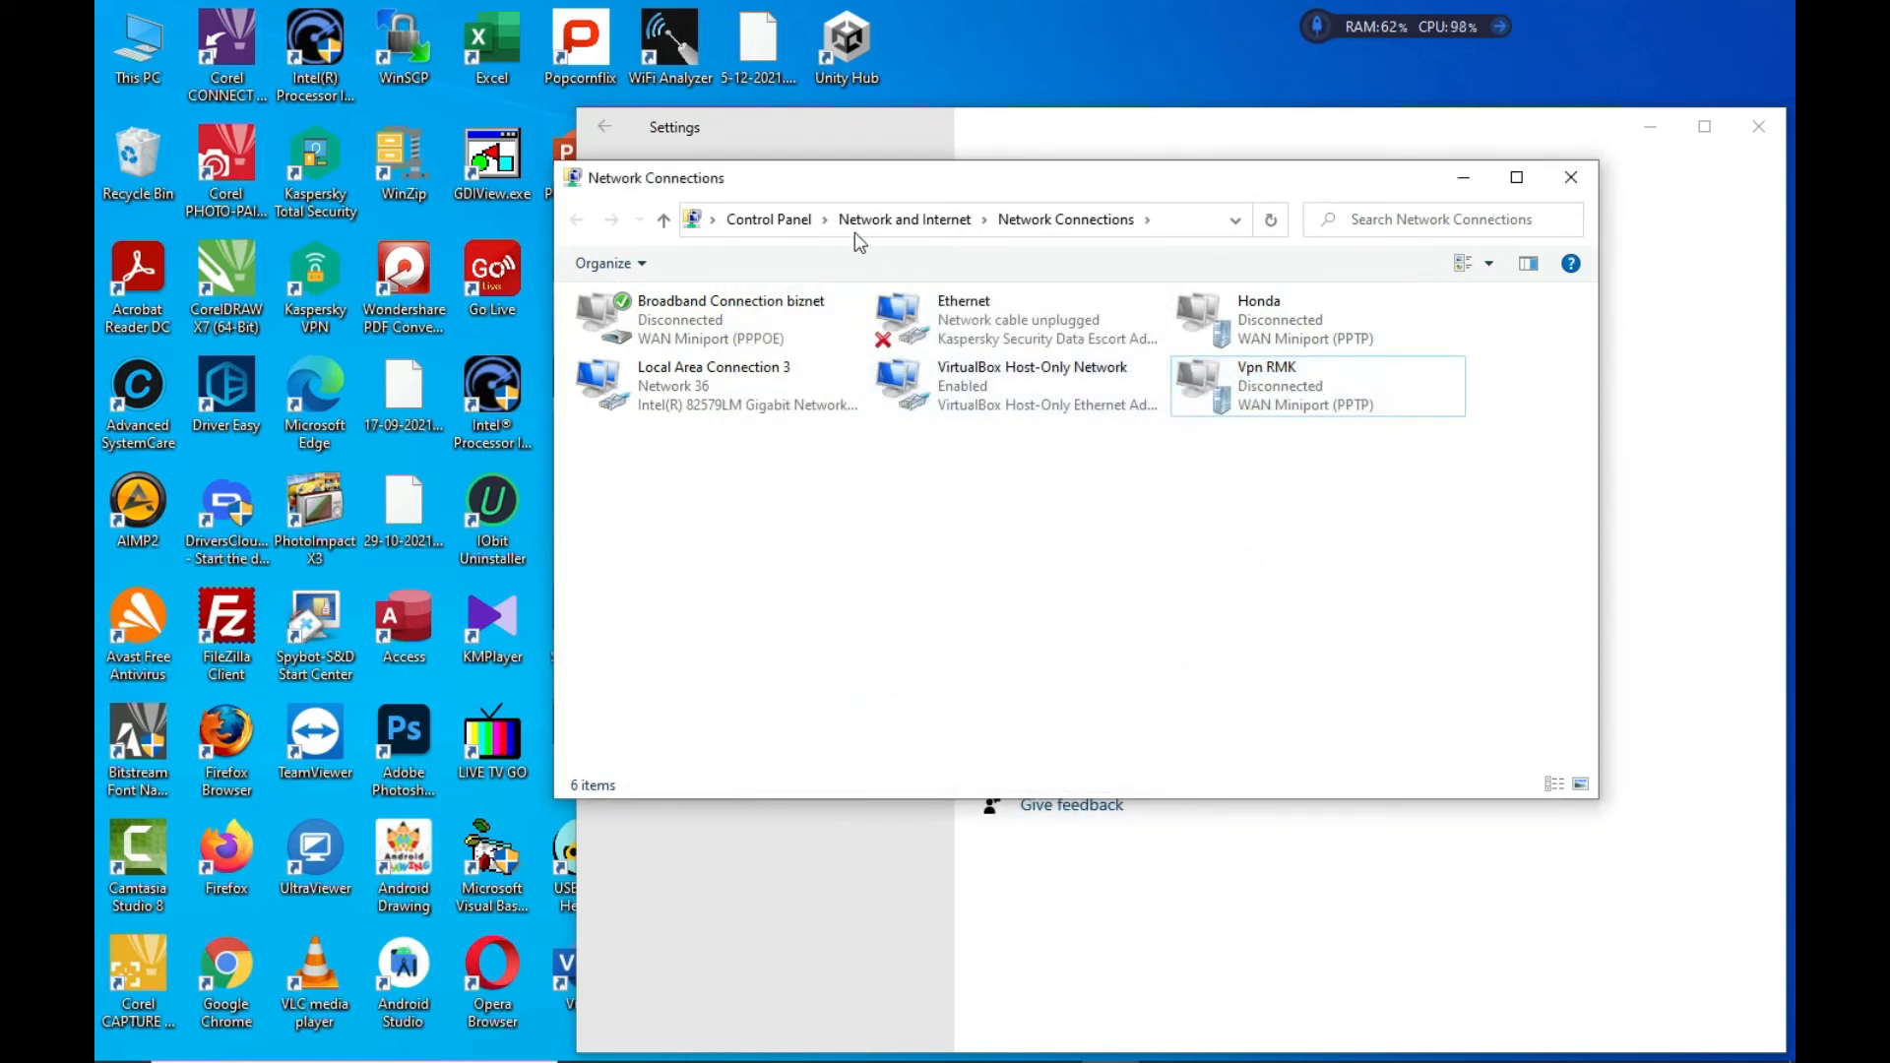
pyautogui.click(773, 218)
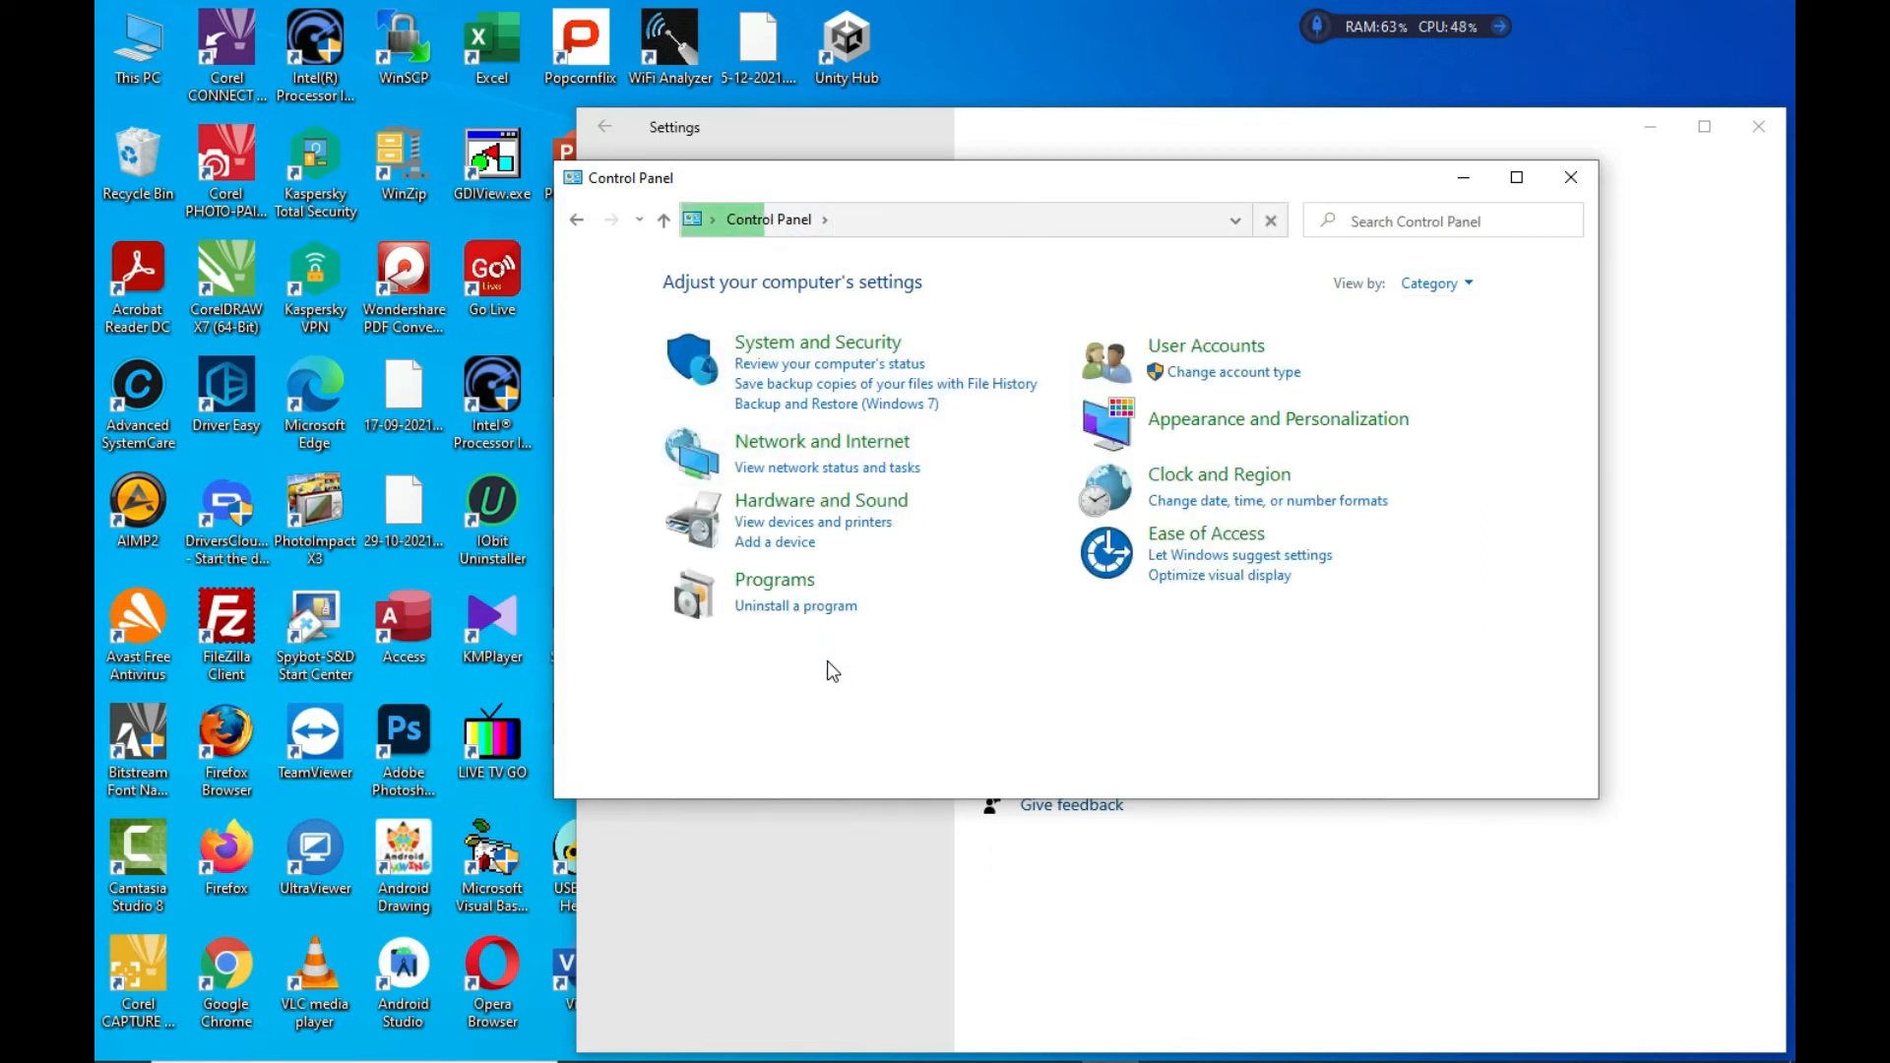
# From Network and Sharing Center, start a new workplace connection and choose to create a new one
pyautogui.click(837, 471)
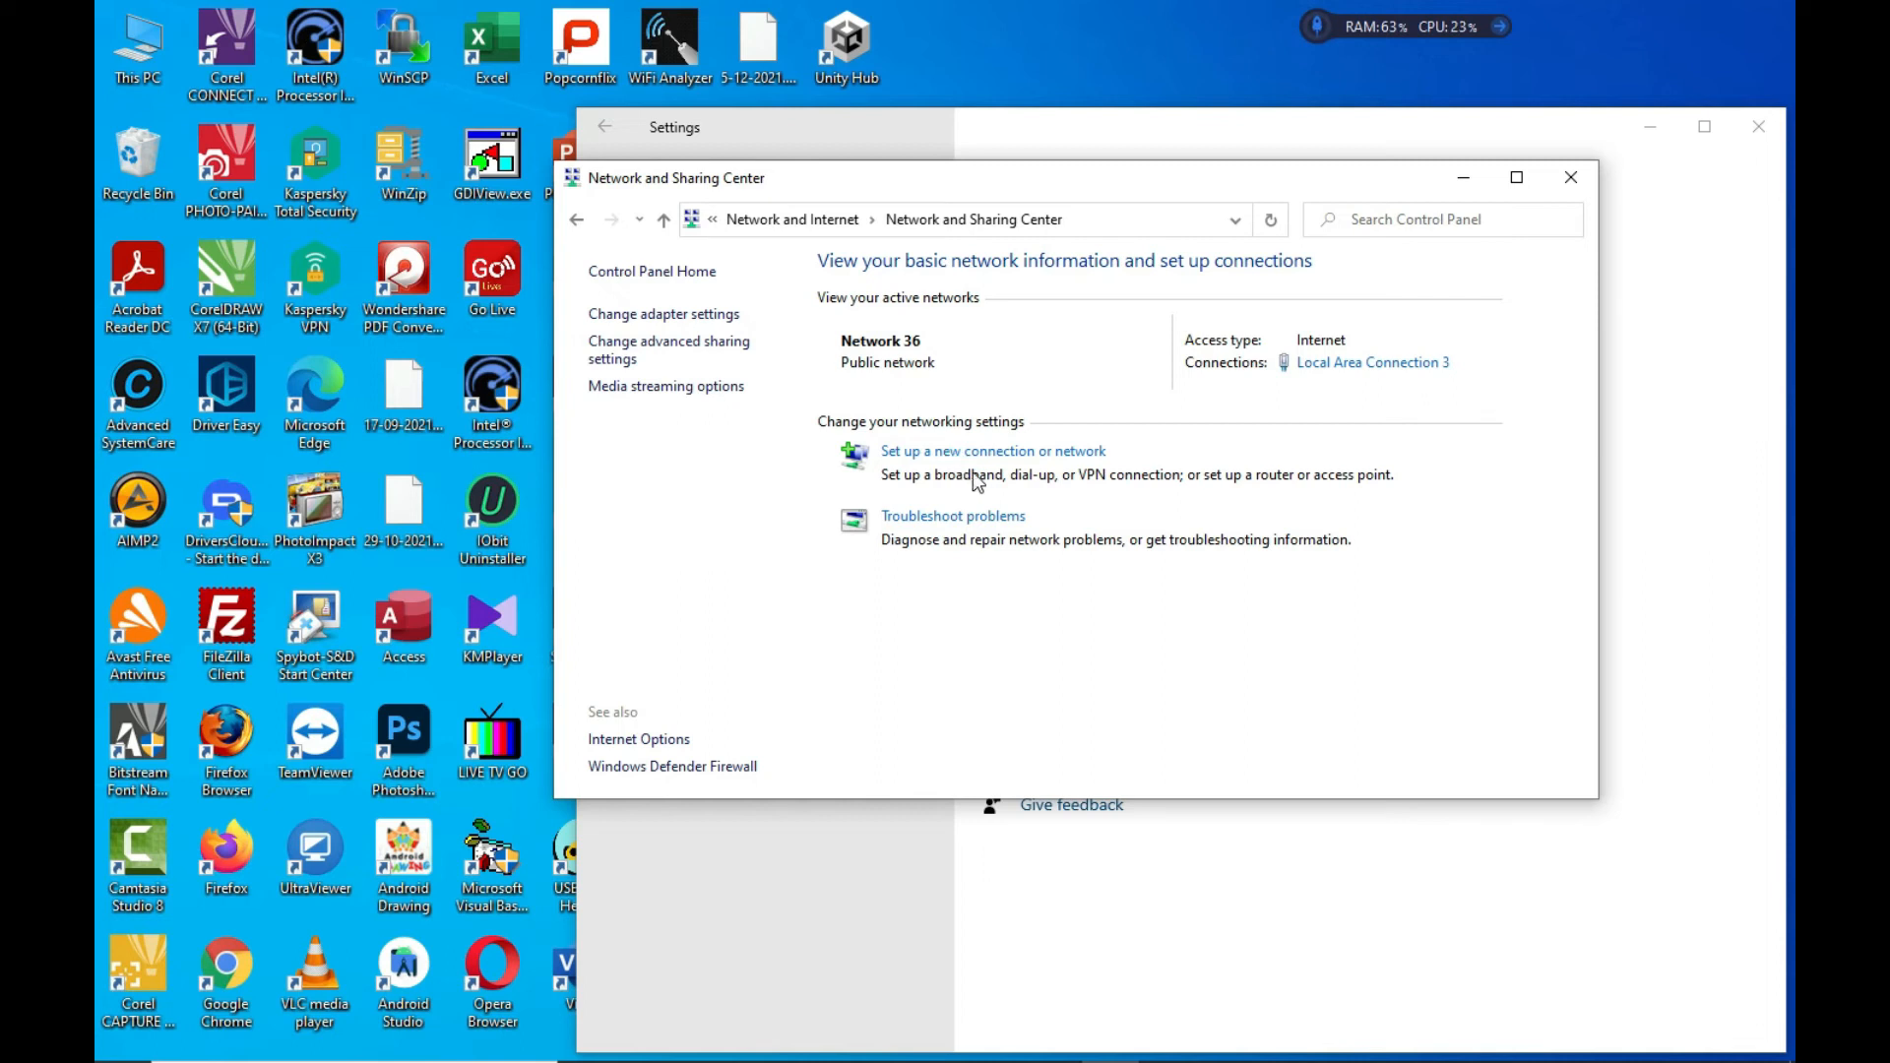
pyautogui.click(1069, 456)
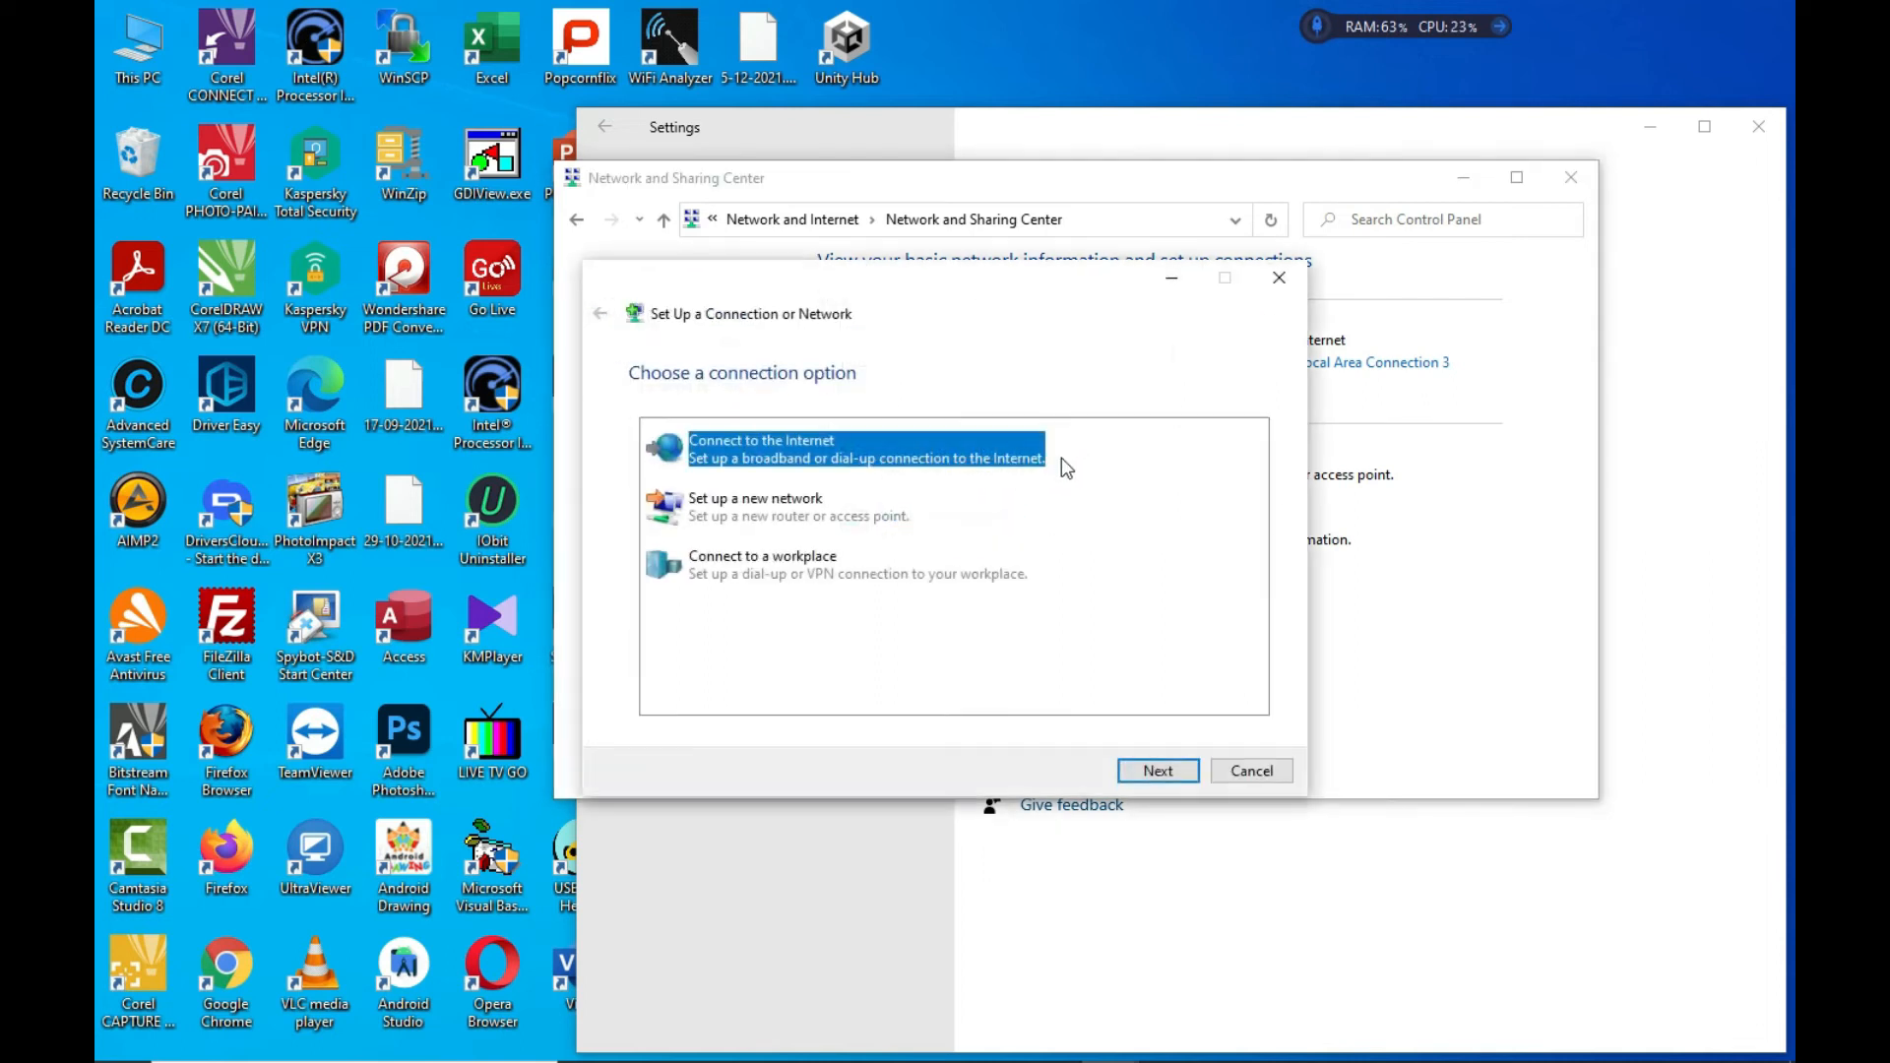
pyautogui.click(769, 576)
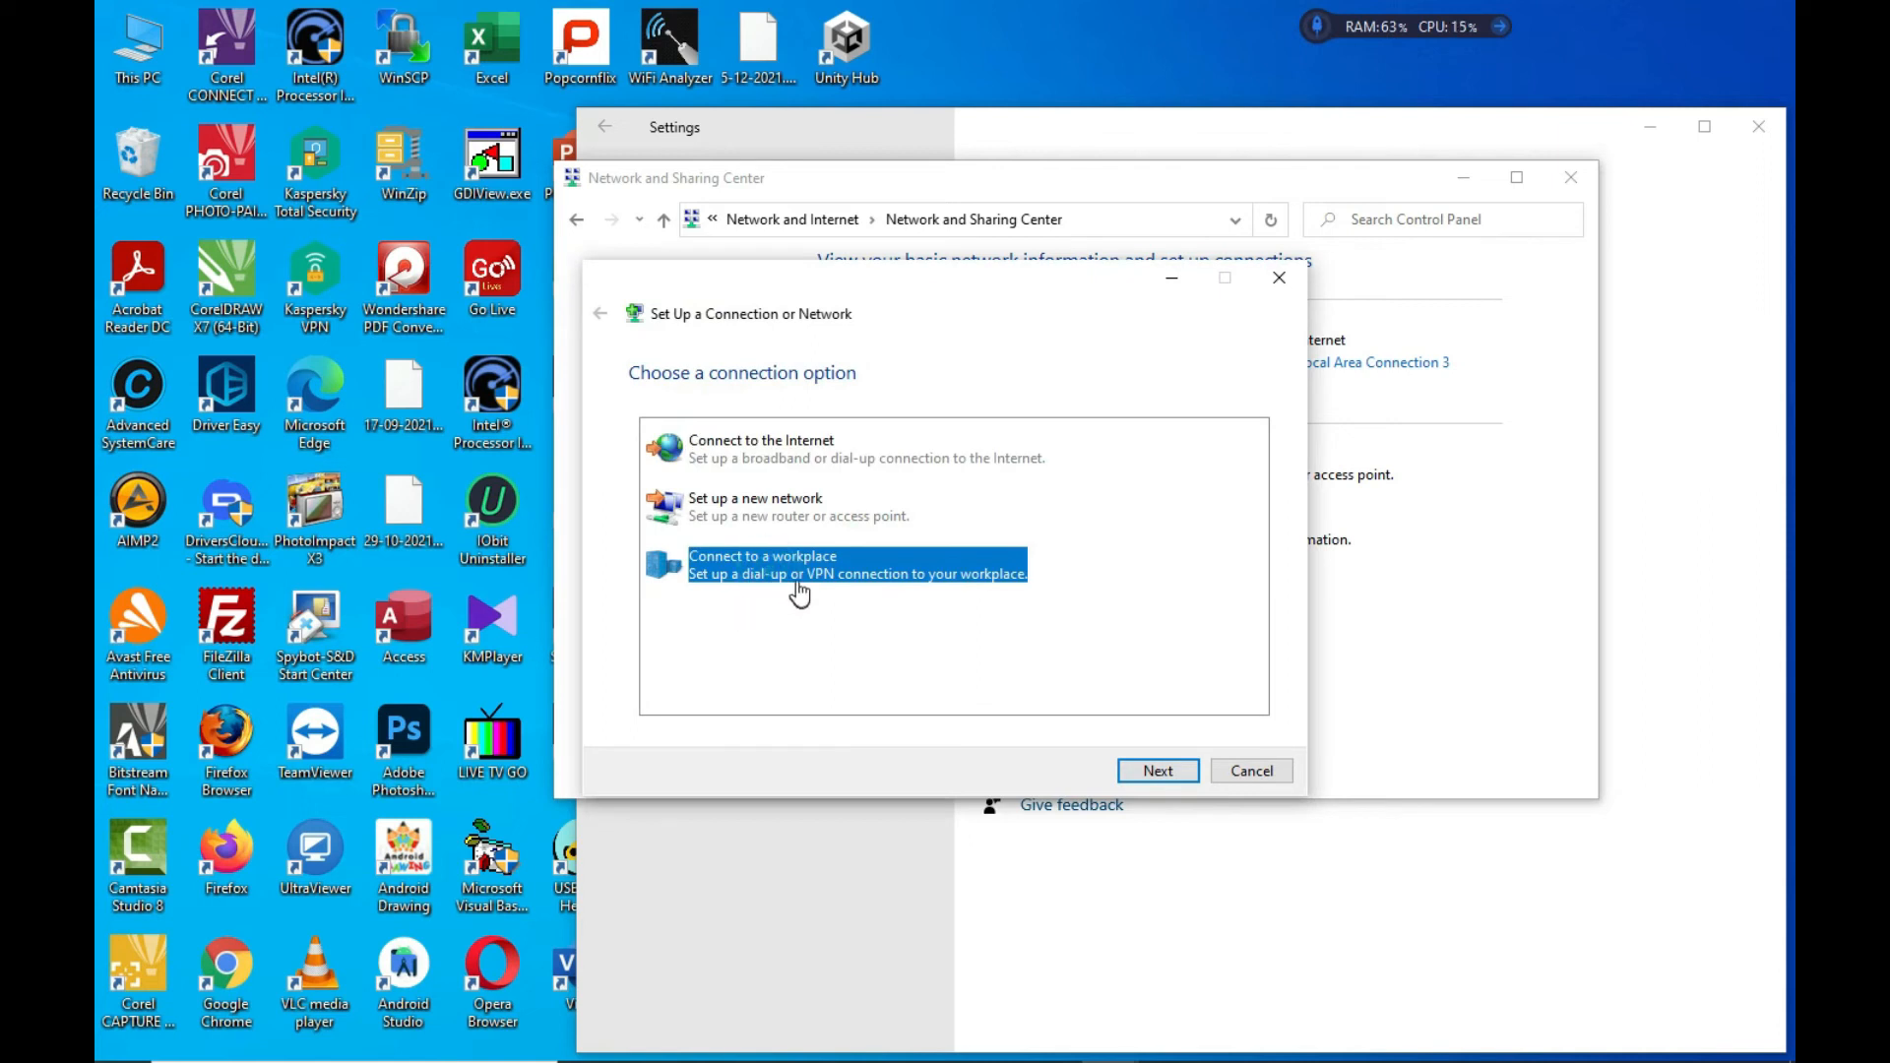
pyautogui.click(1162, 774)
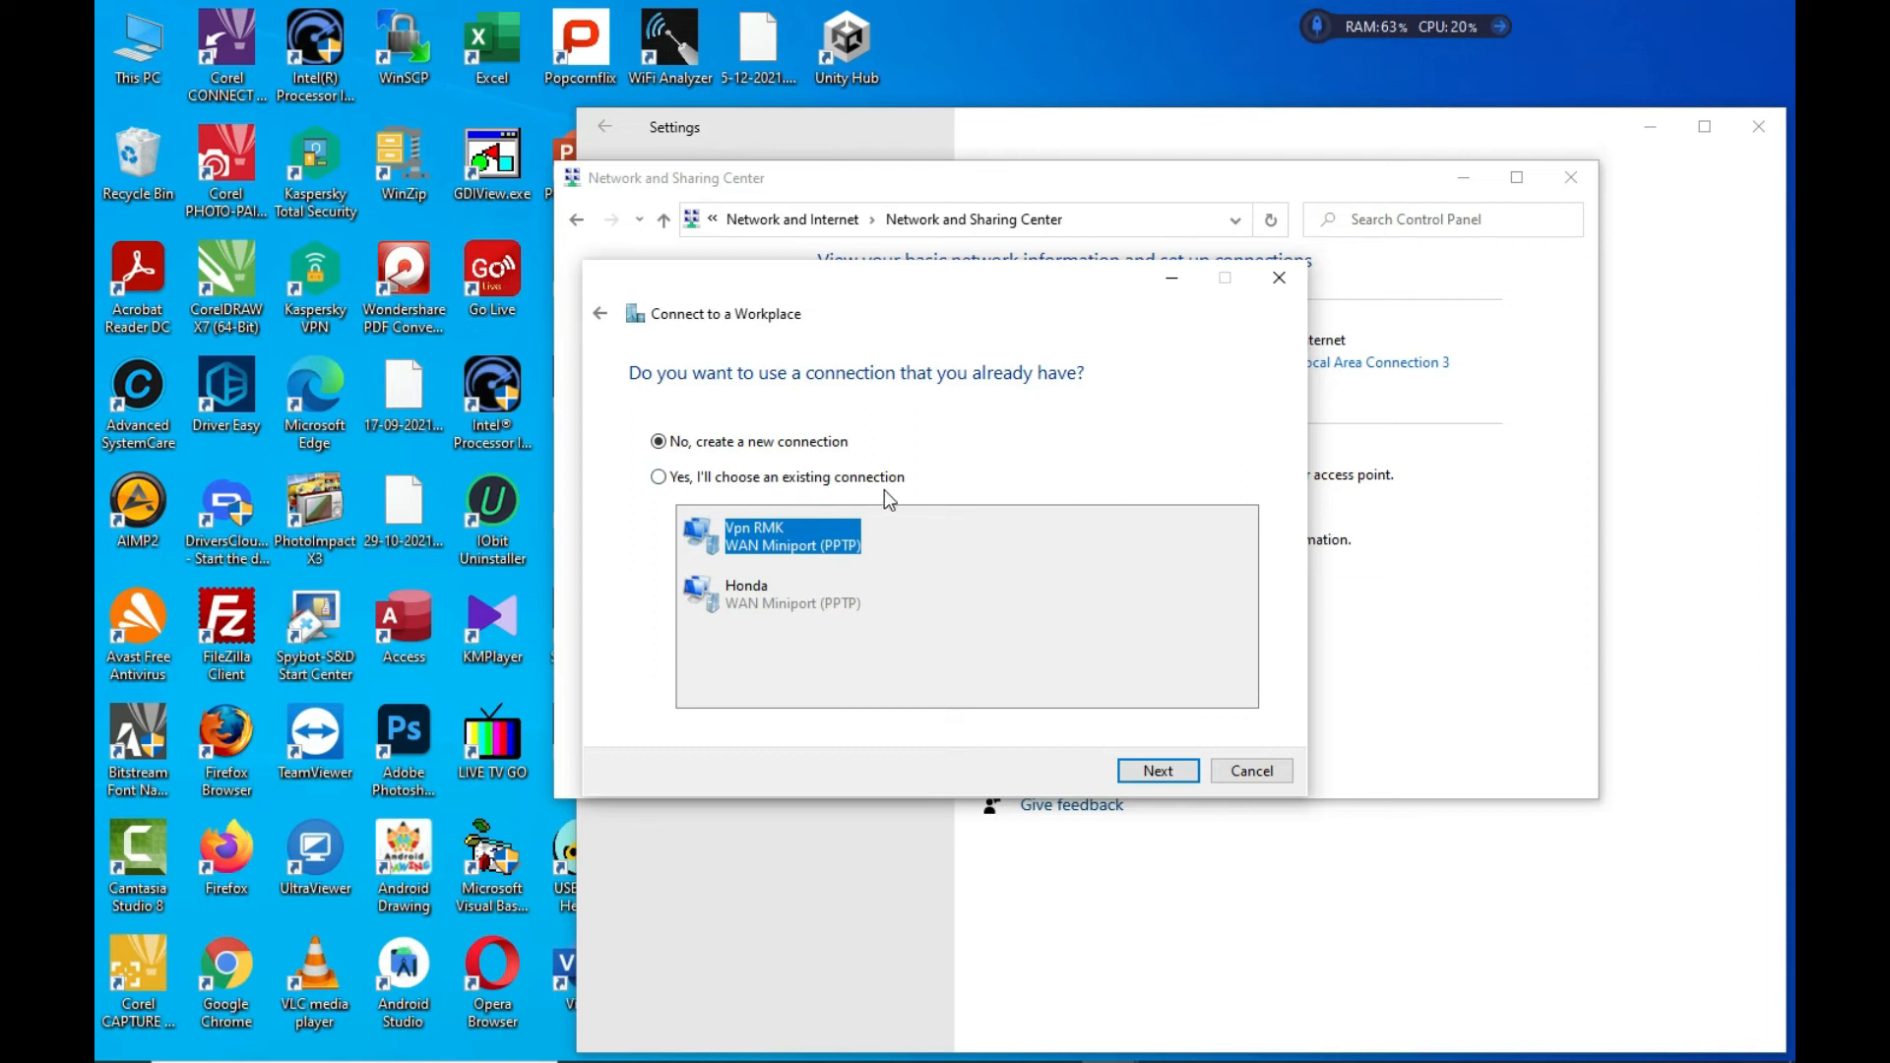
pyautogui.click(1160, 771)
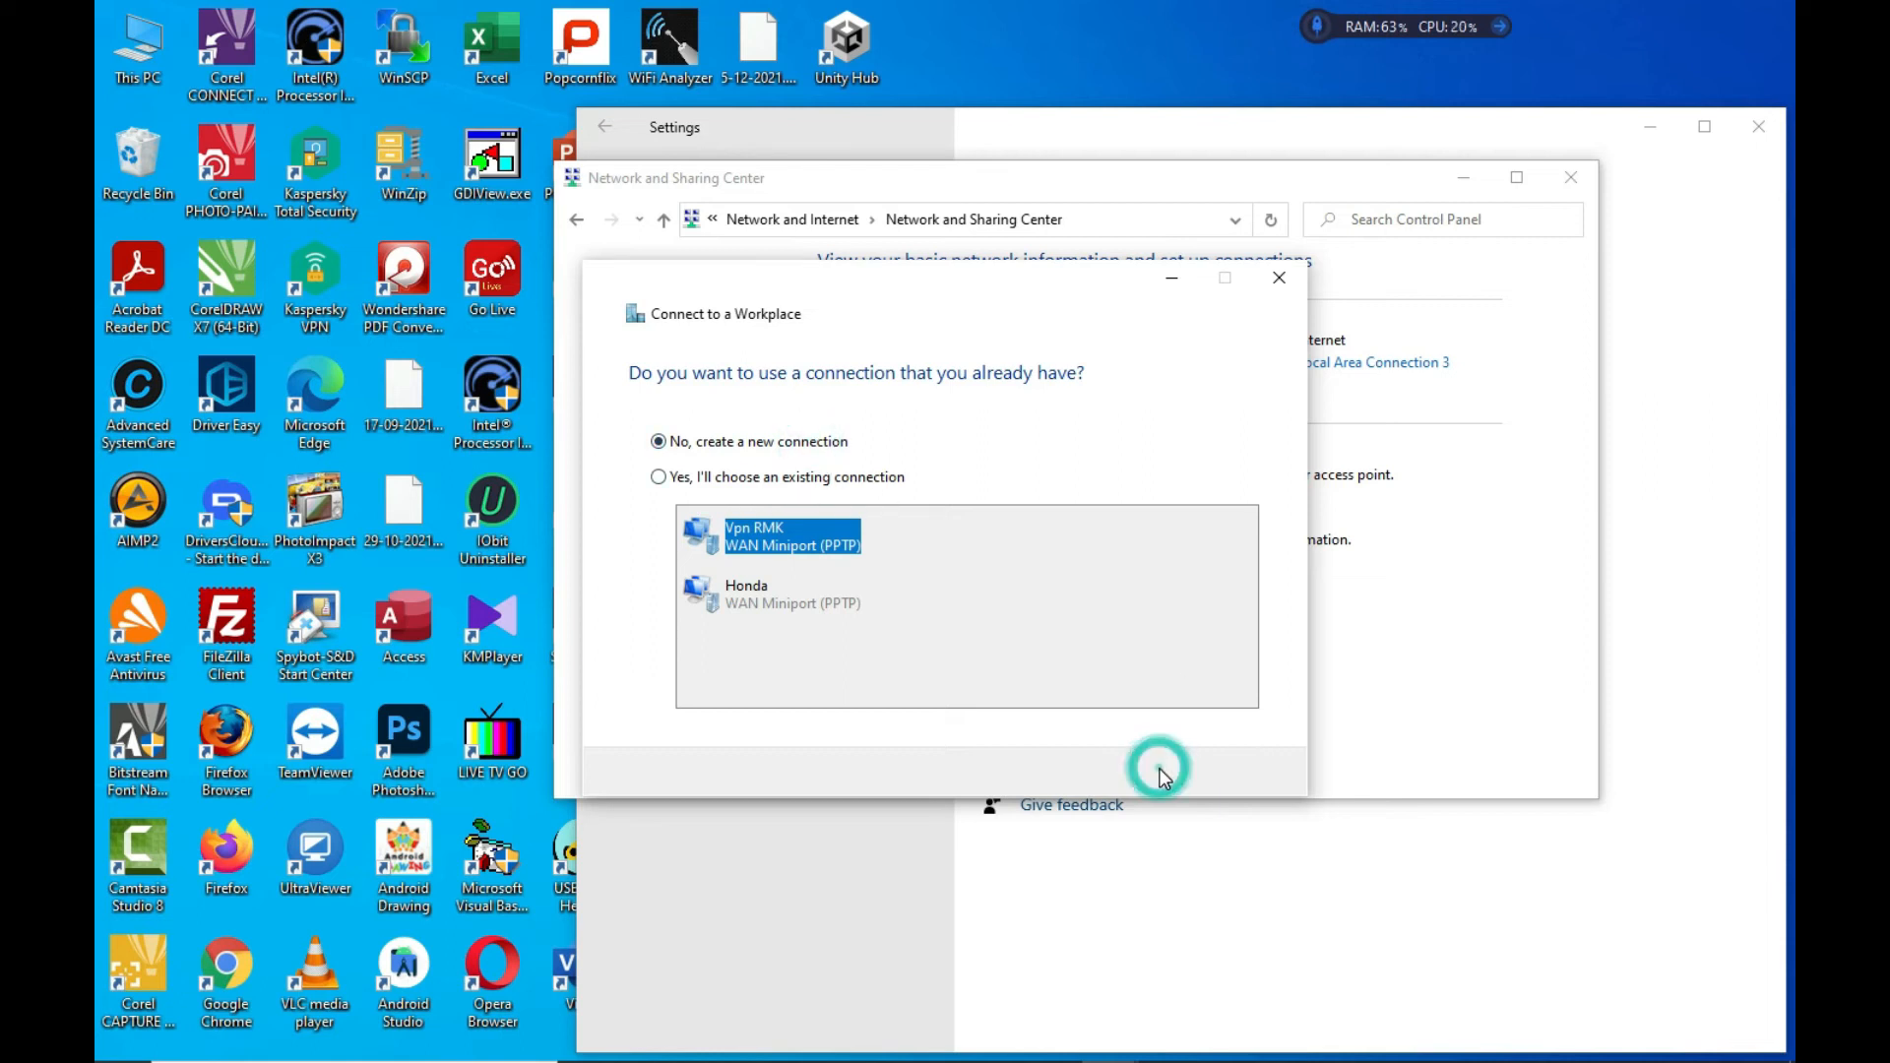
# Create a VPN connection to internet address 192.168.1.12 with destination name 'VPN test'
pyautogui.click(920, 443)
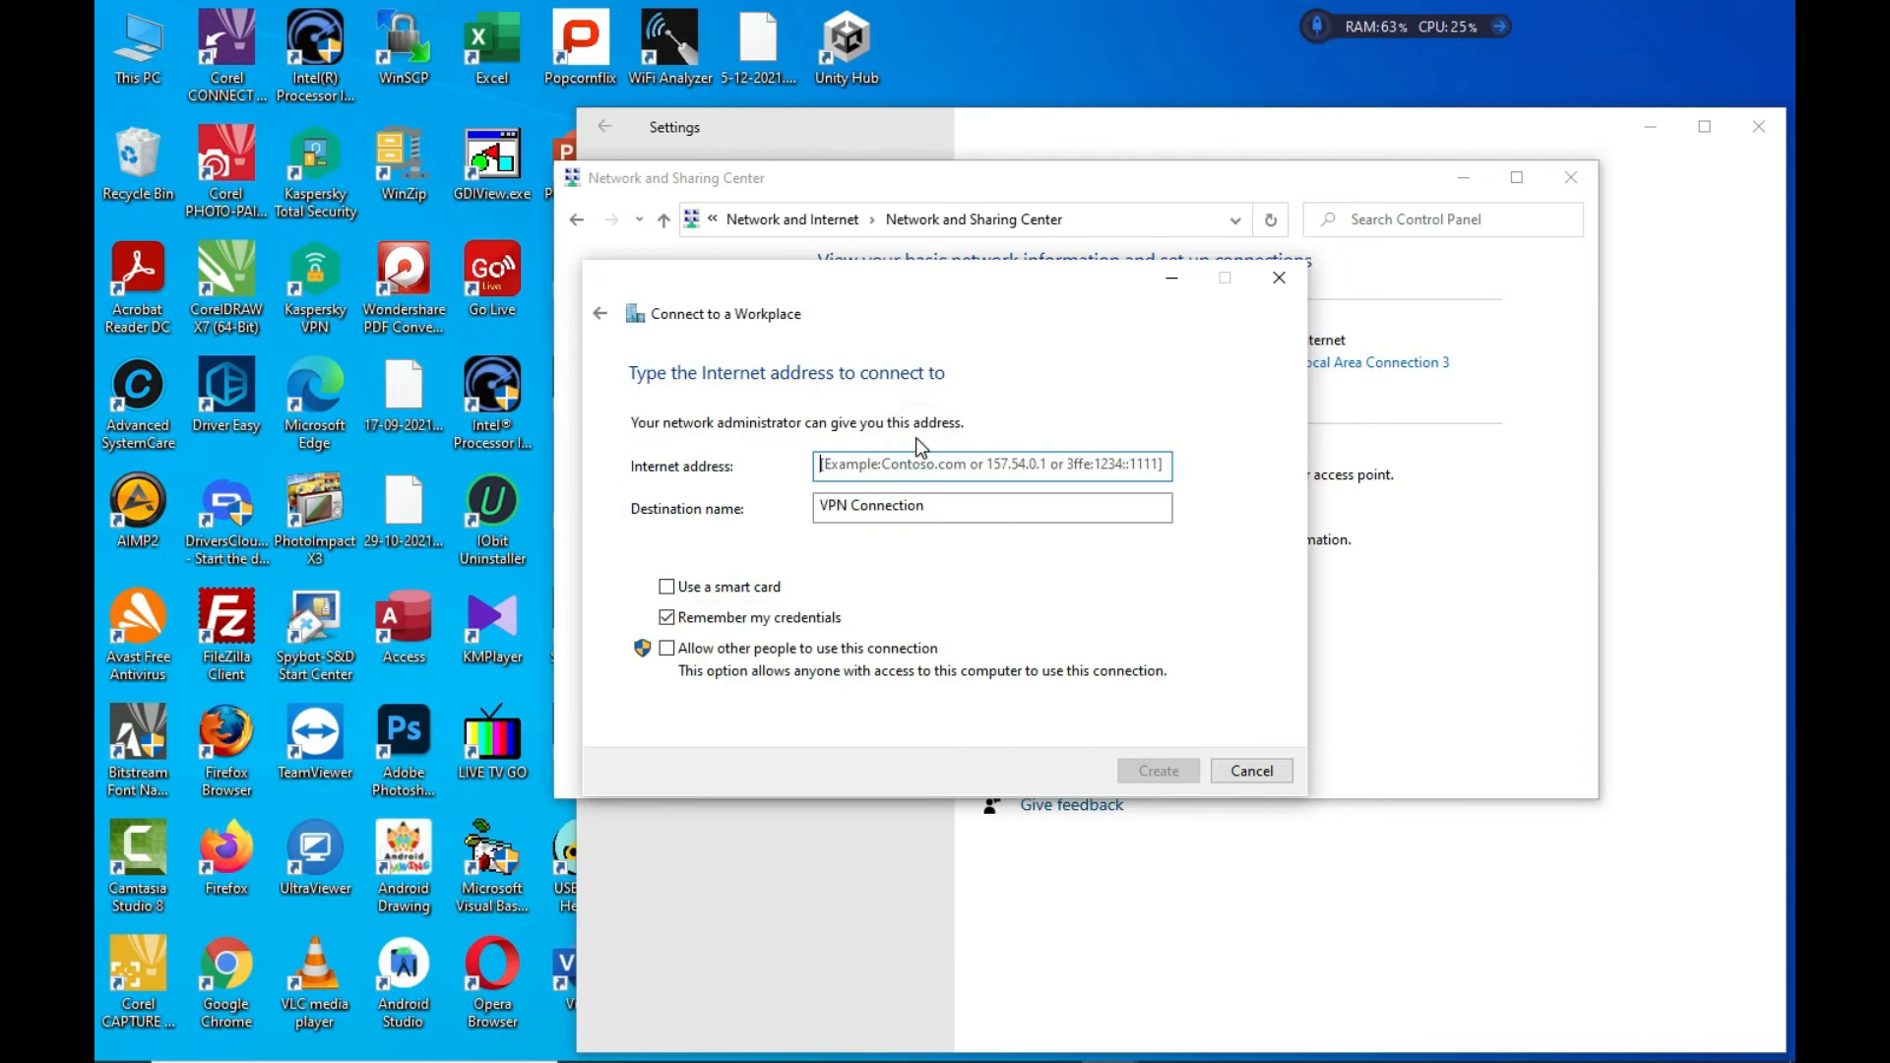
pyautogui.moveTo(959, 313); pyautogui.dragTo(1307, 583)
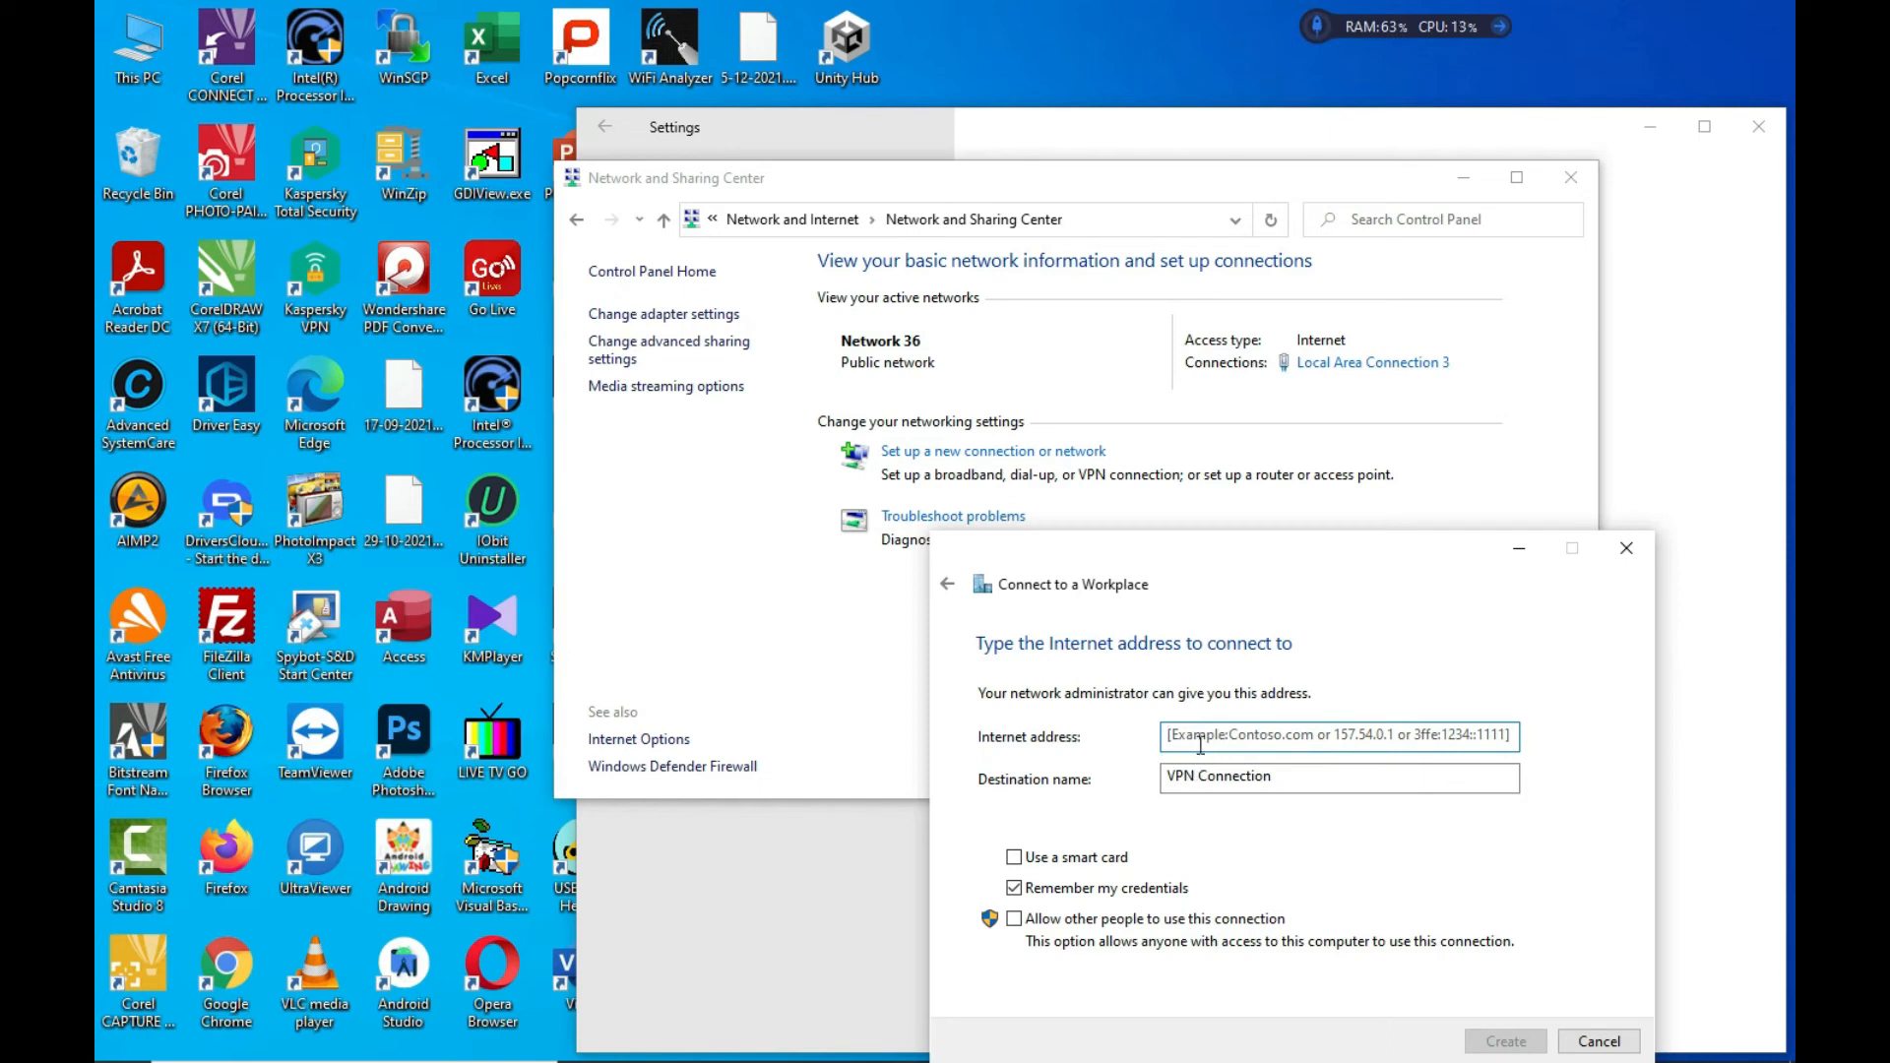
pyautogui.write('118')
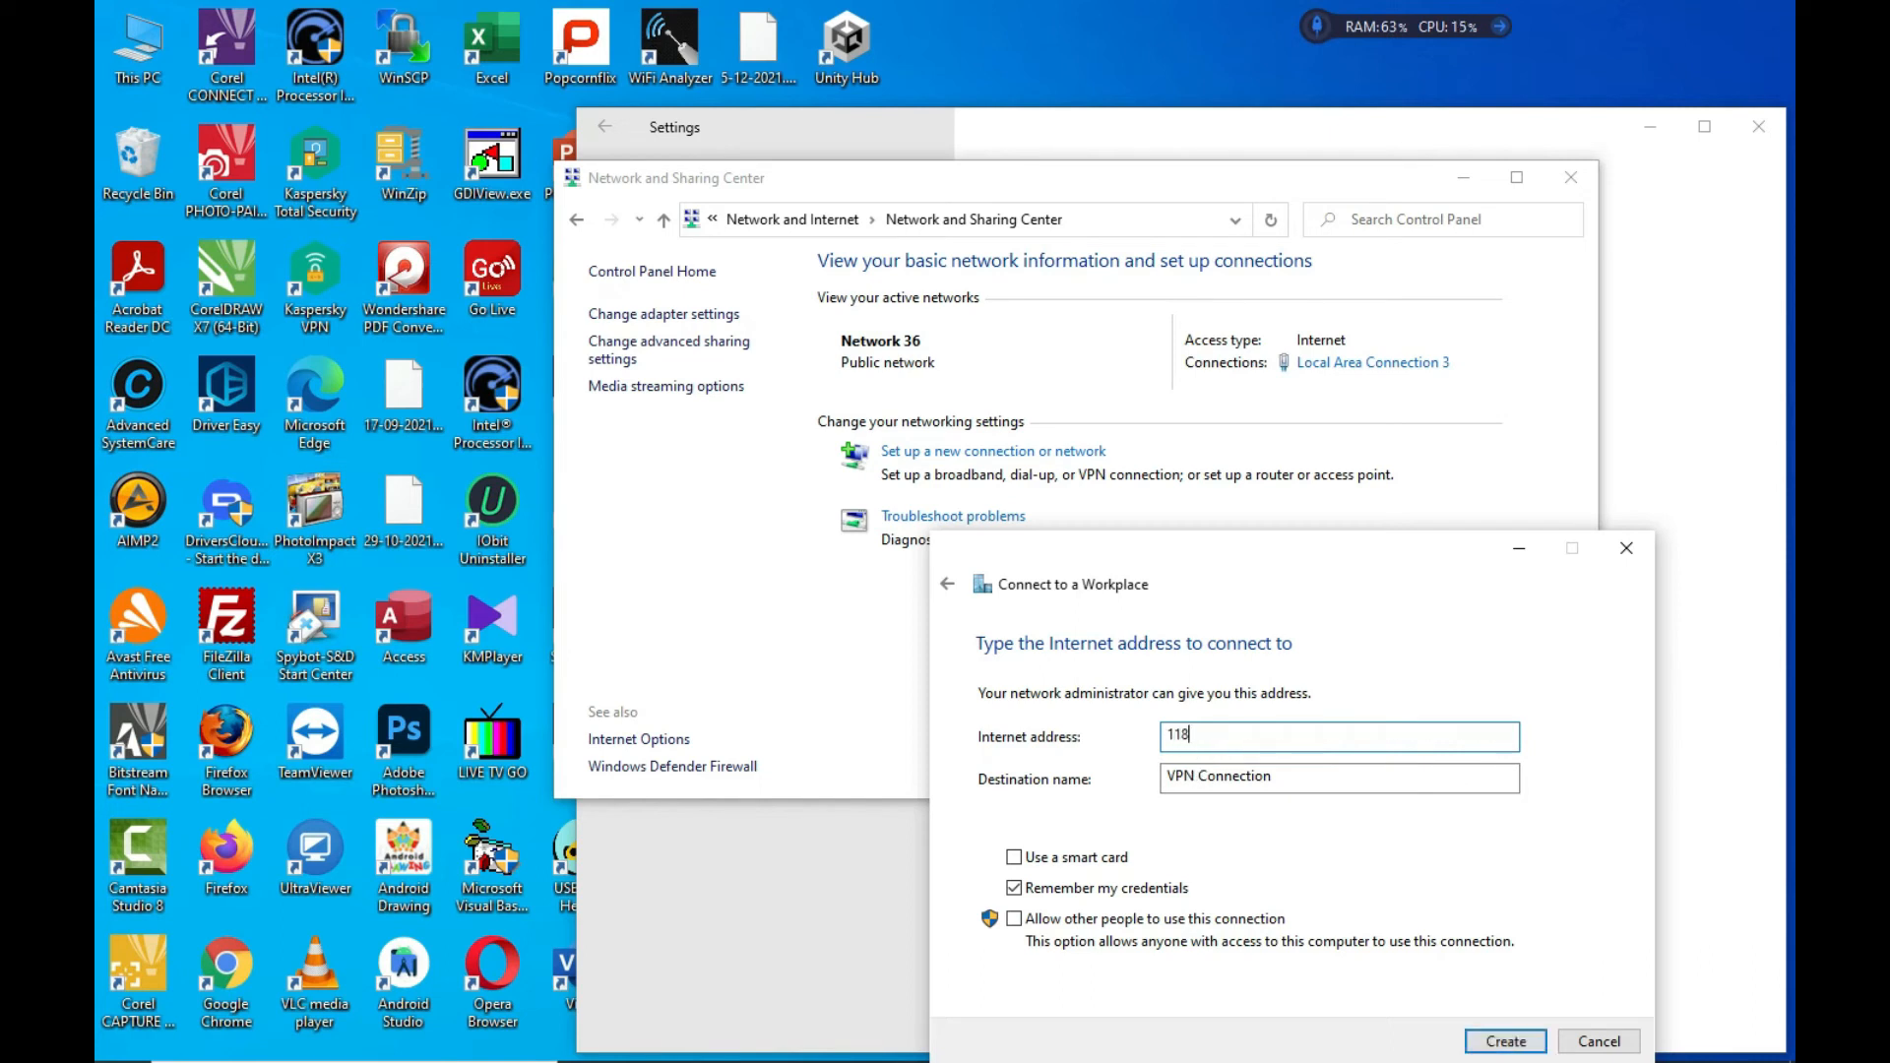
pyautogui.press('BackSpace')
pyautogui.write('192.168.1.12')
pyautogui.moveTo(1291, 778); pyautogui.dragTo(1203, 782)
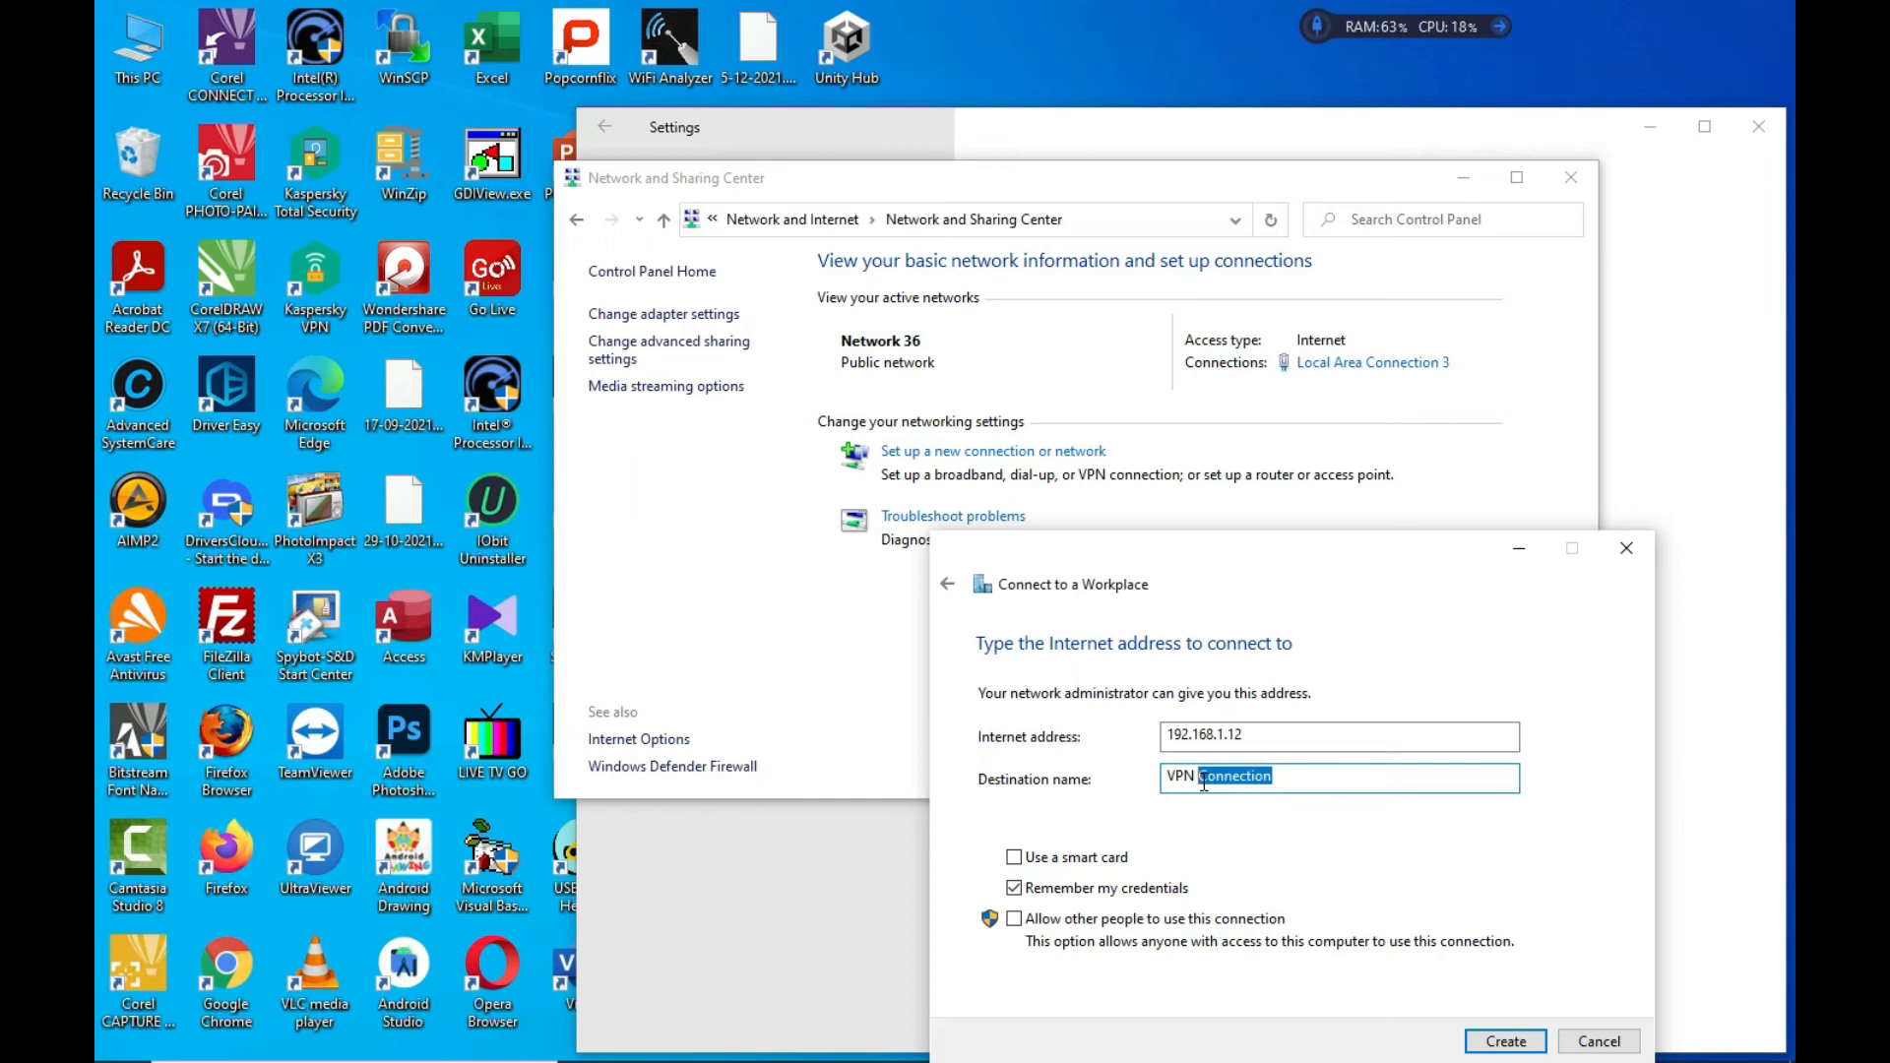
pyautogui.write('test')
pyautogui.click(1526, 1043)
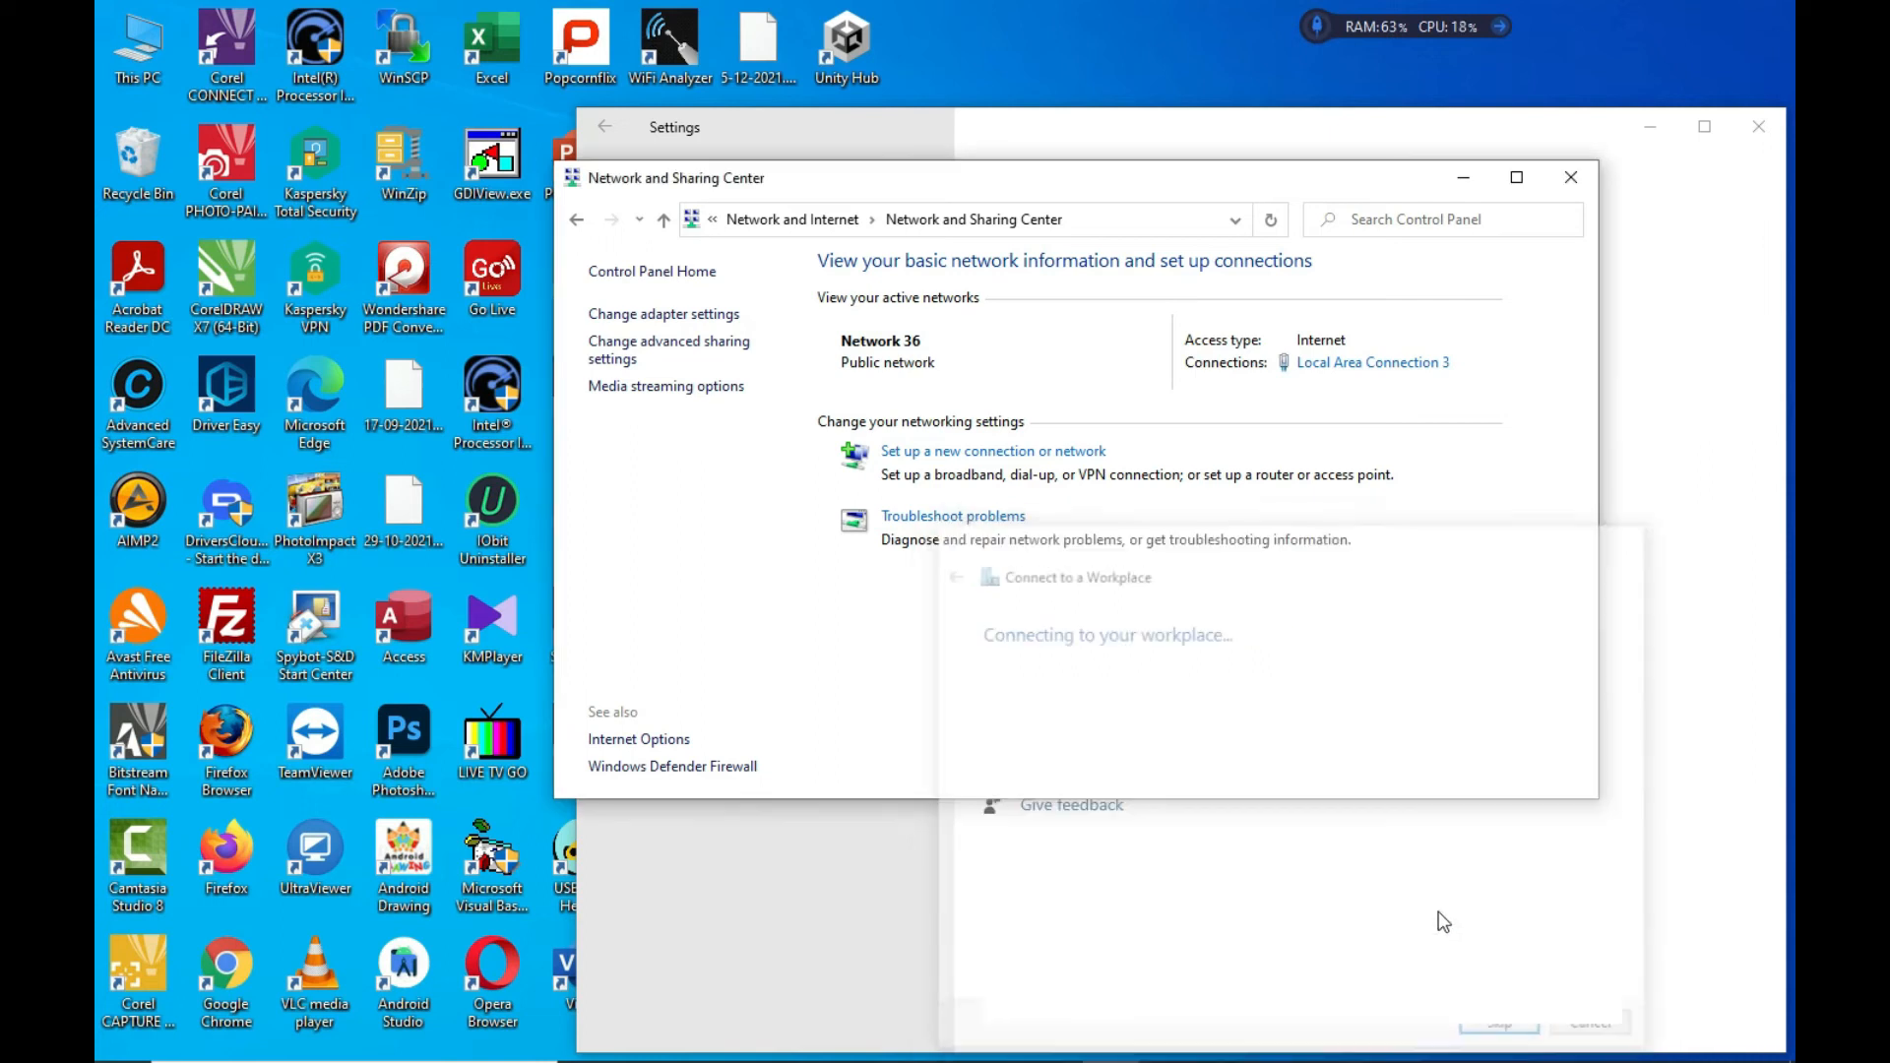
# Show the network adapters list and check Vpn RMK's server address, 182.253.228.22
pyautogui.click(1575, 186)
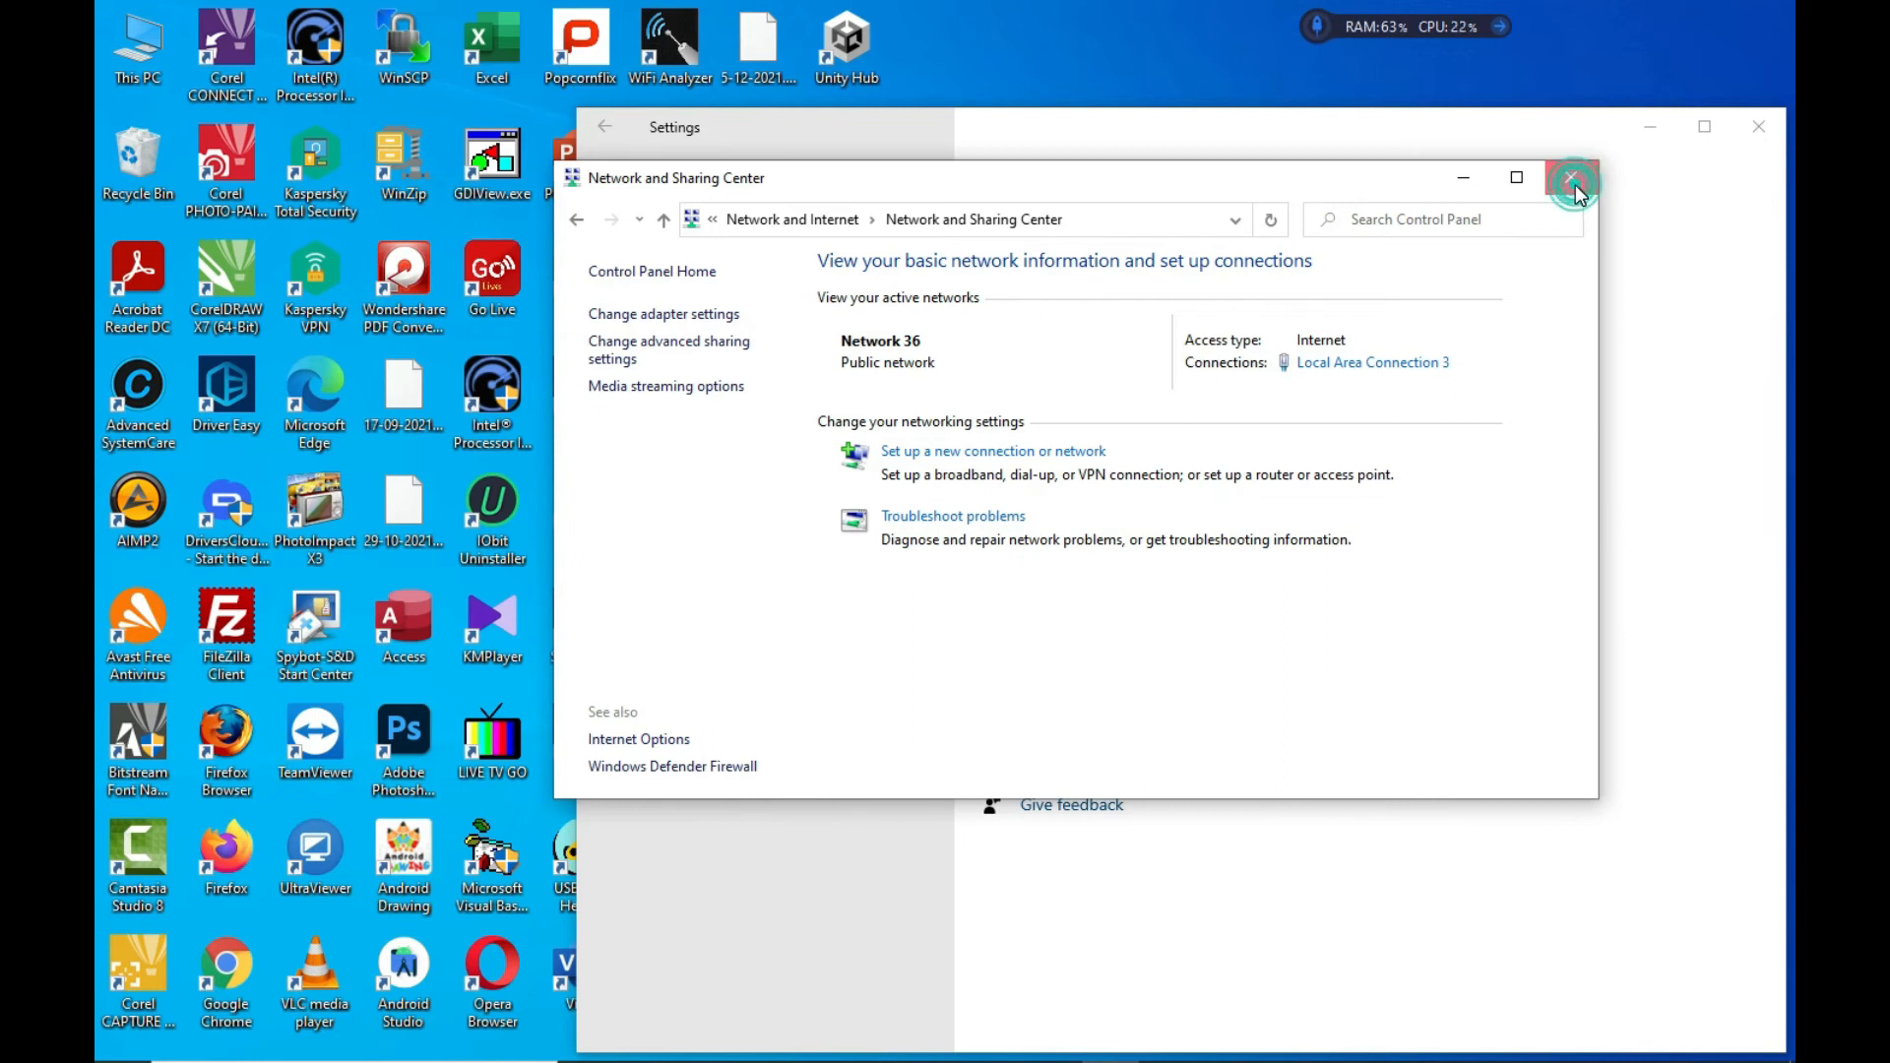
pyautogui.click(1043, 431)
pyautogui.click(690, 449)
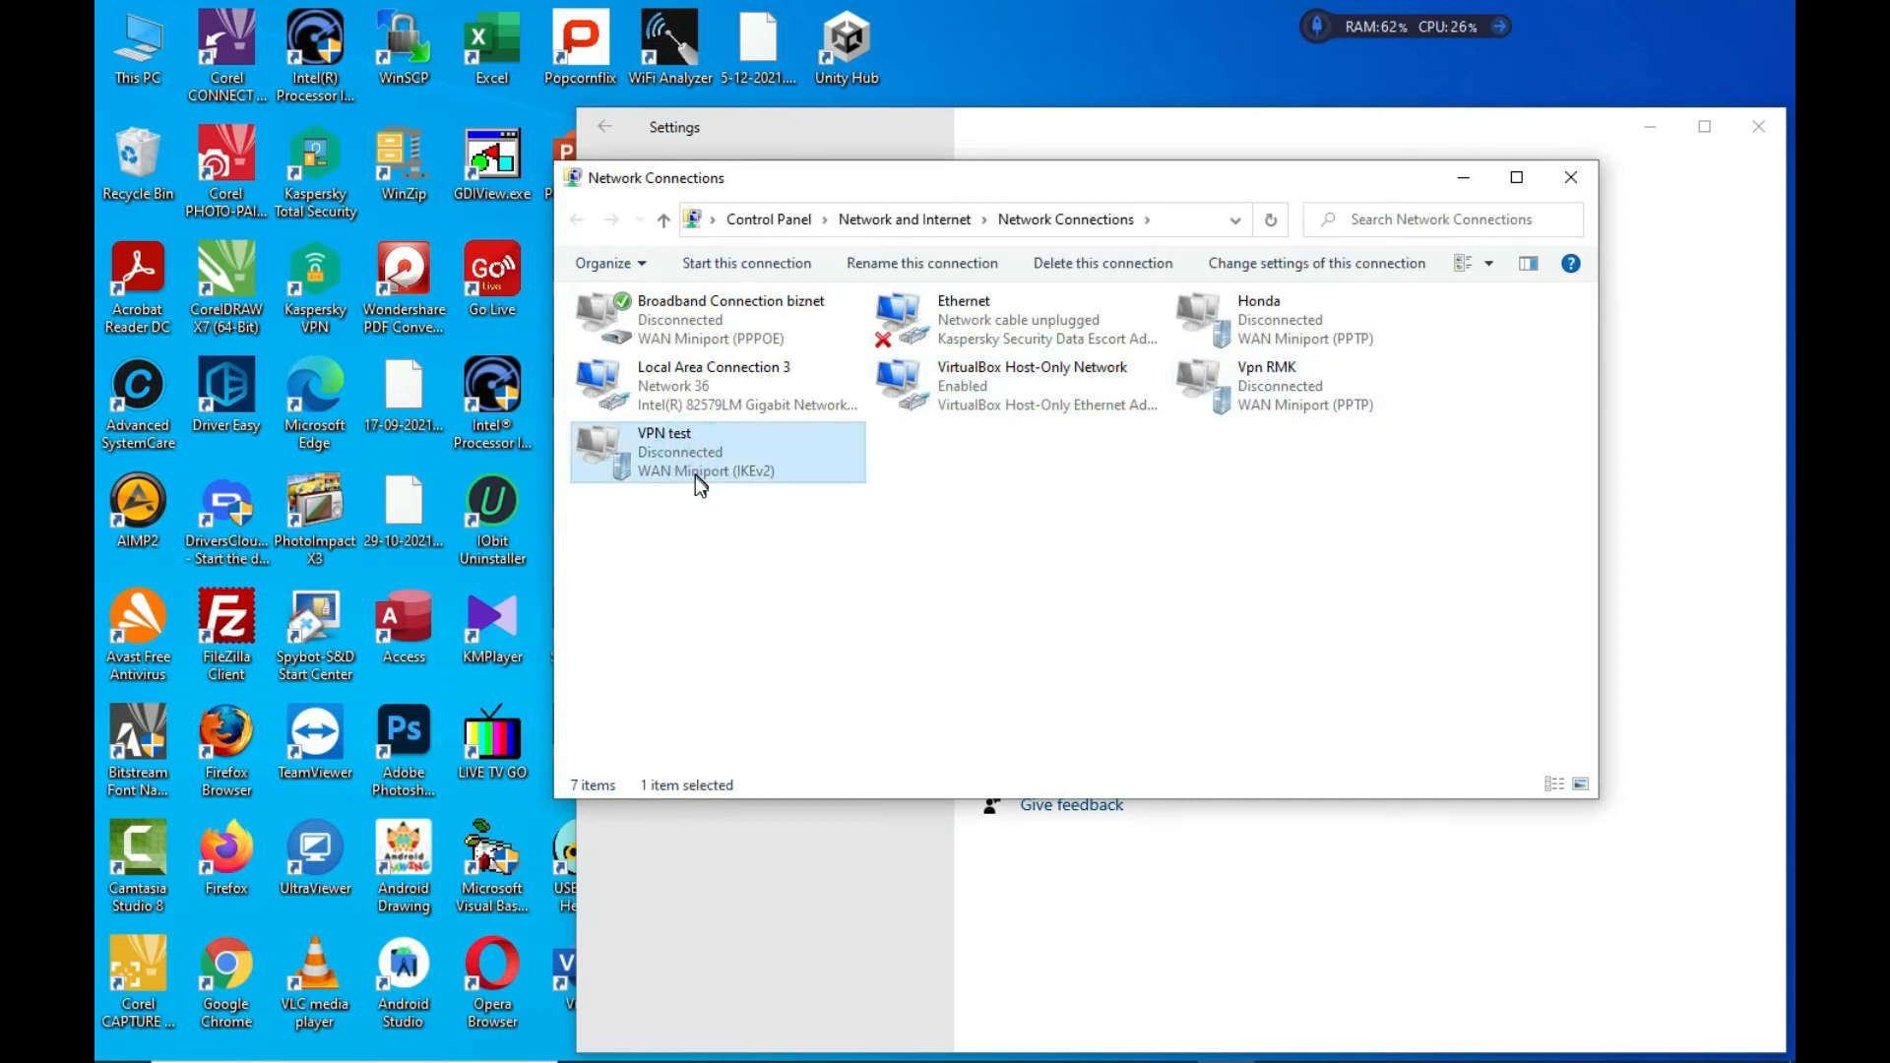
pyautogui.doubleClick(1253, 376)
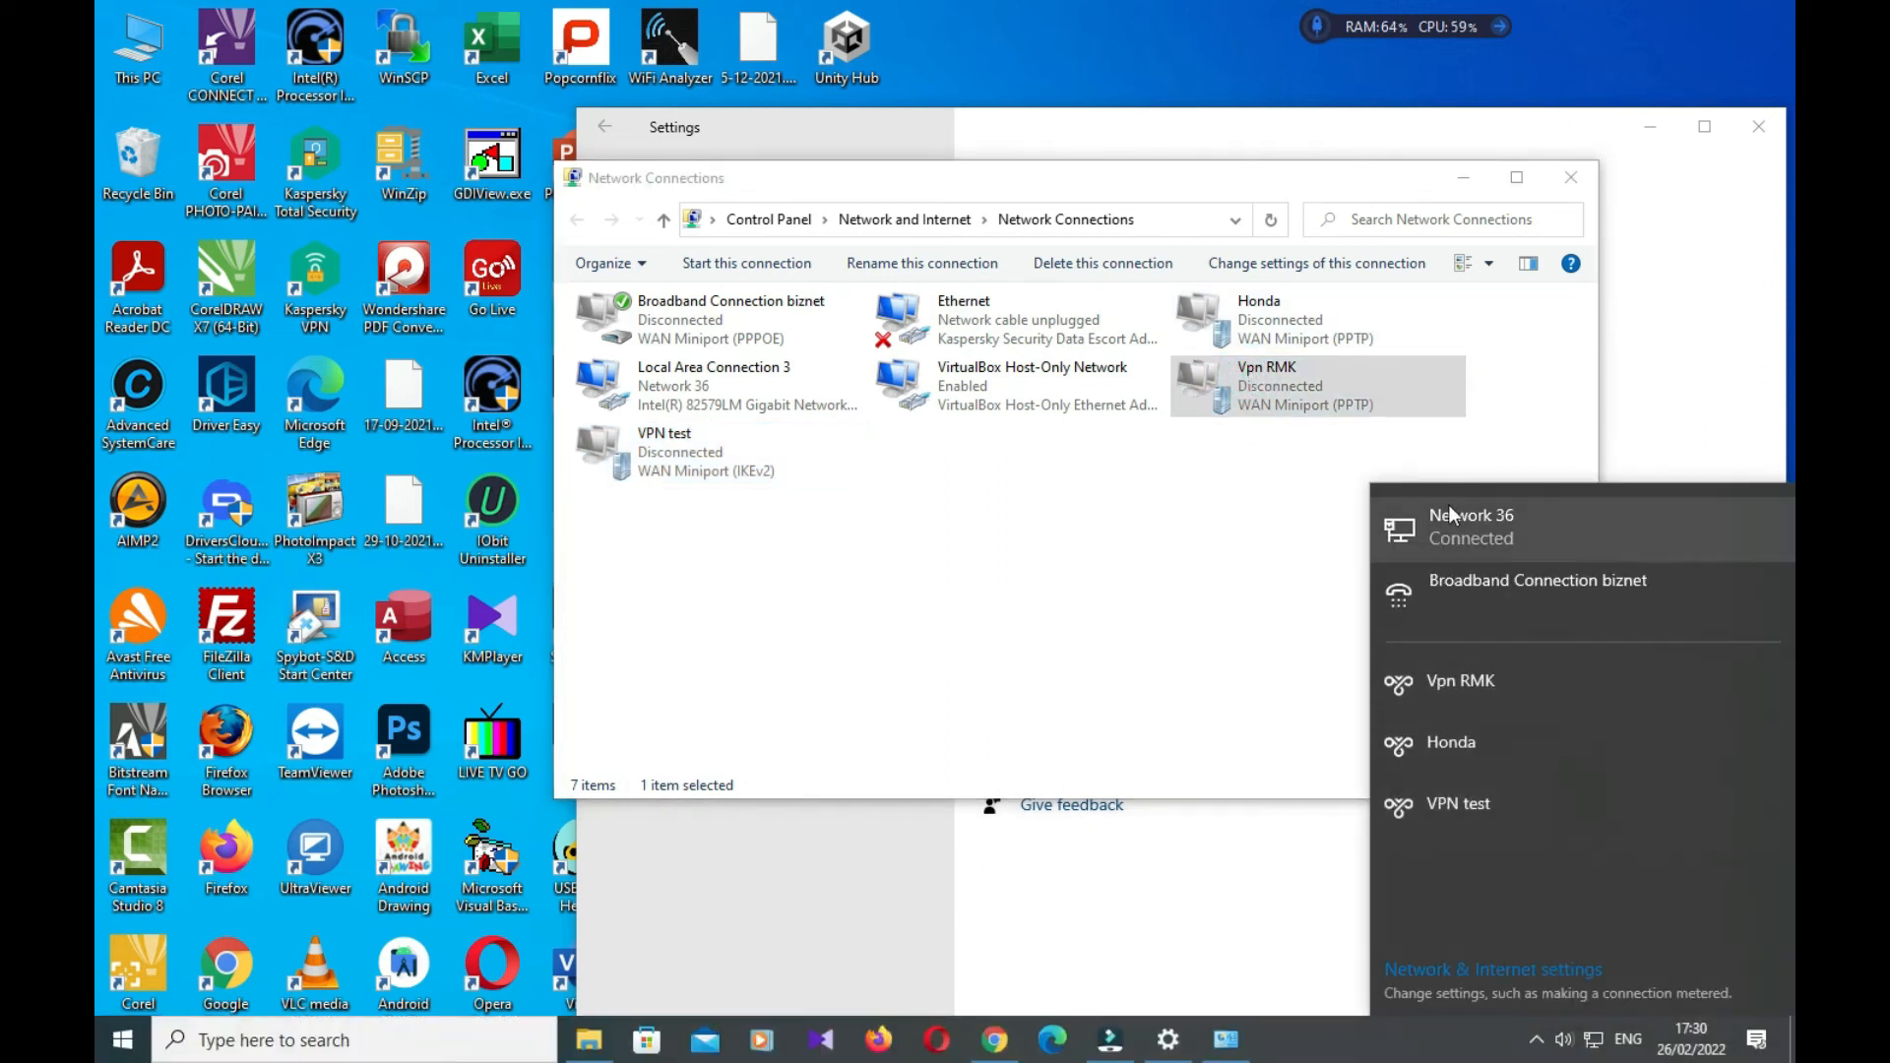
pyautogui.rightClick(1252, 382)
pyautogui.click(1320, 619)
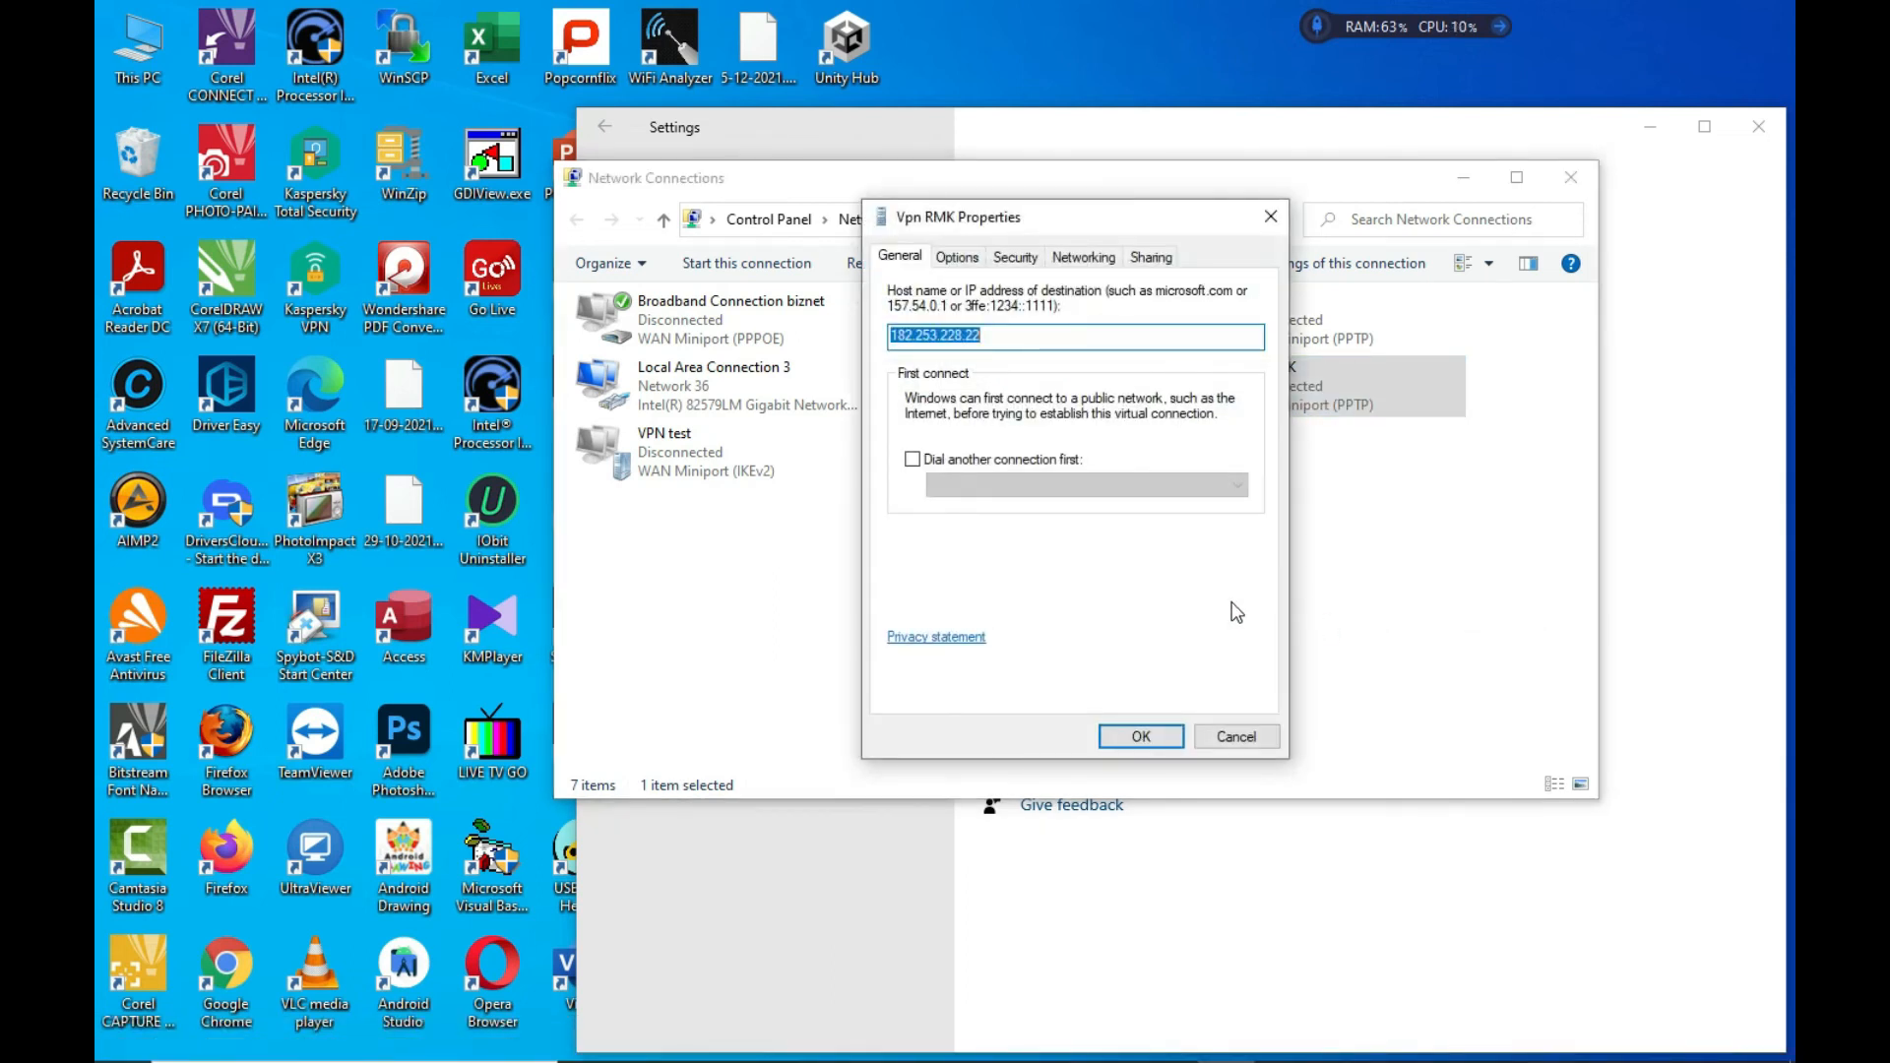
pyautogui.click(970, 335)
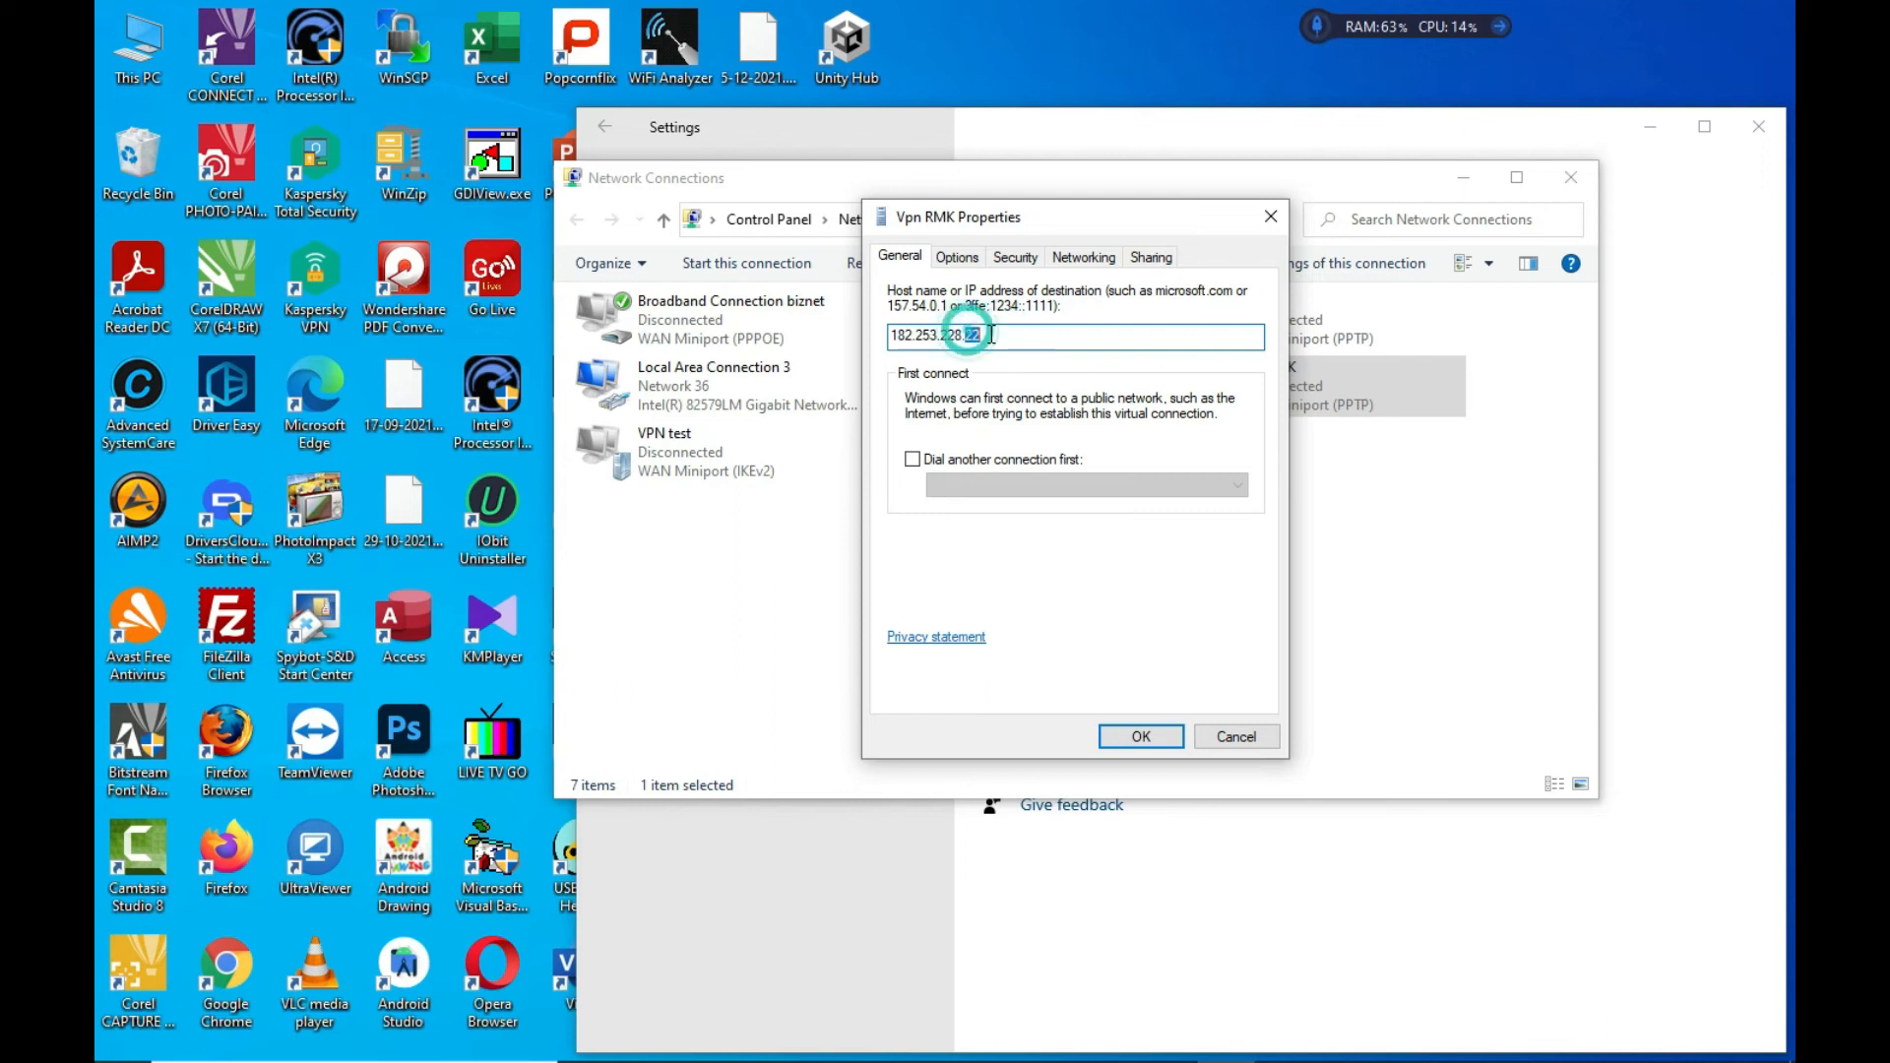
pyautogui.doubleClick(987, 335)
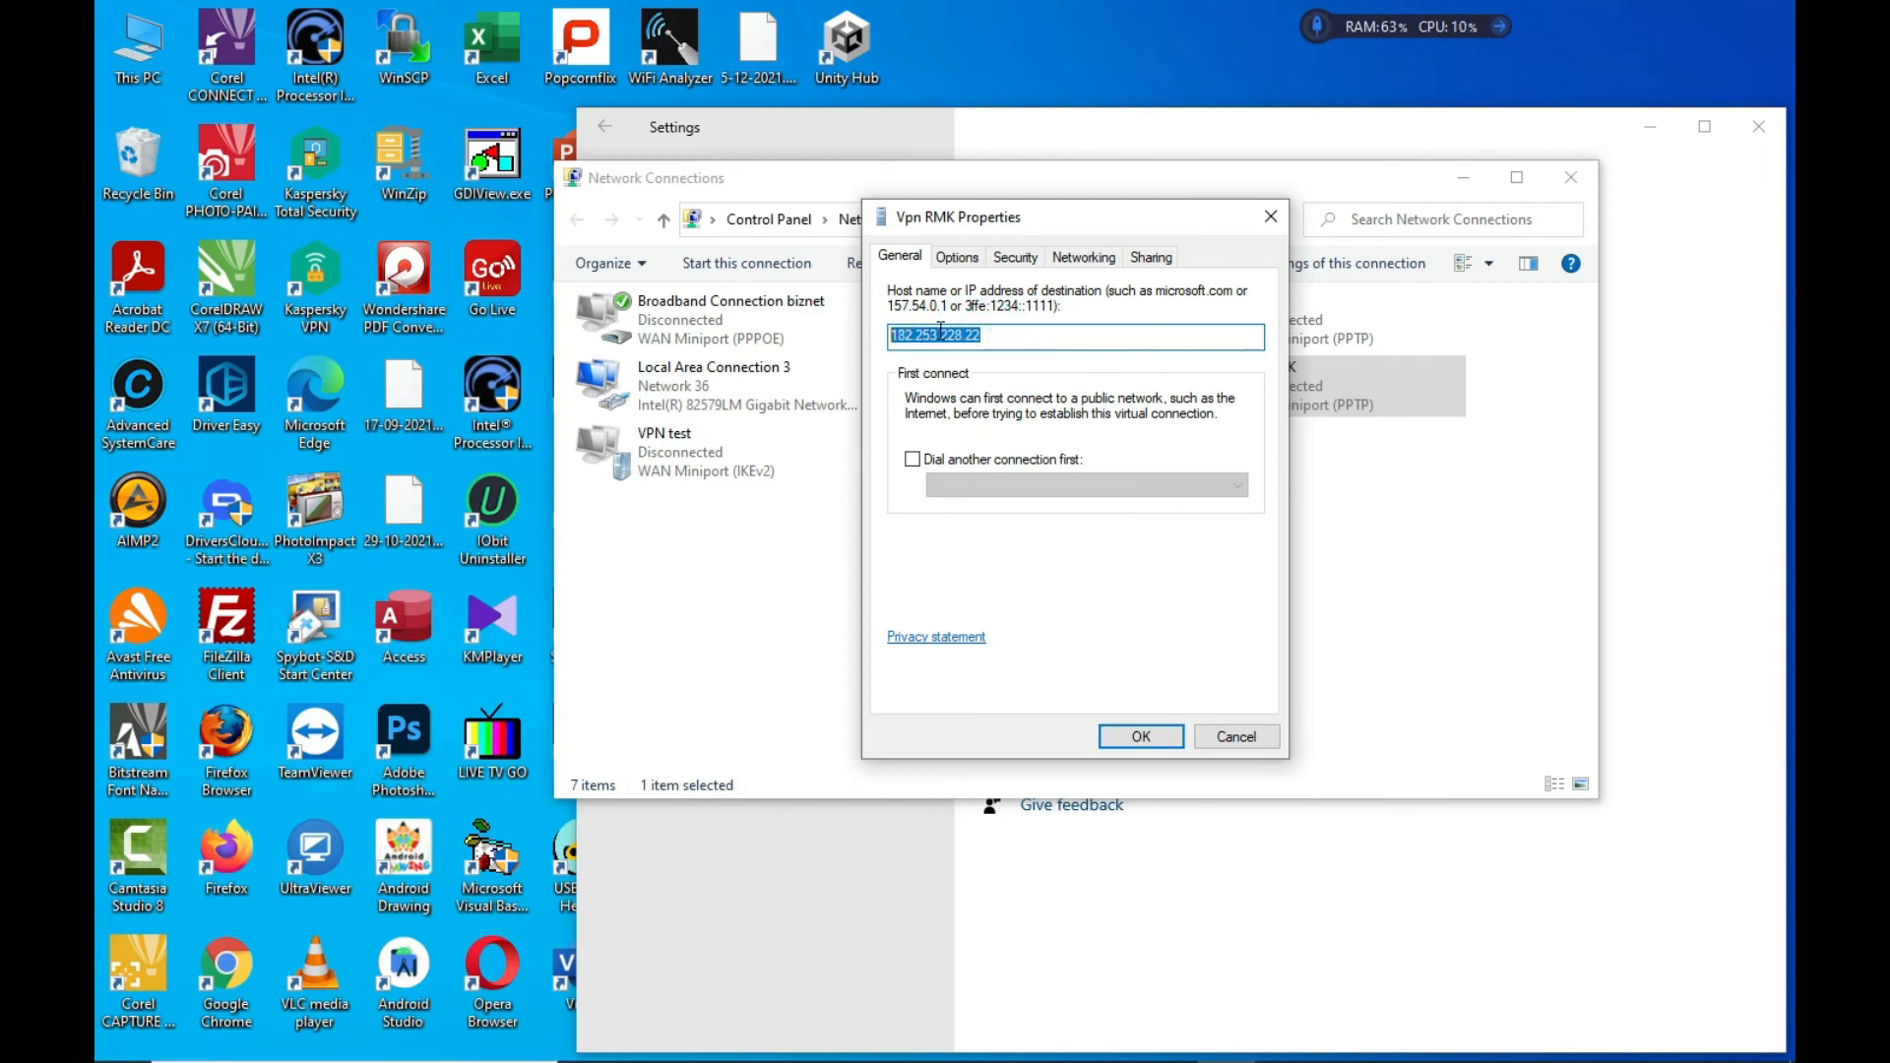
pyautogui.moveTo(964, 332); pyautogui.dragTo(871, 332)
pyautogui.click(1271, 217)
# Confirm VPN test's server address is 192.168.1.12, then pick VPN test in the network list
pyautogui.rightClick(706, 441)
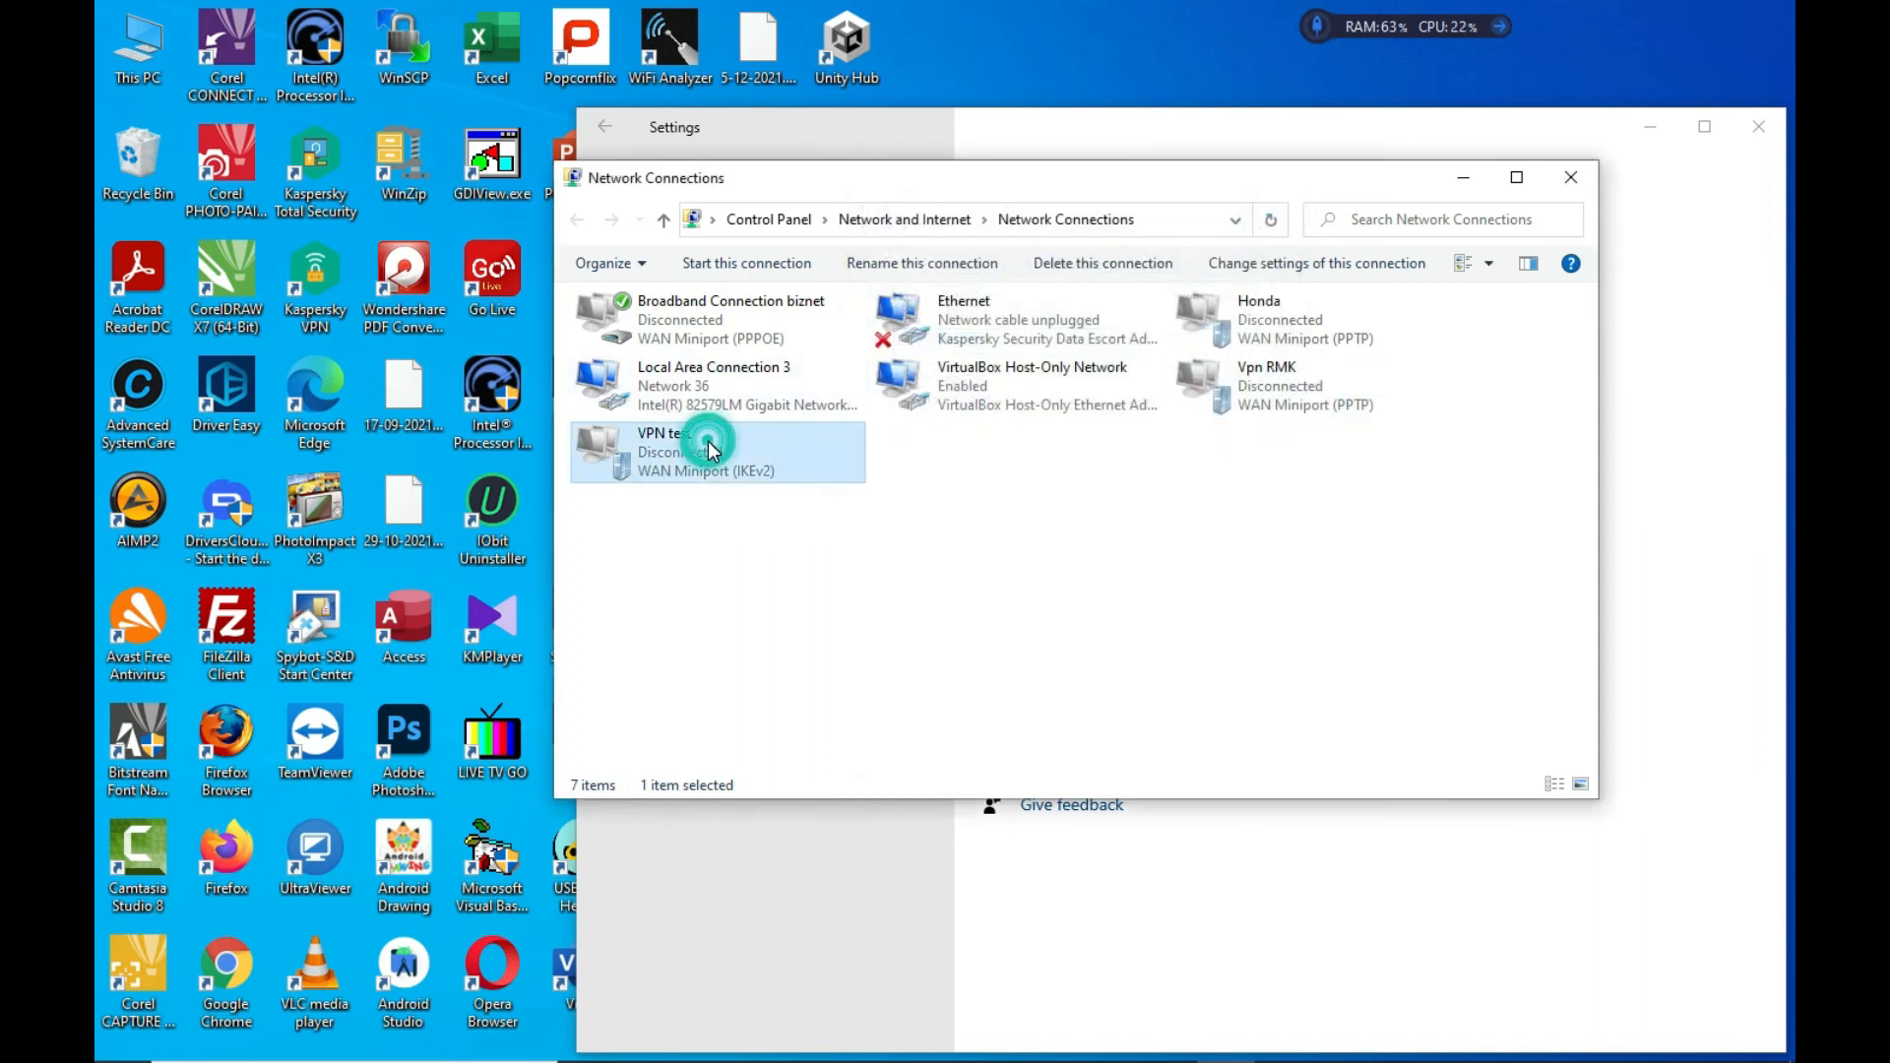
pyautogui.click(798, 675)
pyautogui.click(989, 334)
pyautogui.doubleClick(985, 332)
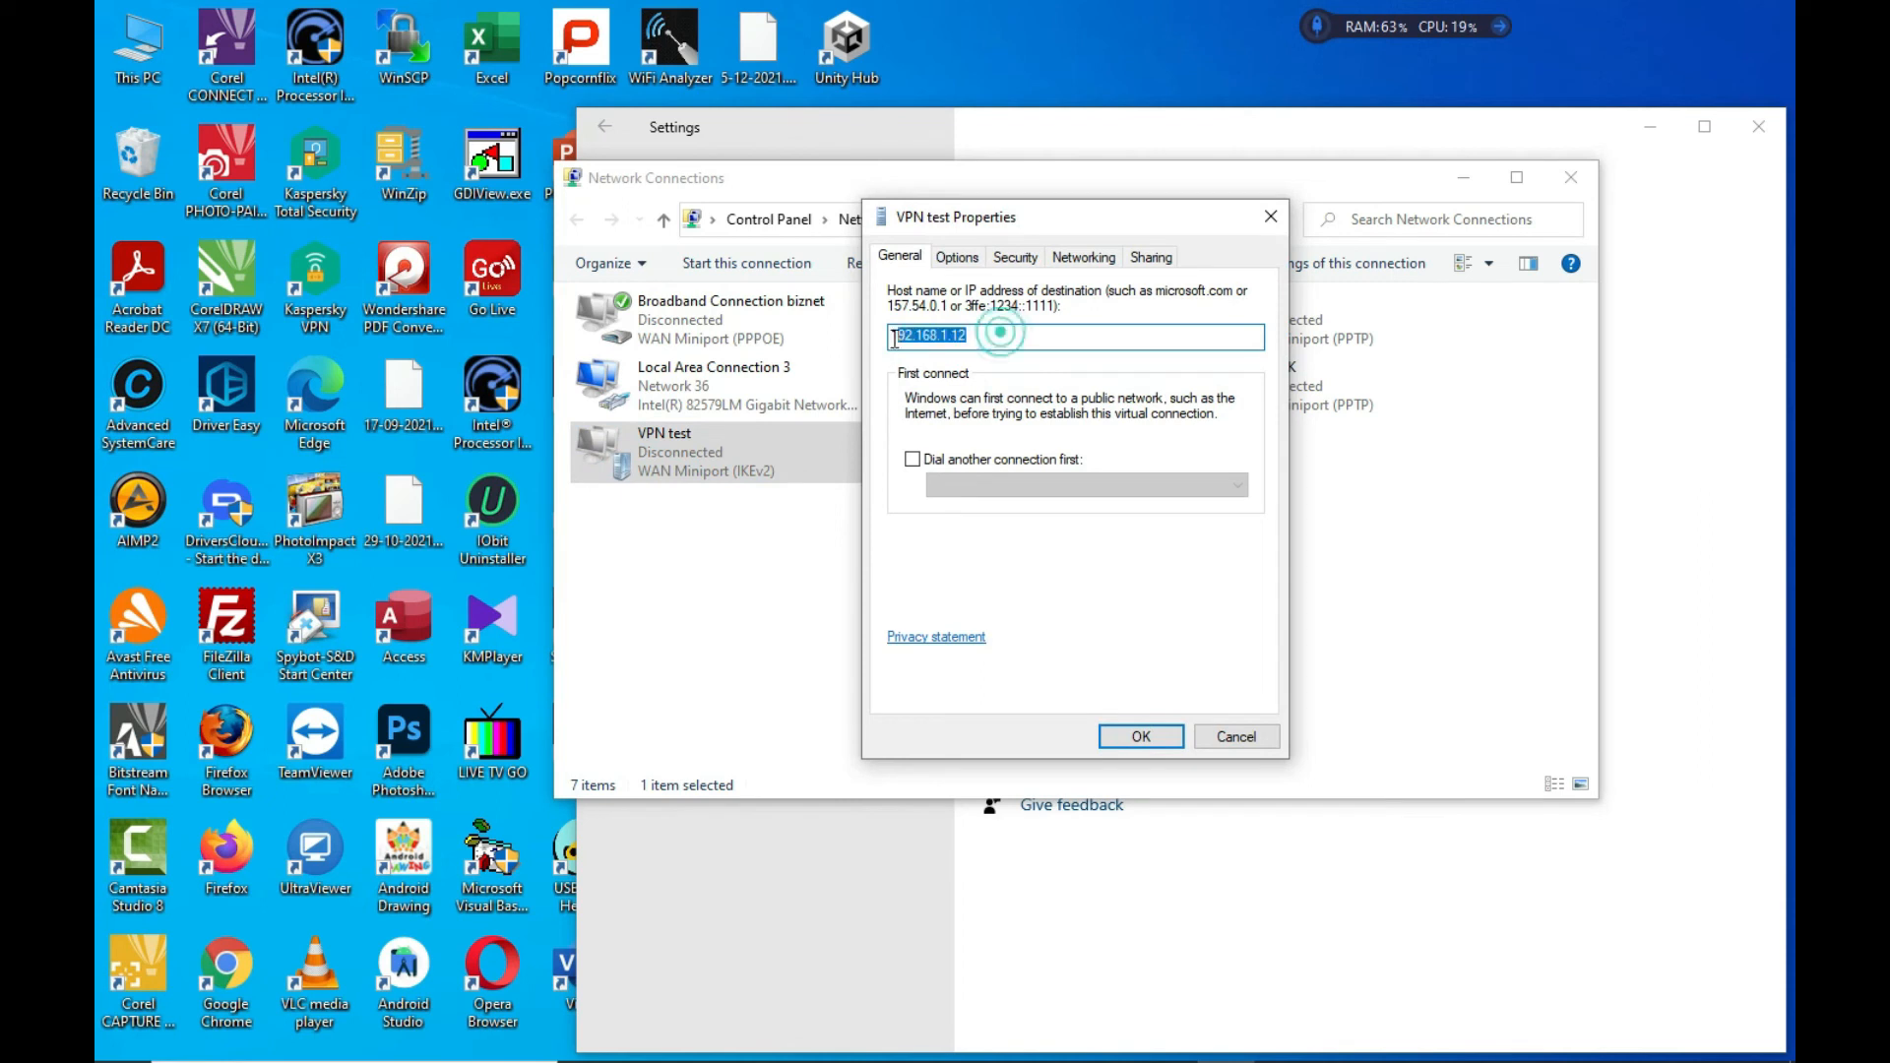
pyautogui.click(1255, 740)
pyautogui.doubleClick(724, 451)
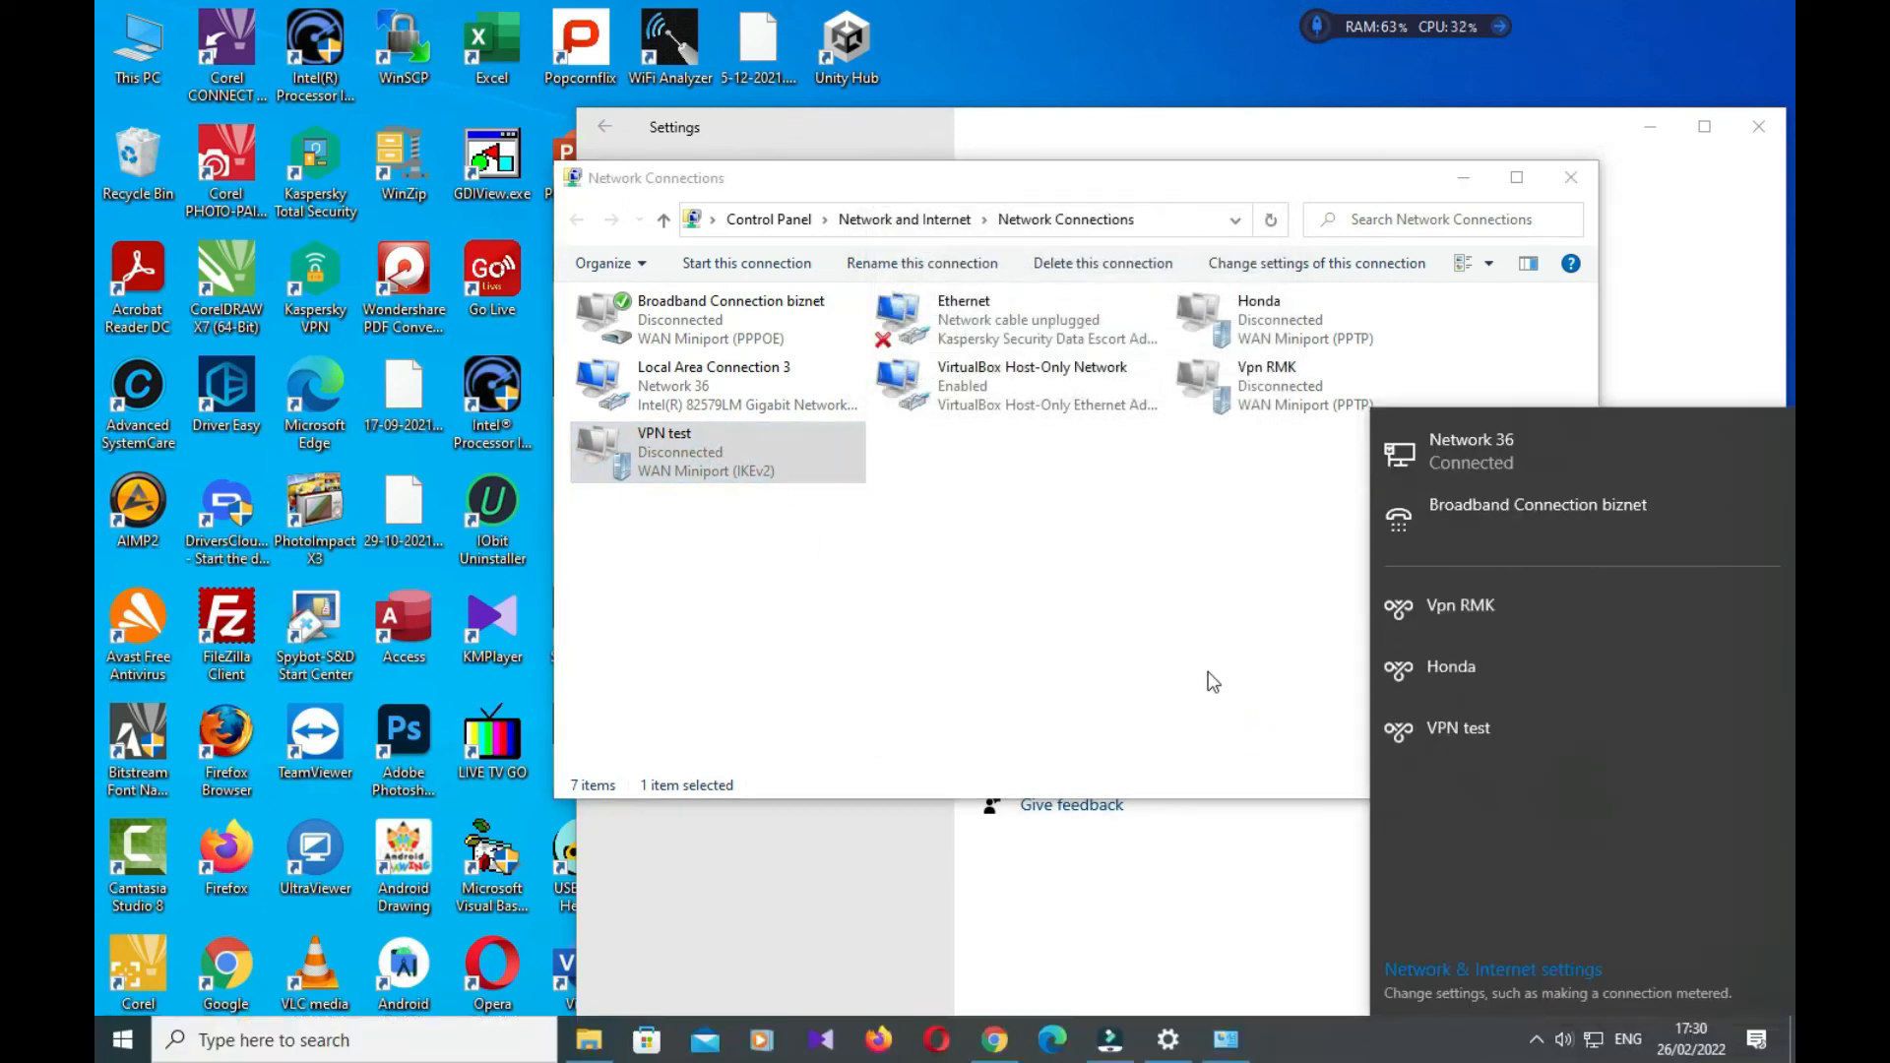
pyautogui.click(1480, 742)
# Start connecting VPN test, then cancel its user name and password sign-in
pyautogui.click(1686, 796)
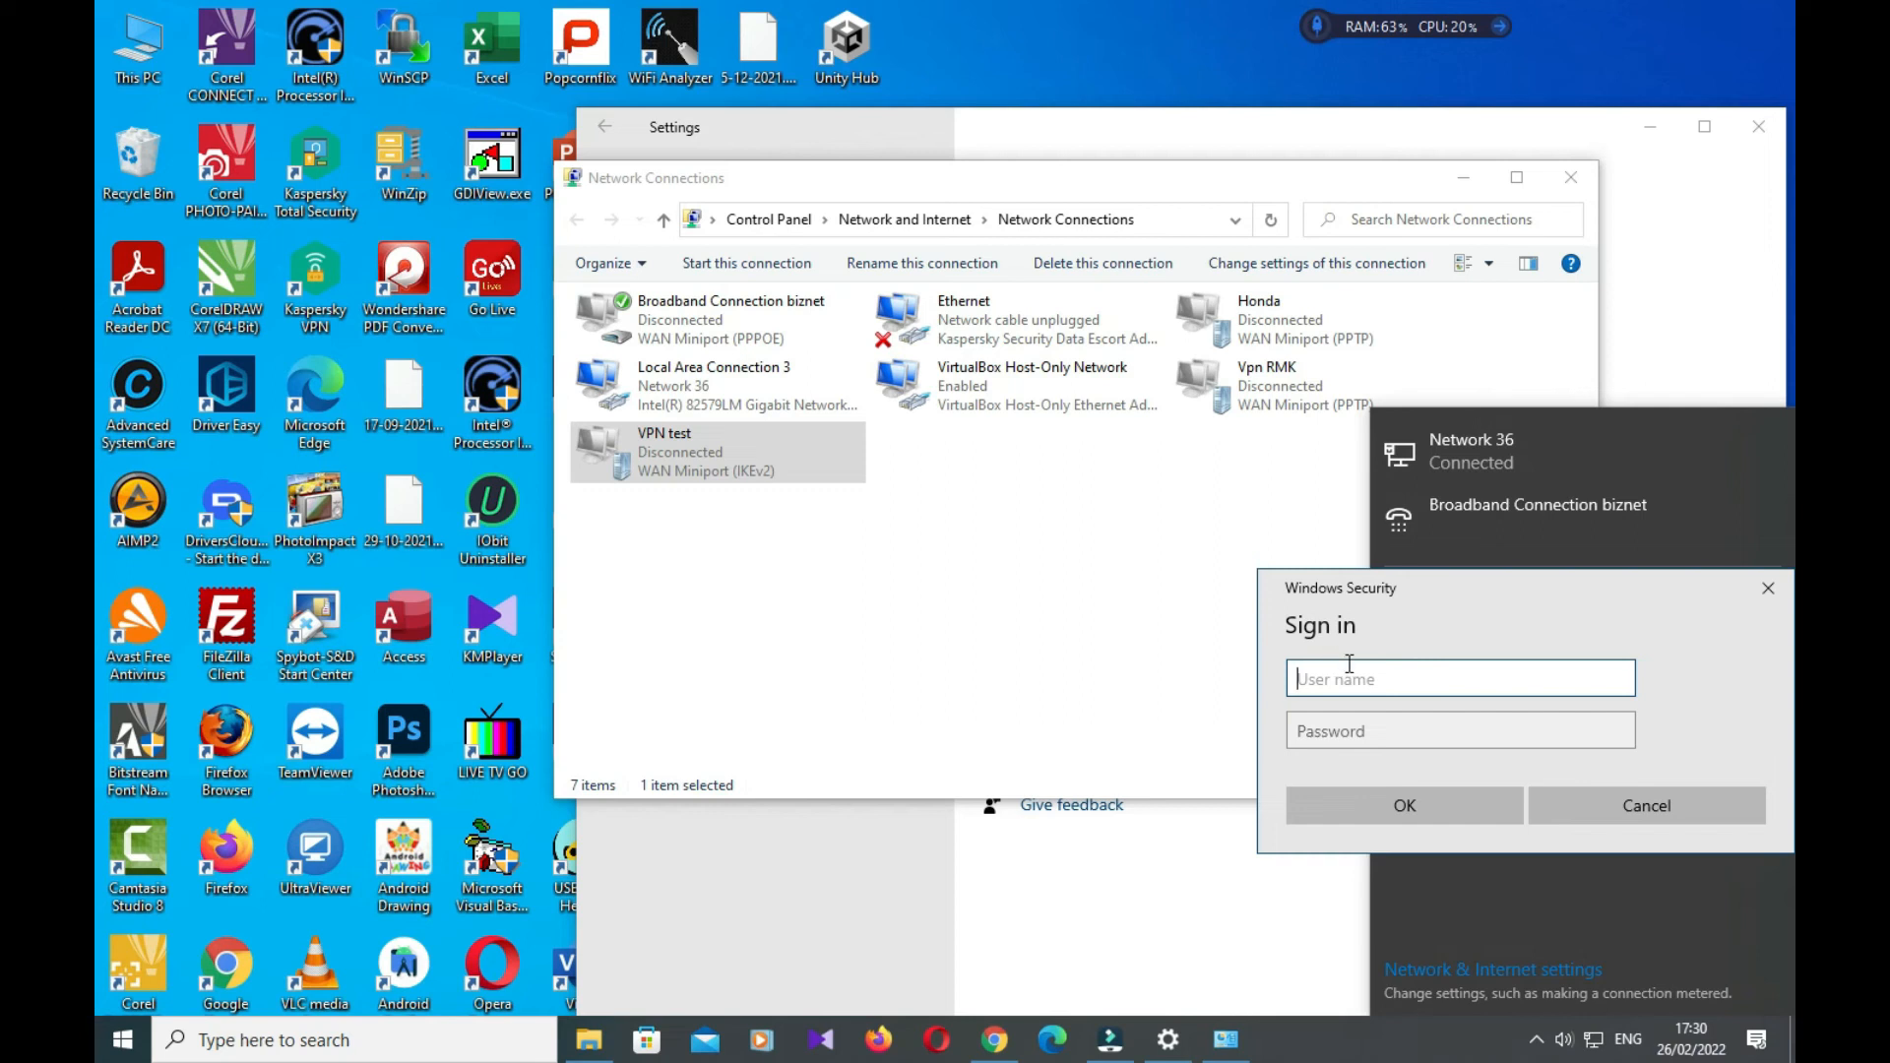
pyautogui.click(1392, 675)
pyautogui.click(1362, 729)
pyautogui.click(1373, 679)
pyautogui.click(1368, 729)
pyautogui.click(1347, 674)
pyautogui.click(1640, 810)
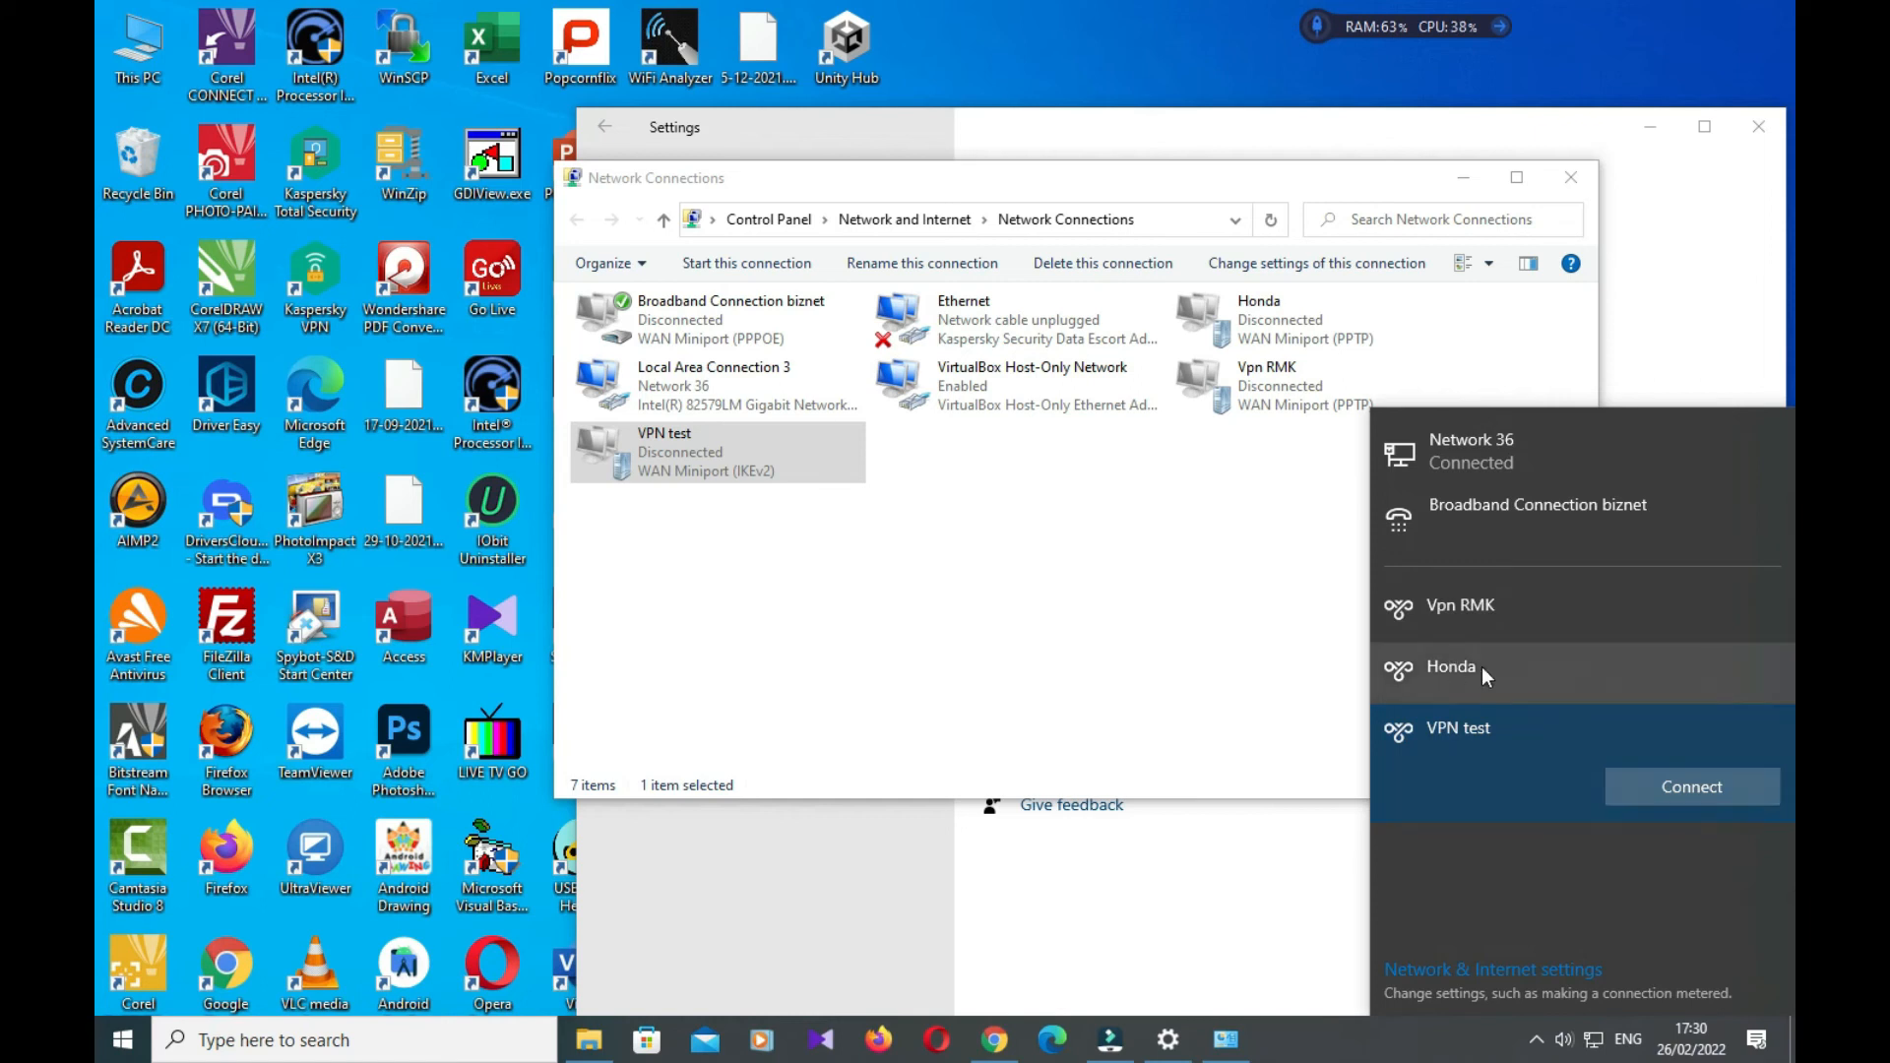
# Connect Vpn RMK instead and close the network list
pyautogui.click(1508, 606)
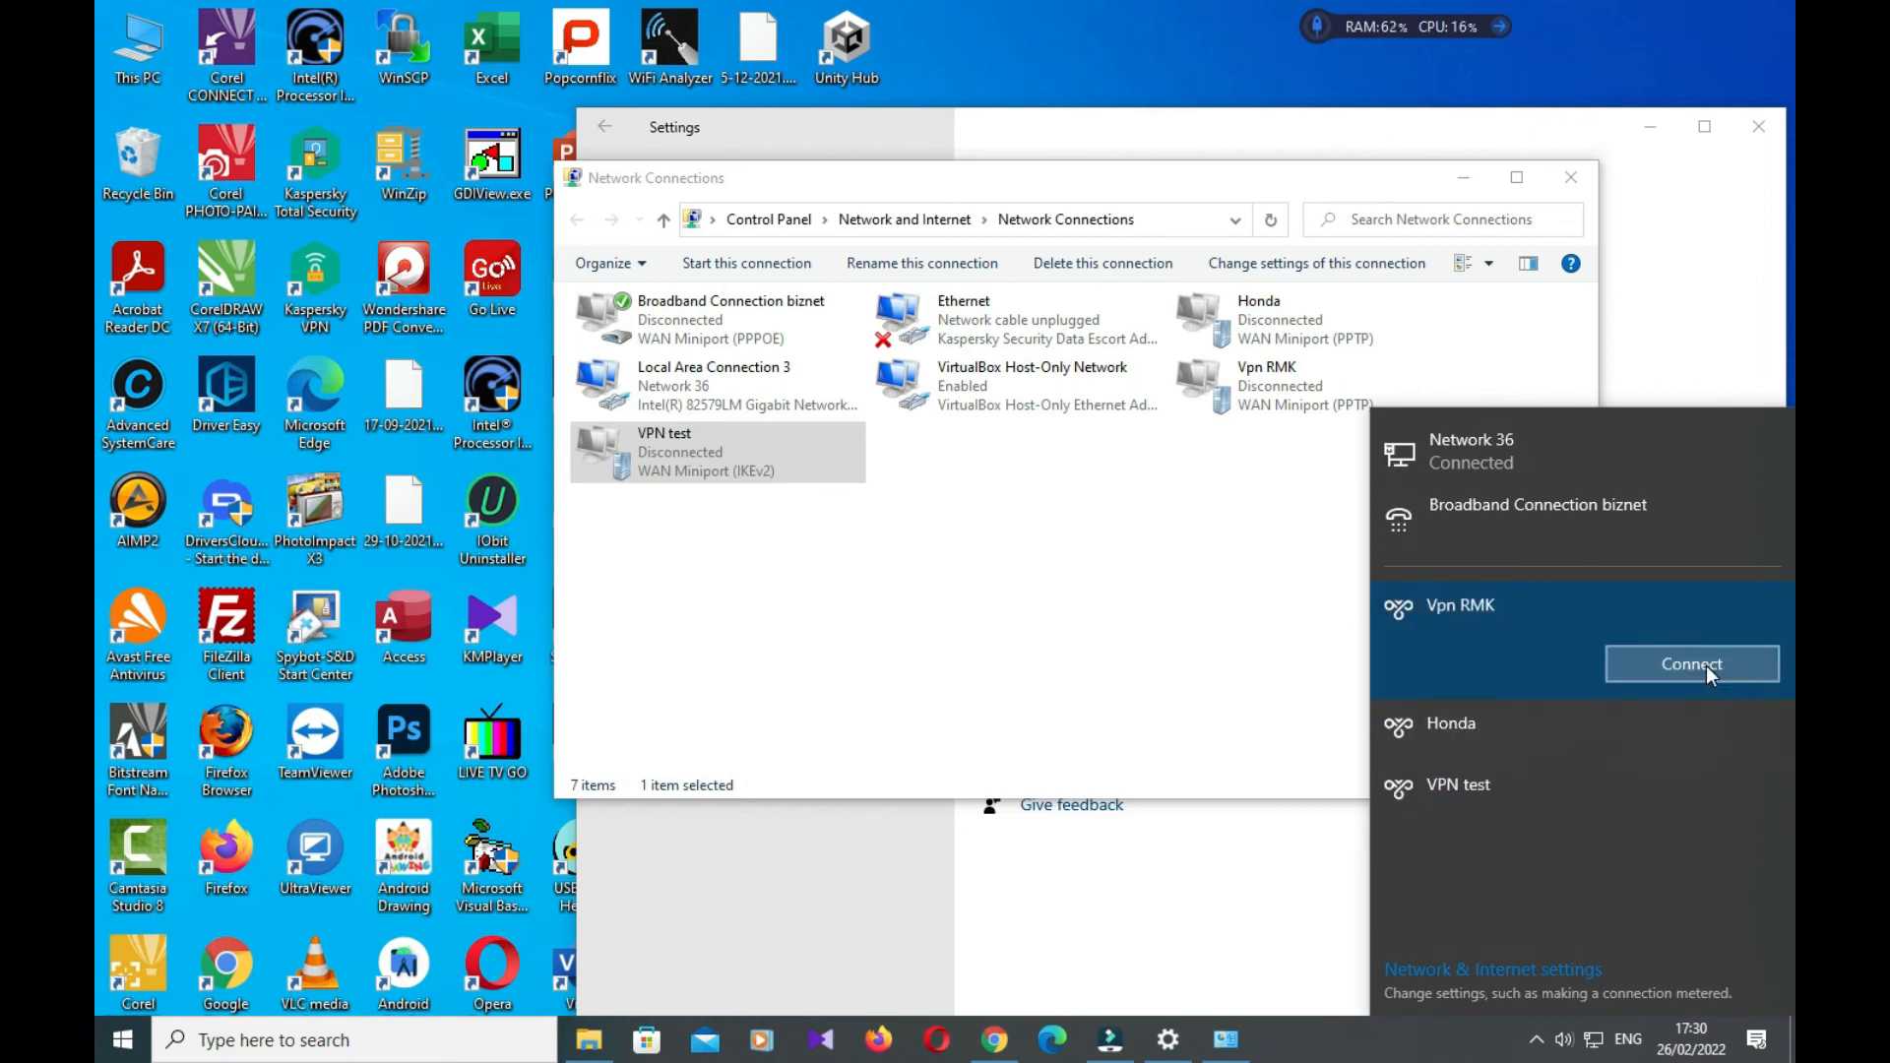
pyautogui.click(1705, 666)
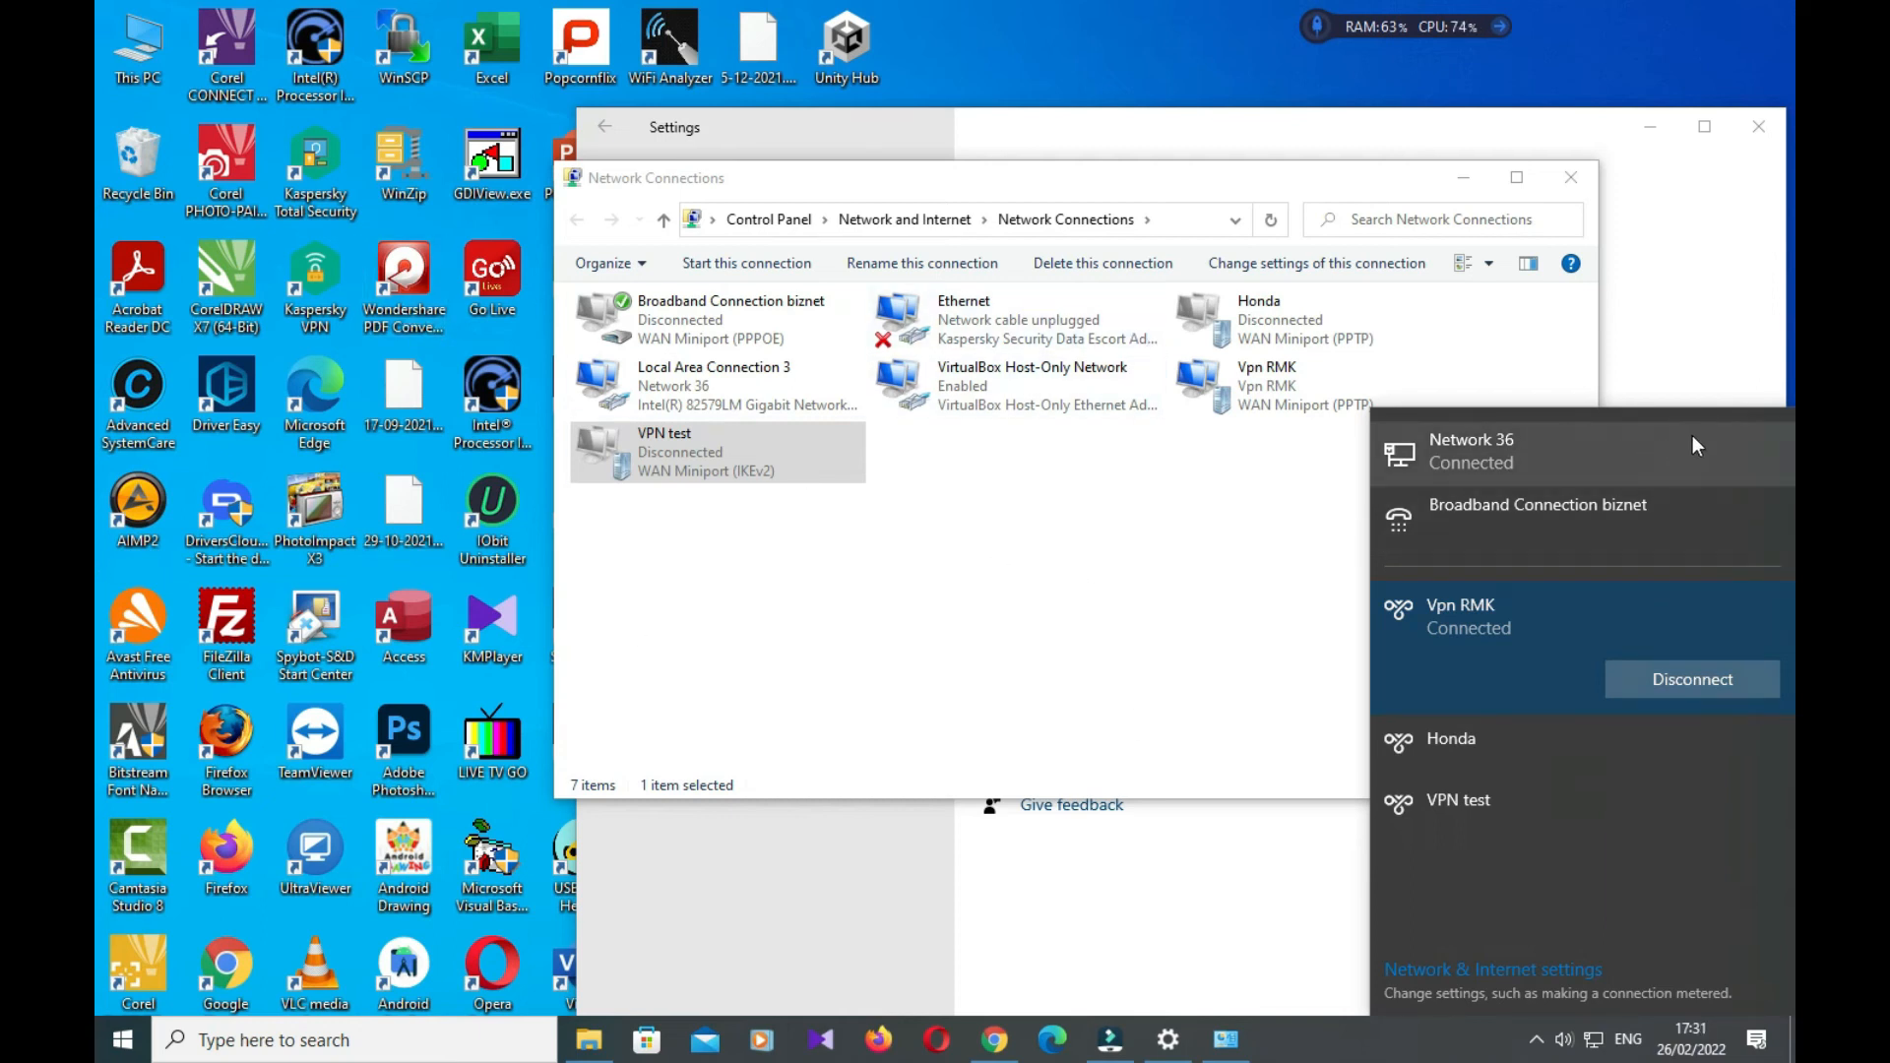
pyautogui.click(1710, 415)
pyautogui.click(1216, 544)
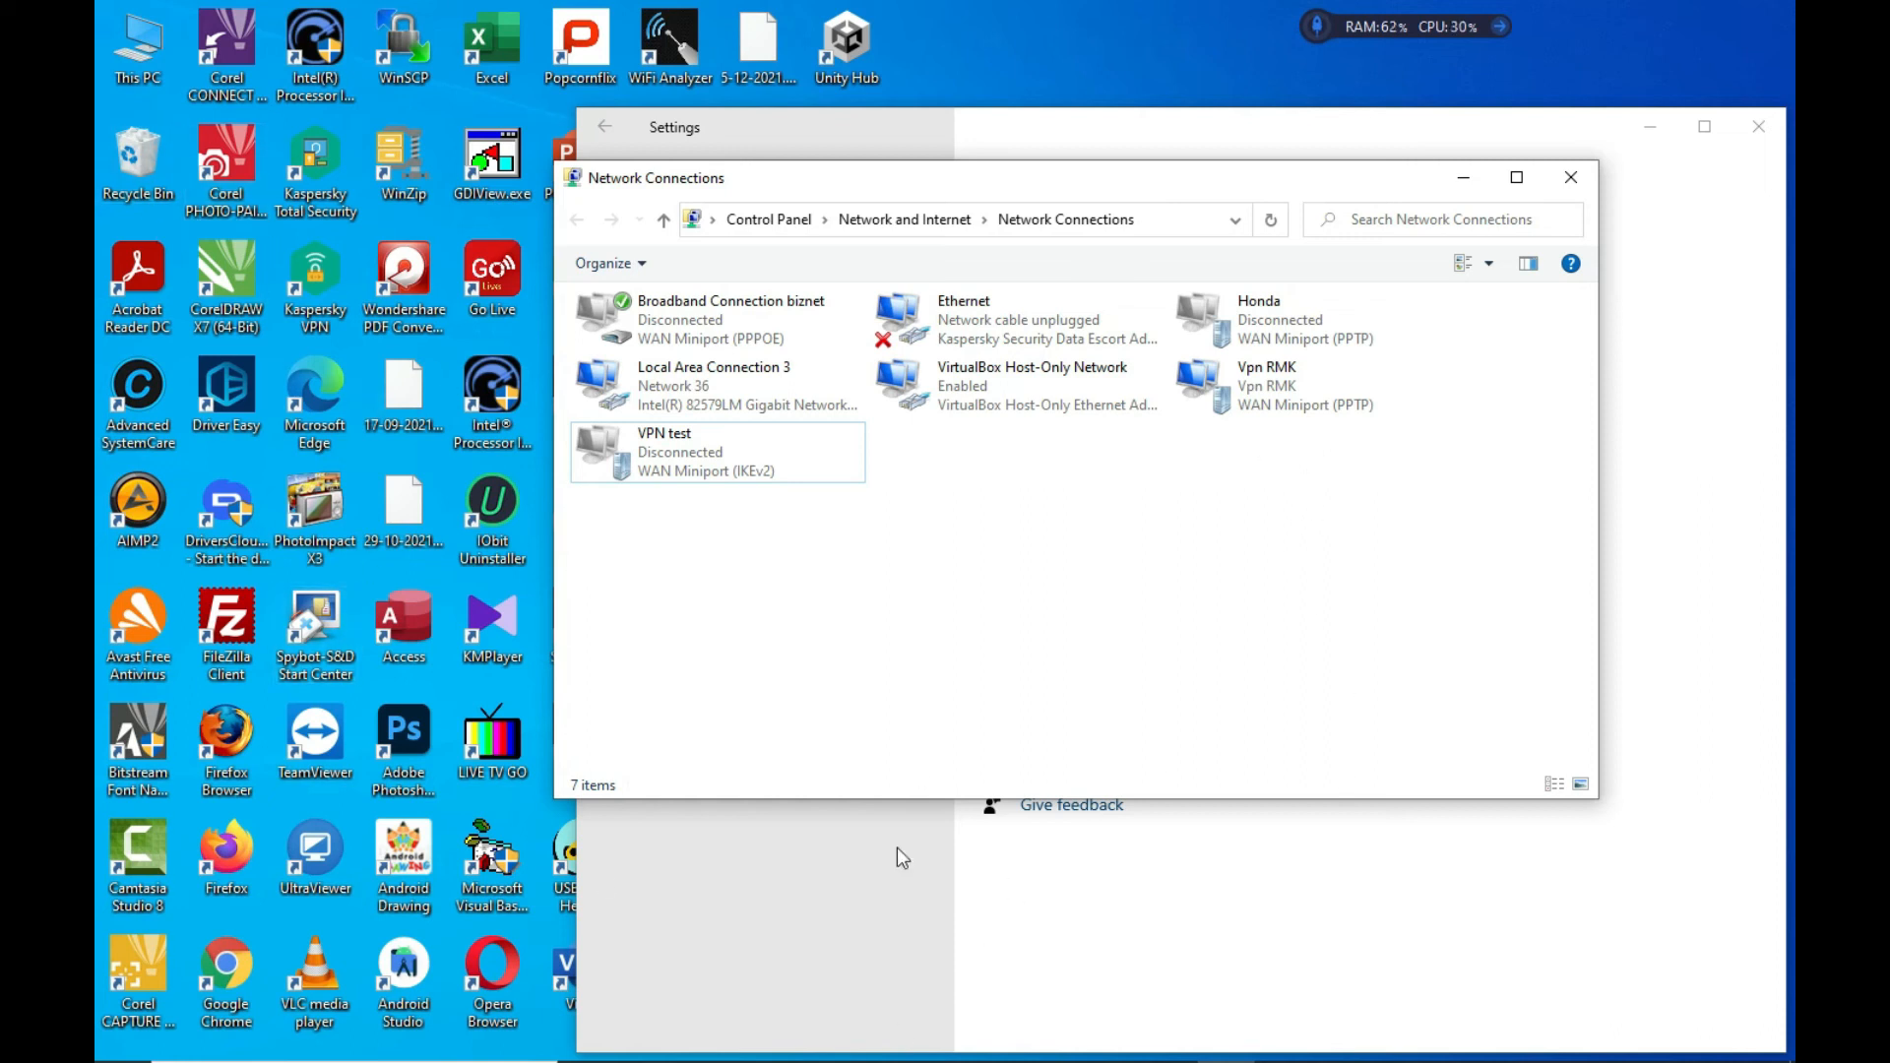
# Launch Remote Desktop Connection via 'rem' search, connect to 192.168.1.20, and enter the administrator password
pyautogui.click(374, 1049)
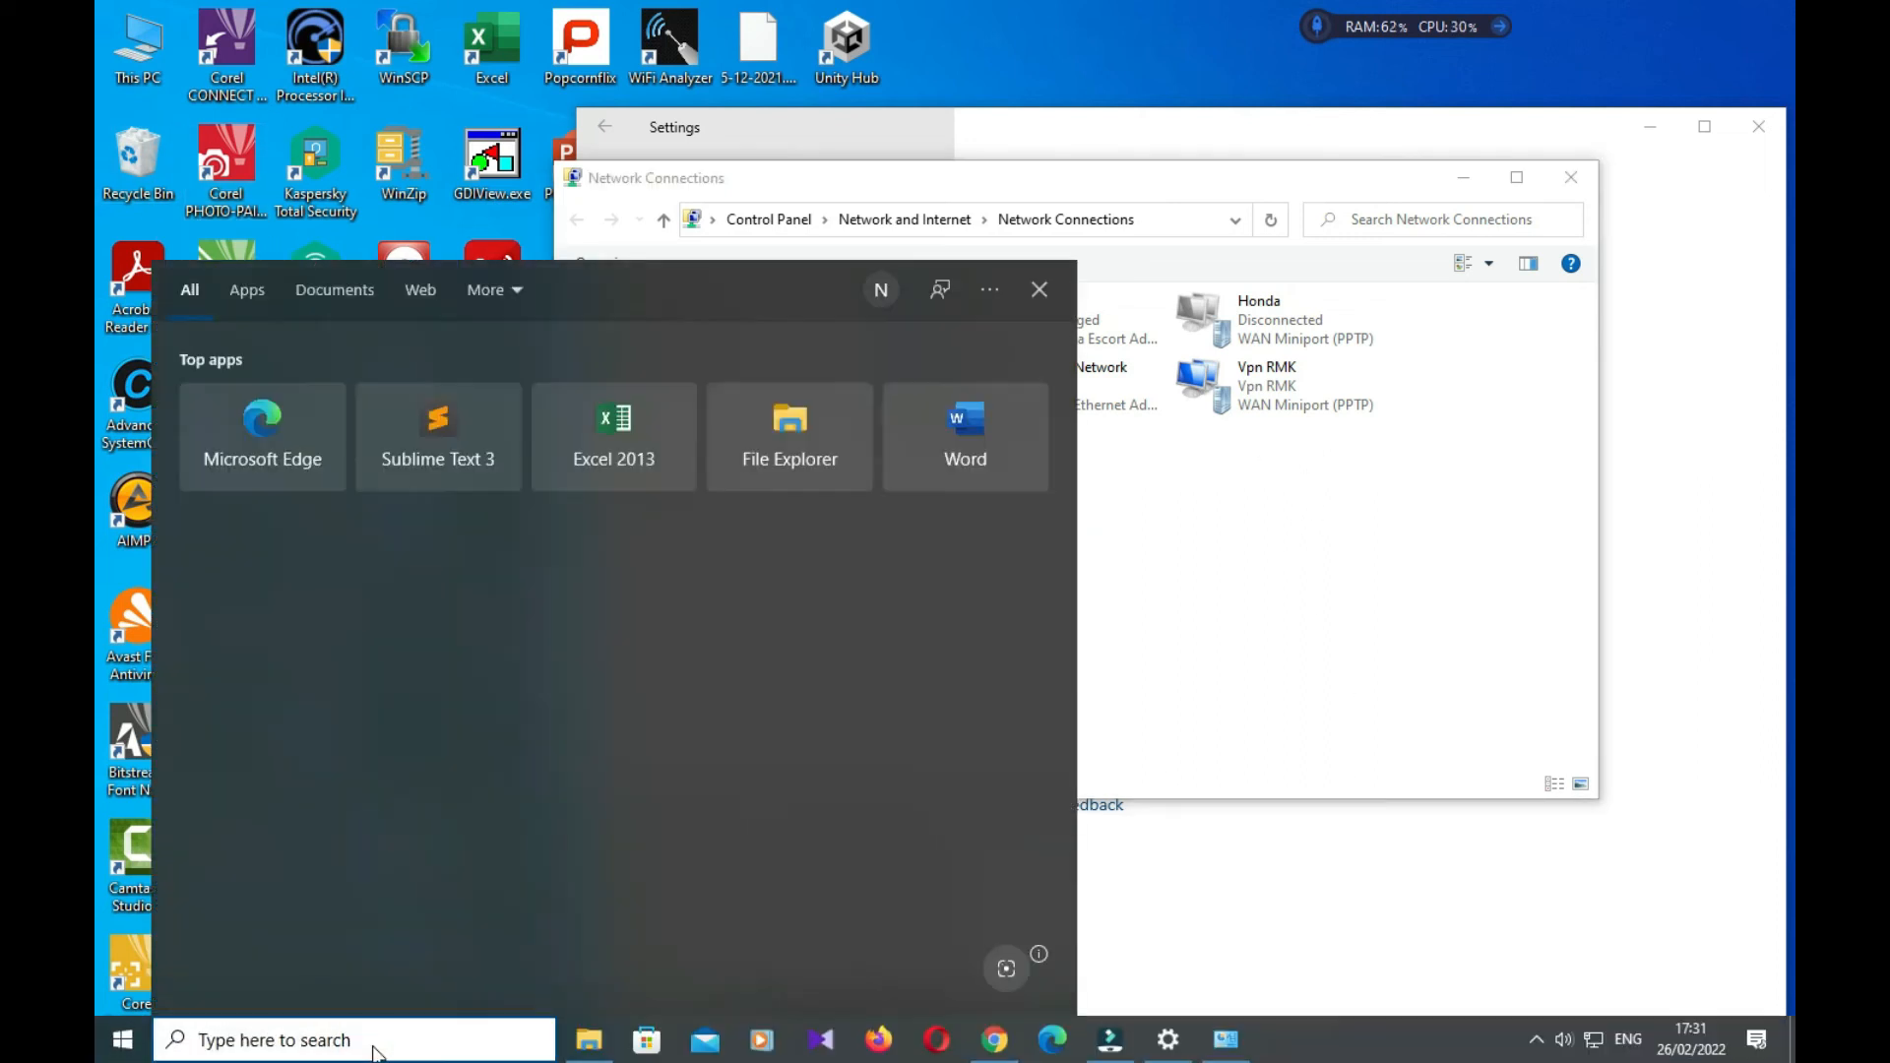
pyautogui.write('rem')
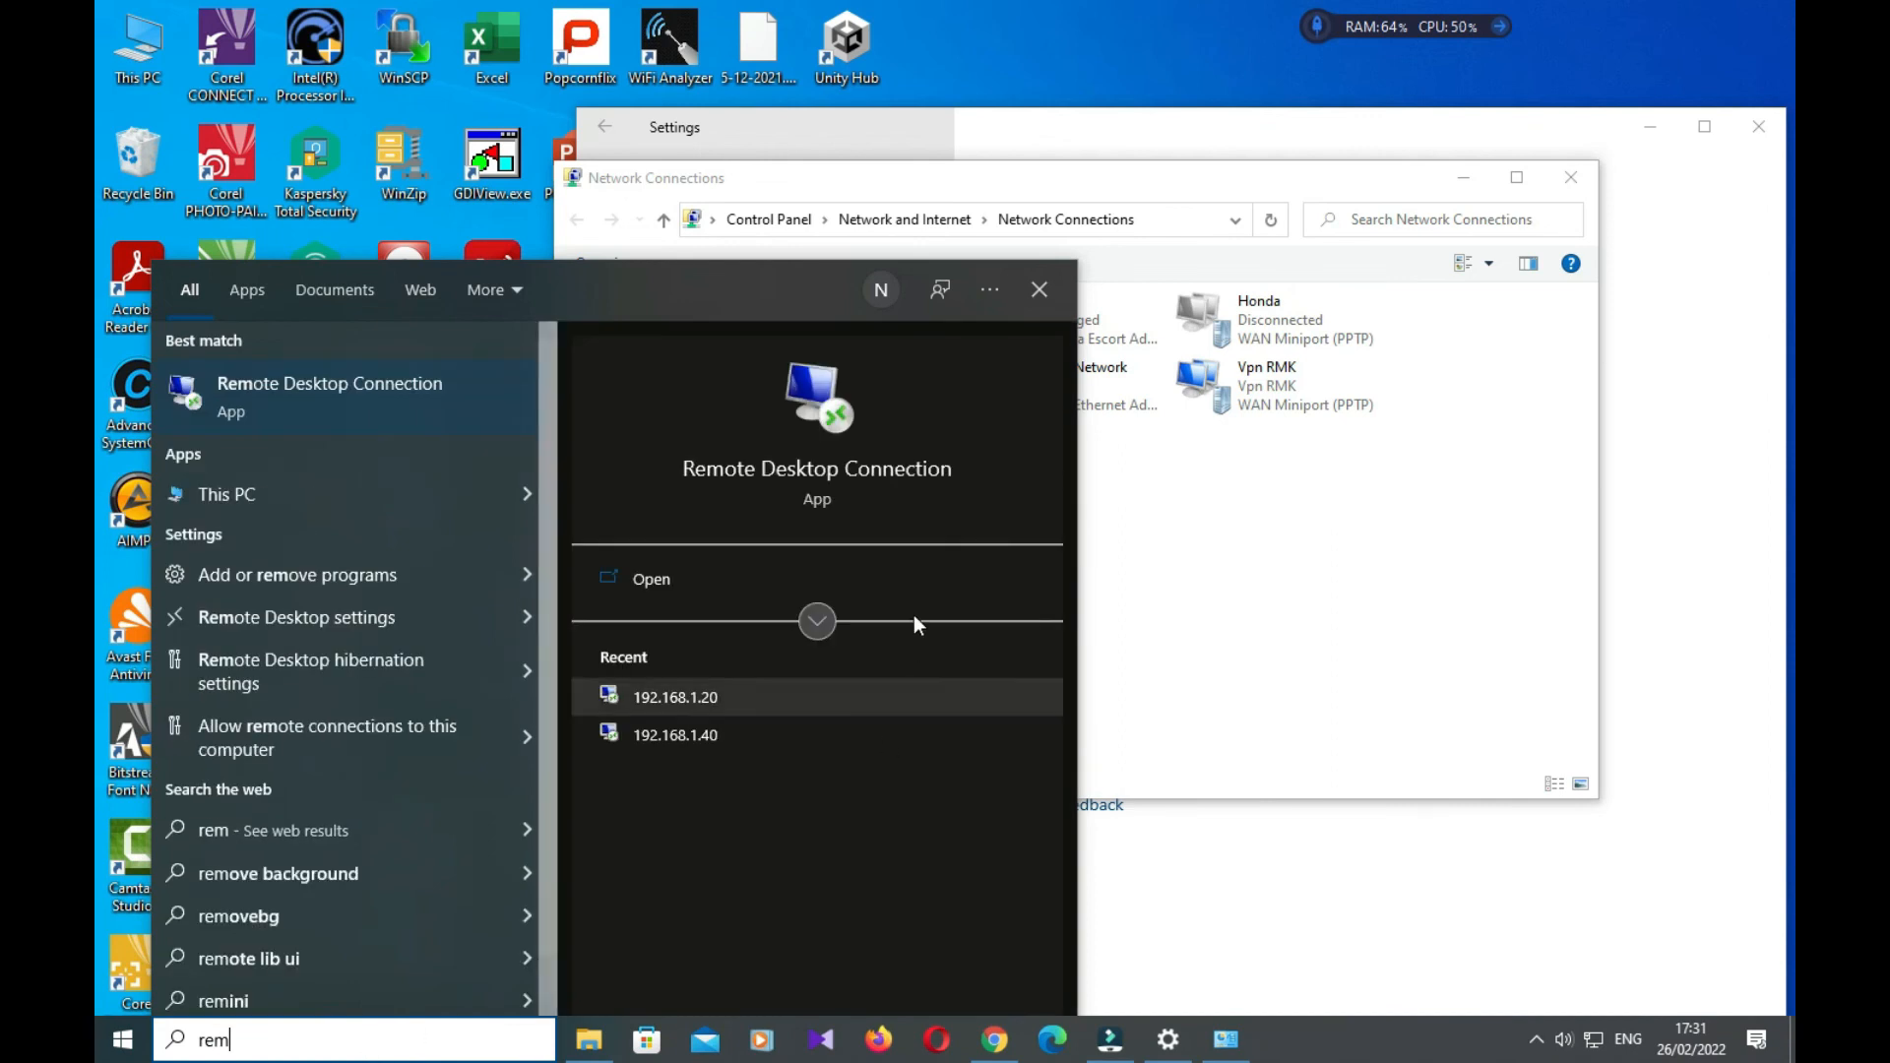
pyautogui.click(868, 470)
pyautogui.click(899, 336)
pyautogui.moveTo(919, 344); pyautogui.dragTo(735, 346)
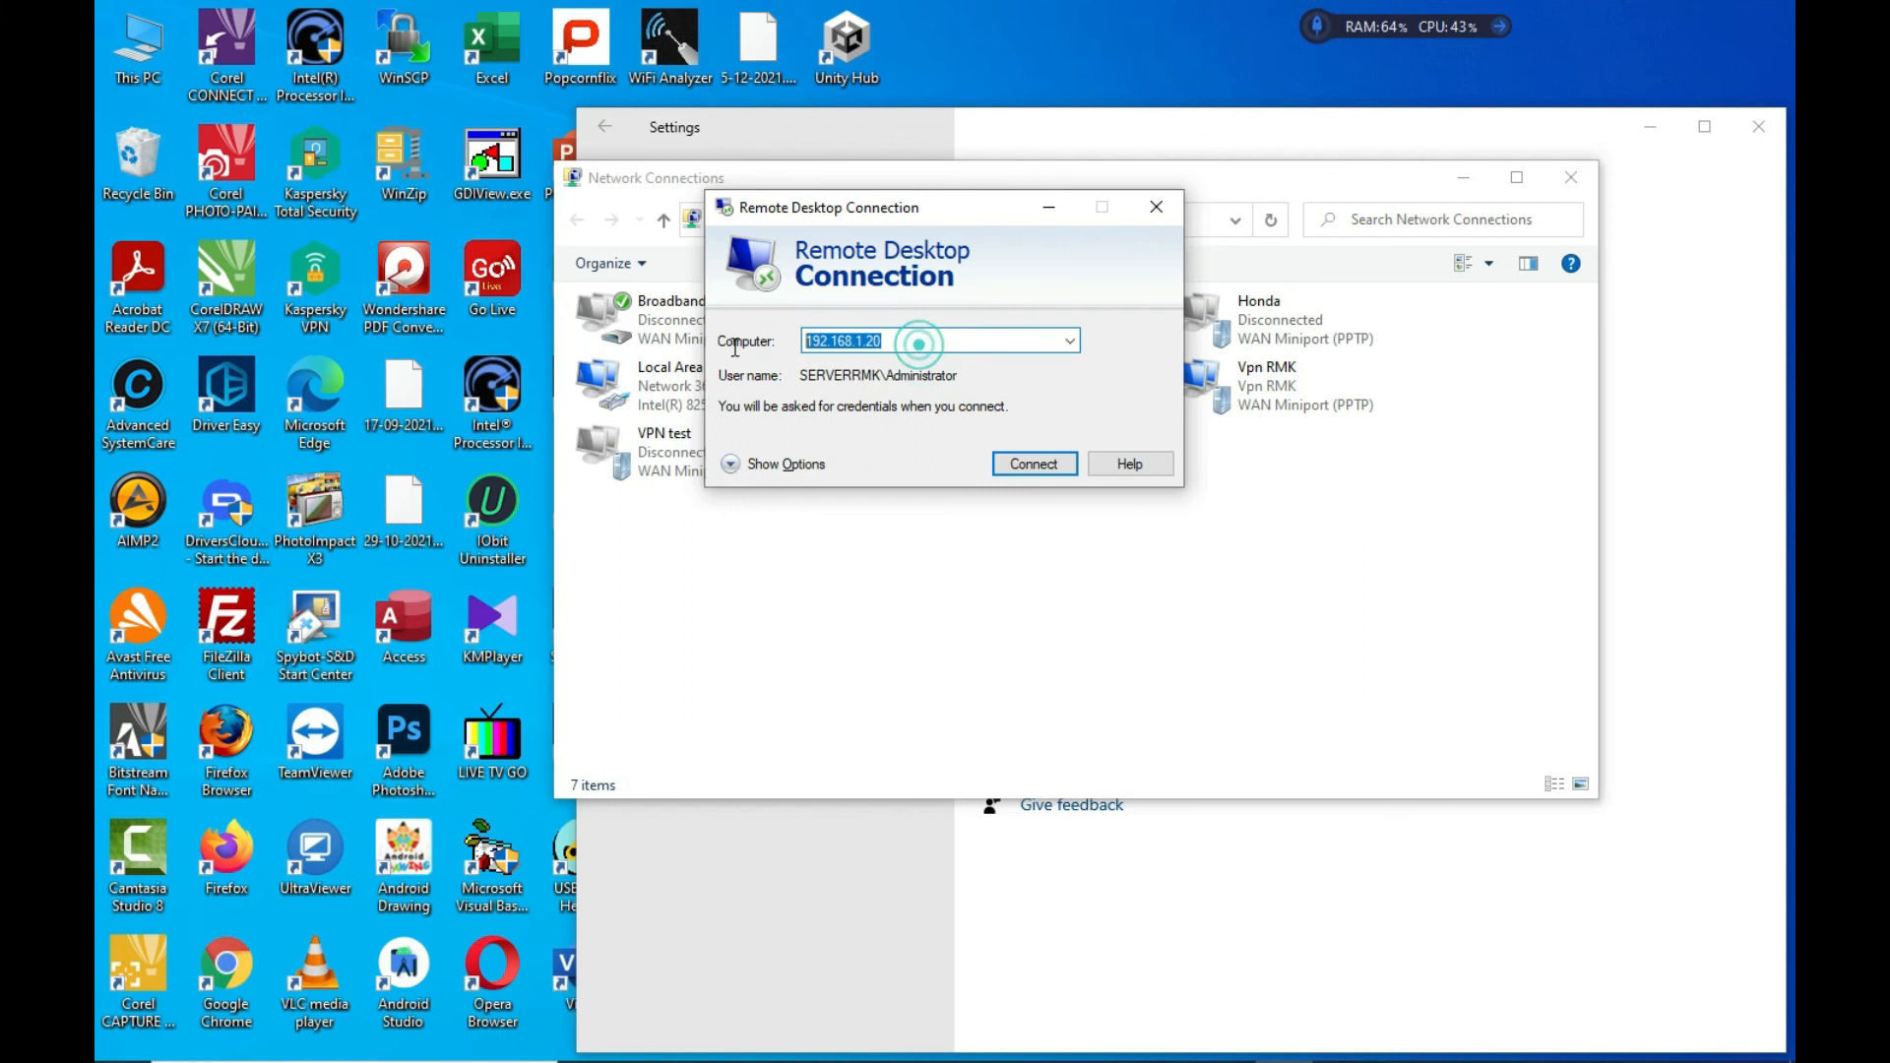
pyautogui.click(1037, 462)
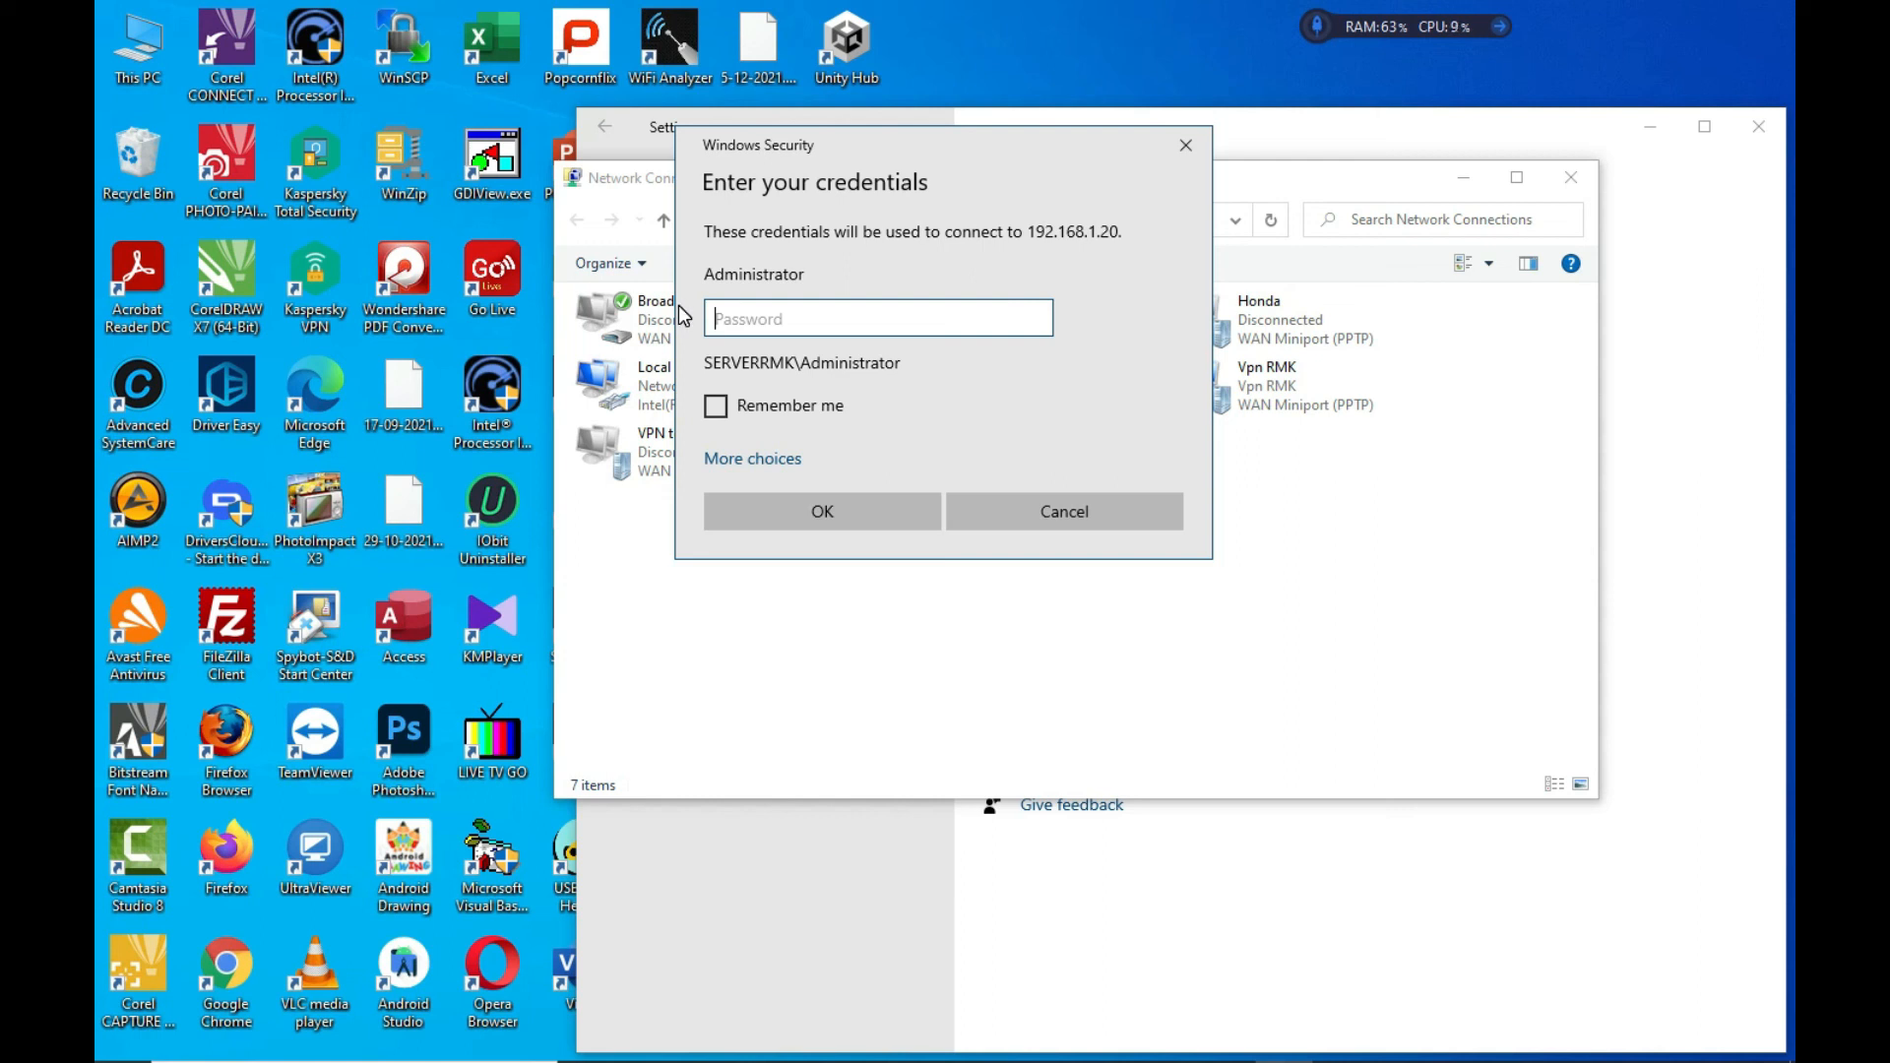
pyautogui.write('•')
pyautogui.press('Return')
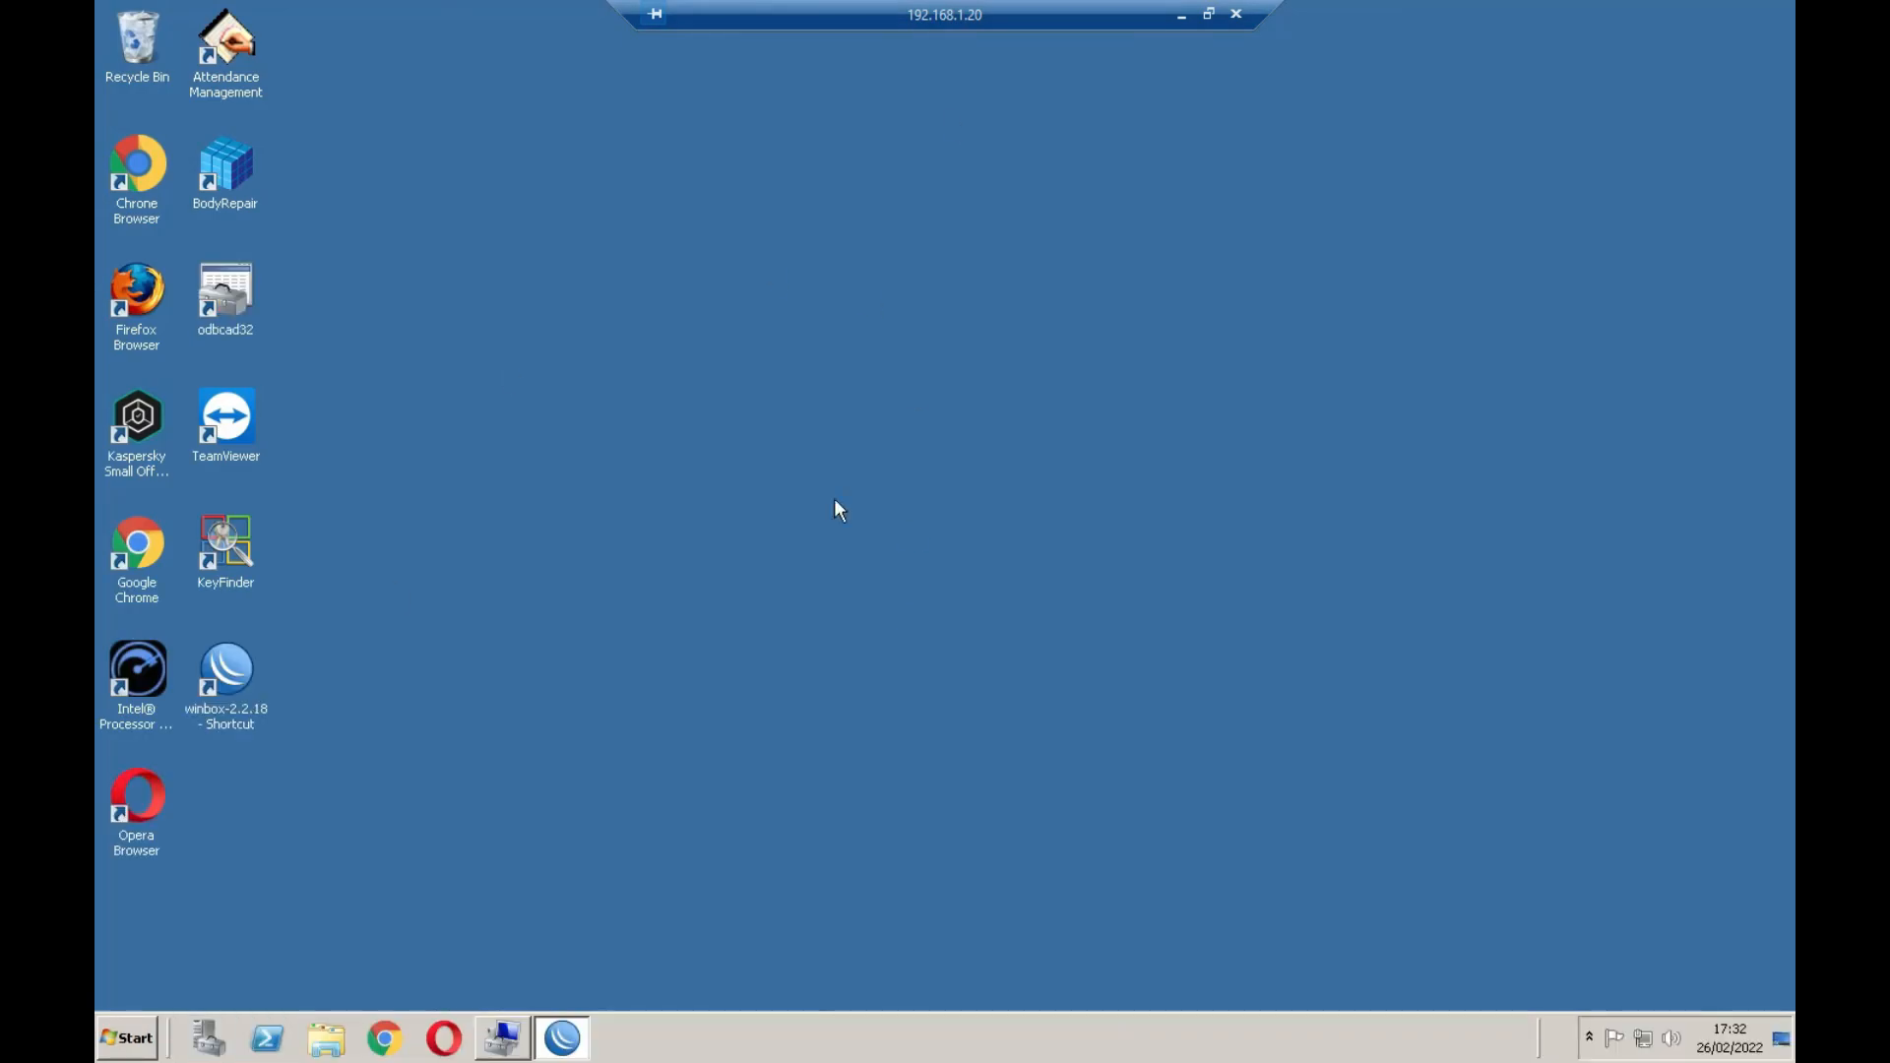
# Open and close the server's Start menu, then disconnect the 192.168.1.20 remote session
pyautogui.click(127, 1038)
pyautogui.click(857, 396)
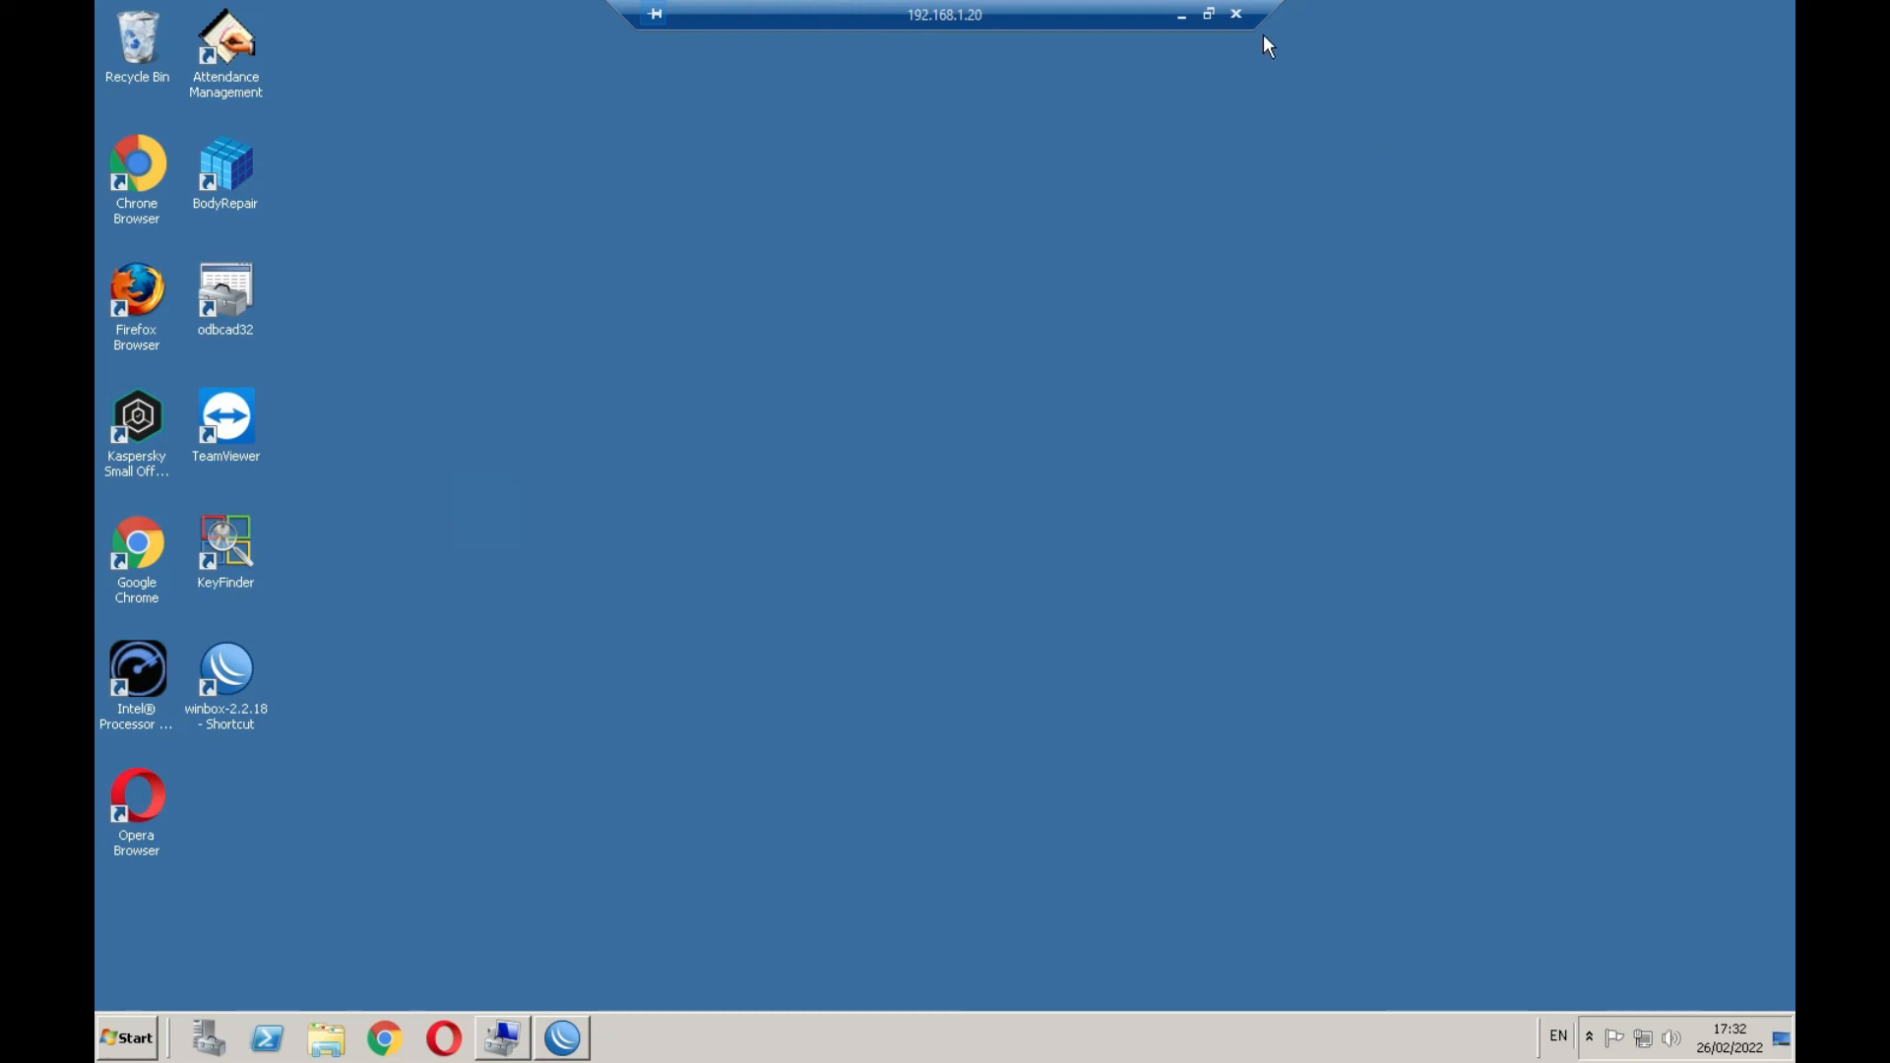
pyautogui.click(1238, 14)
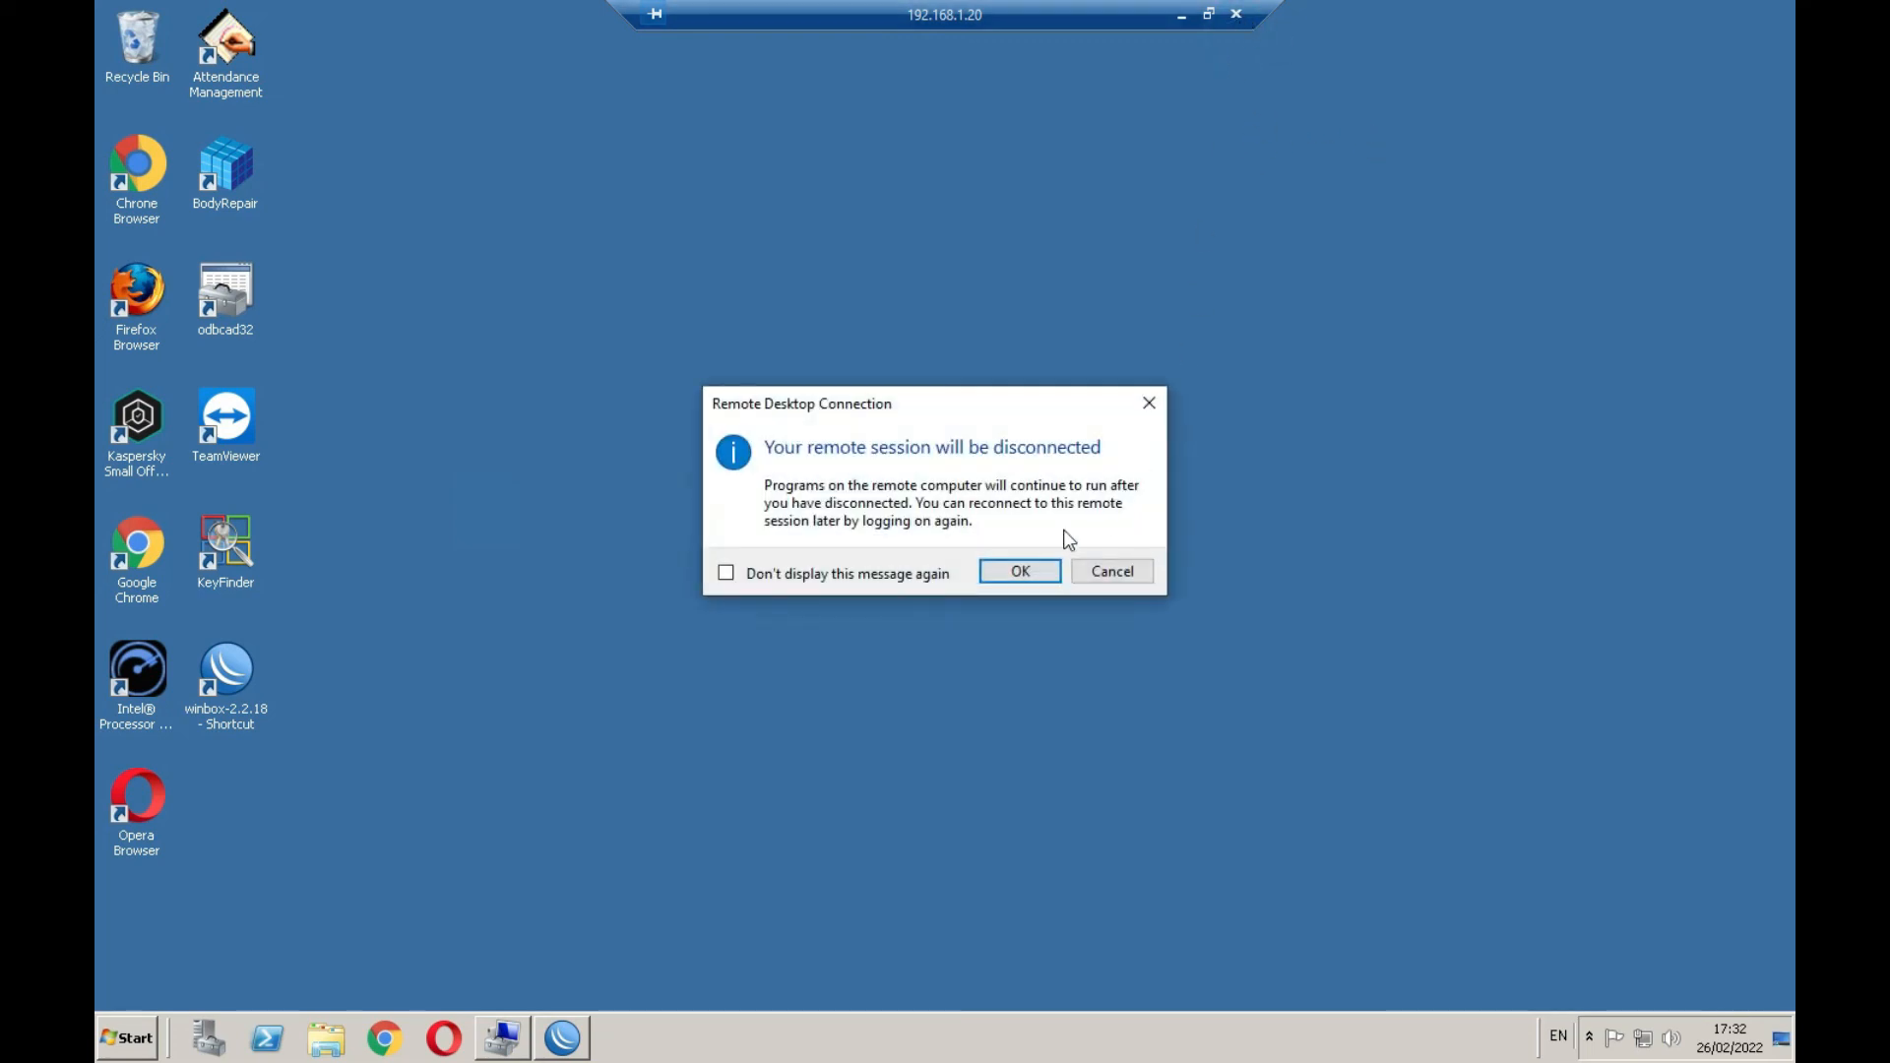
pyautogui.click(1031, 570)
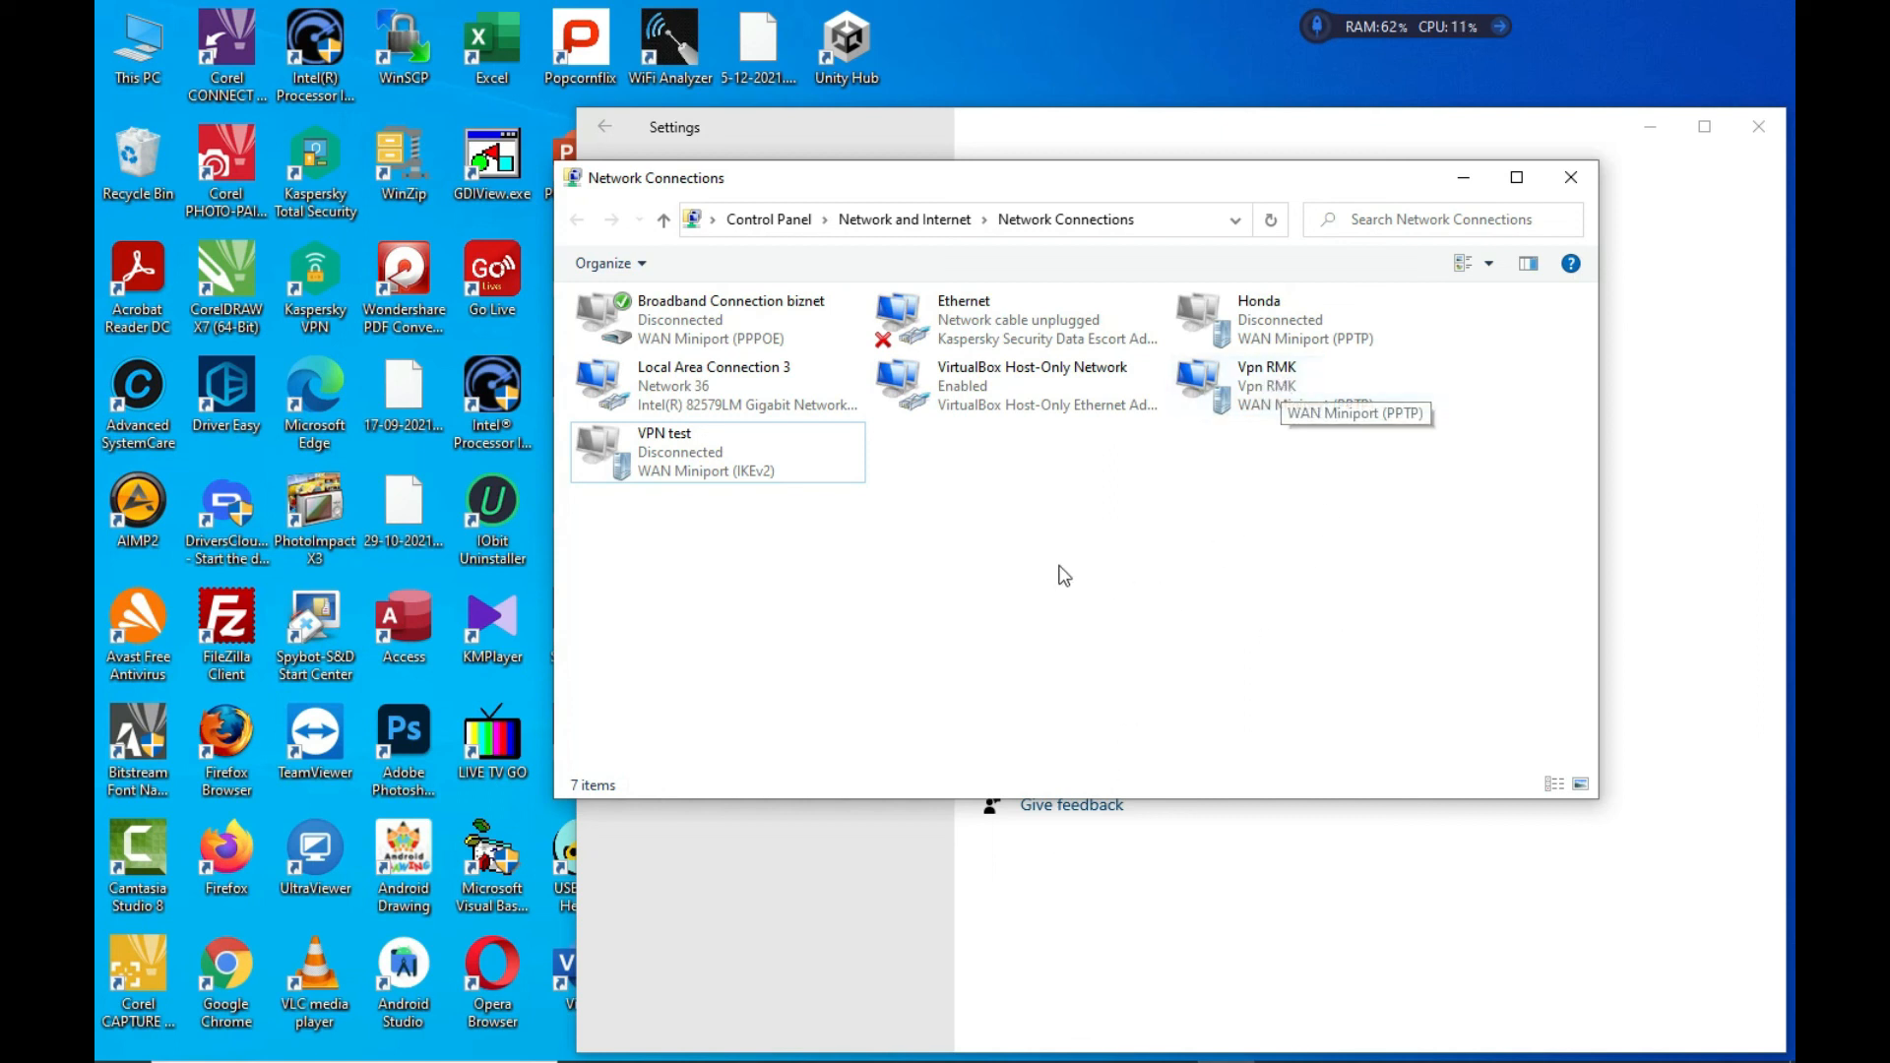
# Open Vpn RMK's status dialog and disconnect it
pyautogui.click(1289, 388)
pyautogui.doubleClick(1289, 388)
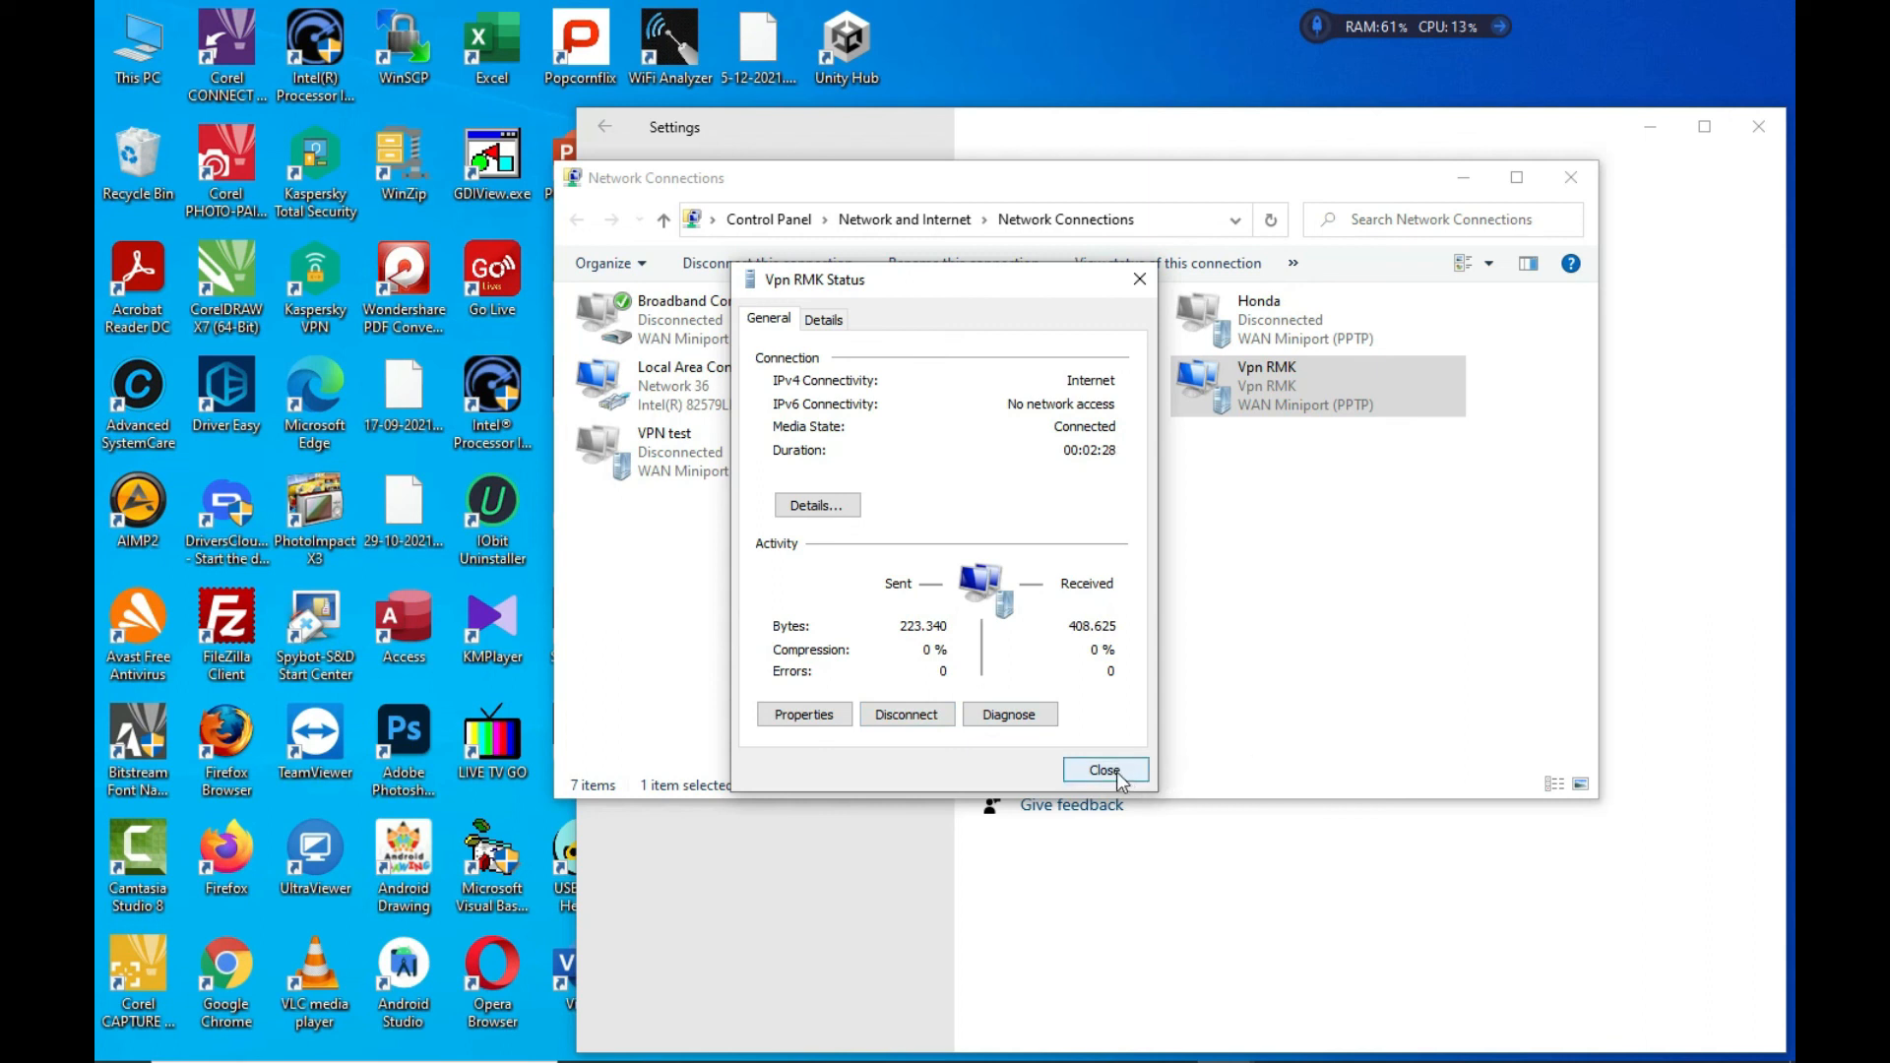
pyautogui.click(926, 718)
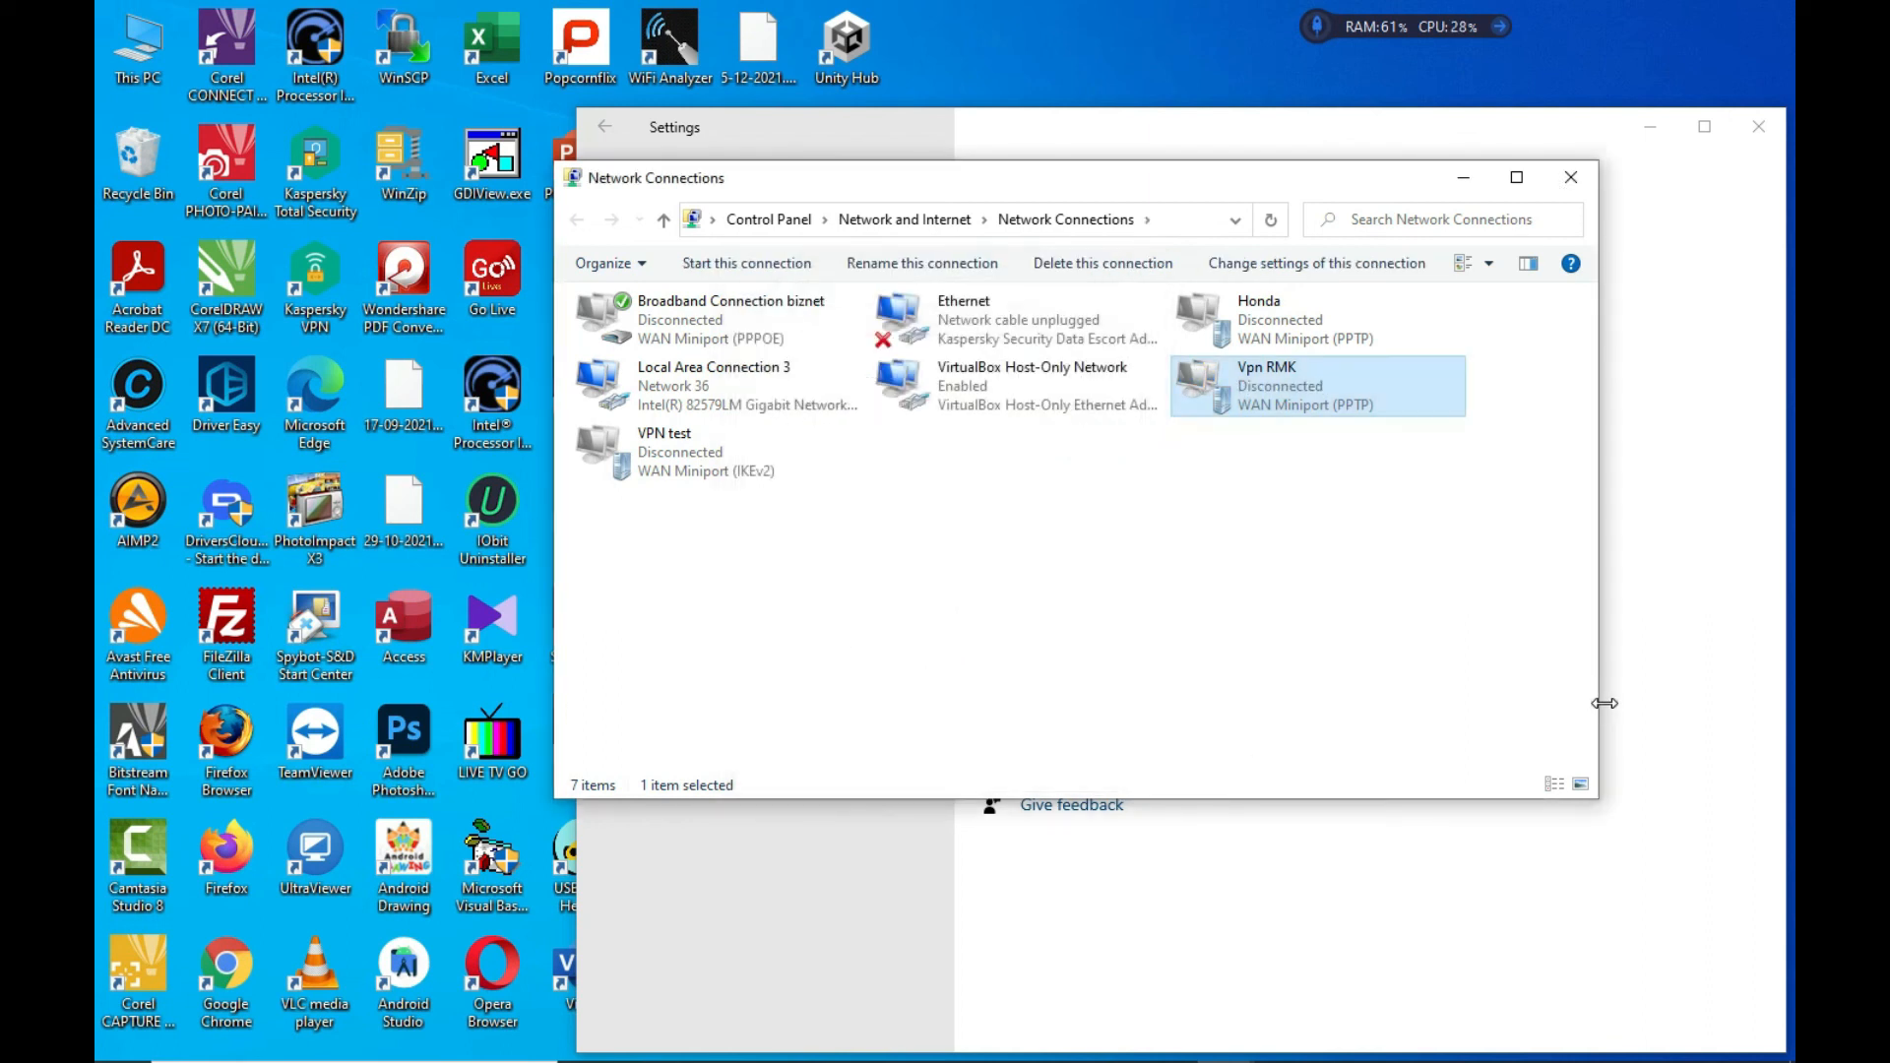